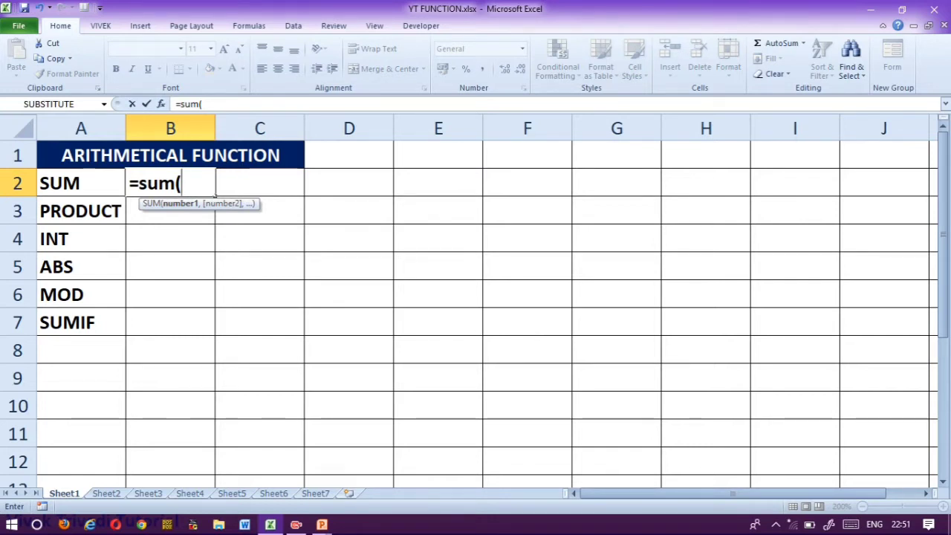
Enter =SUM(2,2,4) in B2 to get 8, and put 87 in C2.
type("2")
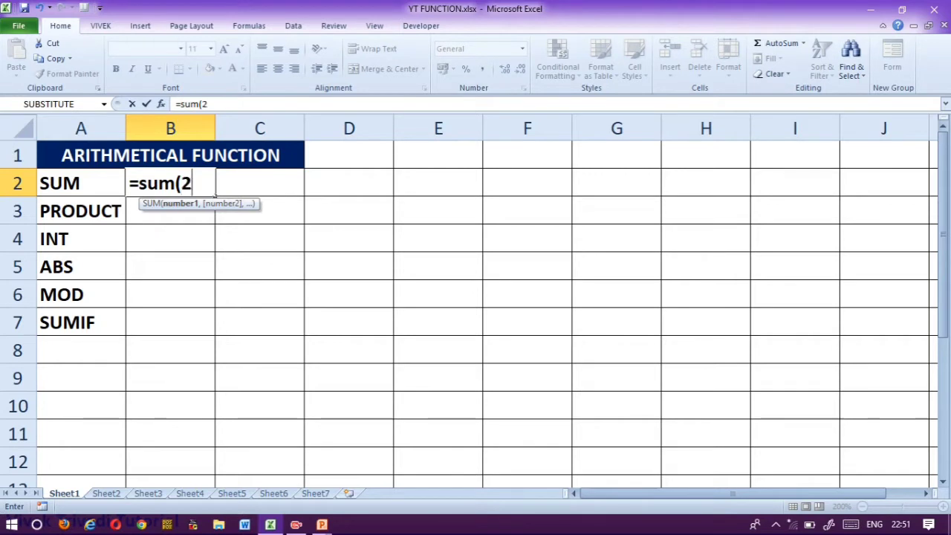
type(",2,4)")
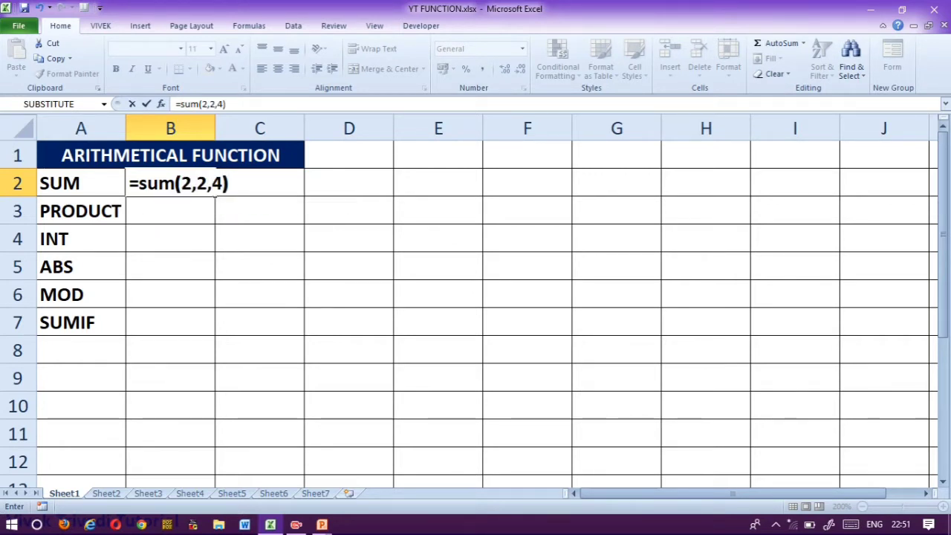
key("Return")
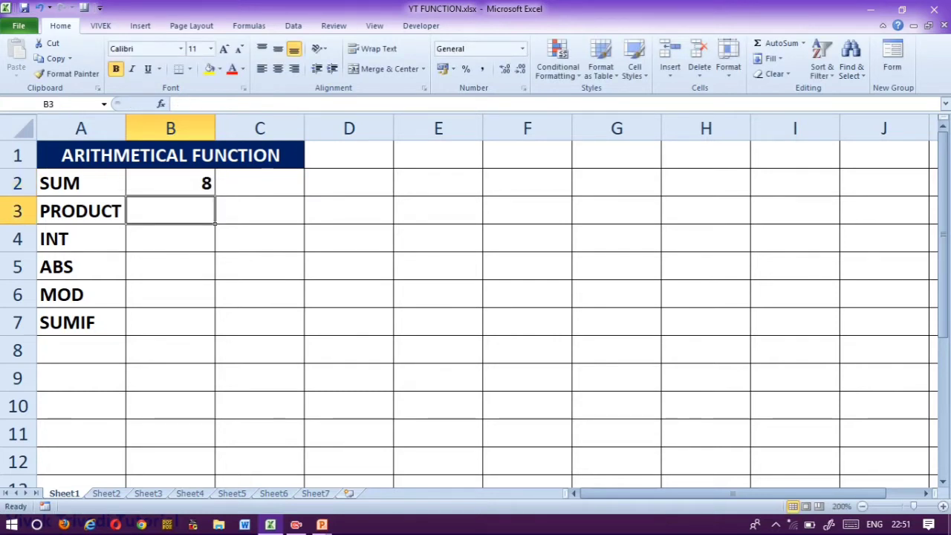
key("Up")
key("Right")
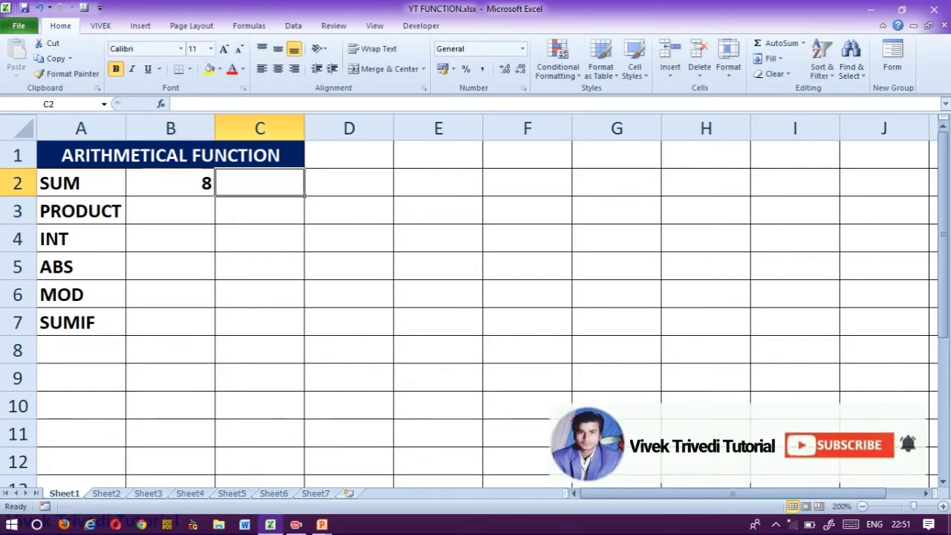
type("87")
key("Right")
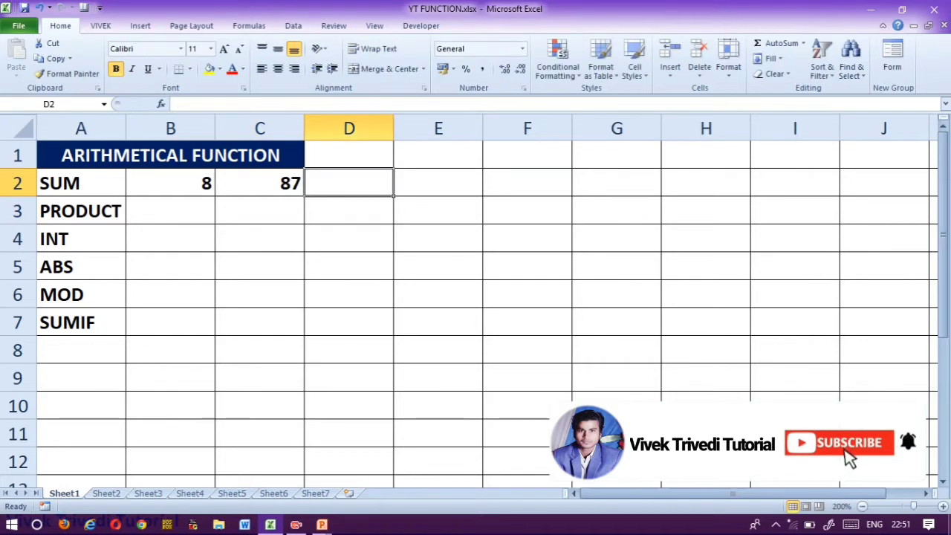
Total B2 and C2 in D2 with =SUM(B2,C2), giving 95.
type("=su")
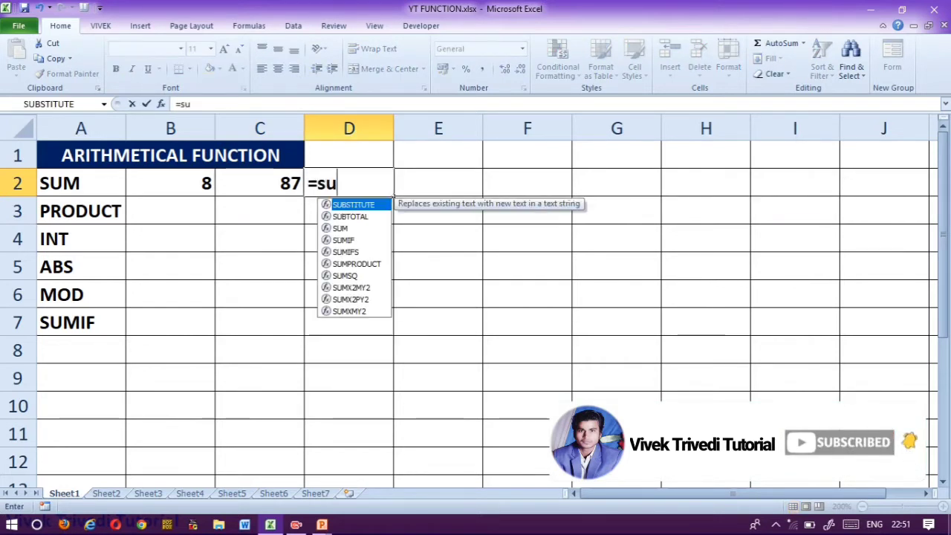
type("m(")
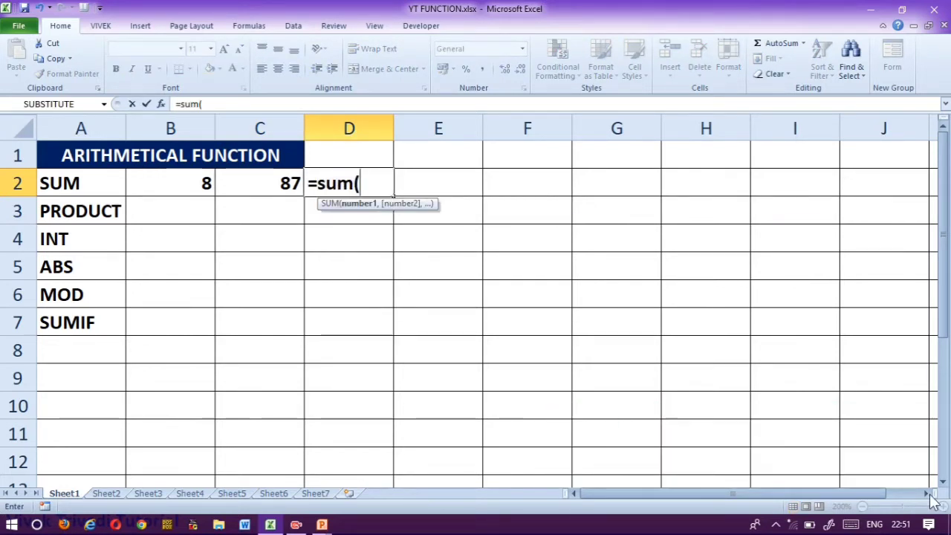
left_click(208, 187)
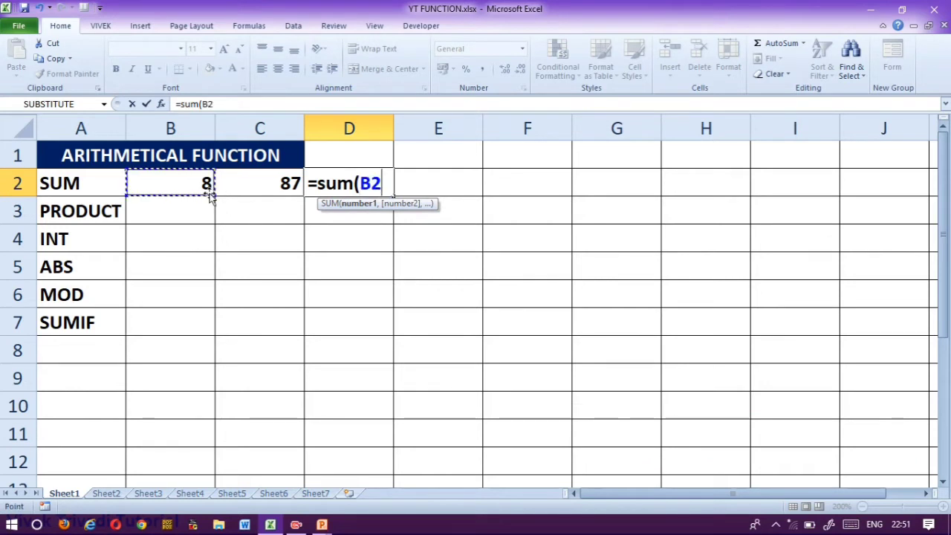
type(",")
left_click(246, 183)
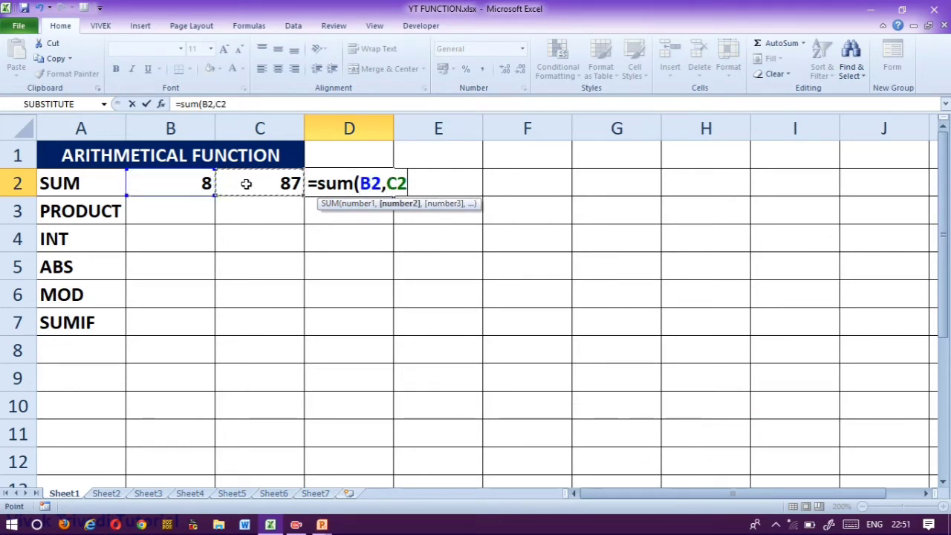
type(")")
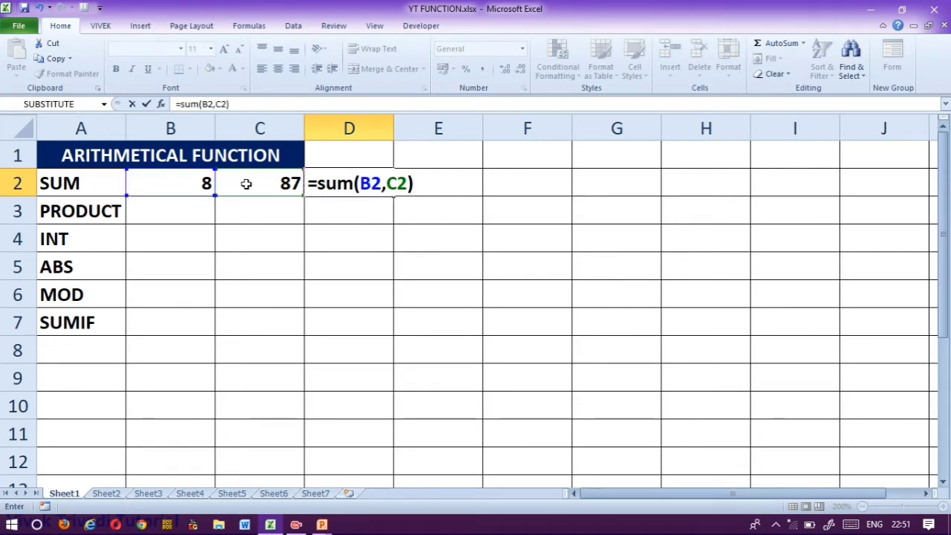
key("Return")
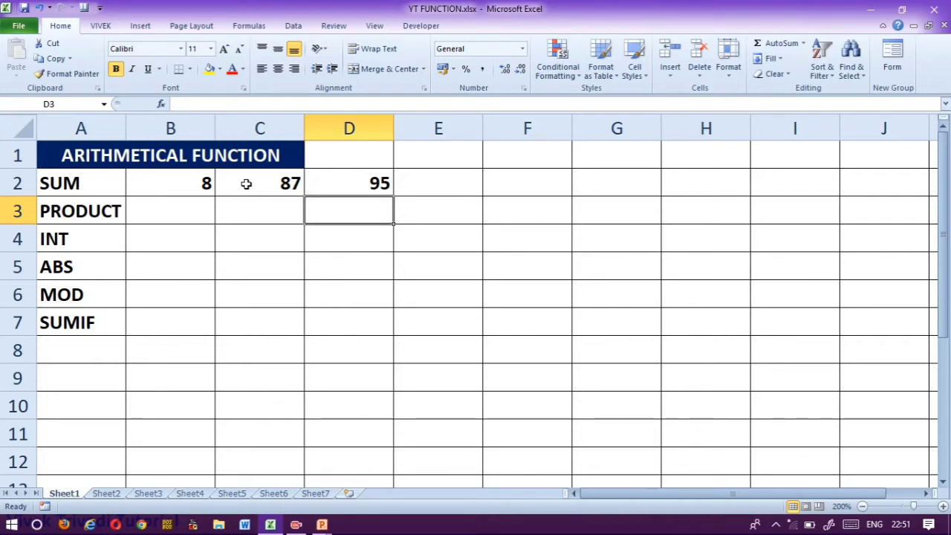
Enter =PRODUCT(5,5) in C3 so it shows 25.
key("Down")
key("Left")
key("Up")
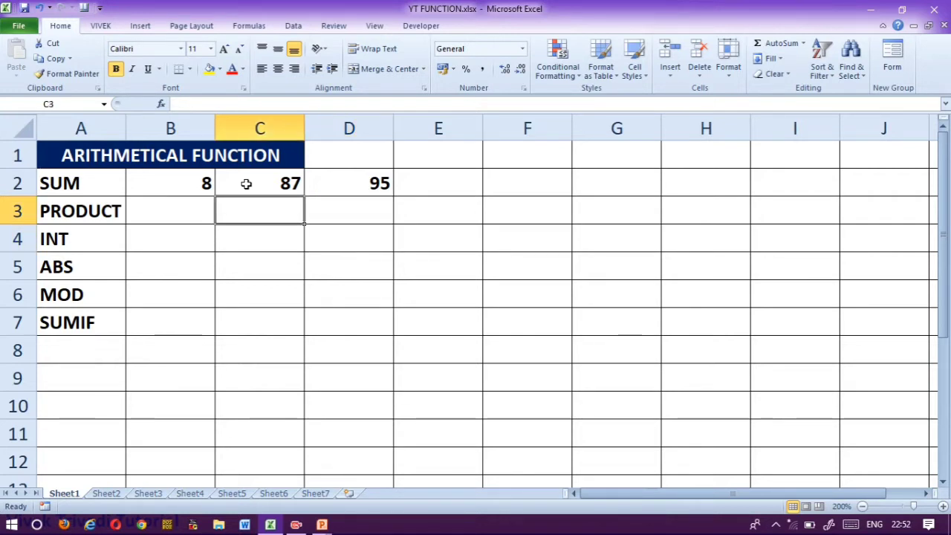
key("Up")
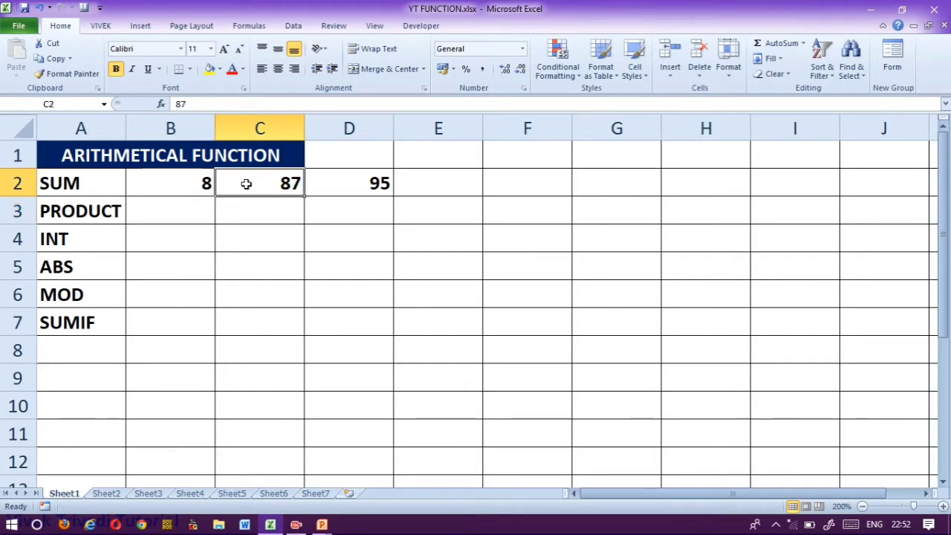
key("Down")
type("5")
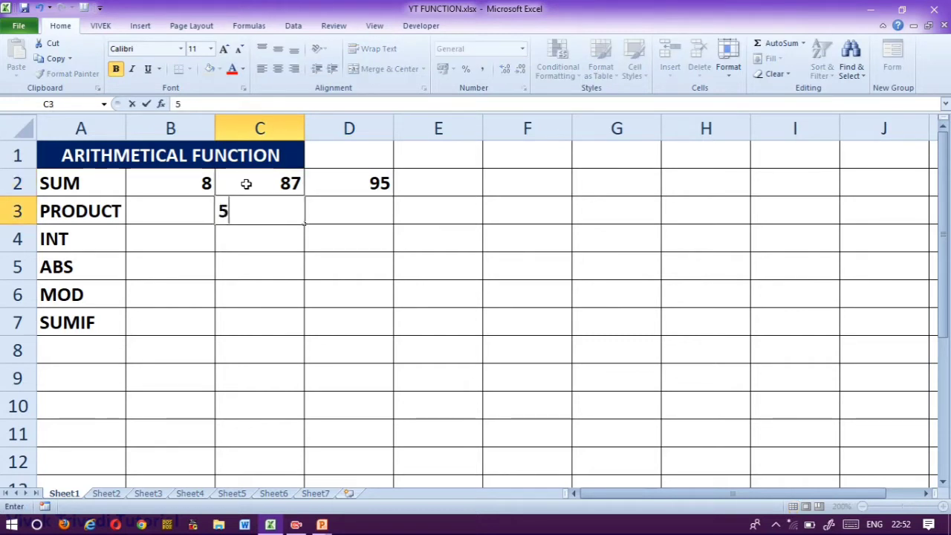
type("*5")
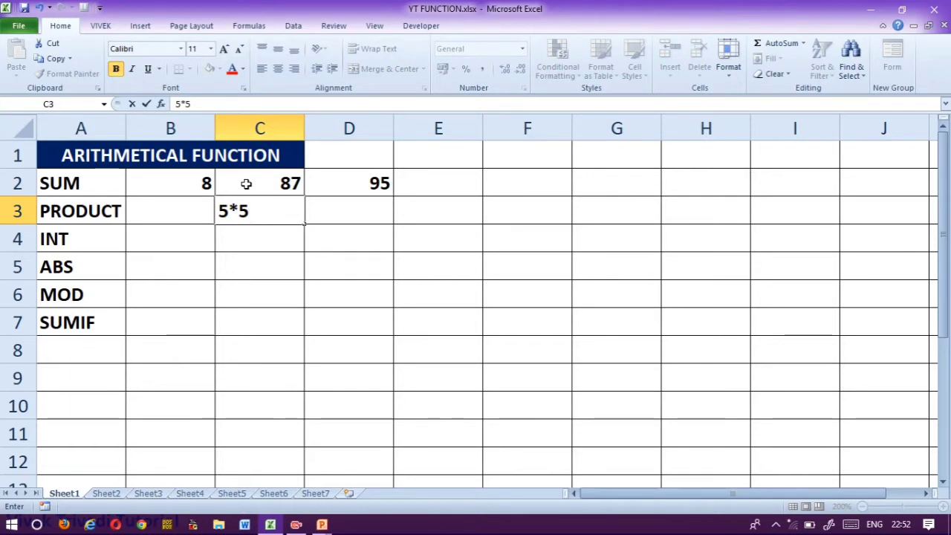
key("BackSpace")
key("BackSpace")
key("BackSpace")
type("=pr")
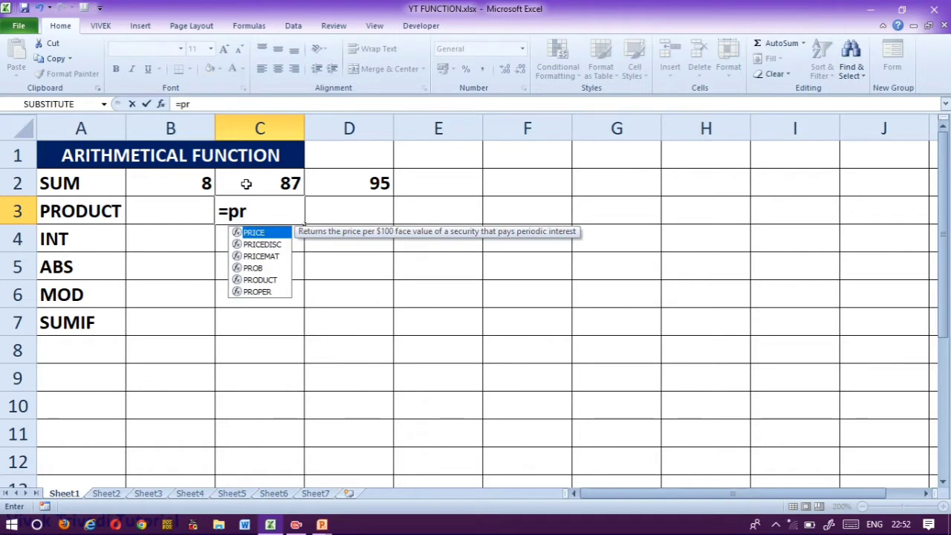
type("du")
key("BackSpace")
key("BackSpace")
type("p")
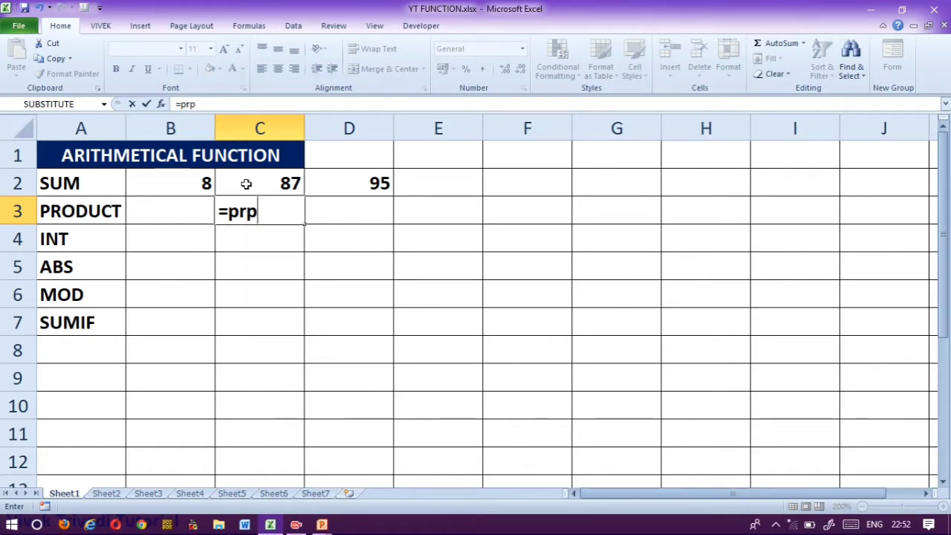
key("BackSpace")
type("od")
key("Tab")
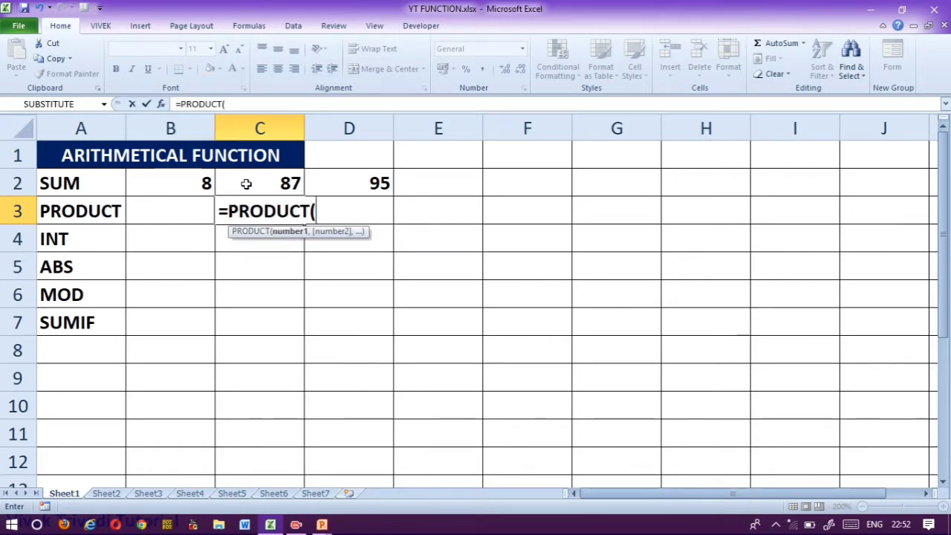
type("5,5)")
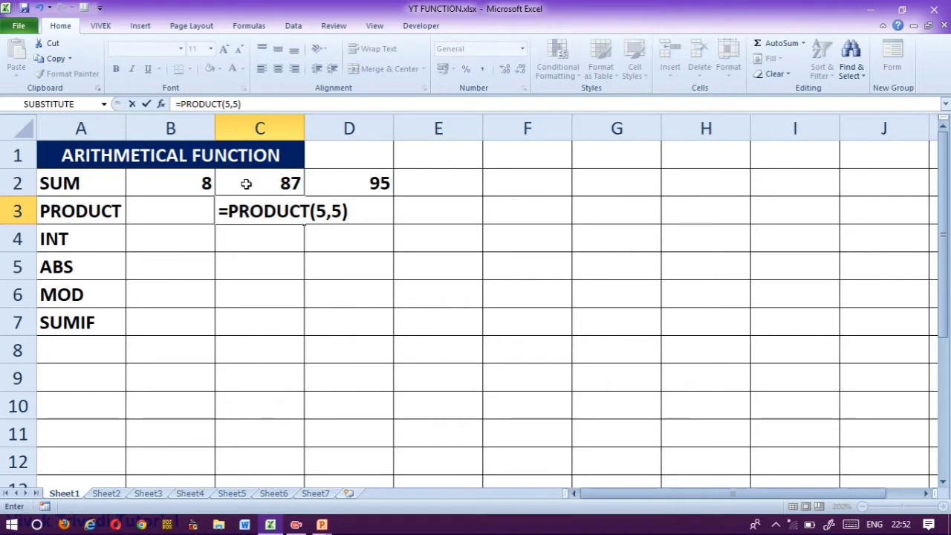
key("Return")
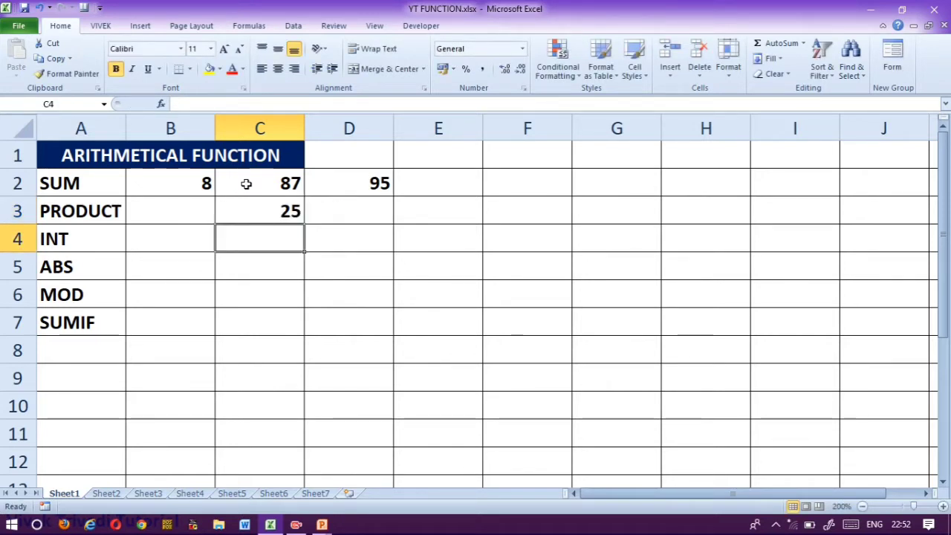
Enter =PRODUCT(3,3) in D3 so it shows 9.
key("Up")
key("Right")
type("=pro")
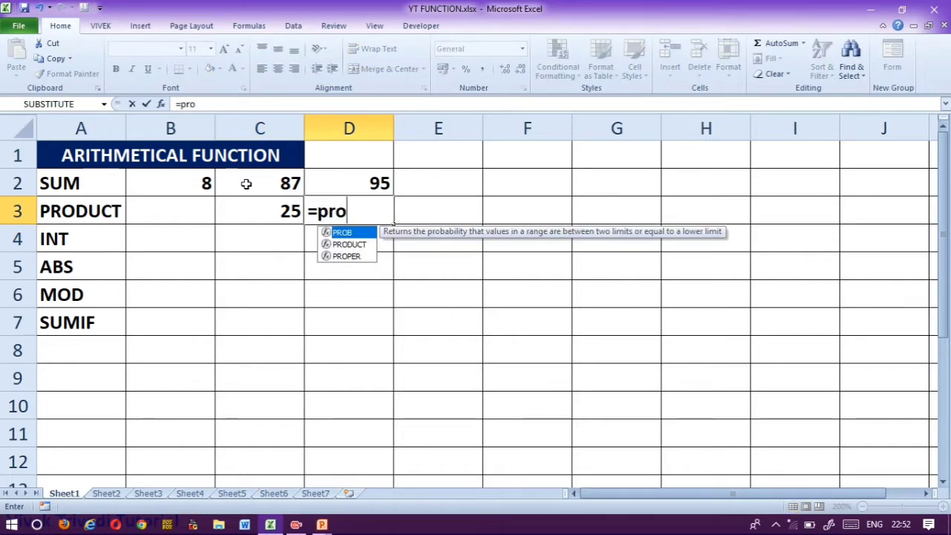
key("Down")
key("Tab")
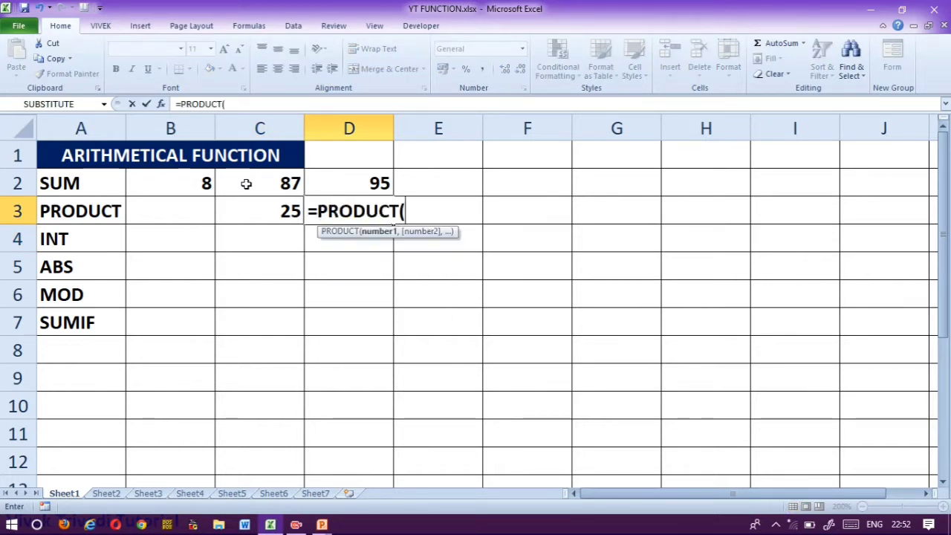
type("3,3)")
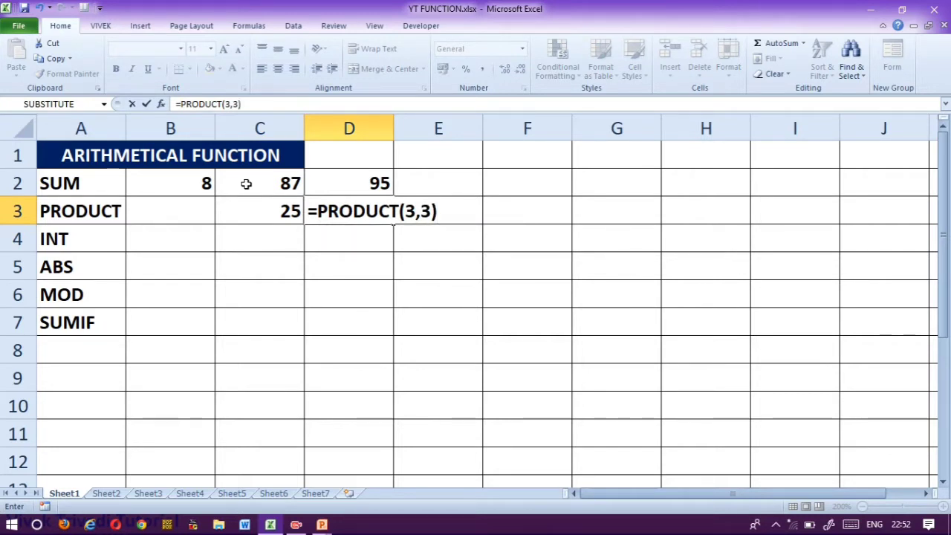
key("Return")
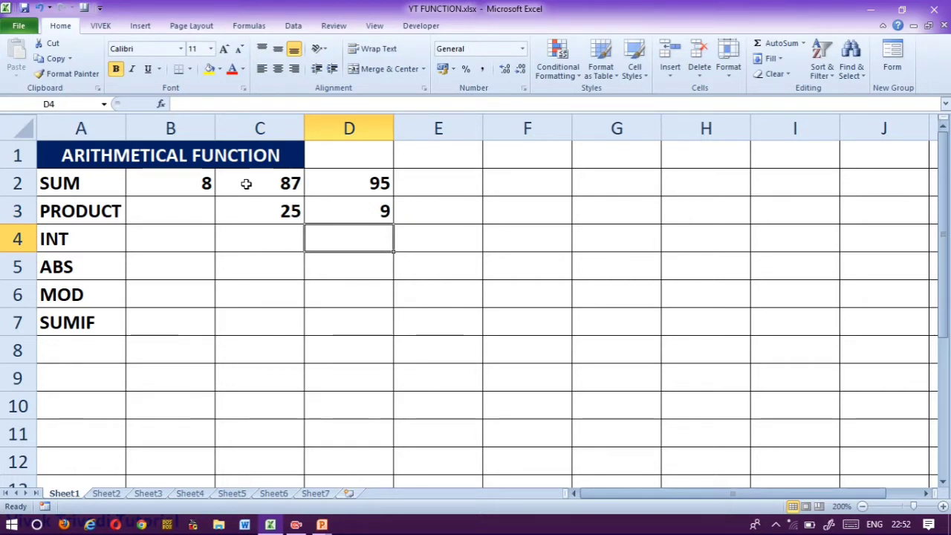
key("Left")
key("Left")
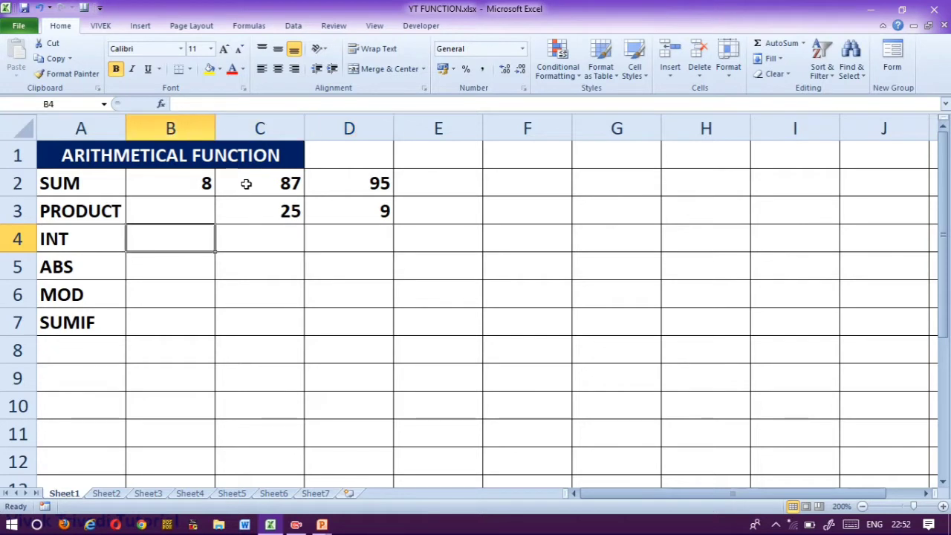
Enter =INT(12.46574) in C4 so it returns 12, then recheck the formula.
key("Right")
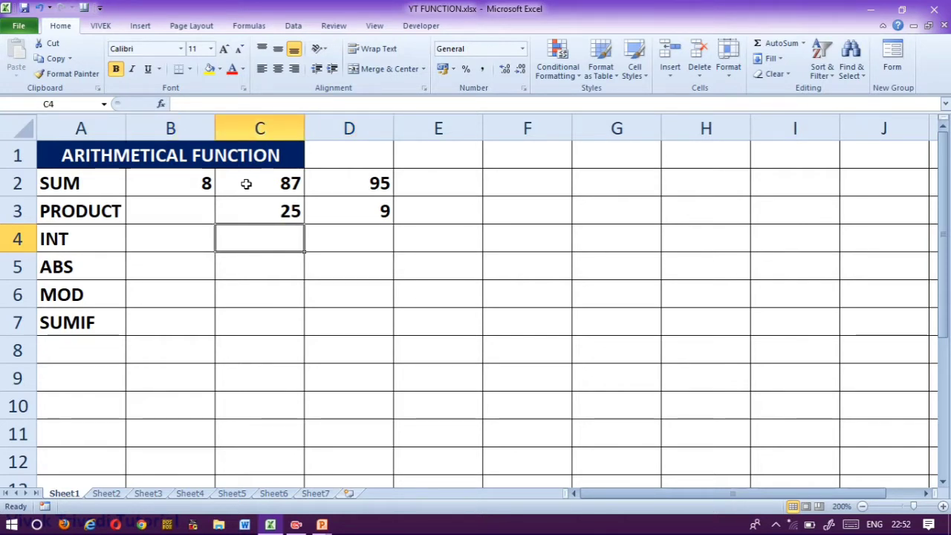
type("=int")
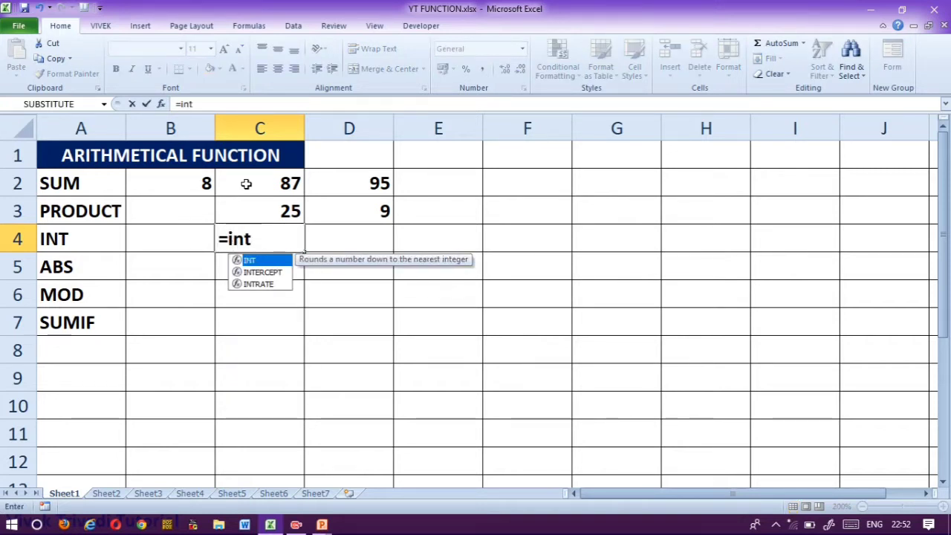
type("(12.")
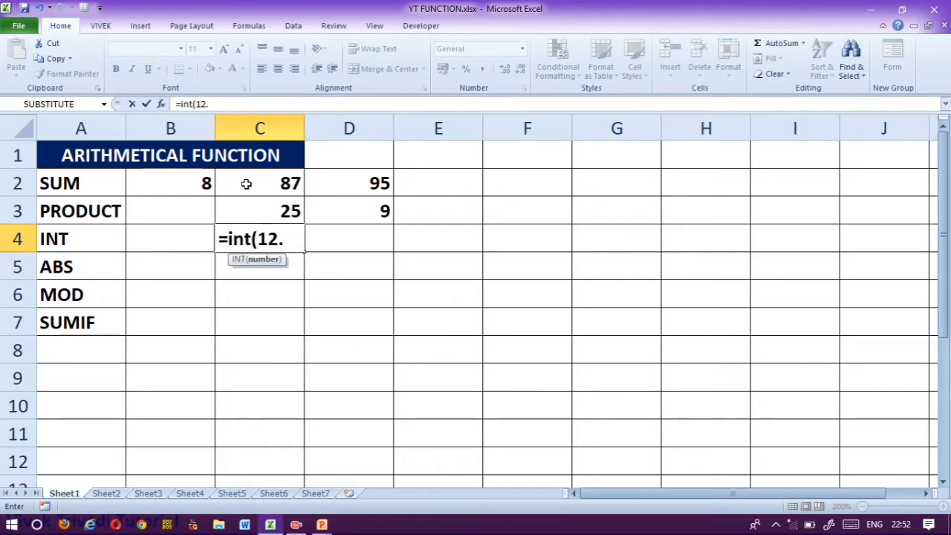
type("46574)")
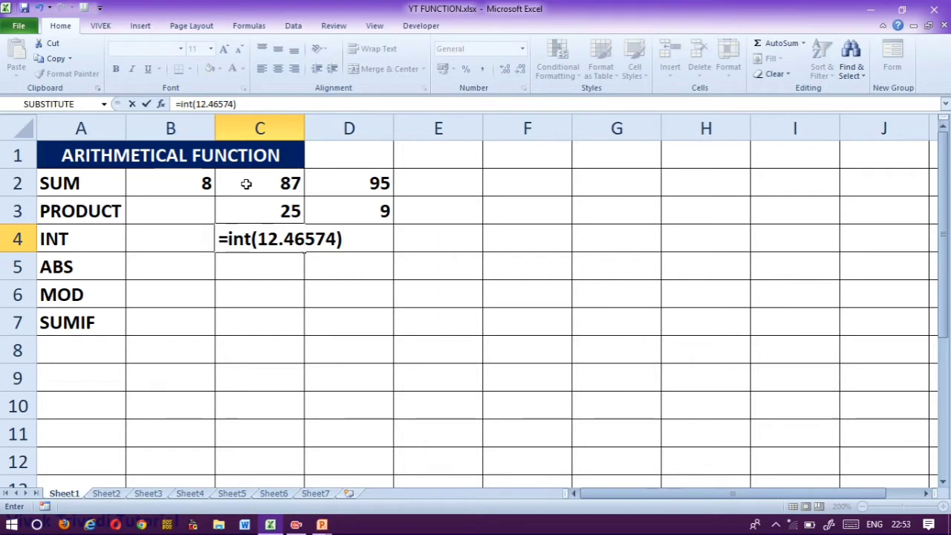
key("Return")
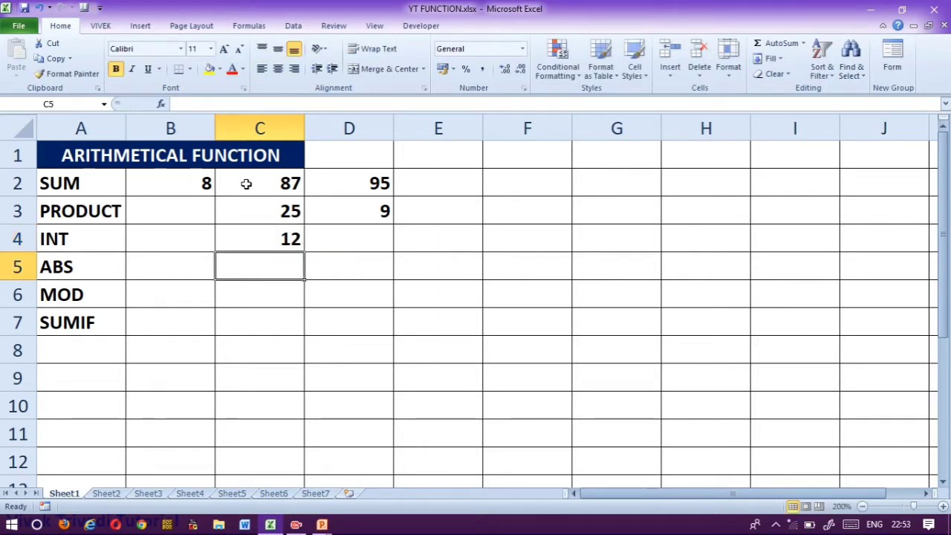
key("Up")
key("F2")
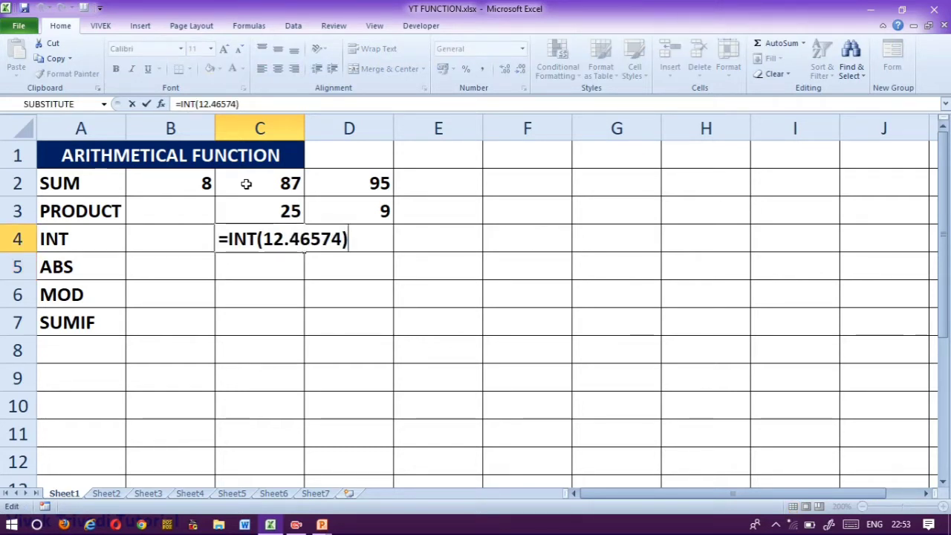
key("Return")
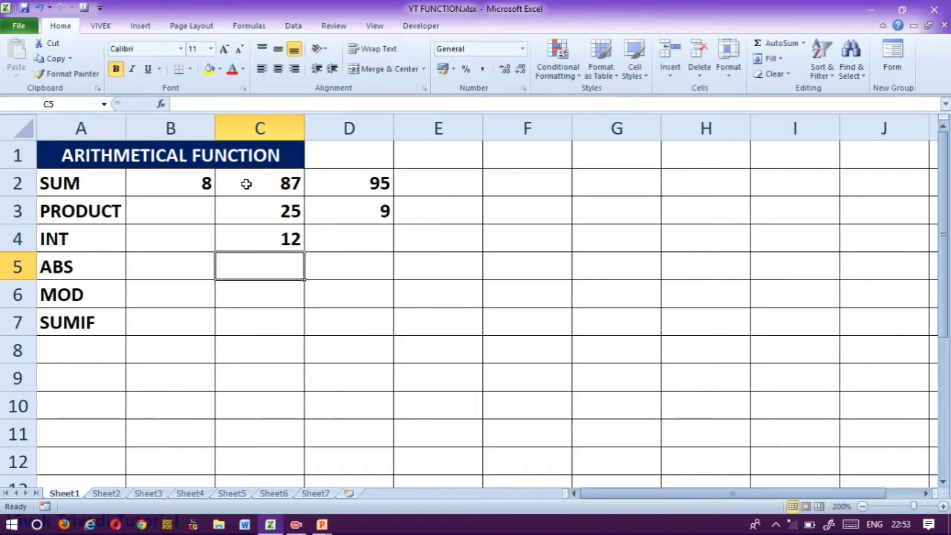
Enter =ABS(-12) in C5 on the ABS row.
type("=abs")
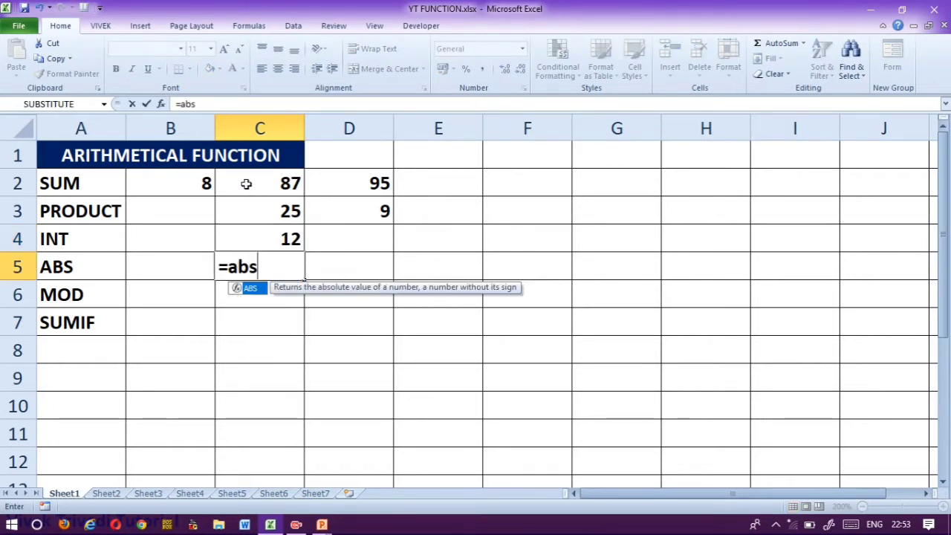
type("(")
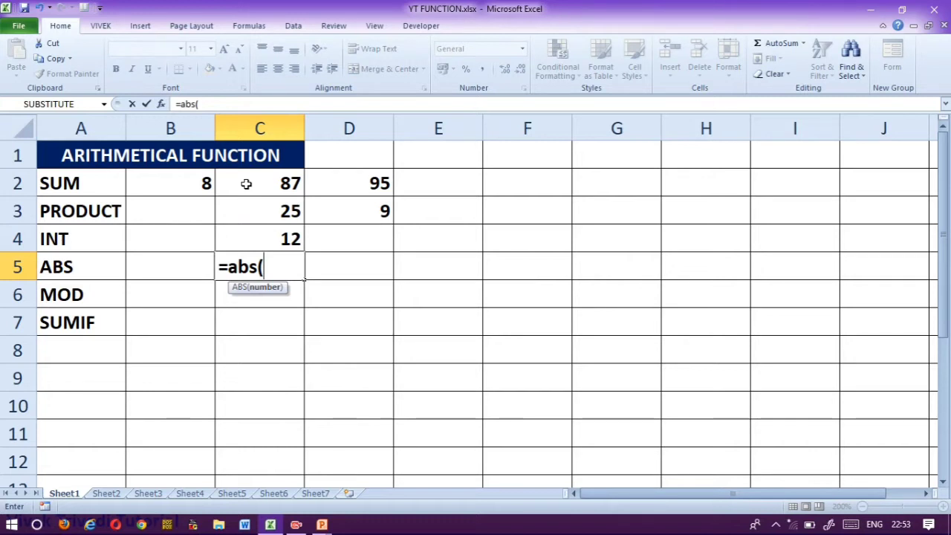
type("-12)")
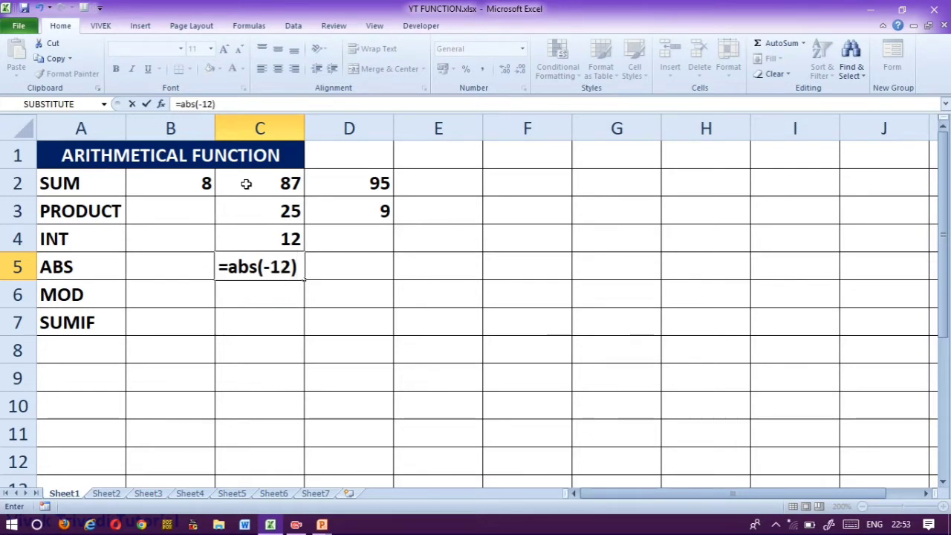
key("Return")
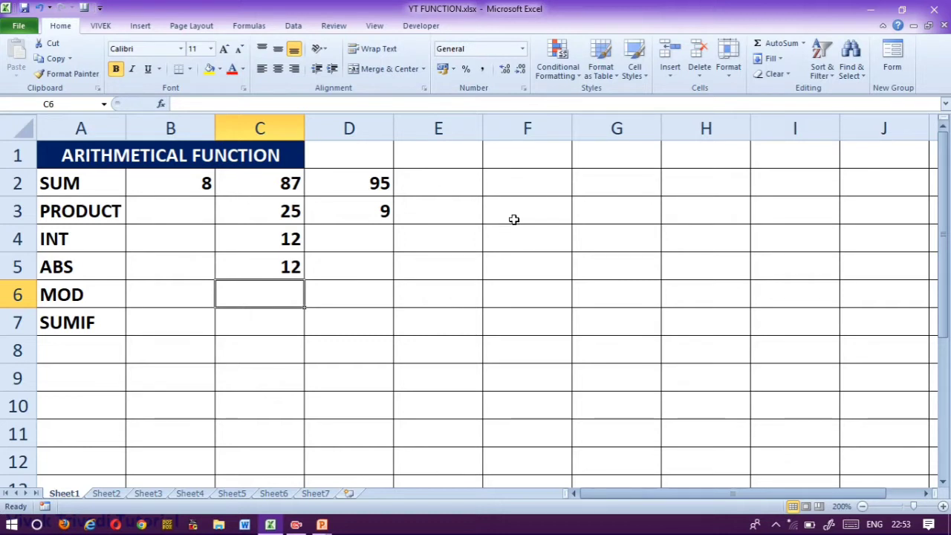
Write the working 3)10(3 in F5, 9 in F6 and remainder 1 in F7.
left_click(510, 263)
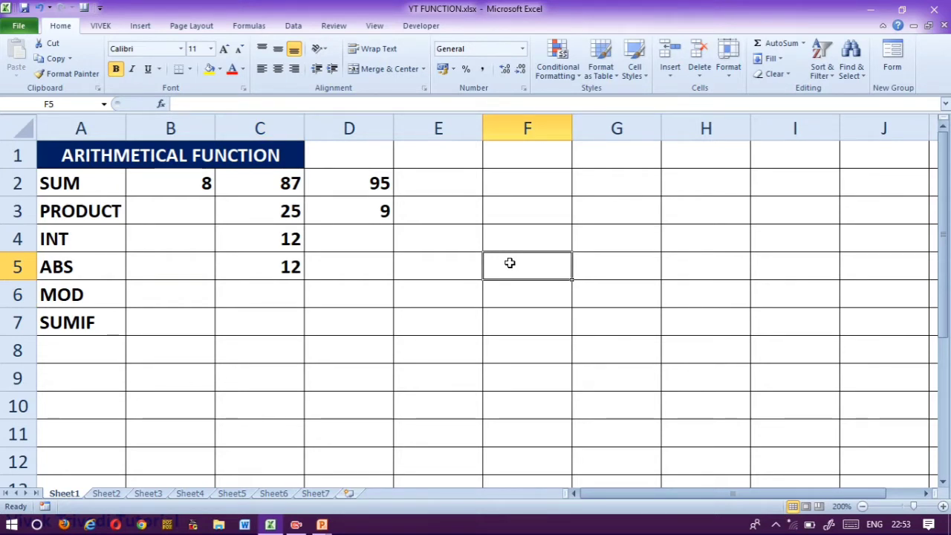
type("3")
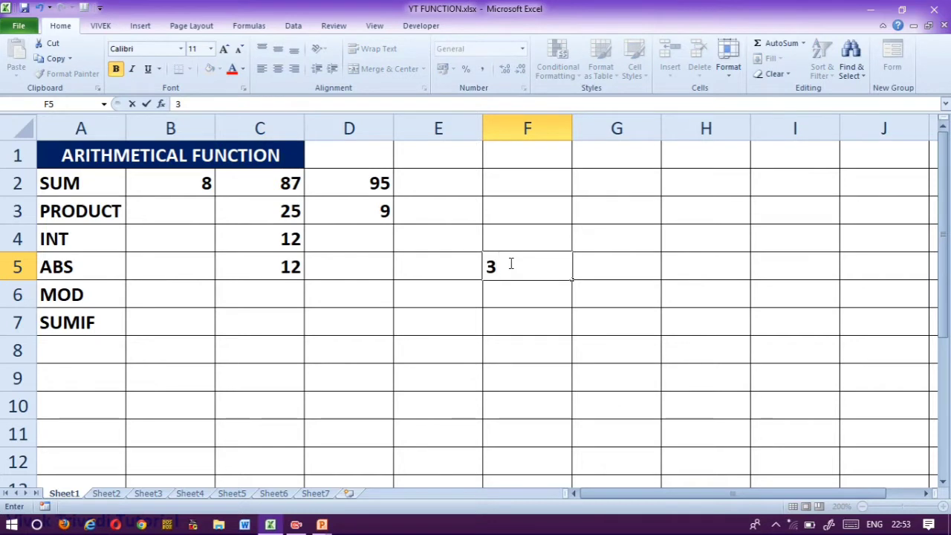
type(")10")
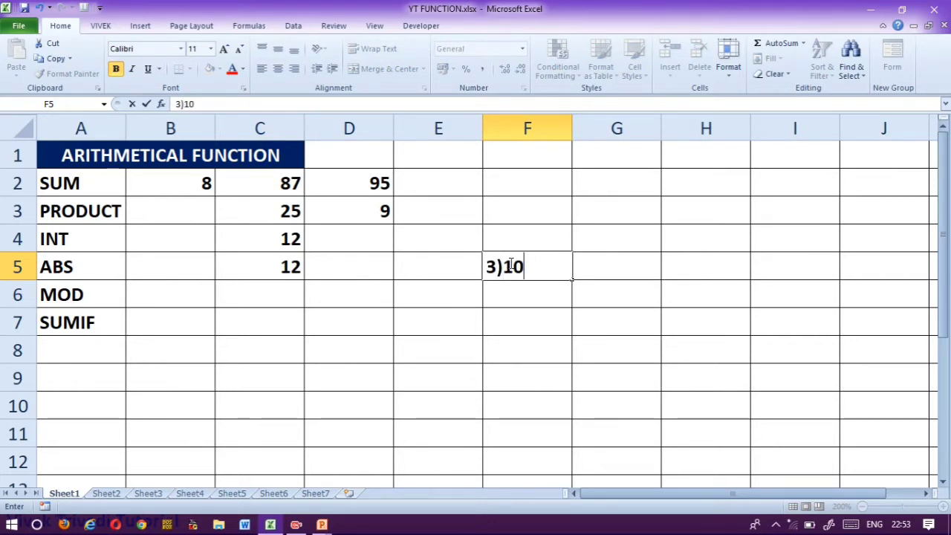
type("(")
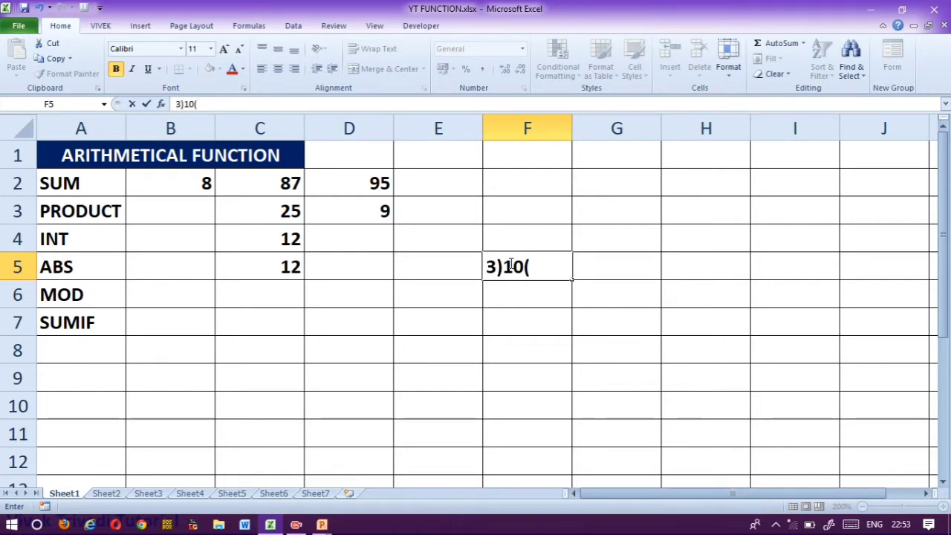
type("3")
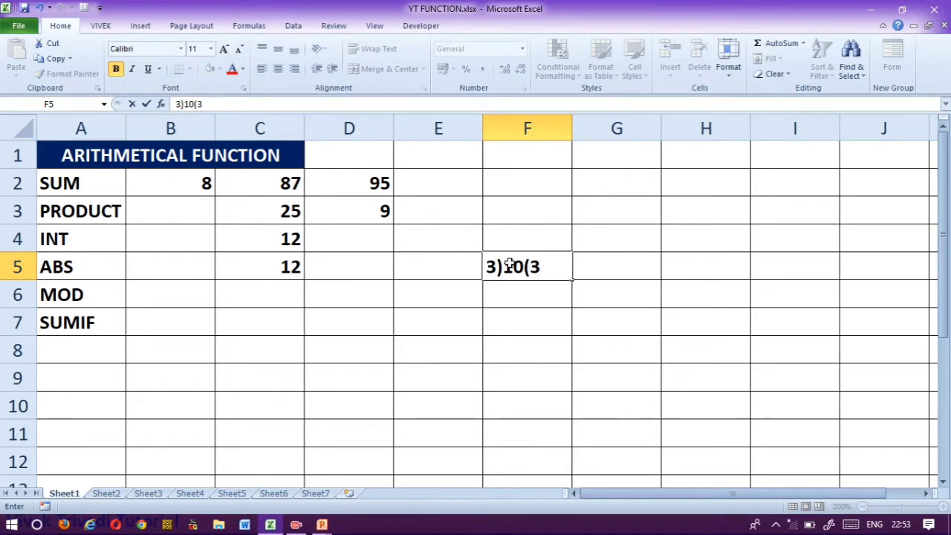
key("Return")
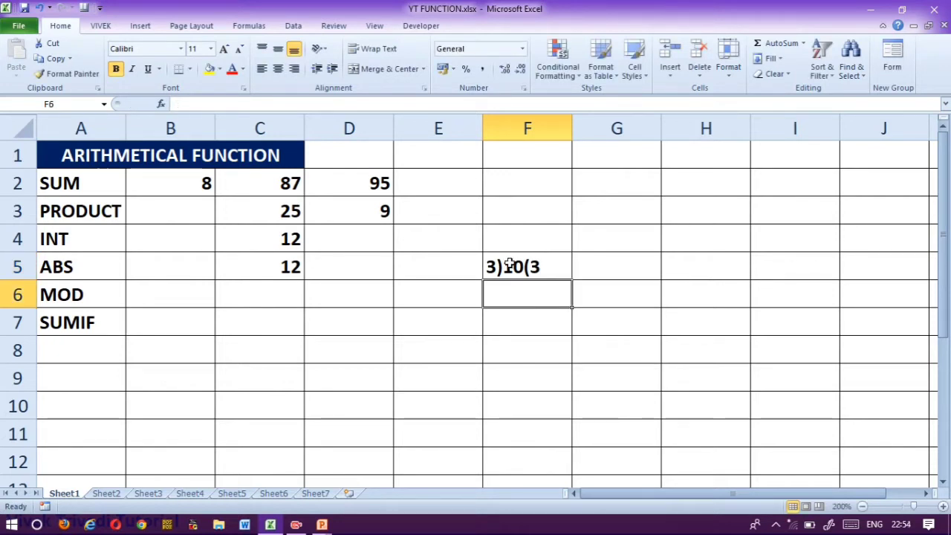
type("9")
key("Return")
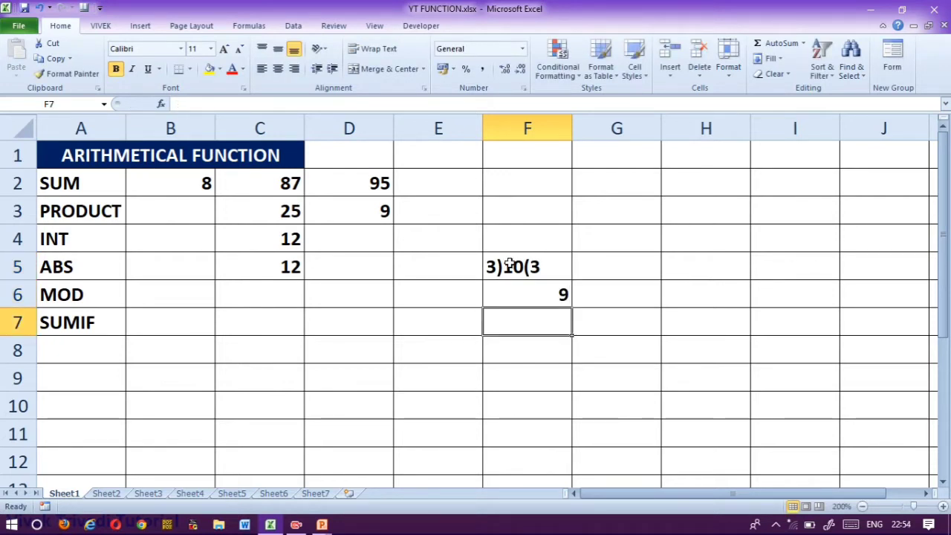
type("1")
key("Return")
key("Up")
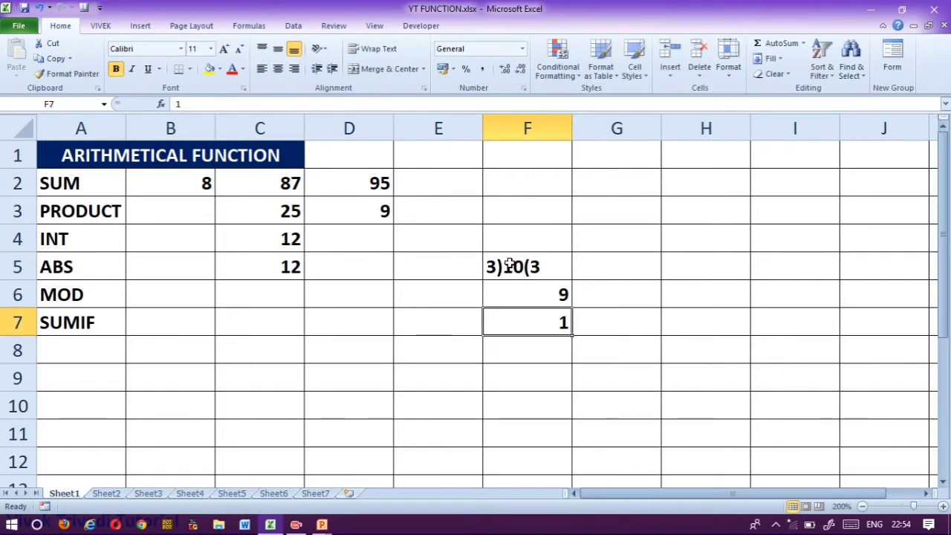
key("Right")
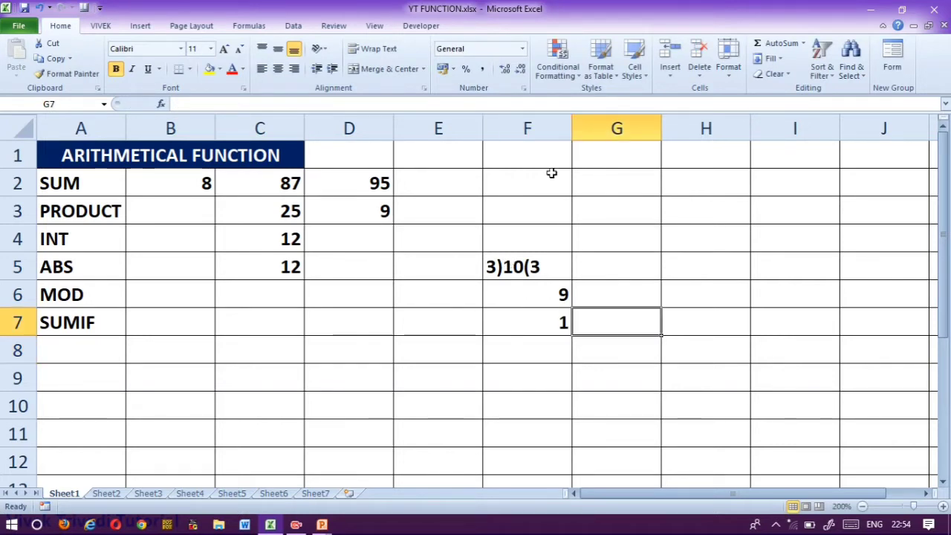
Enter =MOD(10,3) in C6 so it returns the remainder 1.
left_click(242, 300)
type("=m")
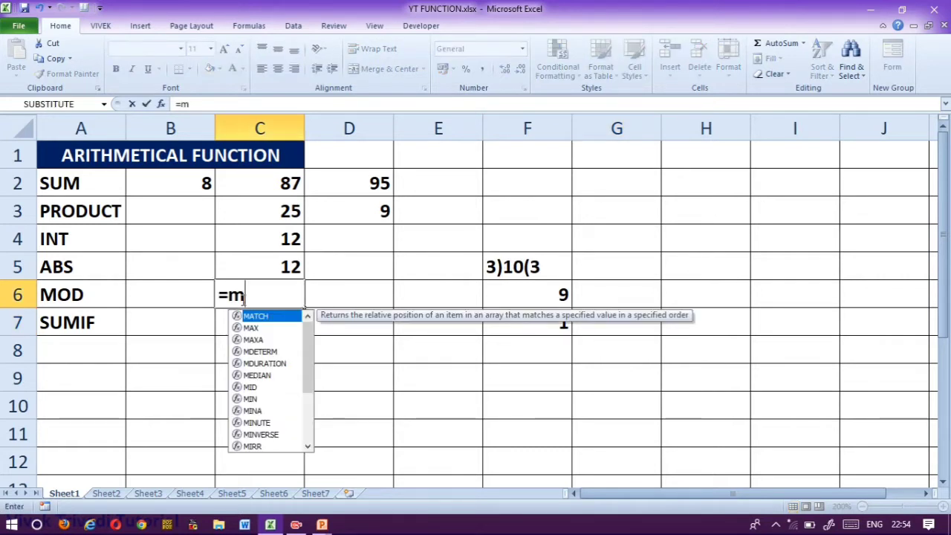
type("od(")
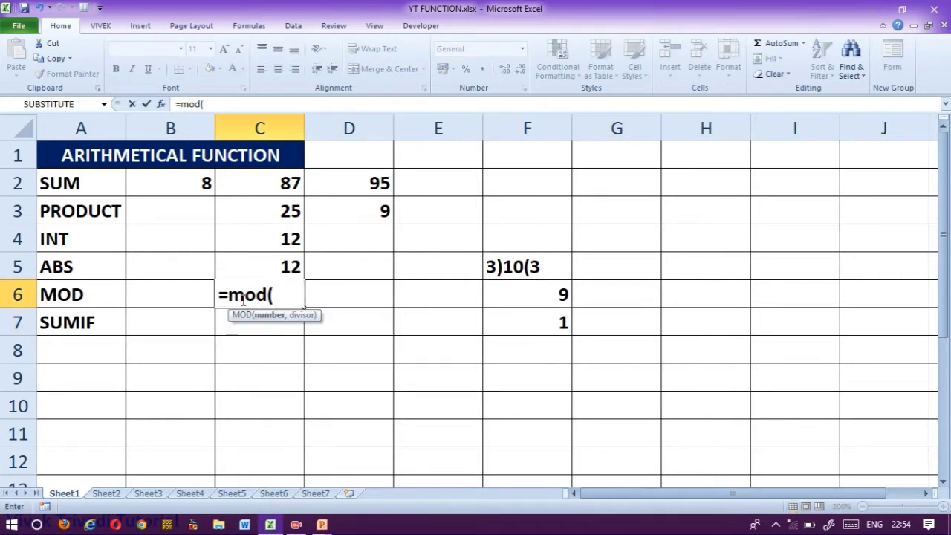
type("10")
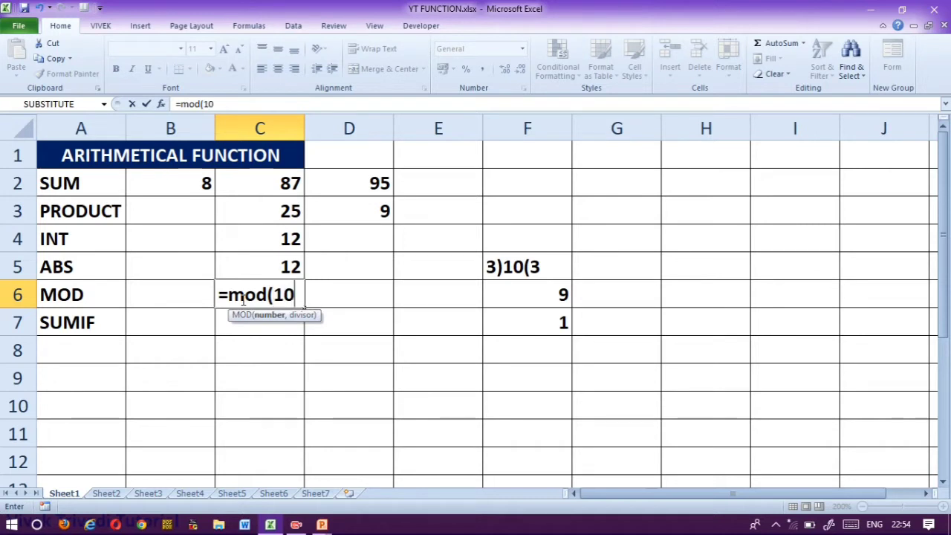
type(",3)")
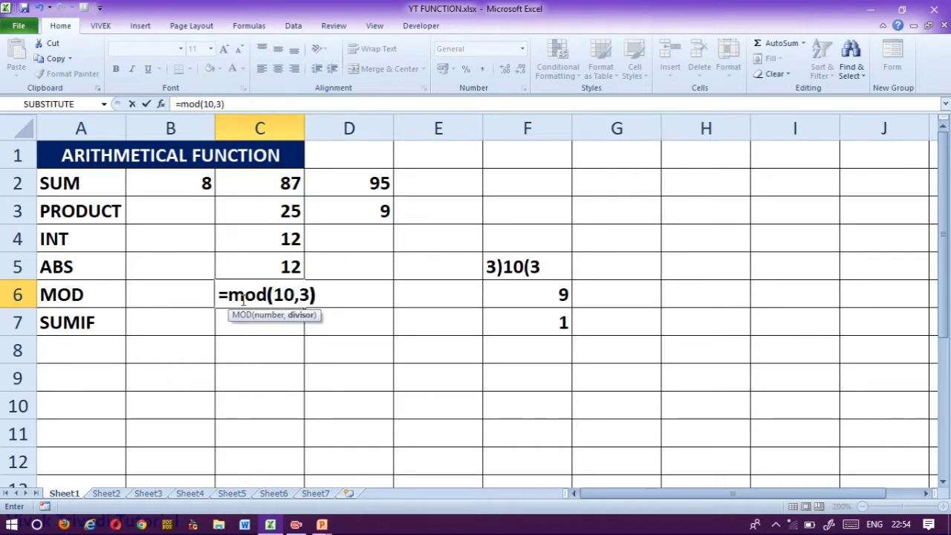
key("Return")
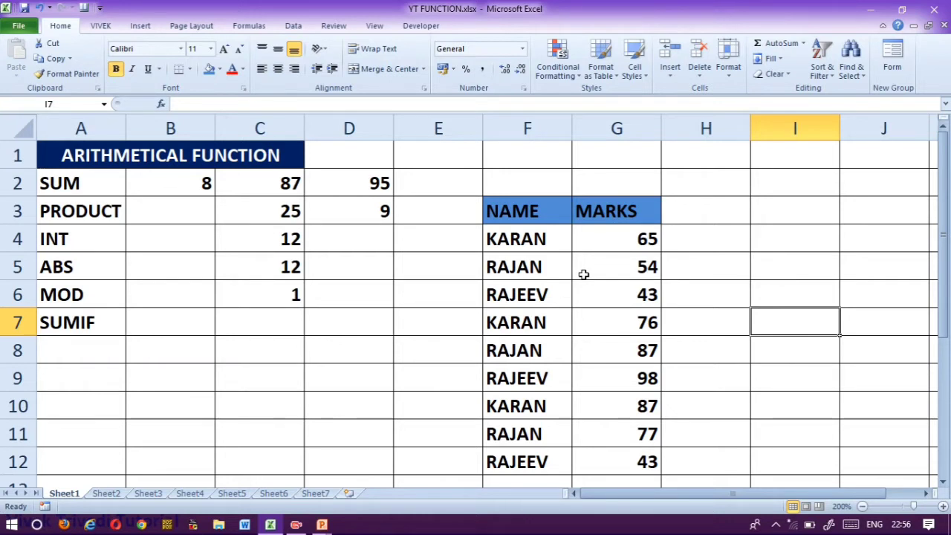
Move back across the sheet to cell C7 on the SUMIF row.
key("Left")
key("Left")
key("Left")
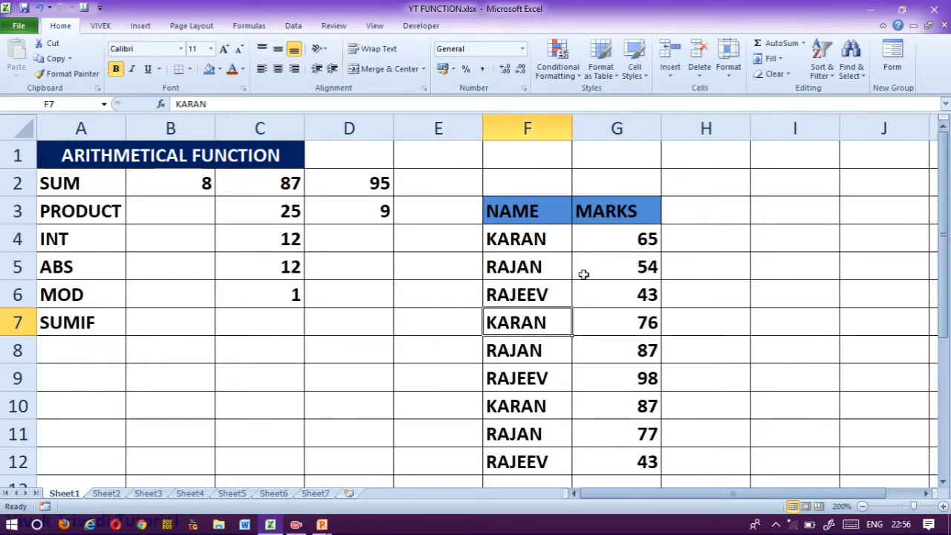
key("Down")
key("Down")
key("Left")
key("Down")
key("Left")
key("Left")
key("Up")
key("Up")
key("Up")
key("Up")
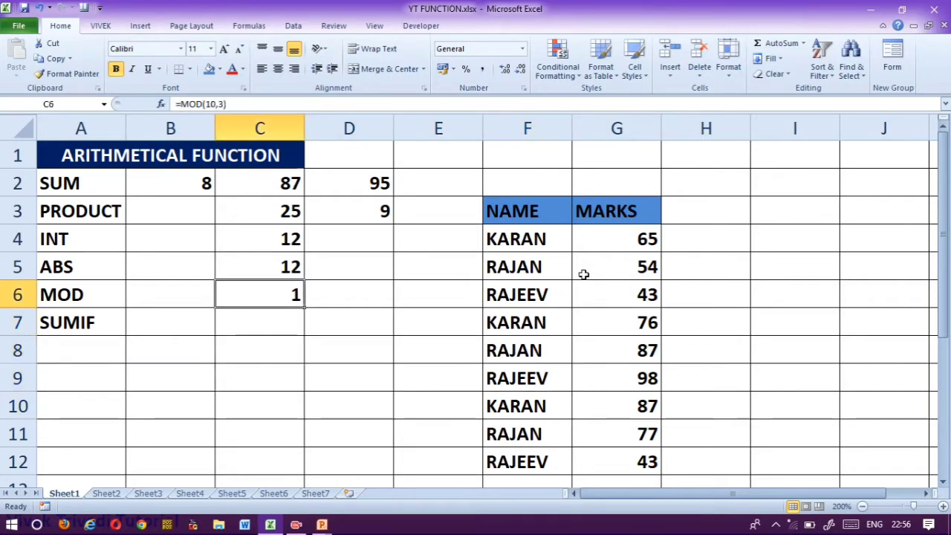
key("Down")
Enter =SUMIF(F3:F12,"KARAN",G3:G12) in C7 to total KARAN's marks, giving 228.
type("=S")
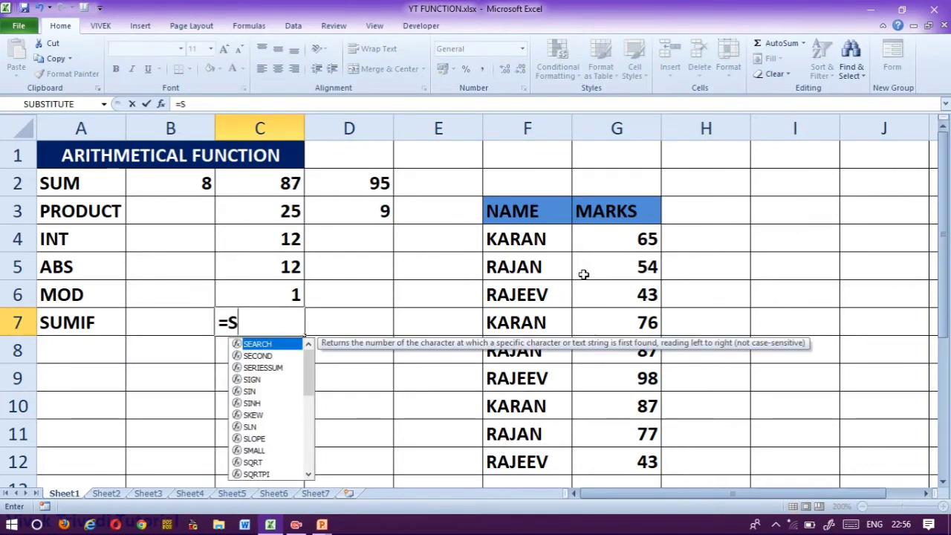
type("UMI")
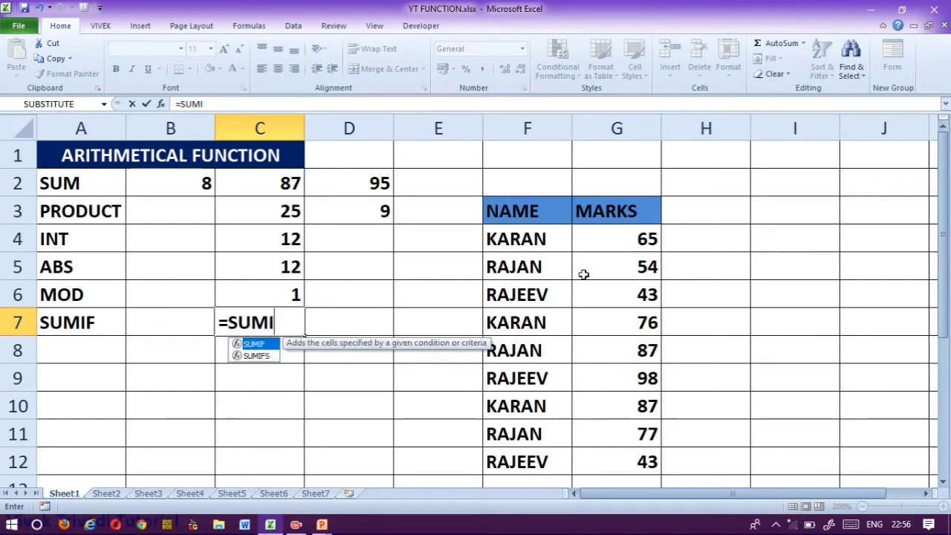
type("F(")
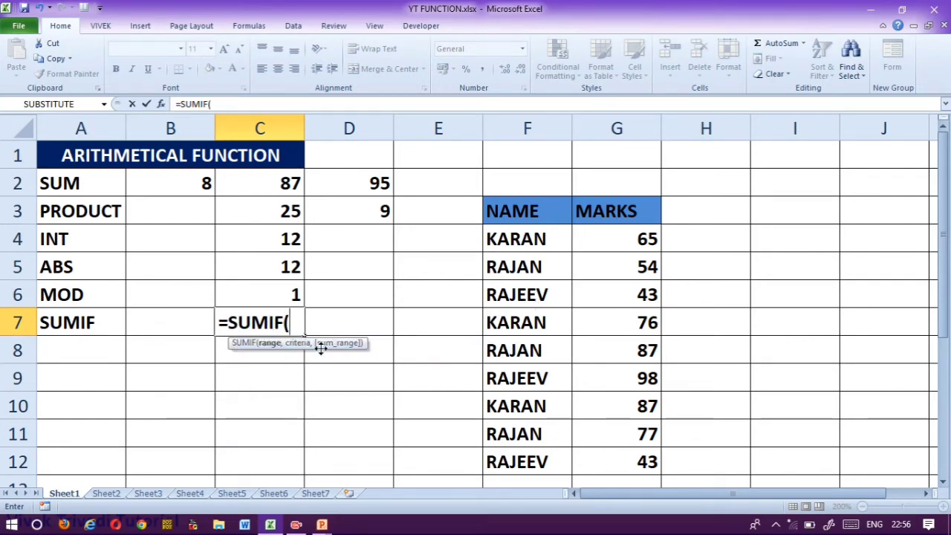
left_click_drag(505, 211, 520, 455)
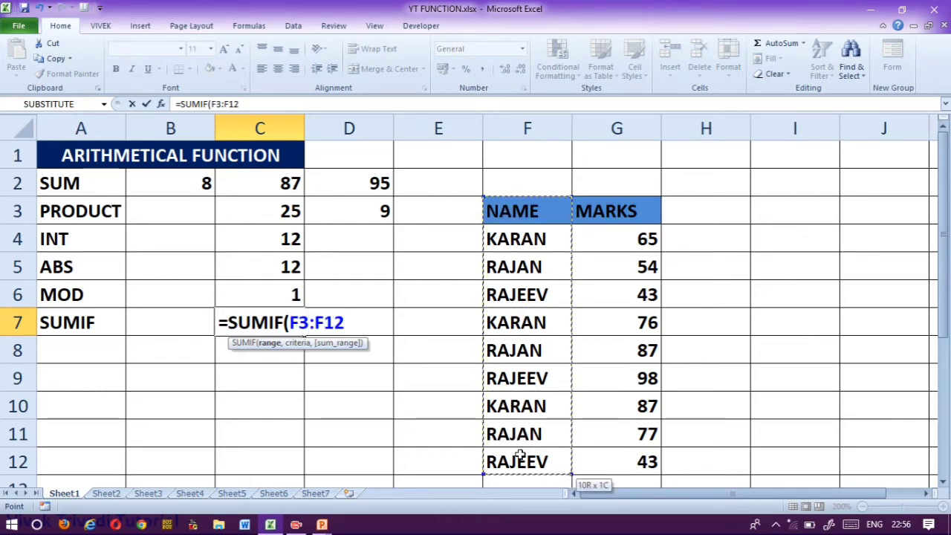
type(",")
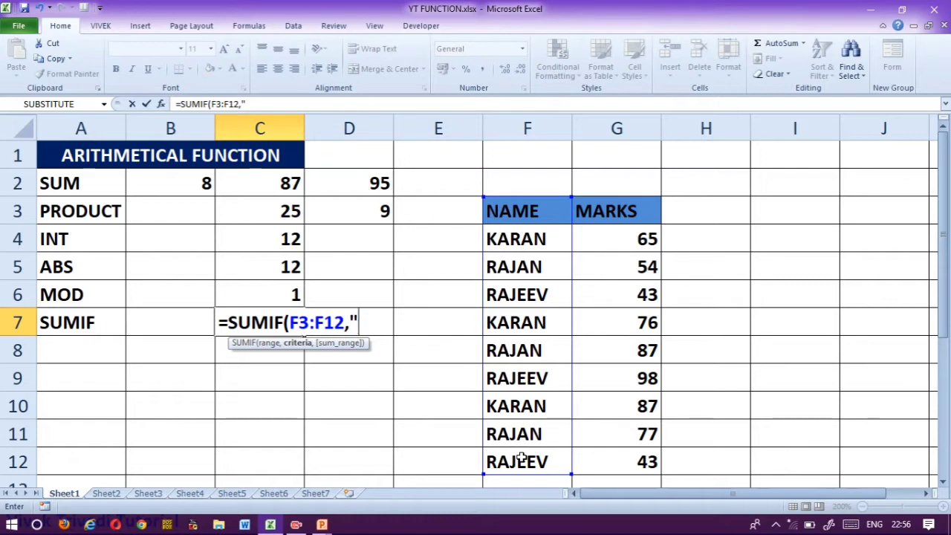
type("\"KAR")
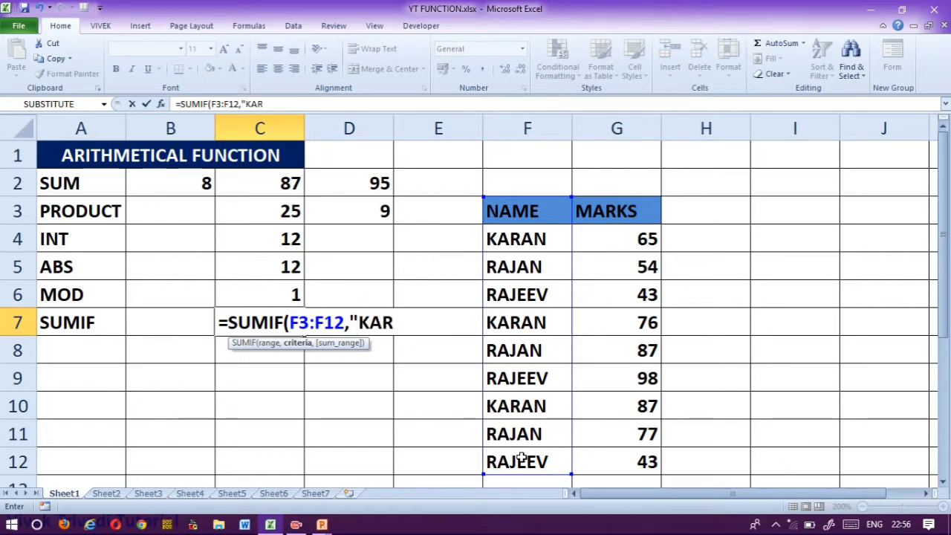
type("AN\",")
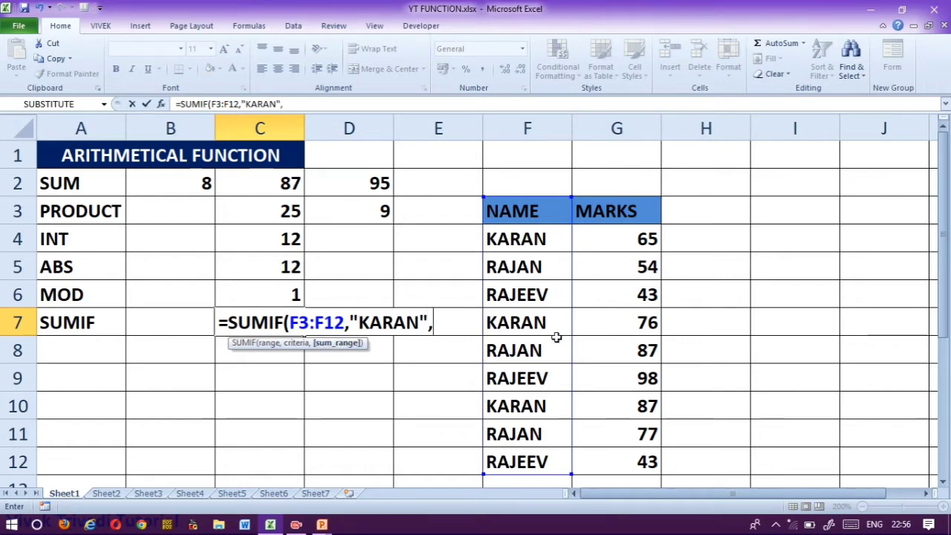
left_click_drag(642, 212, 647, 461)
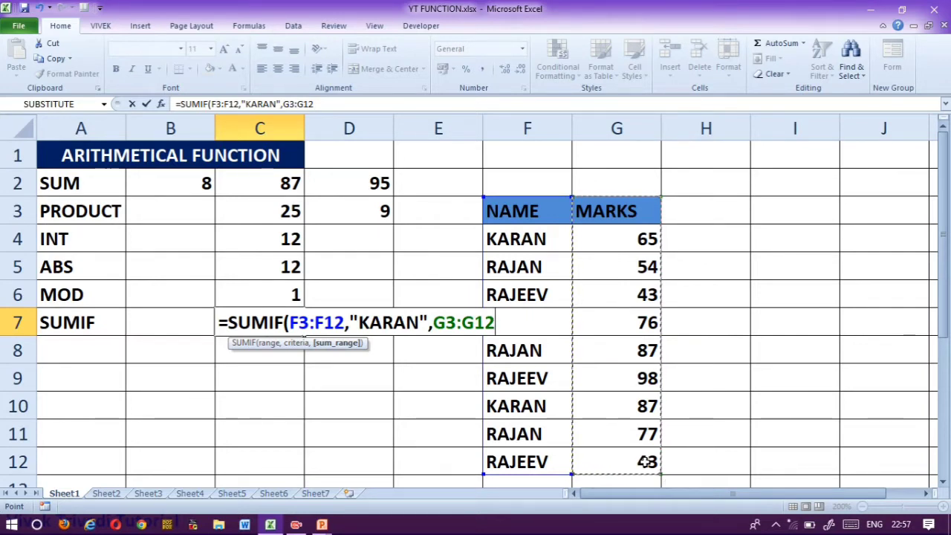
type(")")
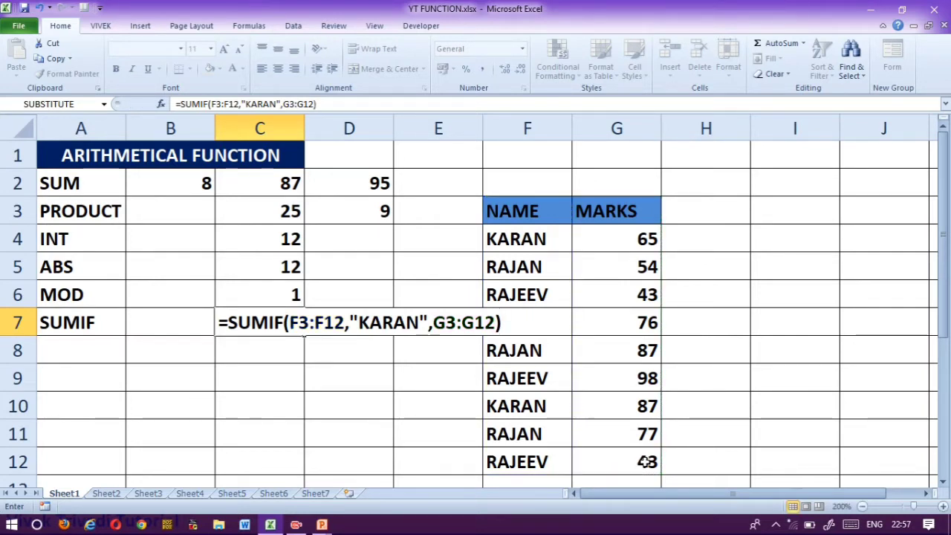
key("Return")
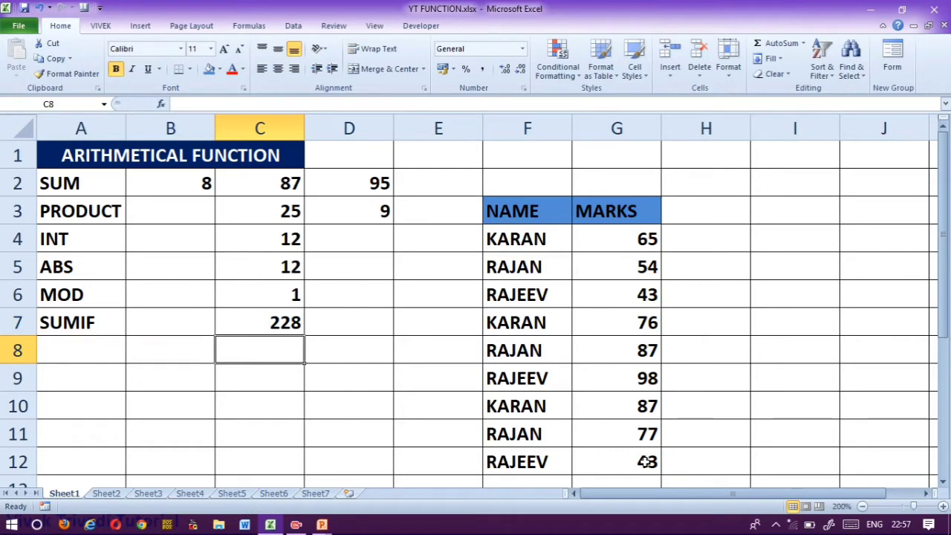
Change KARAN's first mark in G4 to 98.
left_click(611, 244)
type("98")
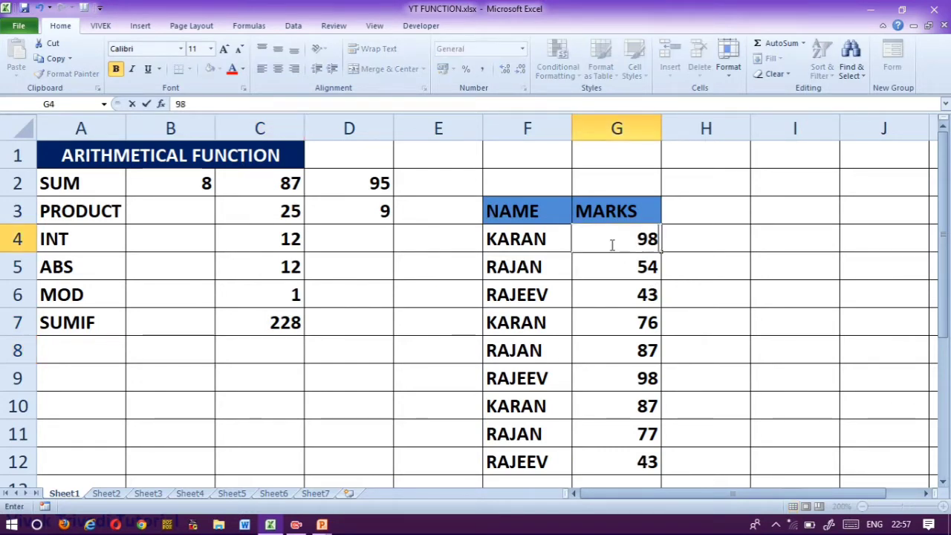
key("Return")
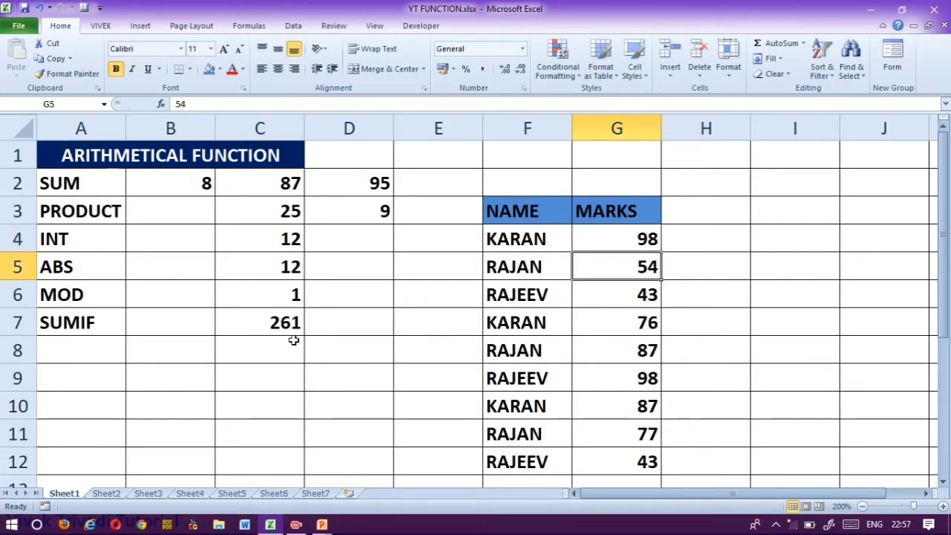
Edit the SUMIF criterion in C7 from KARAN to RAJAN.
left_click(248, 329)
key("F2")
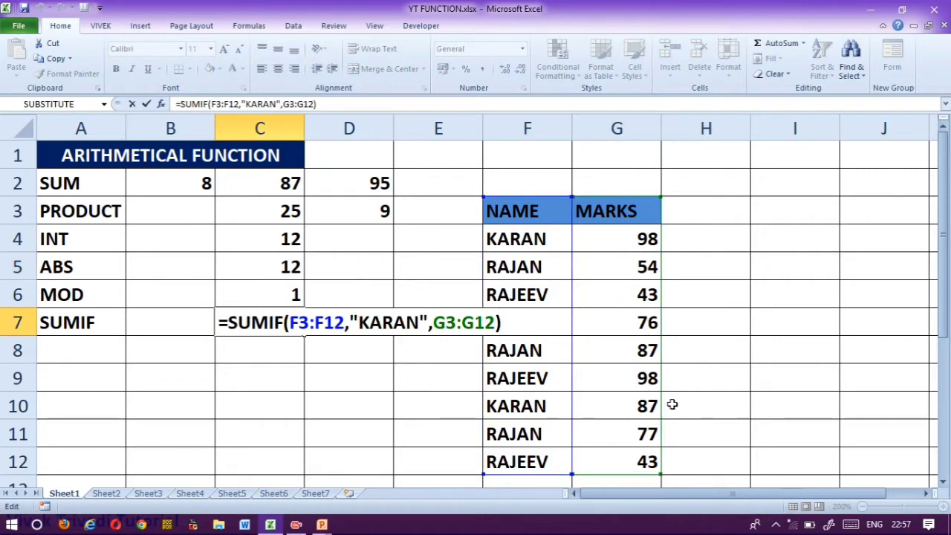
key("Left")
key("Left")
key("Left")
key("Left")
key("Left")
key("Left")
key("Left")
key("Left")
key("Left")
key("Left")
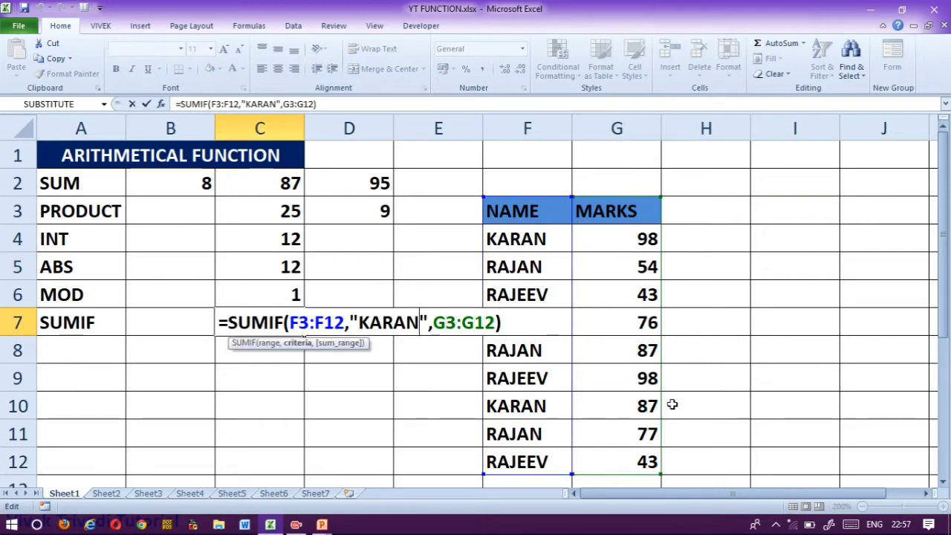
key("Right")
key("BackSpace")
key("BackSpace")
key("BackSpace")
key("BackSpace")
key("BackSpace")
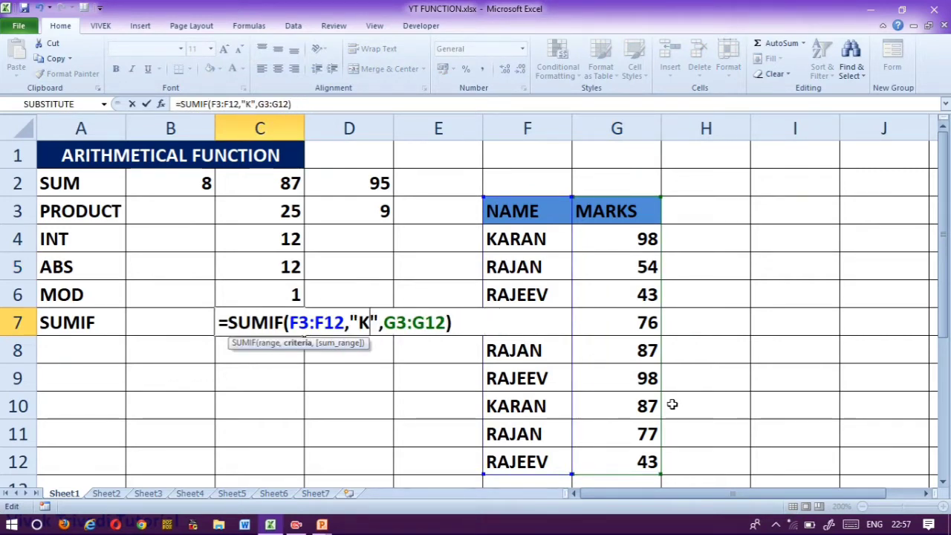
type("RAJAN")
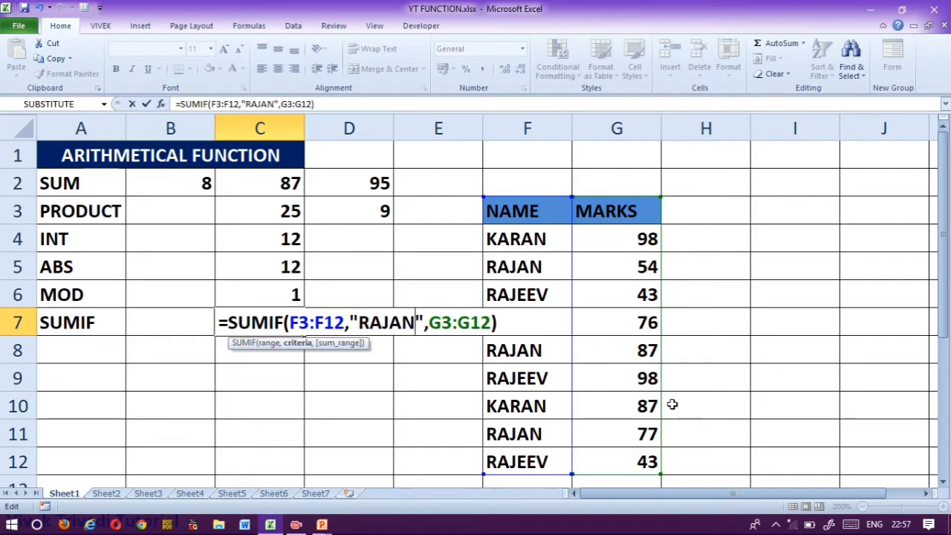
key("Return")
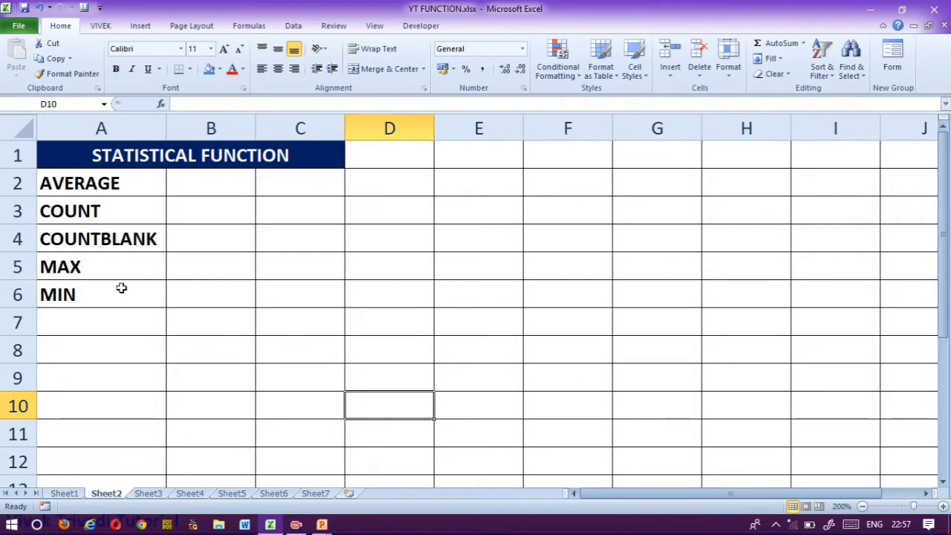
Type 367 into D2 beside the AVERAGE row and format it bold.
left_click(220, 181)
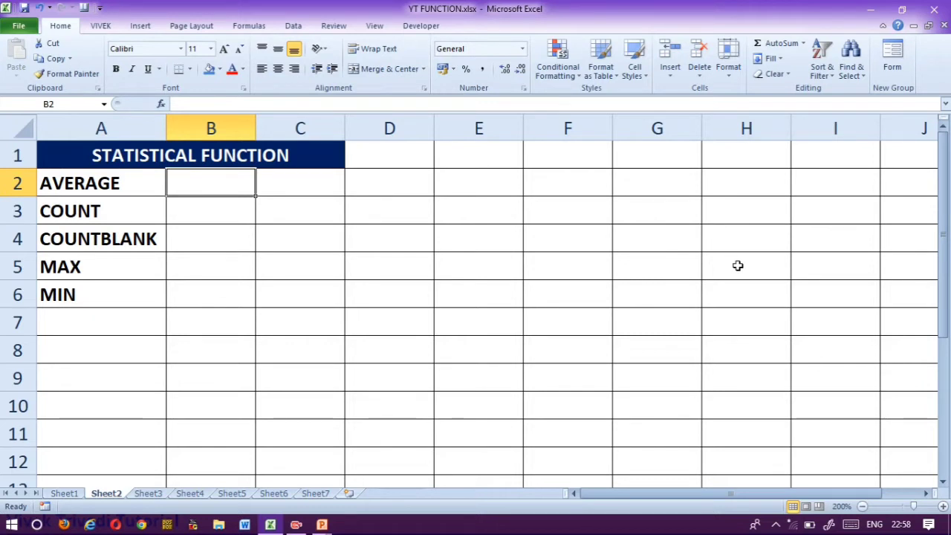
key("Right")
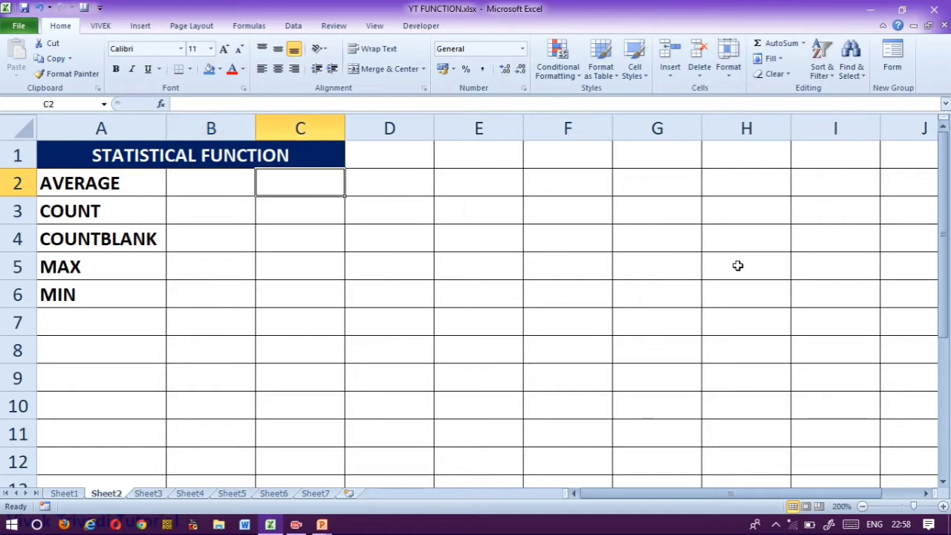
key("Right")
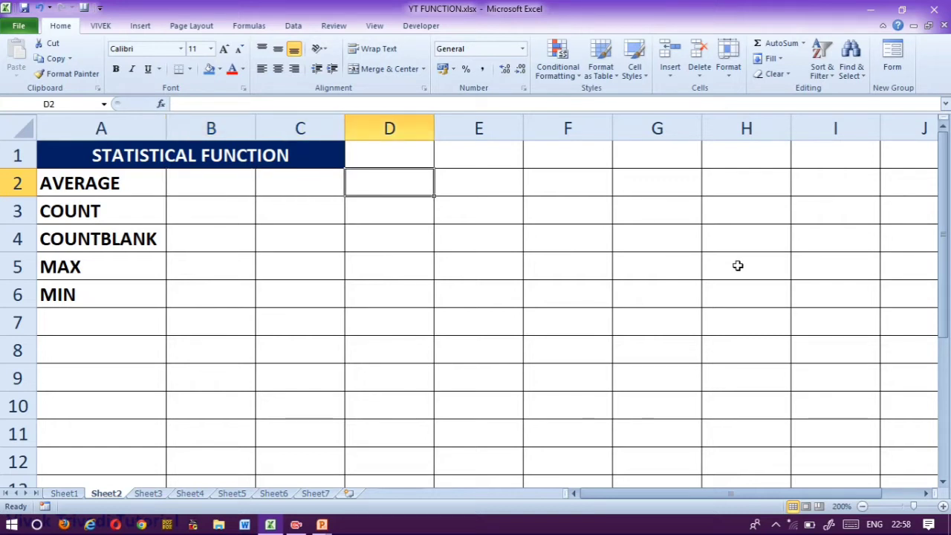
type("367")
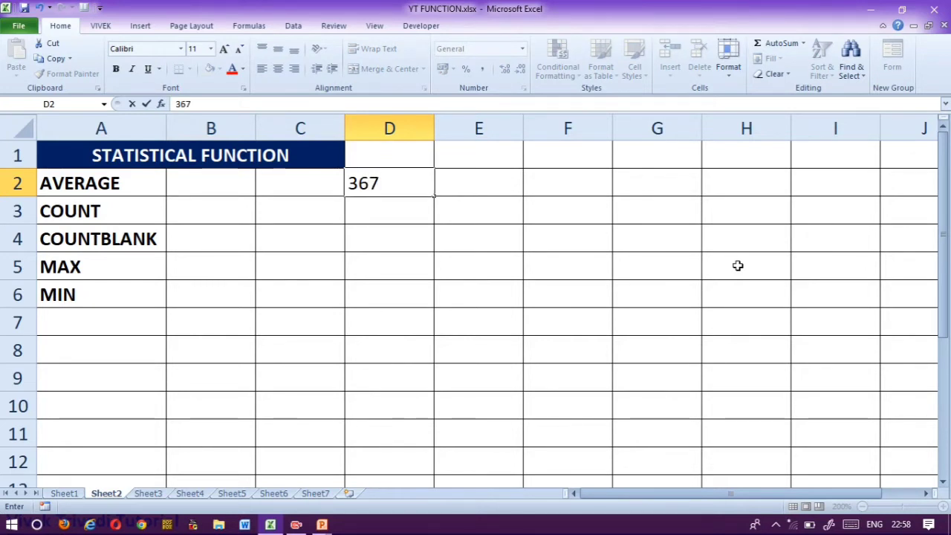
key("Return")
key("Up")
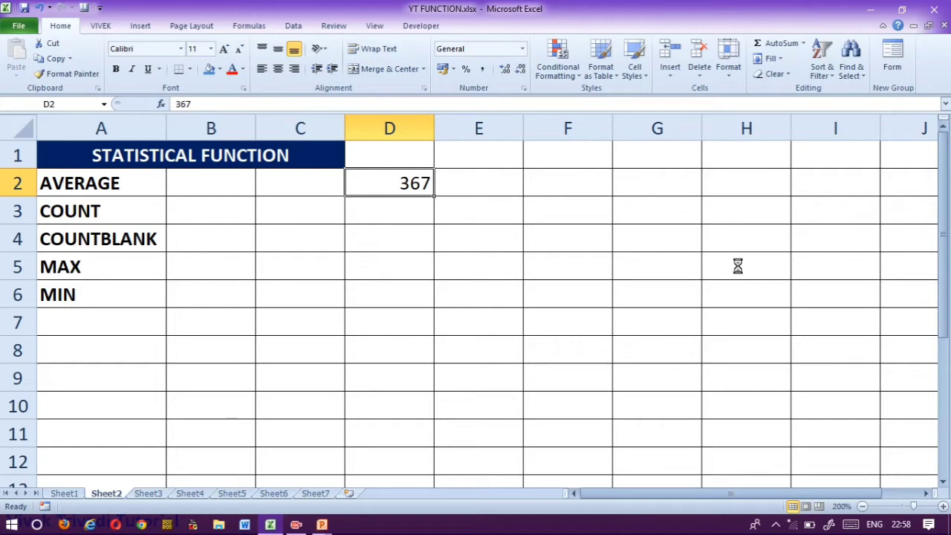
key("ctrl+b")
key("Left")
key("Left")
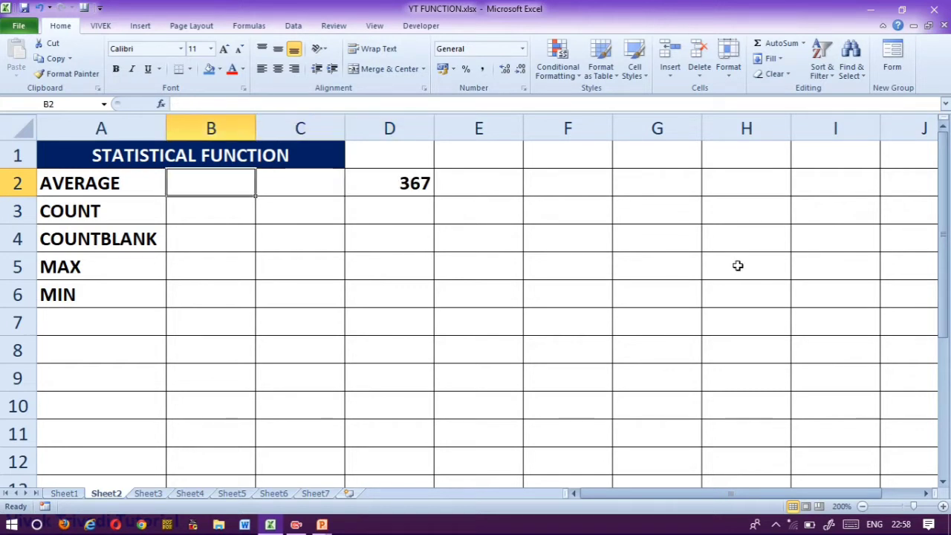
Enter =AVERAGE(D2*100/500) in B2 so it displays 73.4.
type("=AVE")
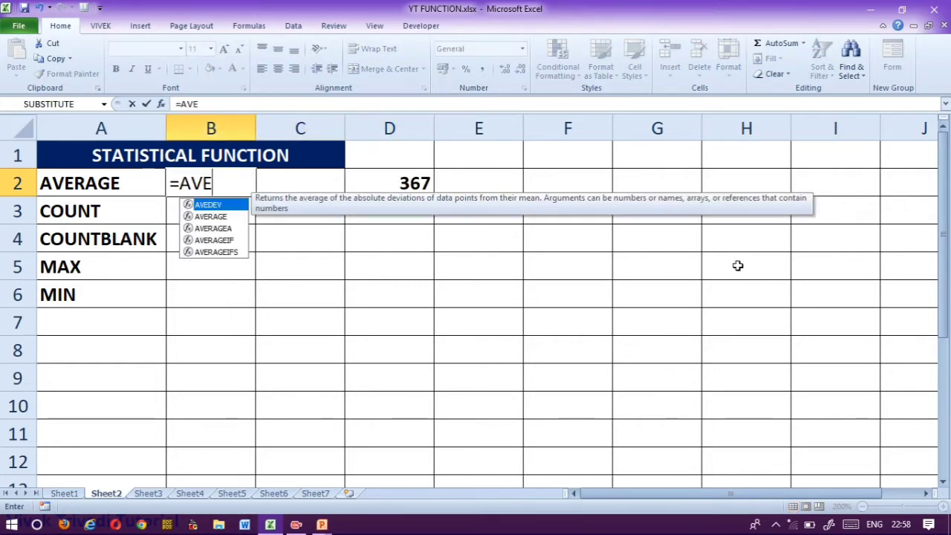
key("Down")
key("Escape")
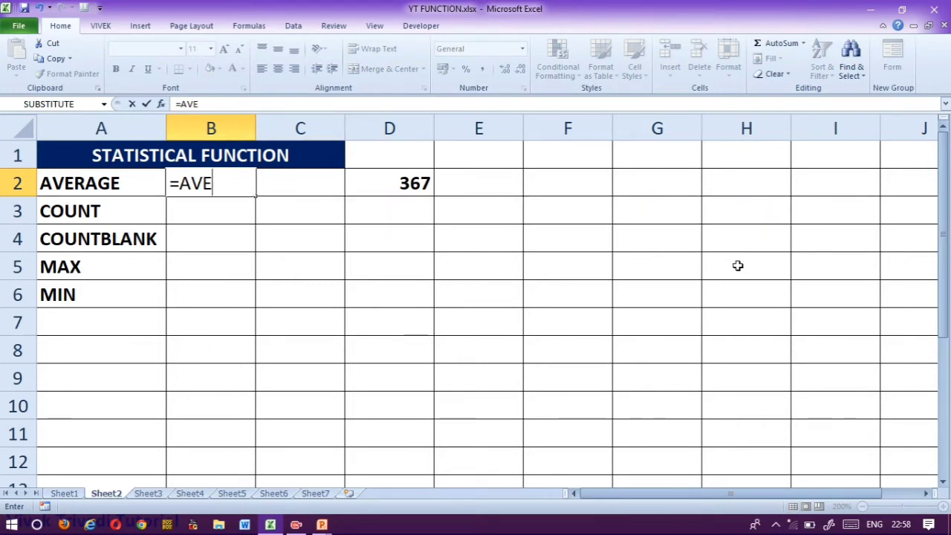
key("BackSpace")
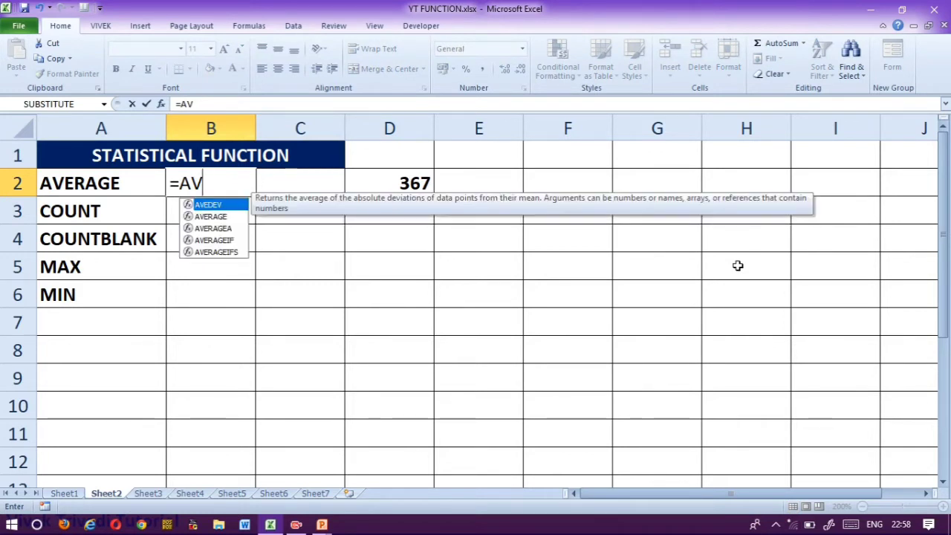
key("Down")
key("Tab")
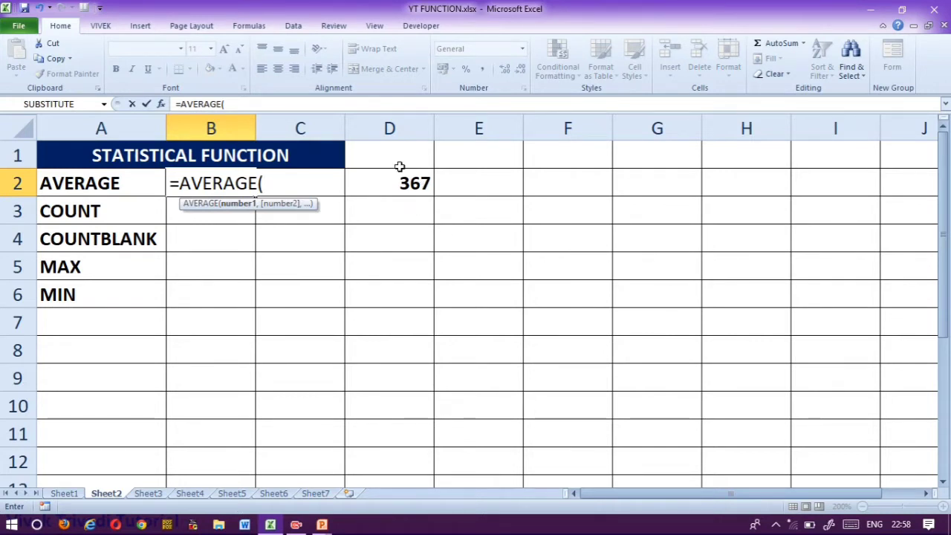
left_click(413, 186)
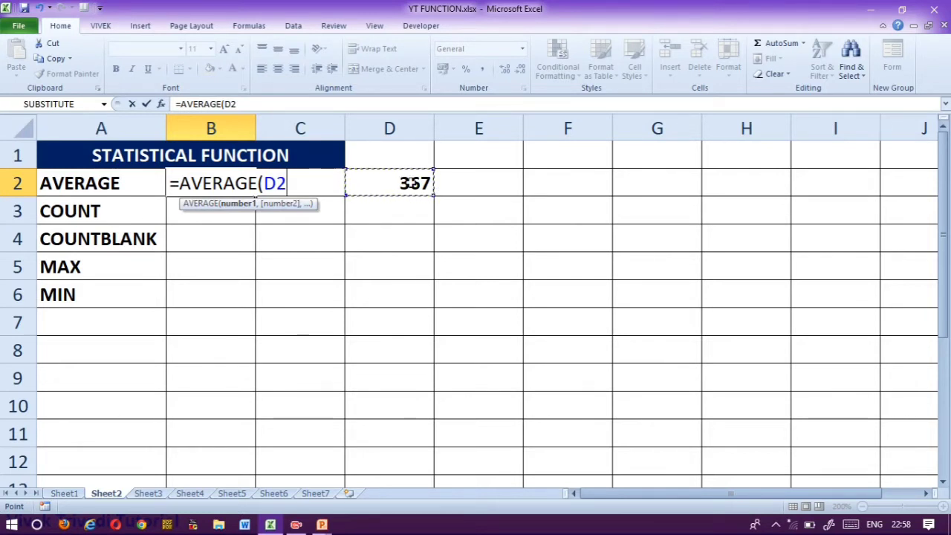
type("*100")
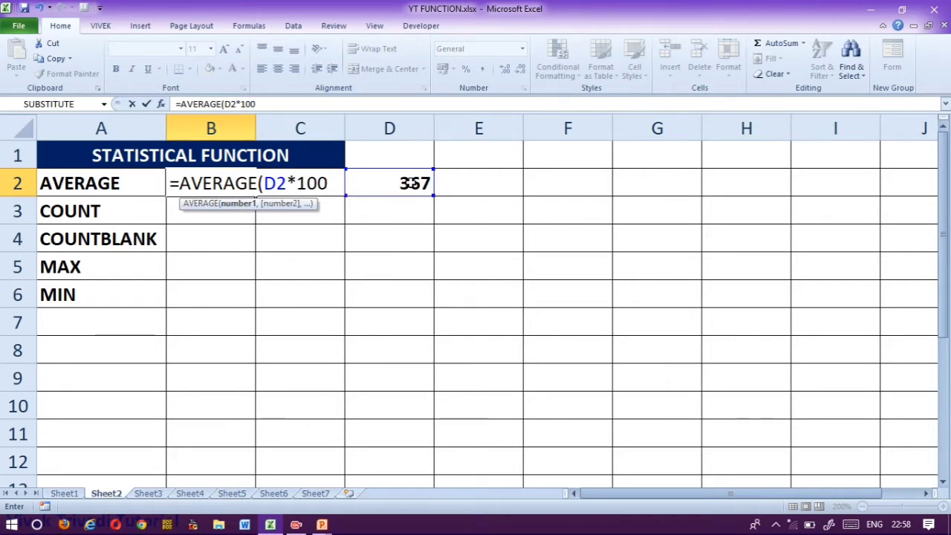
type("/50")
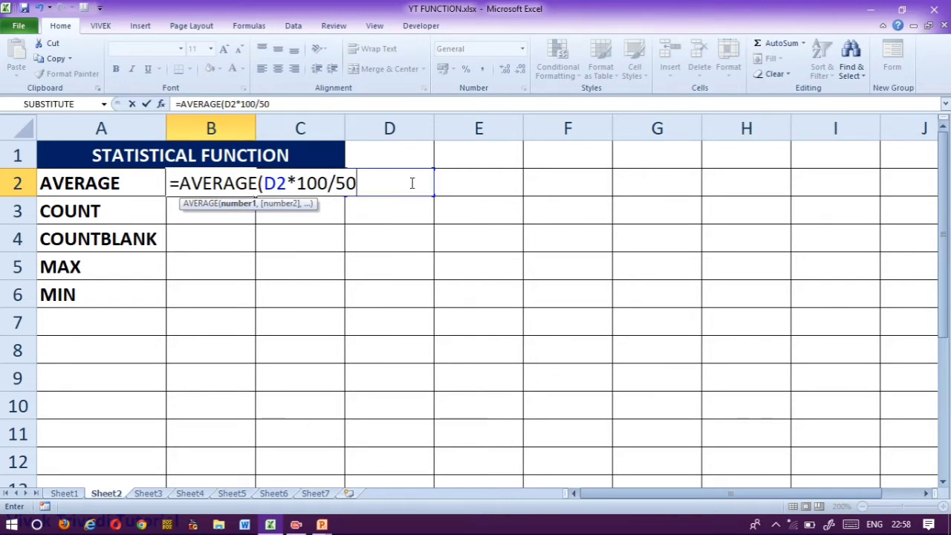
type("0)")
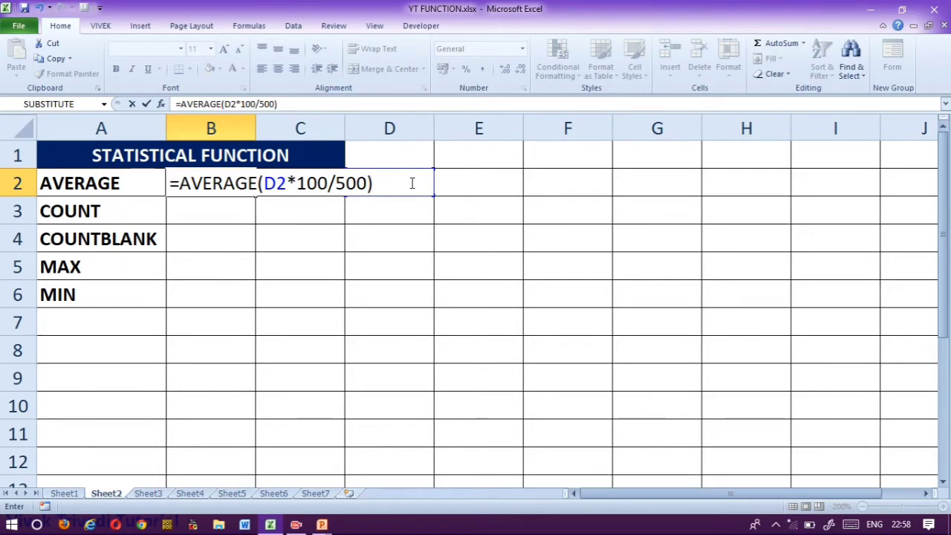
key("Return")
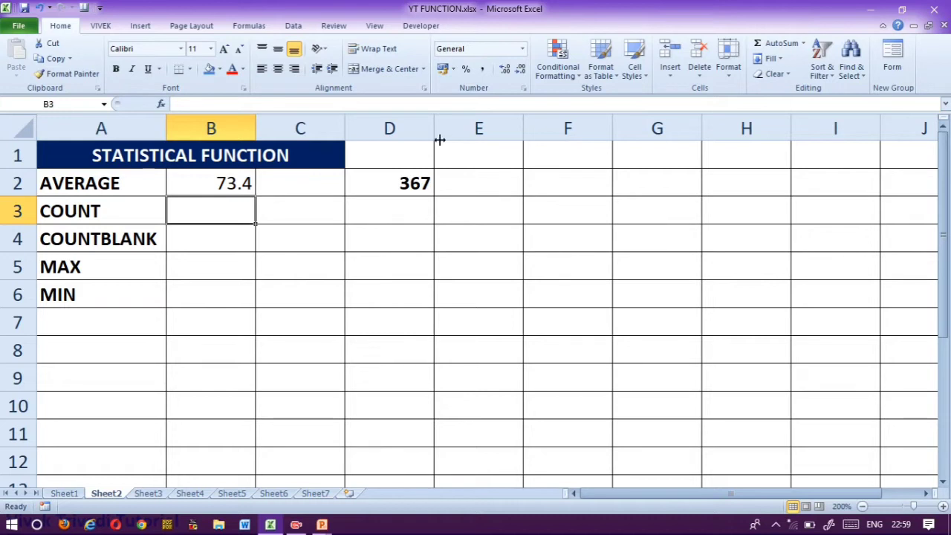
Add a check formula =D2/5 in E2, which also gives 73.4.
left_click(480, 179)
type("=")
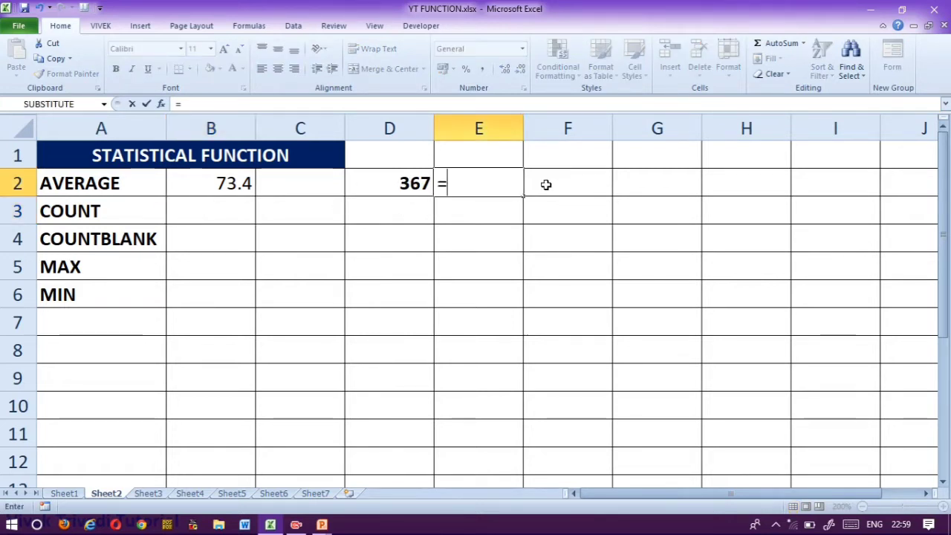
left_click(367, 182)
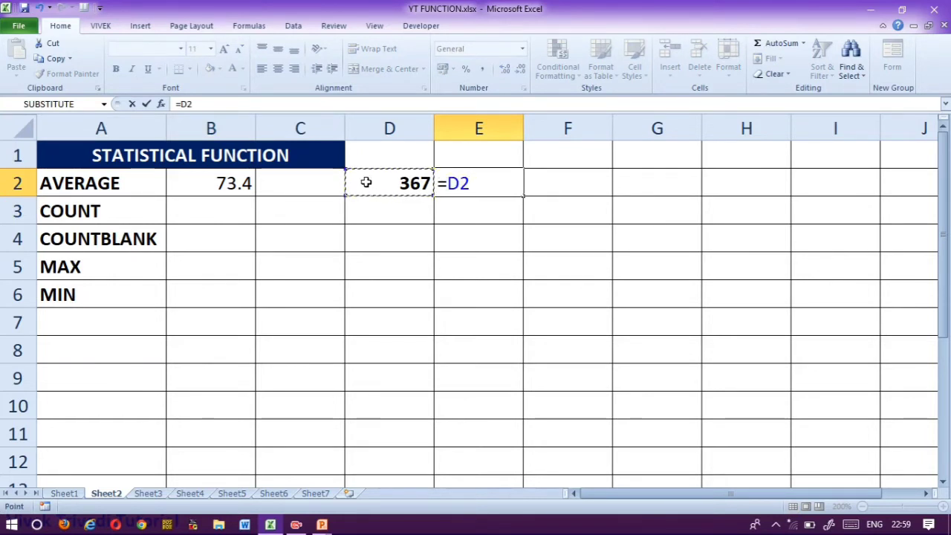
type("/5")
key("Return")
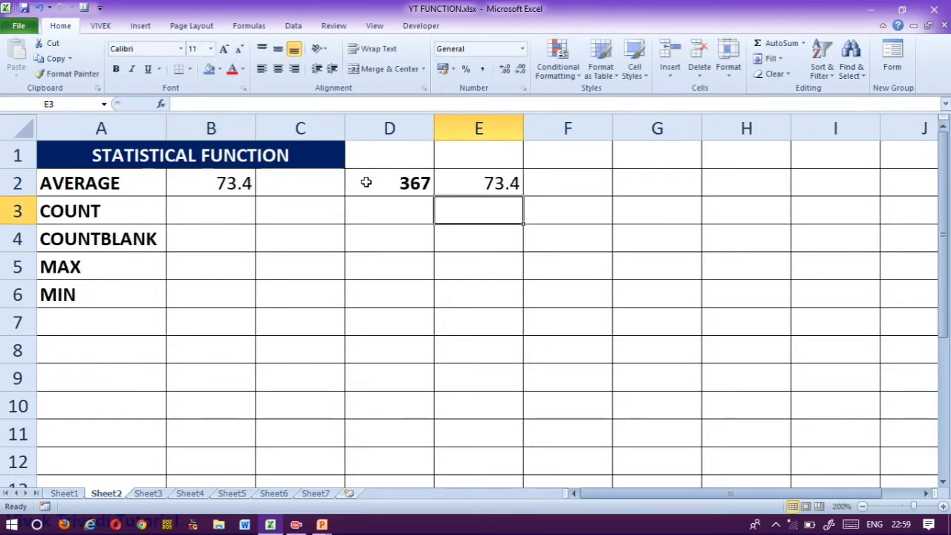
Review the 367 in D2 and B2's AVERAGE formula, then select the block D3:F6.
left_click(367, 183)
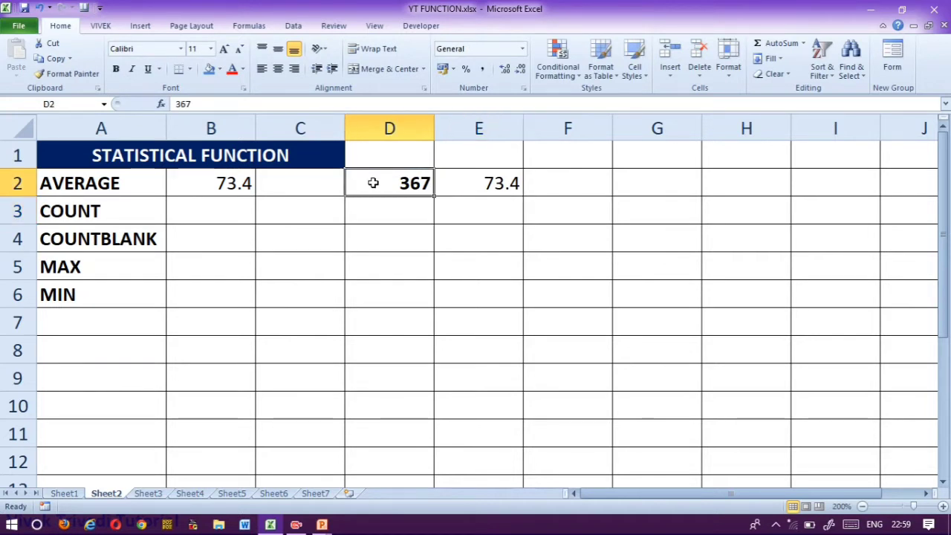
double_click(370, 183)
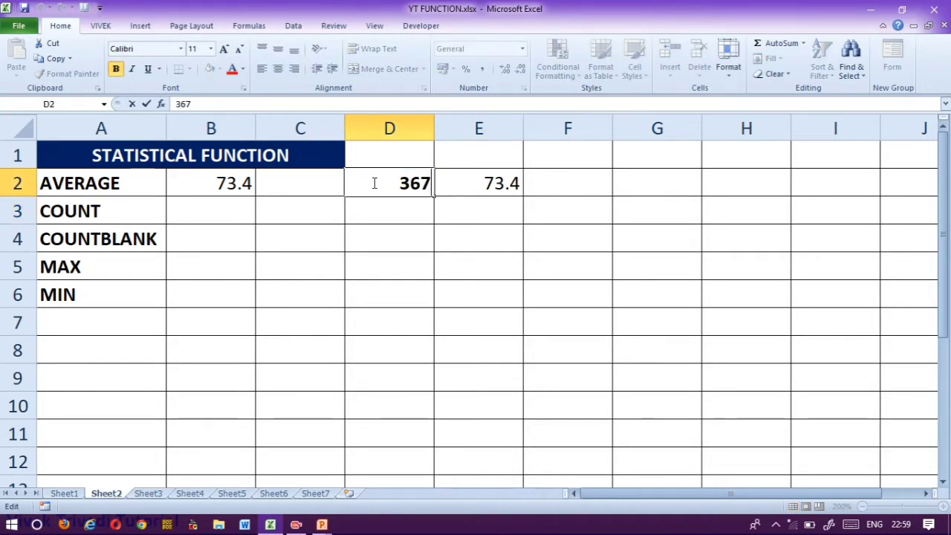
left_click(408, 204)
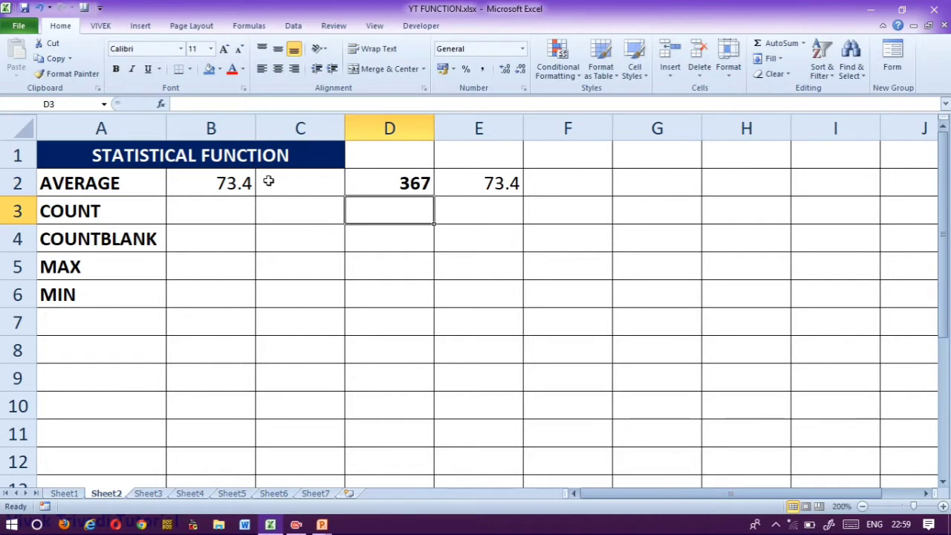
left_click(221, 181)
double_click(220, 181)
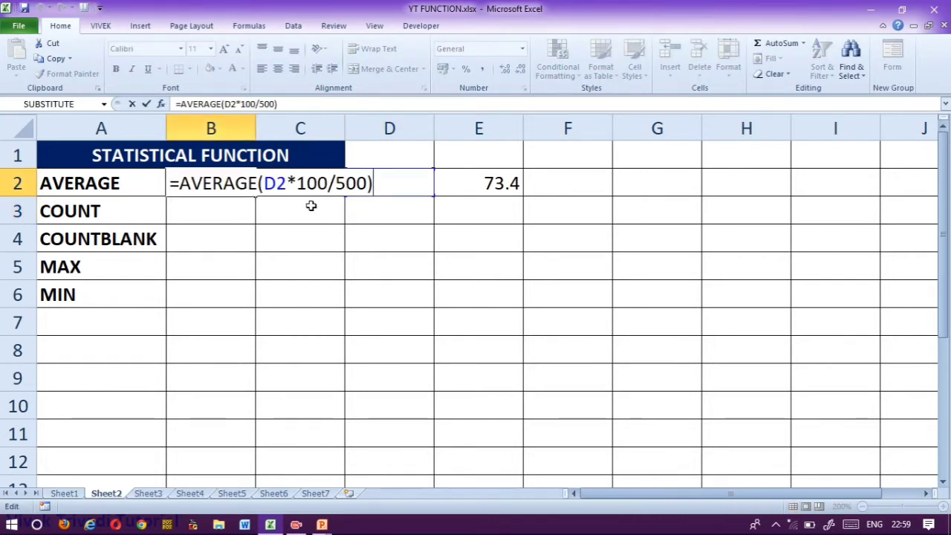
left_click(225, 218)
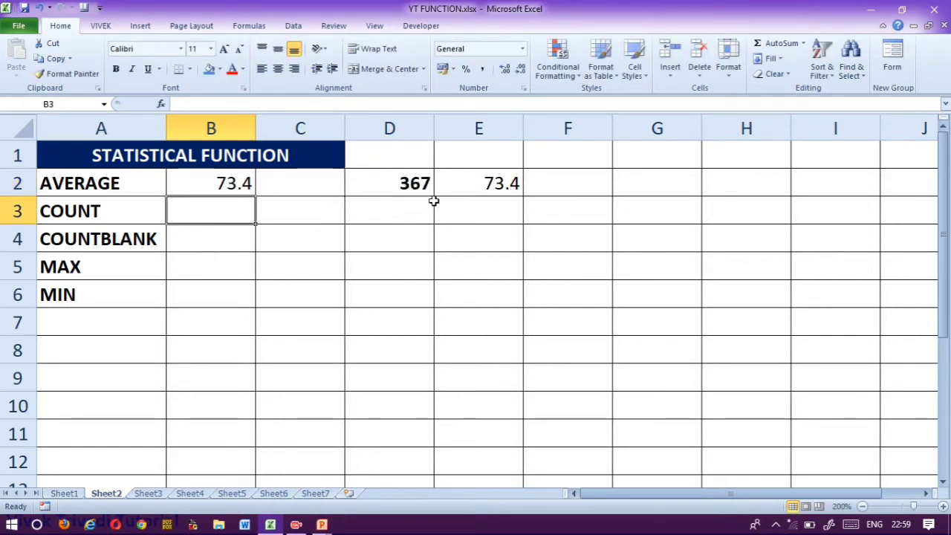
left_click_drag(407, 202, 566, 290)
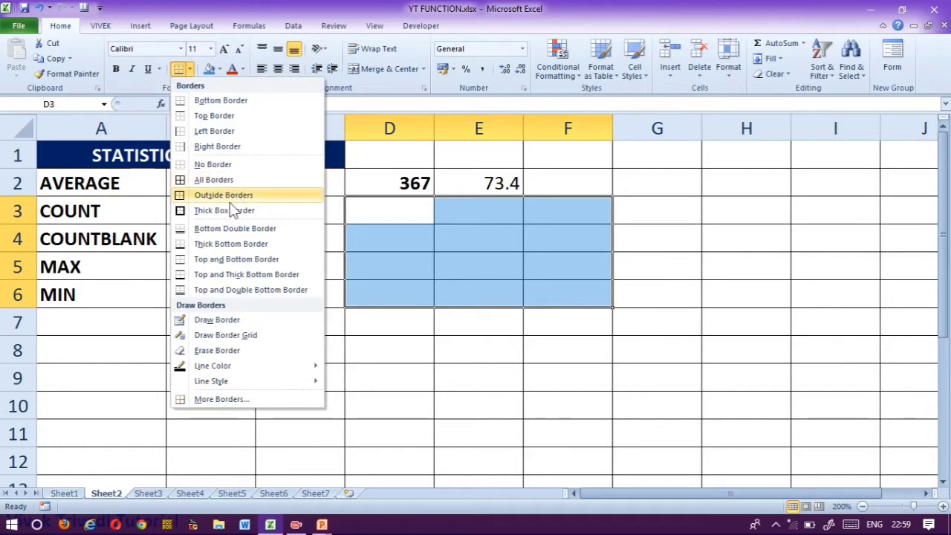
Give D3:F6 a thick box border and enter 54 in E4.
left_click(256, 212)
left_click(277, 318)
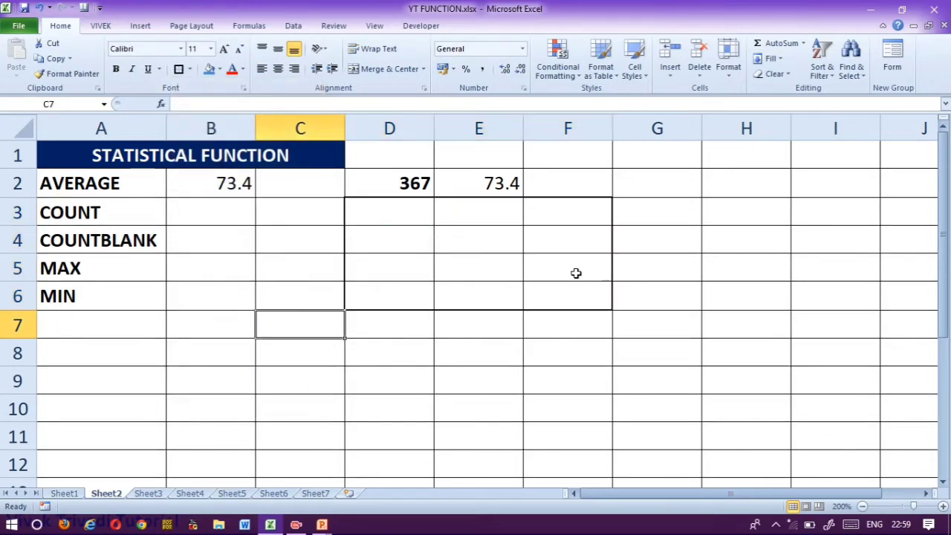
left_click(467, 234)
type("54")
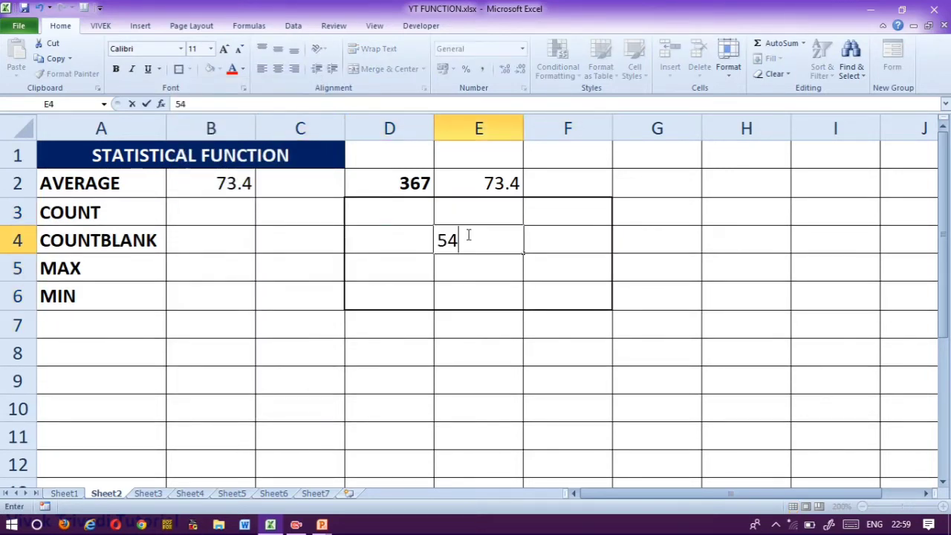
key("Return")
Fill in the remaining sample values 32 in F5, 21, and 32 in D3.
key("Down")
key("Right")
key("Up")
type("32")
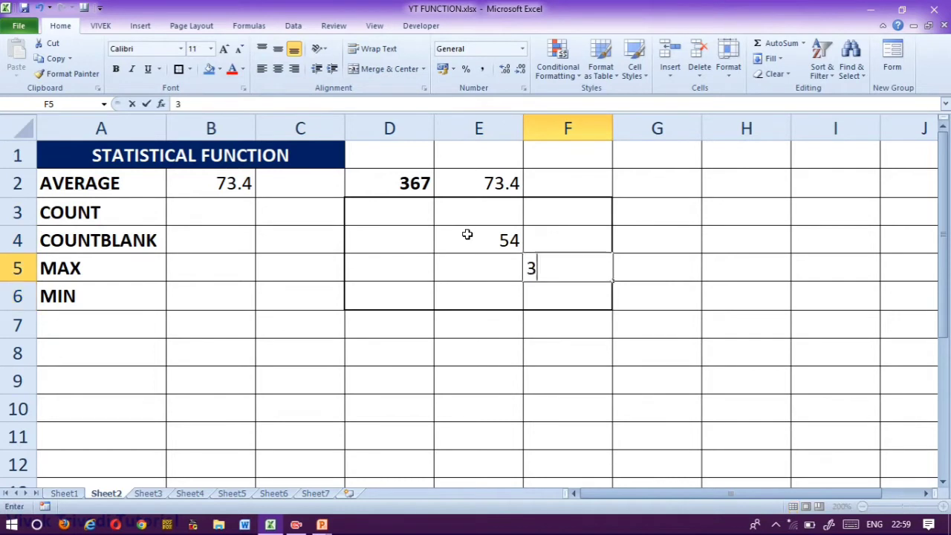
key("Left")
key("Left")
type("21")
key("Up")
key("Up")
type("32")
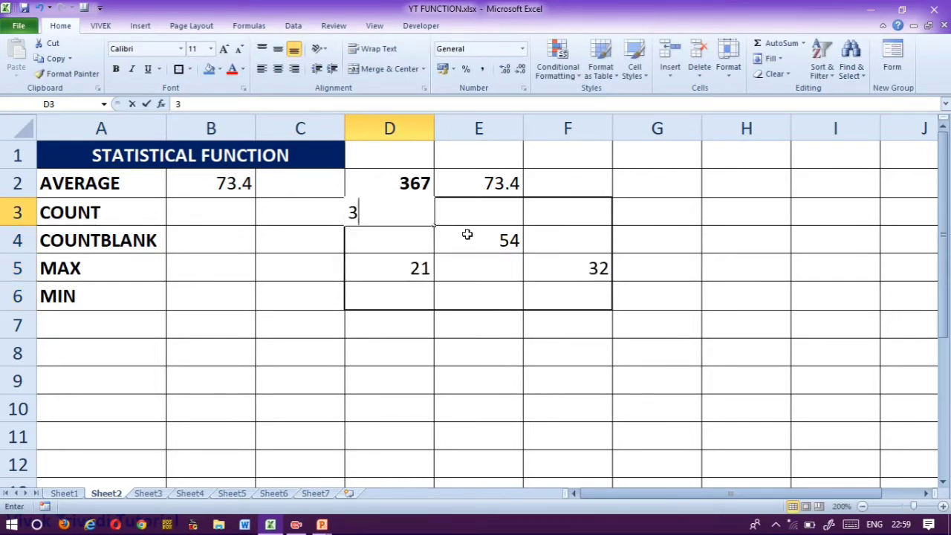
key("Return")
key("Down")
left_click(467, 416)
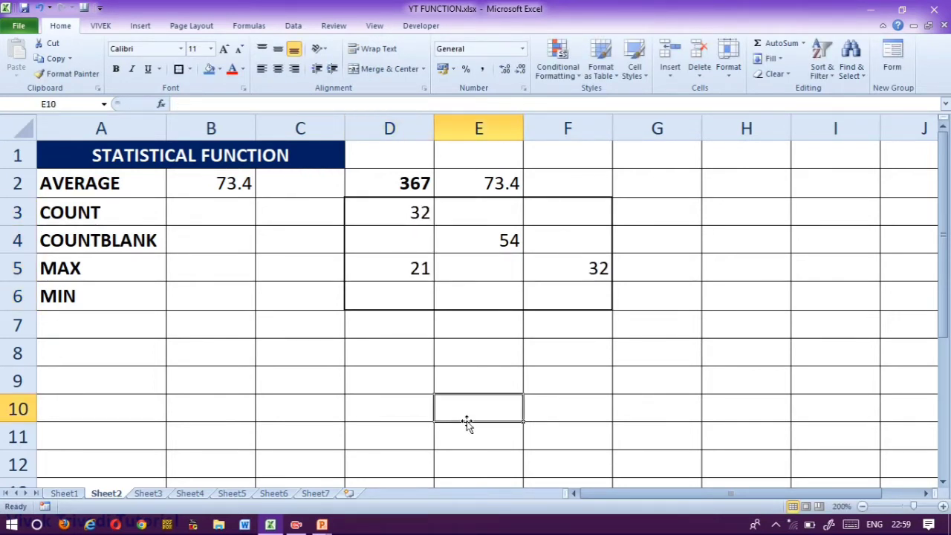
Check the COUNT cell B3 and the sample values in D3 and D5.
left_click(216, 205)
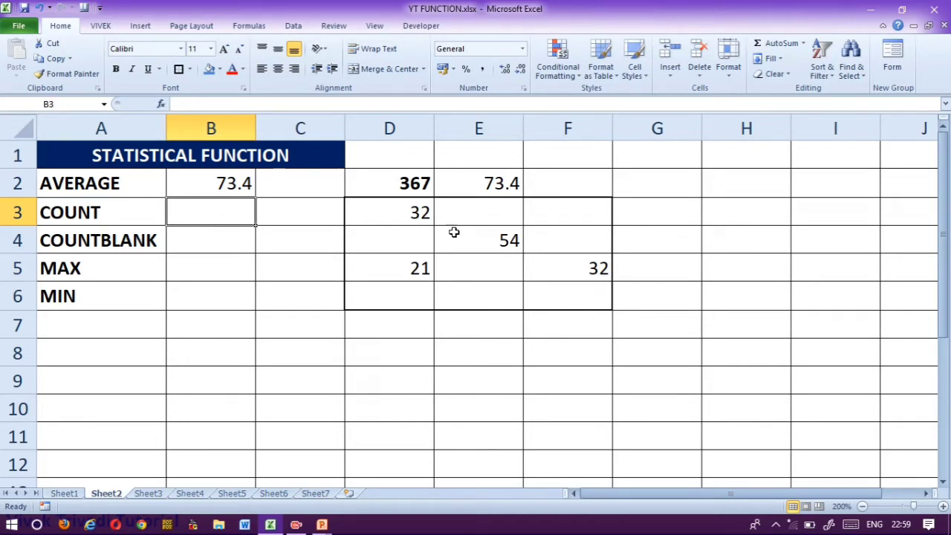
left_click(409, 218)
left_click(409, 275)
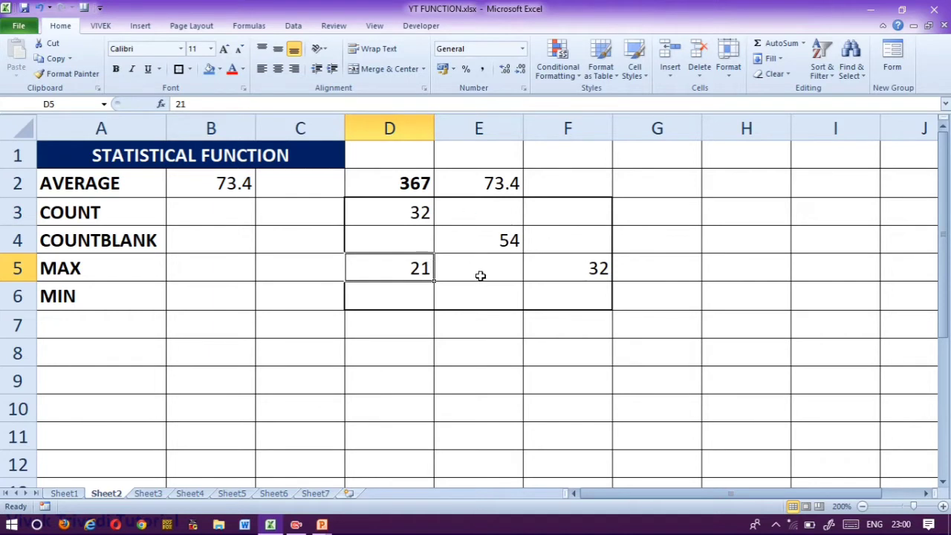
Enter =COUNT(D3:F6) in B3 to count the block's numbers.
left_click(201, 215)
type("coun")
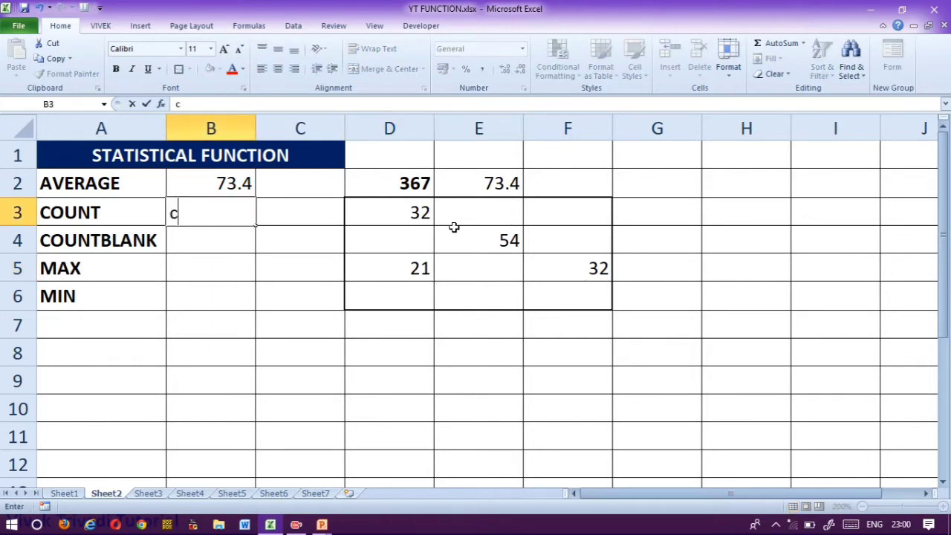
key("BackSpace")
key("BackSpace")
key("BackSpace")
key("BackSpace")
type("=counm")
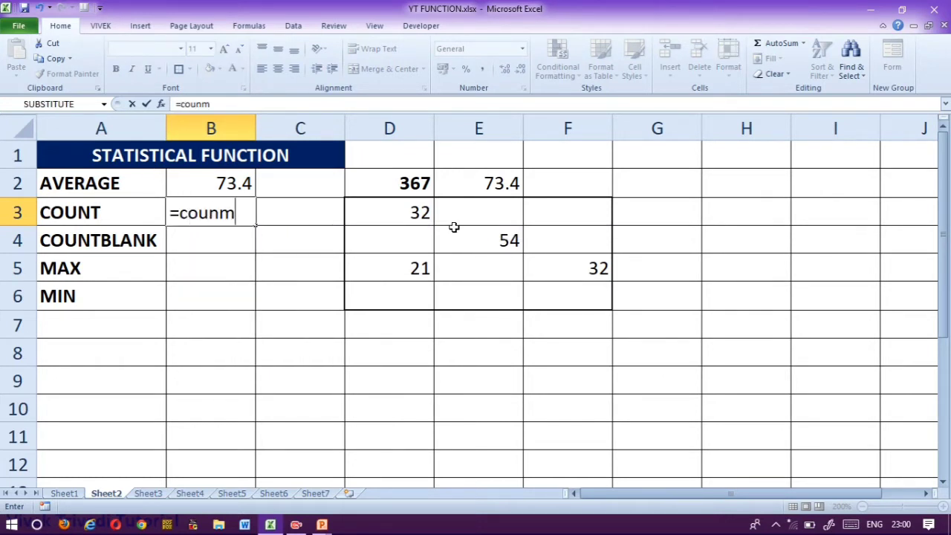
key("BackSpace")
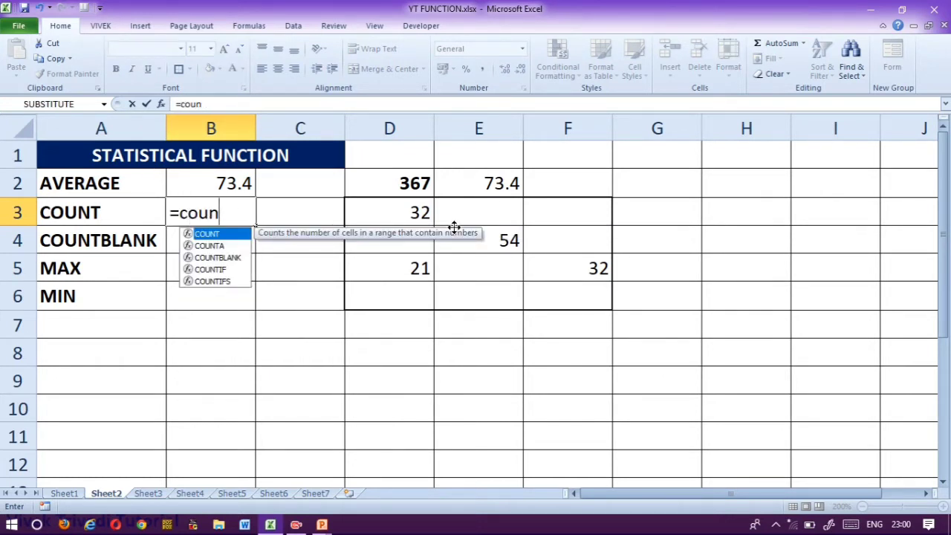
key("Tab")
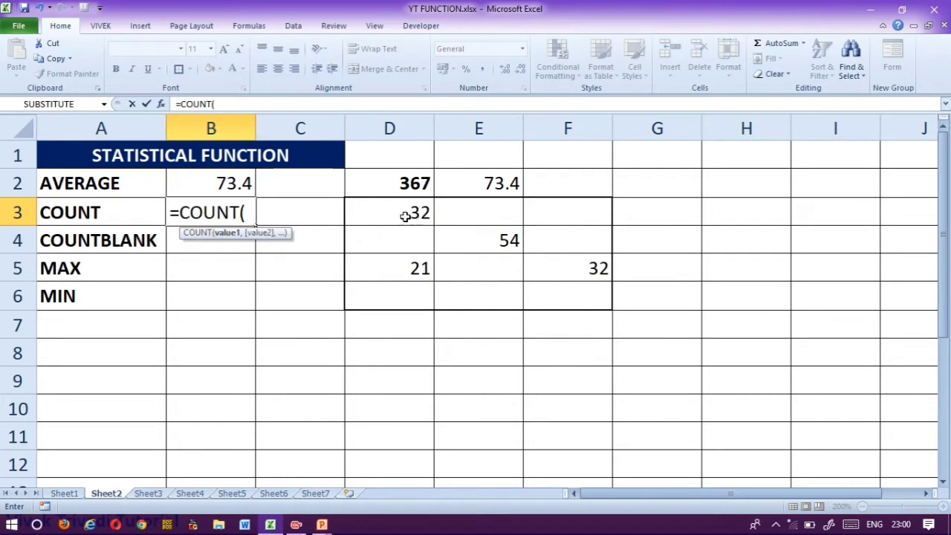
left_click_drag(405, 214, 537, 266)
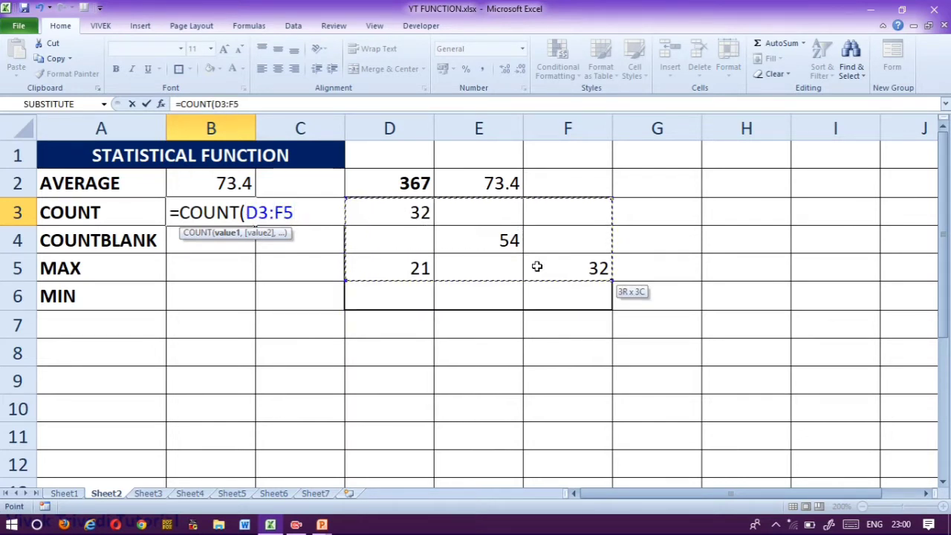
left_click_drag(537, 267, 554, 303)
type(")")
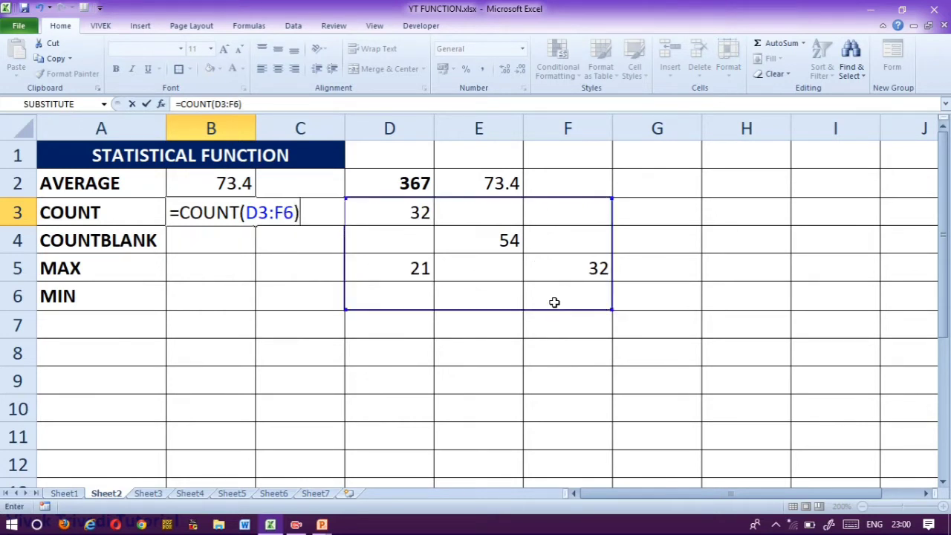
key("Return")
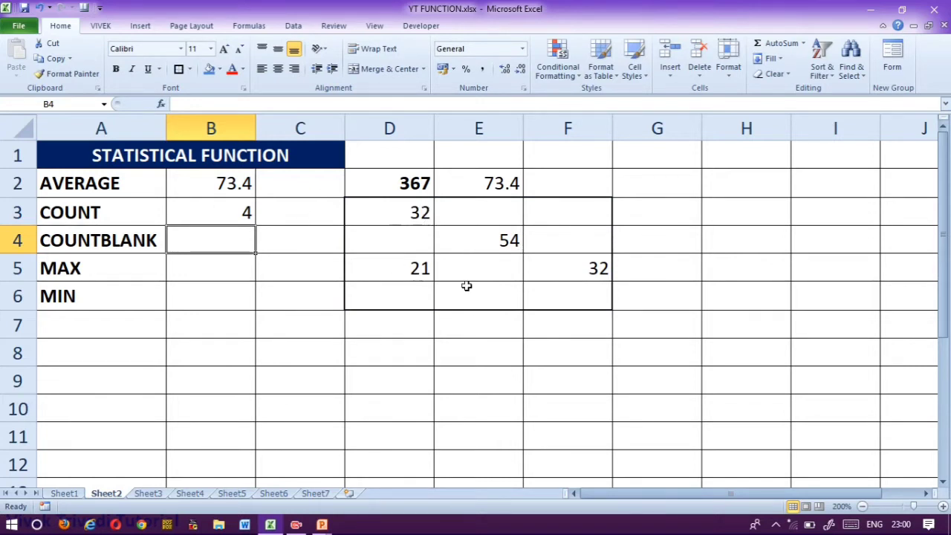
Enter 4 in F3 so the count rises to 5.
left_click(555, 219)
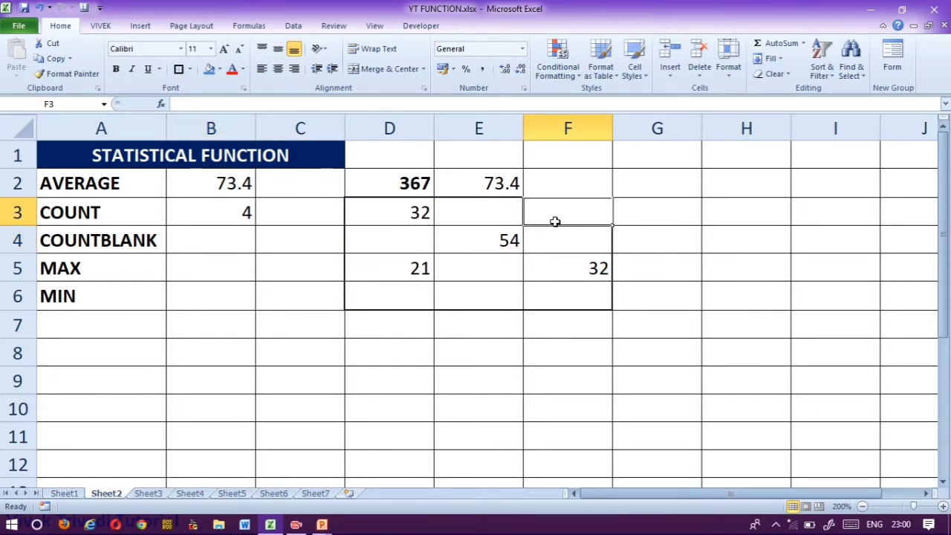
type("4")
key("Return")
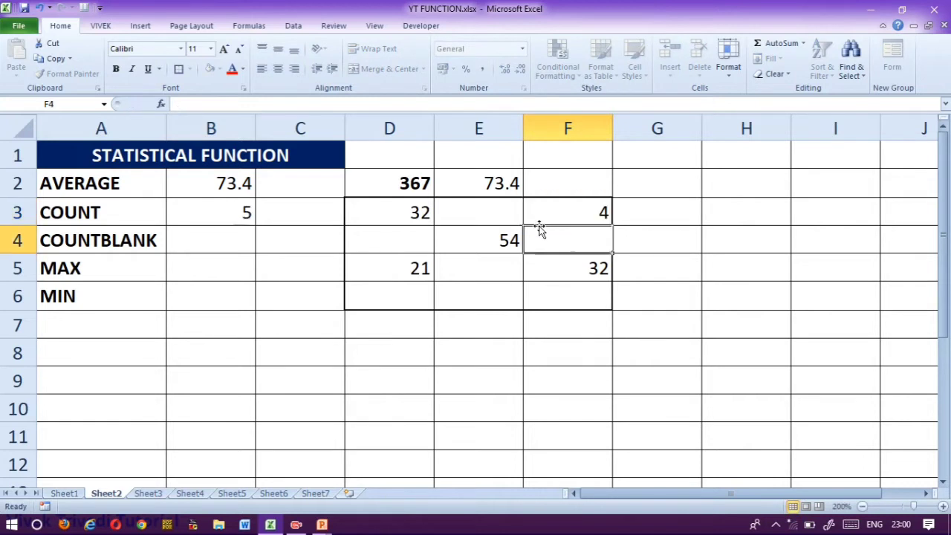
left_click(220, 240)
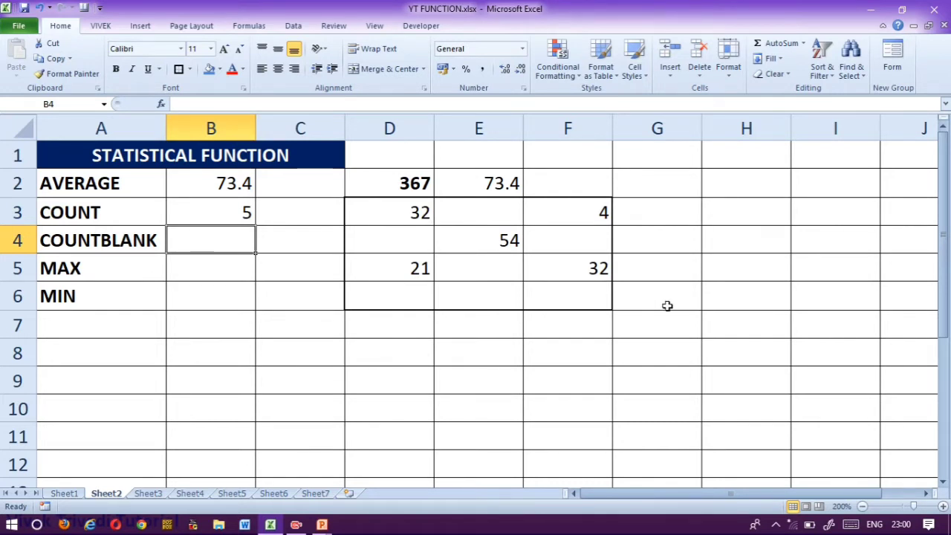
Enter =COUNTBLANK(D3:F6) in B4 to count the block's empty cells.
type("=cou")
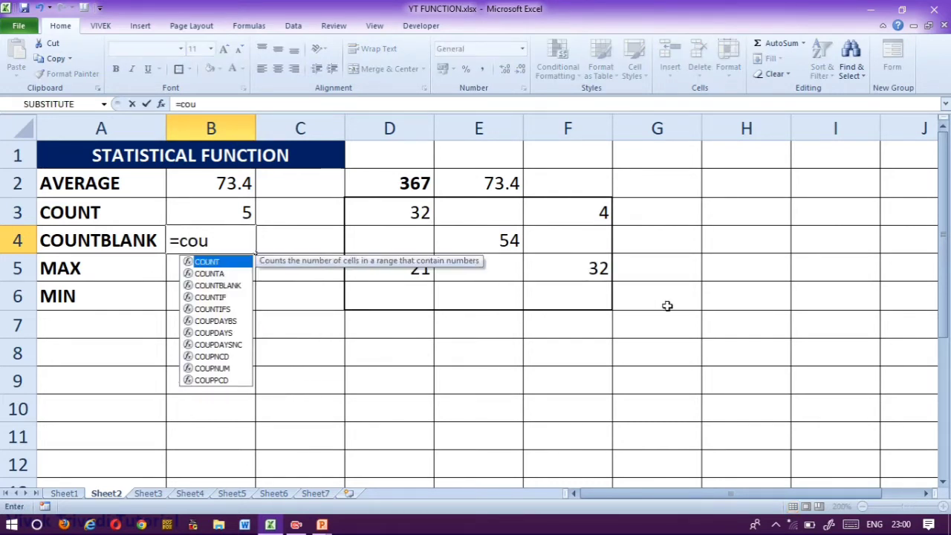
key("Down")
key("Down")
key("Tab")
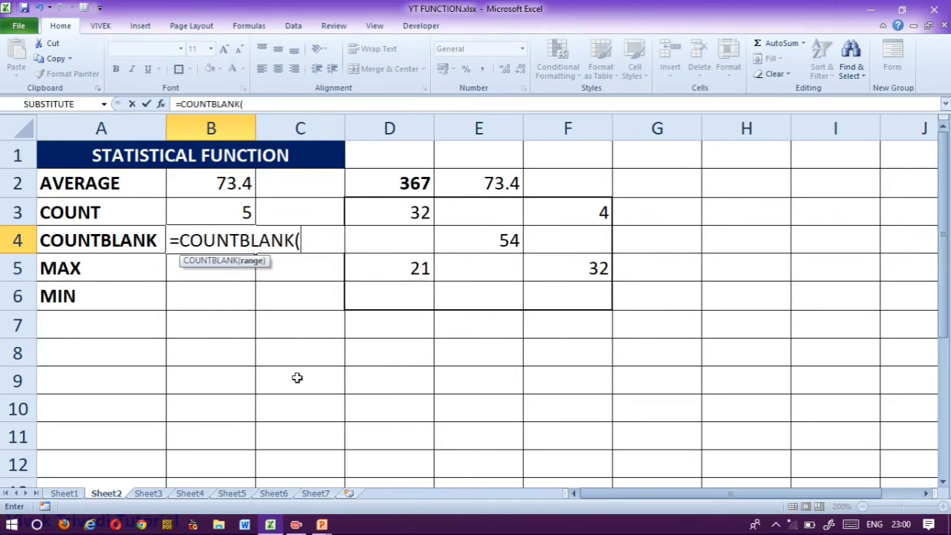
left_click_drag(375, 208, 578, 283)
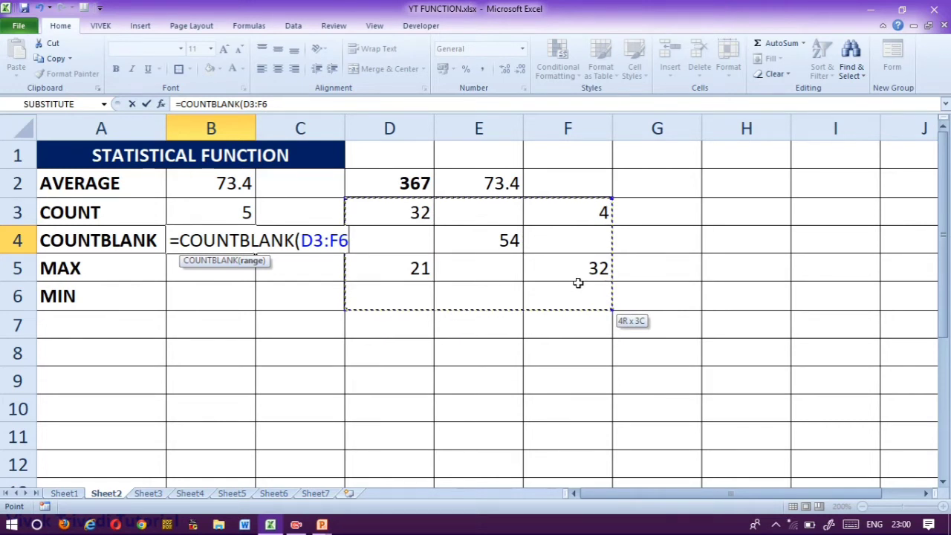
type(")")
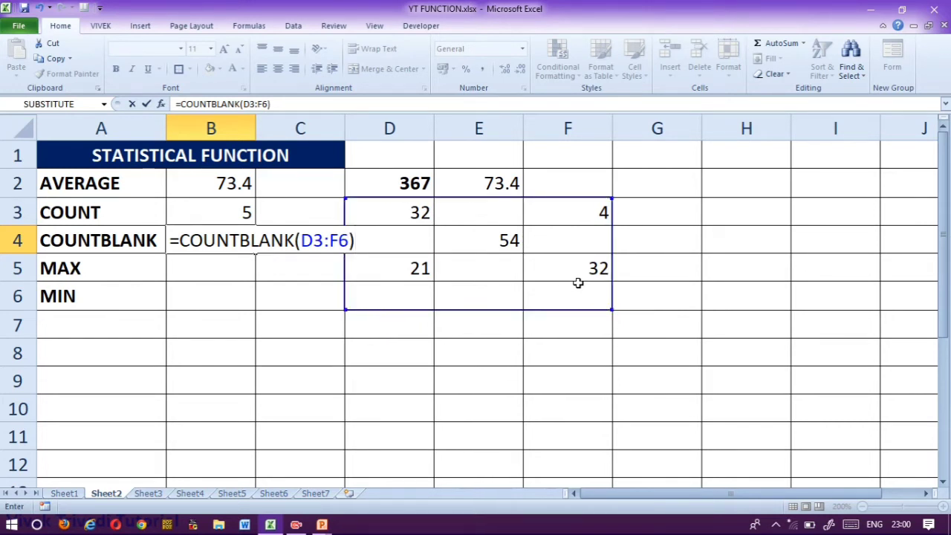
key("Return")
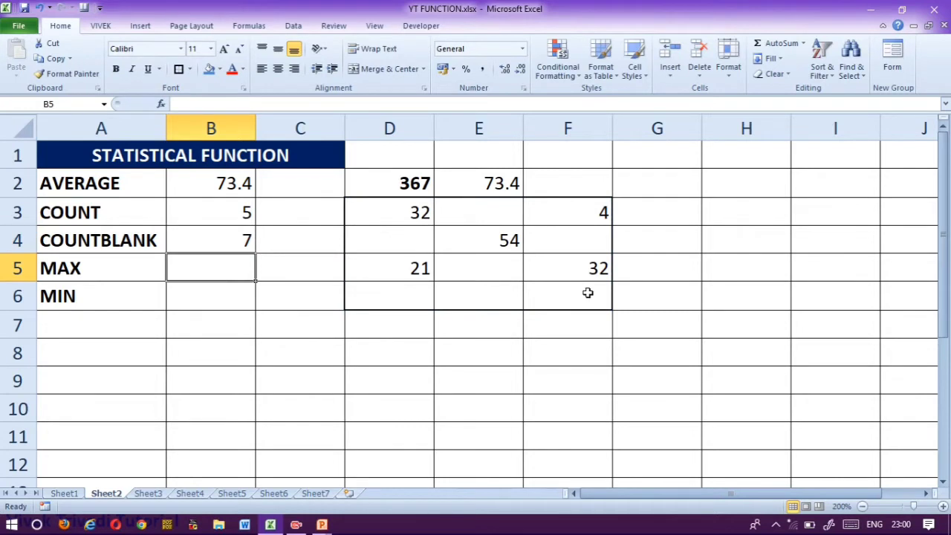
Enter 54 in E6 as another sample value.
left_click(550, 300)
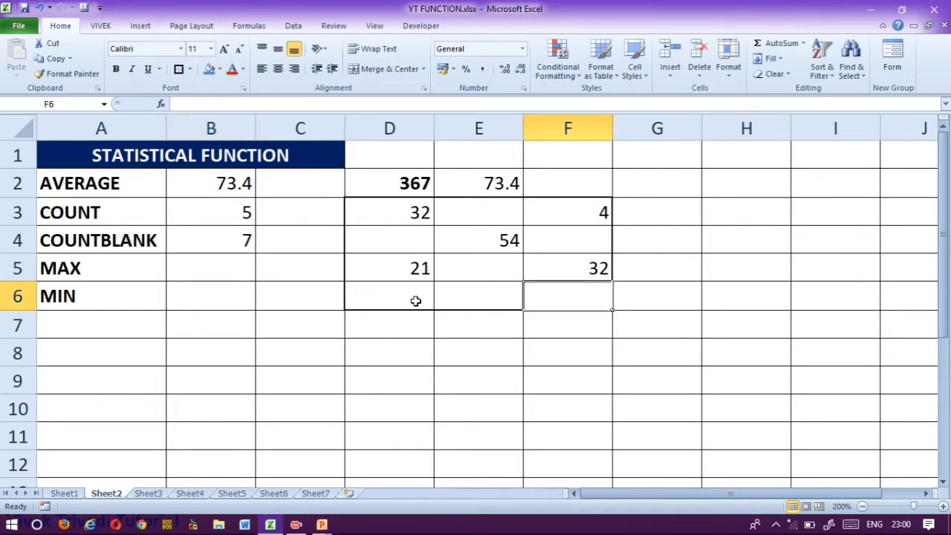
left_click(498, 298)
type("54")
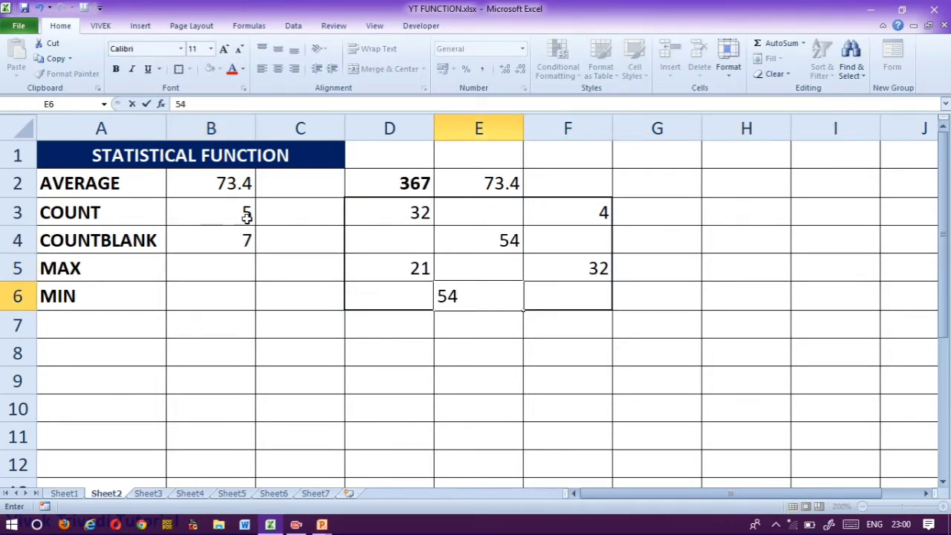
key("Return")
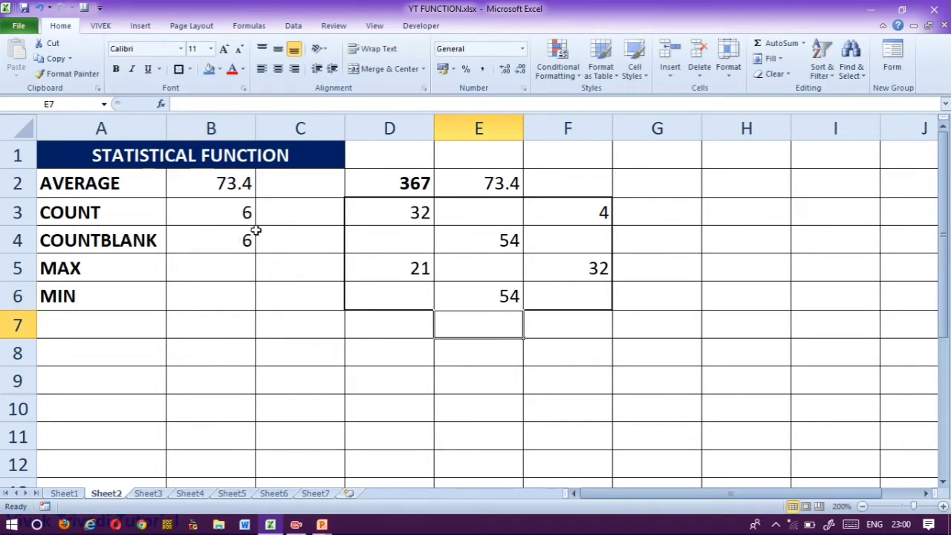
Enter 99 in E5, bringing COUNT to 7 and COUNTBLANK to 5.
left_click(232, 265)
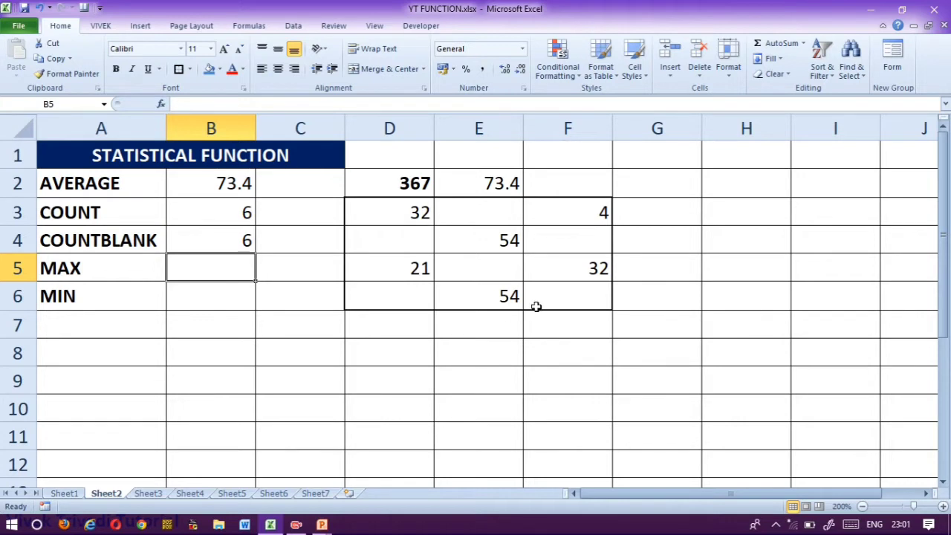
left_click(513, 265)
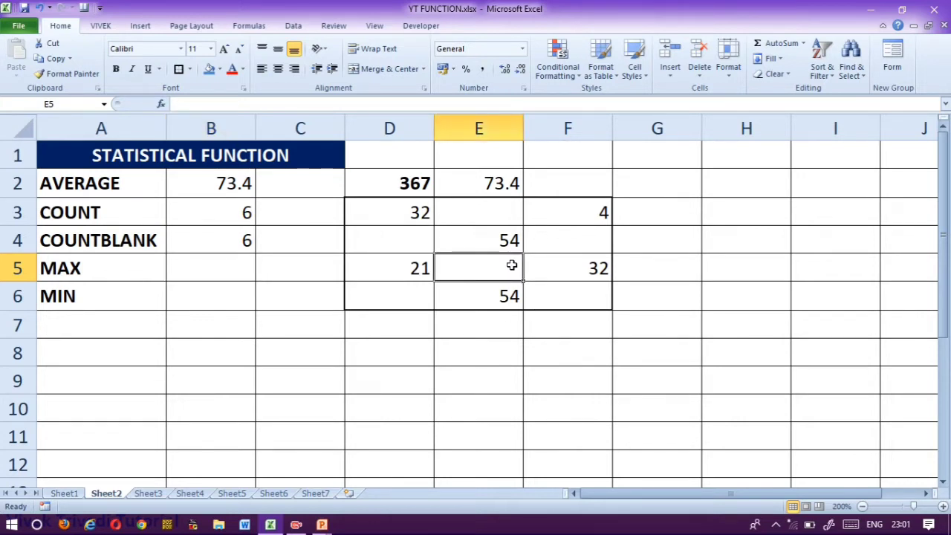
type("99")
key("Return")
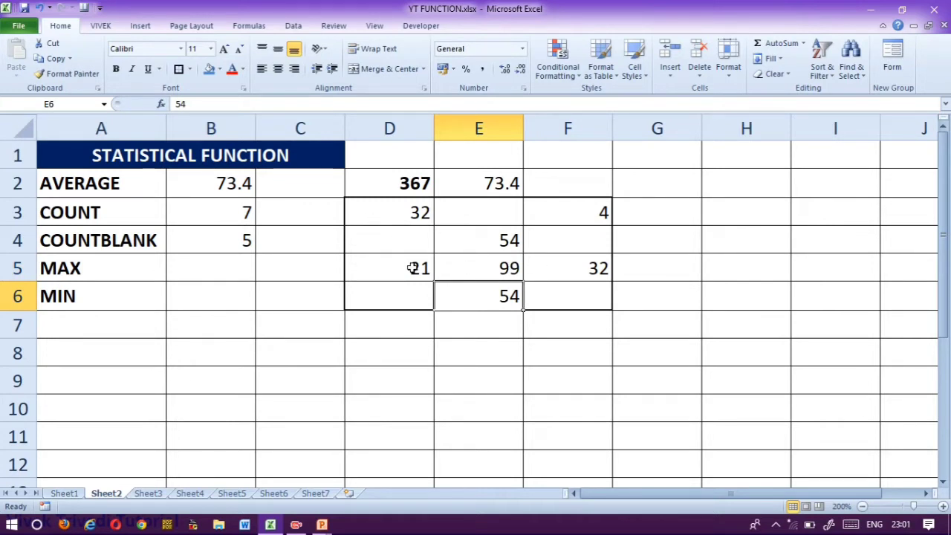
key("Left")
key("Up")
key("Up")
key("Left")
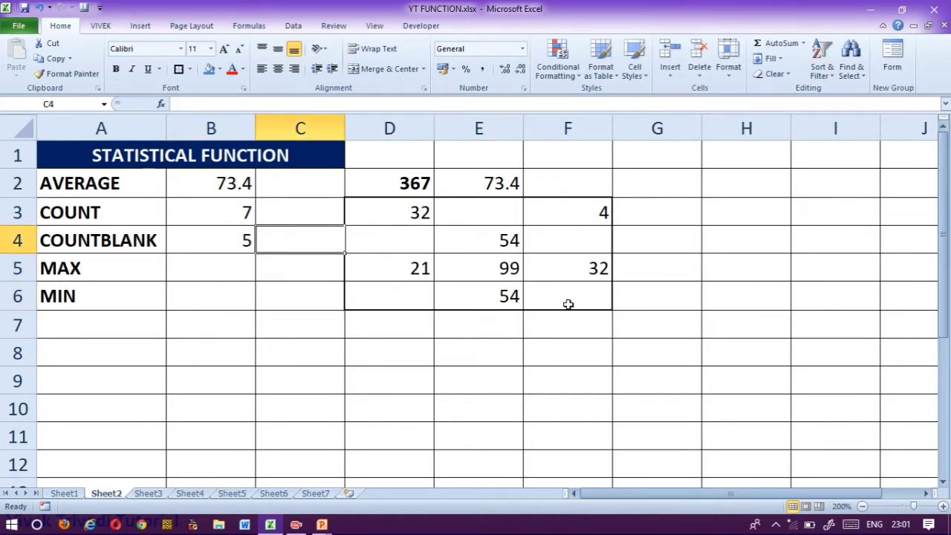
Enter =MAX(D3:F6) in B5 so it returns 99.
key("Left")
key("Down")
type("=max(")
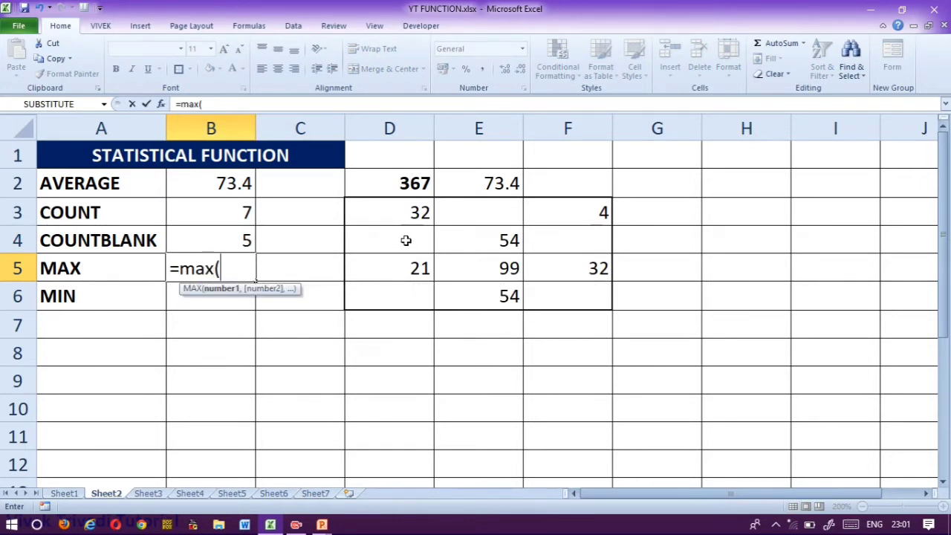
left_click_drag(399, 215, 567, 287)
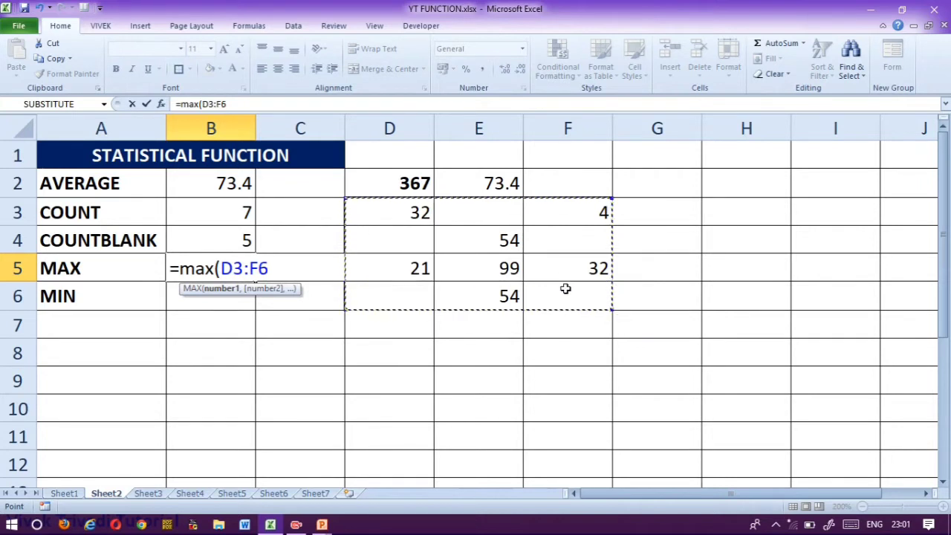
type(")")
key("Return")
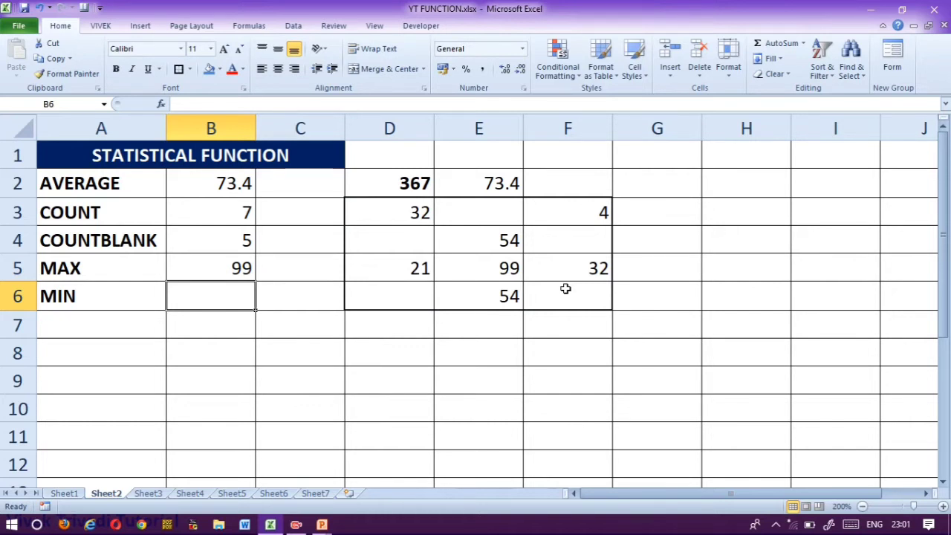
type("=min(")
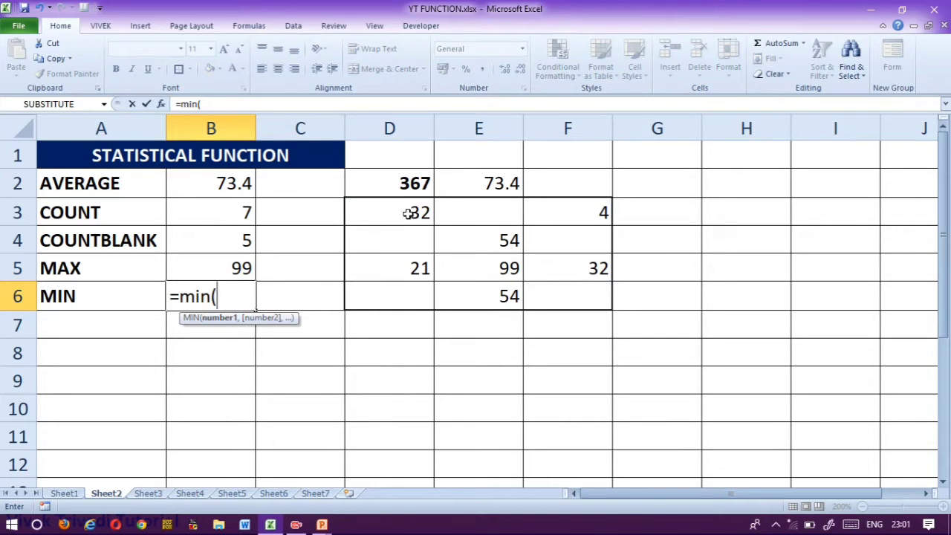
Complete =MIN(D3:F6) in B6 for the block's minimum.
left_click_drag(409, 214, 550, 286)
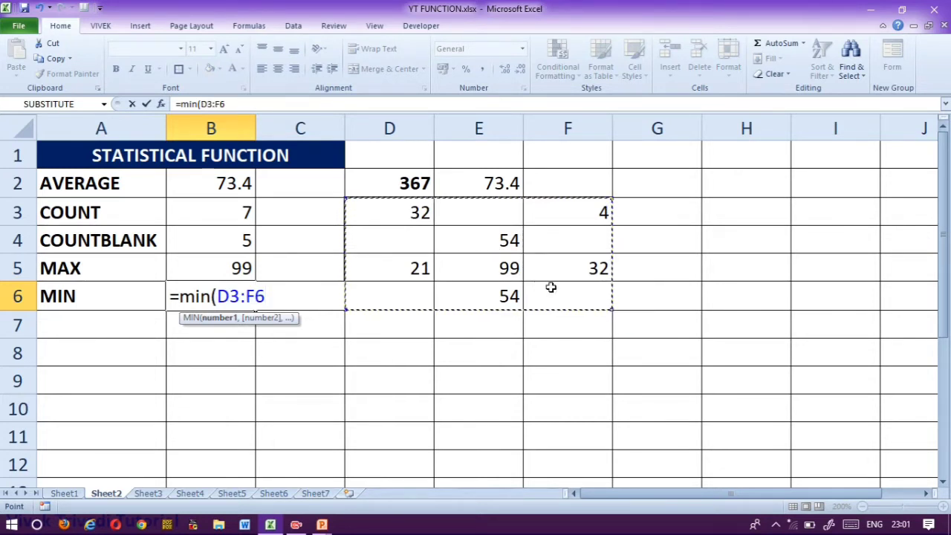
type(")")
key("Return")
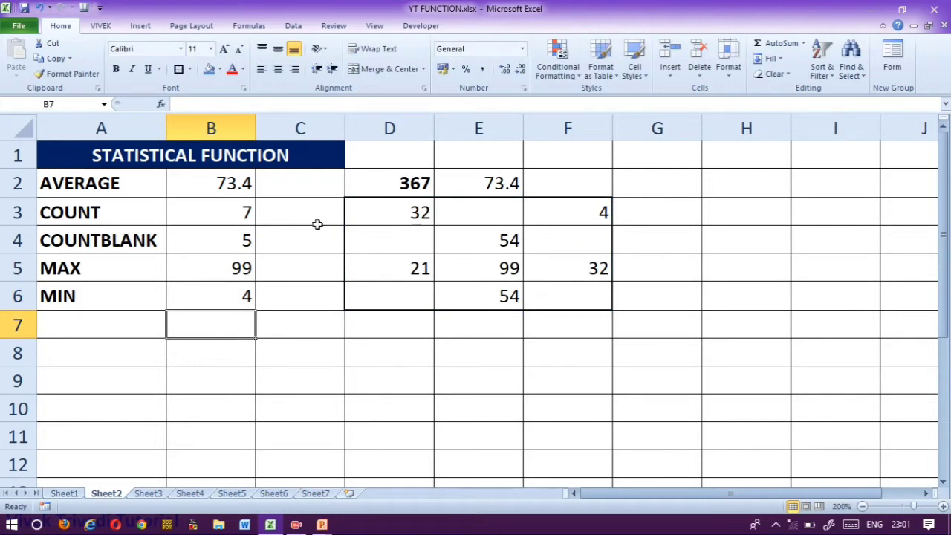
Enter 1 in F4, then switch to Sheet3's logical function table.
left_click(587, 235)
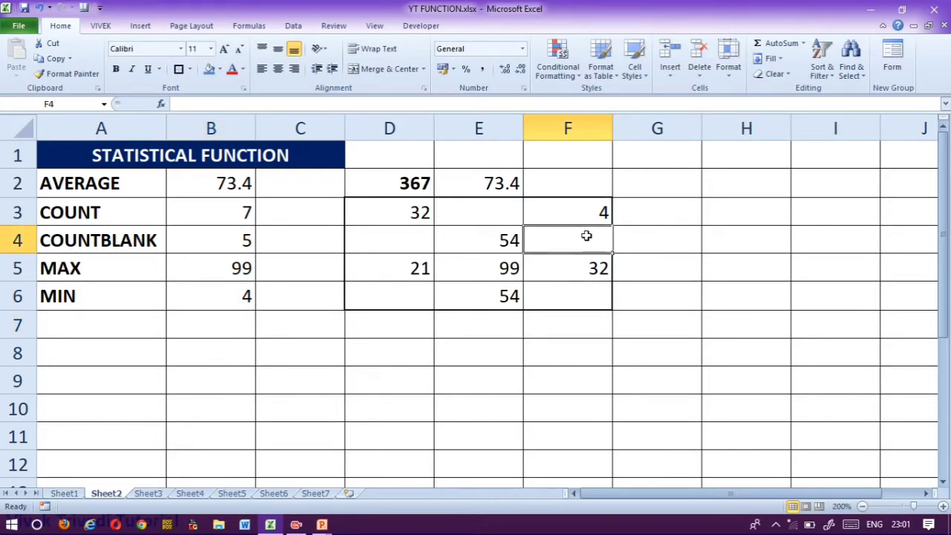
type("1")
key("Return")
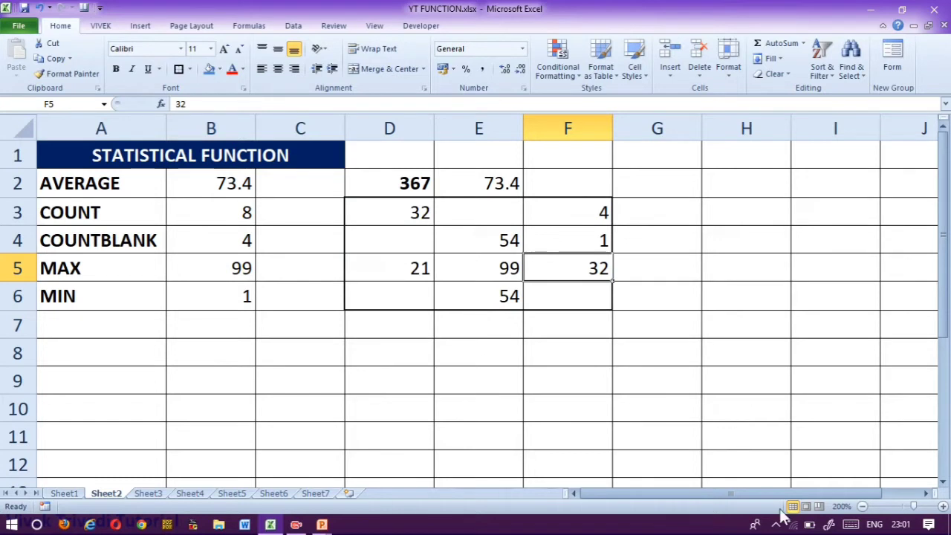
key("ctrl+Page_Down")
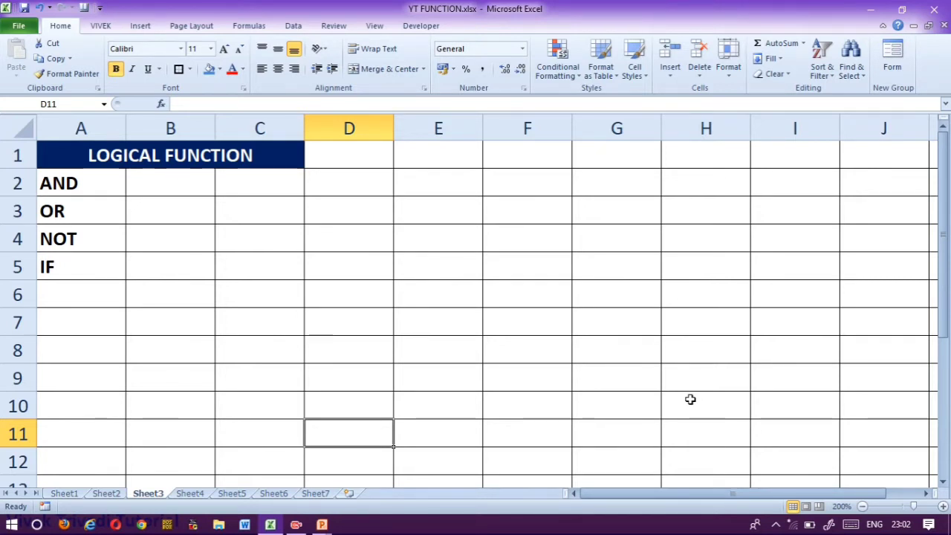
Enter =AND(2+2=4,4+5=9,3*3=9) in B2 beside AND.
key("Left")
key("Up")
key("Up")
key("Up")
key("Up")
key("Up")
key("Up")
key("Left")
key("Up")
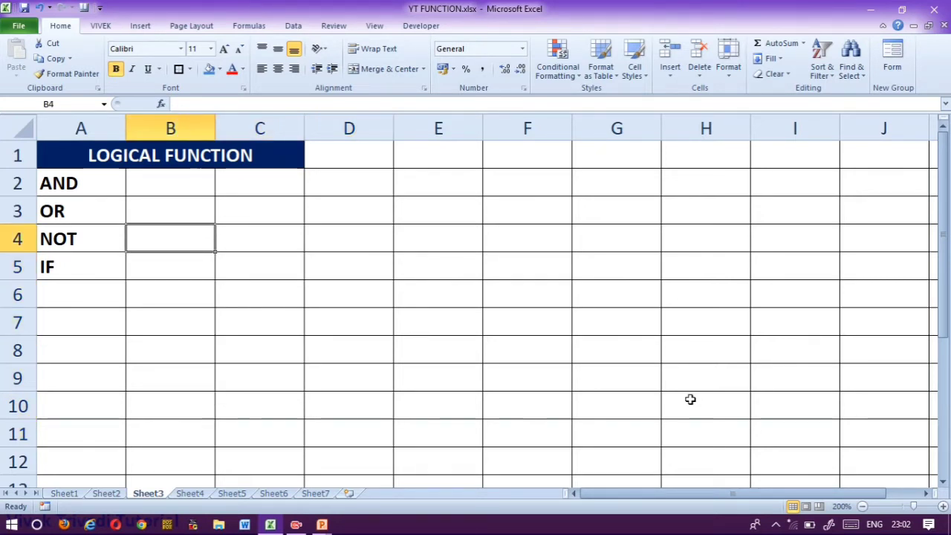
key("Up")
key("Up")
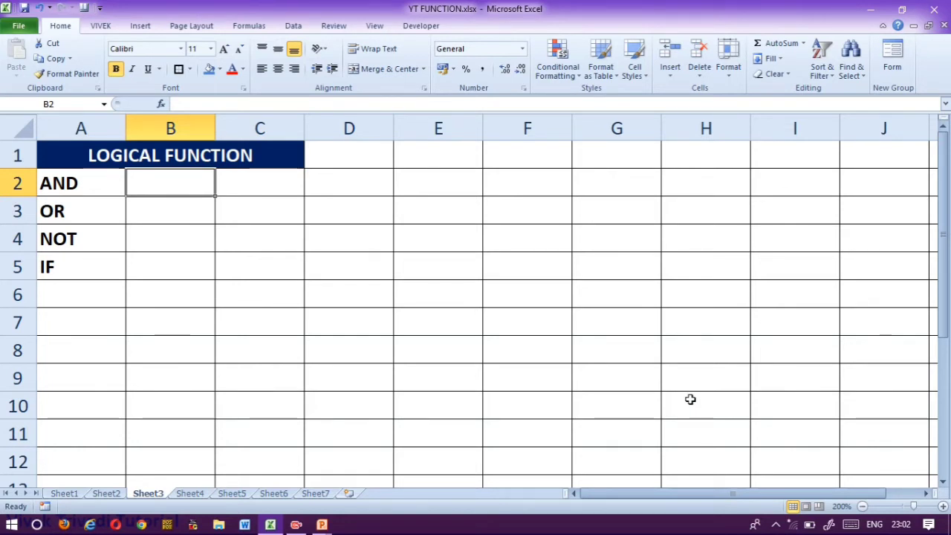
type("=")
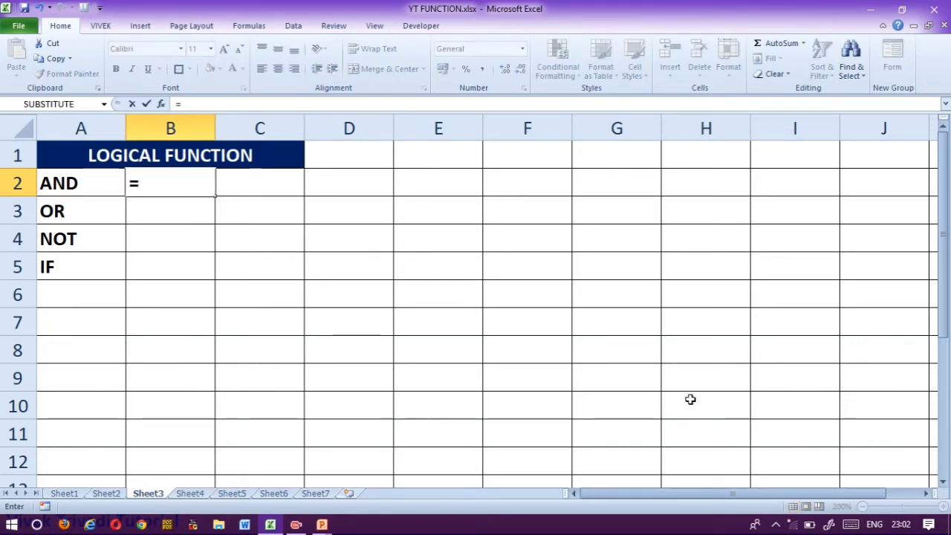
type("and(")
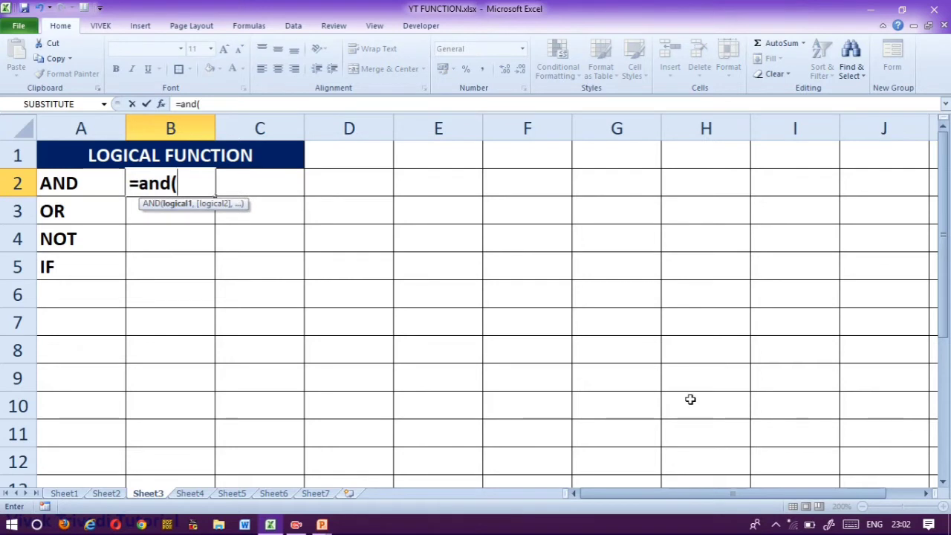
type("2+")
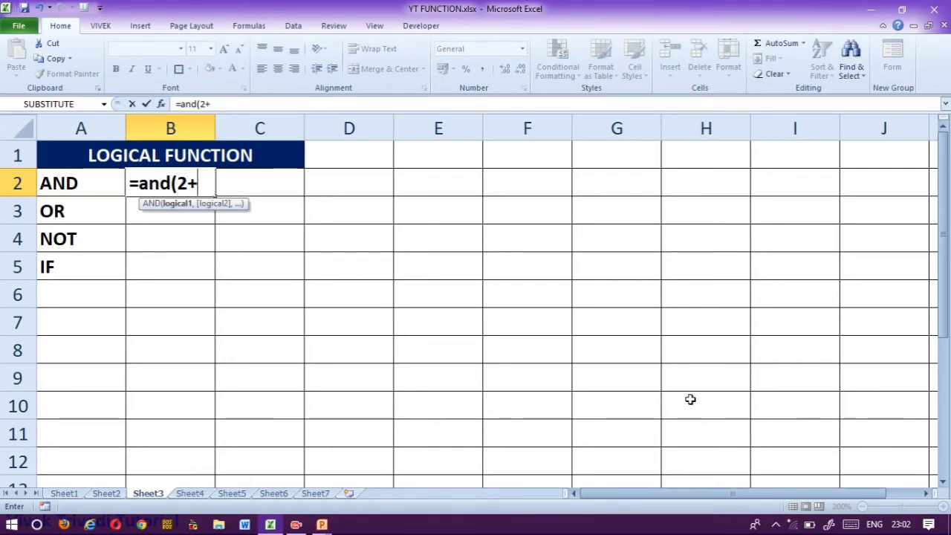
type("2=4")
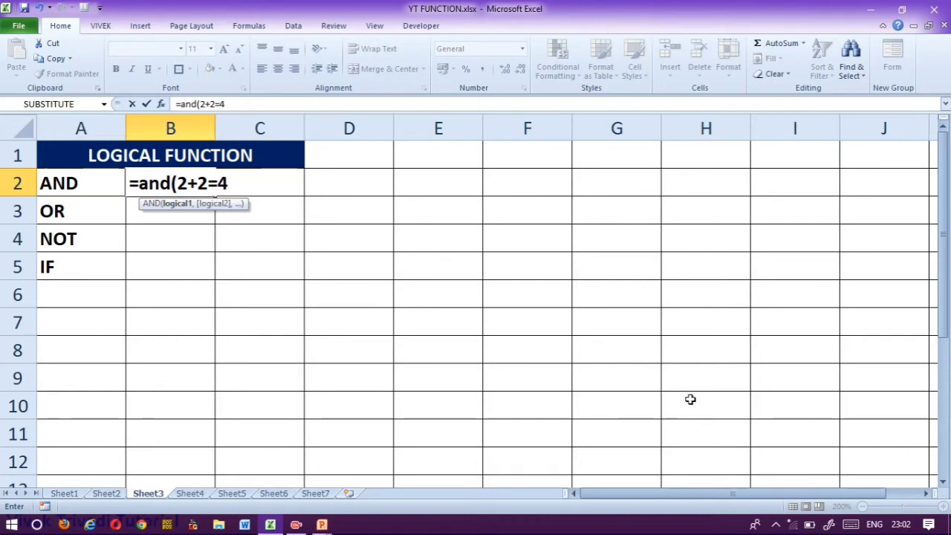
type(",")
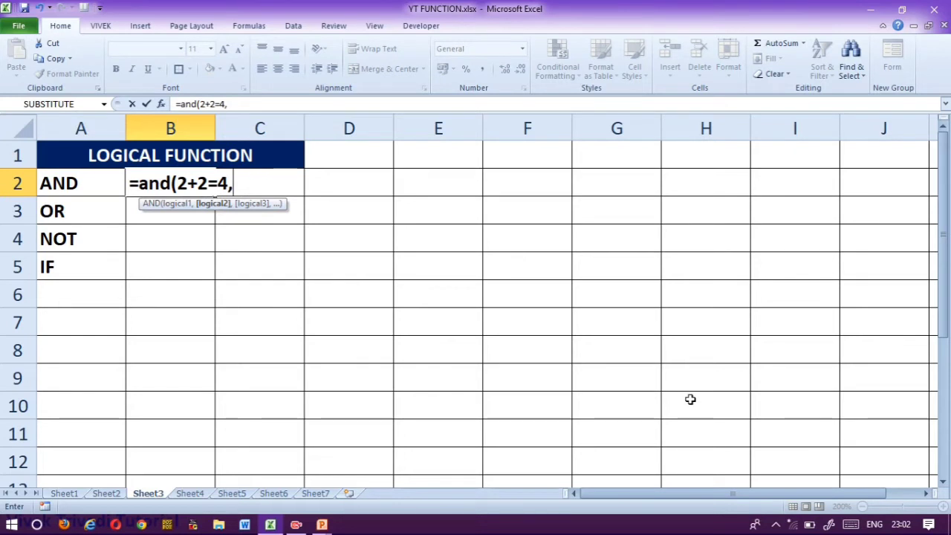
type("4+")
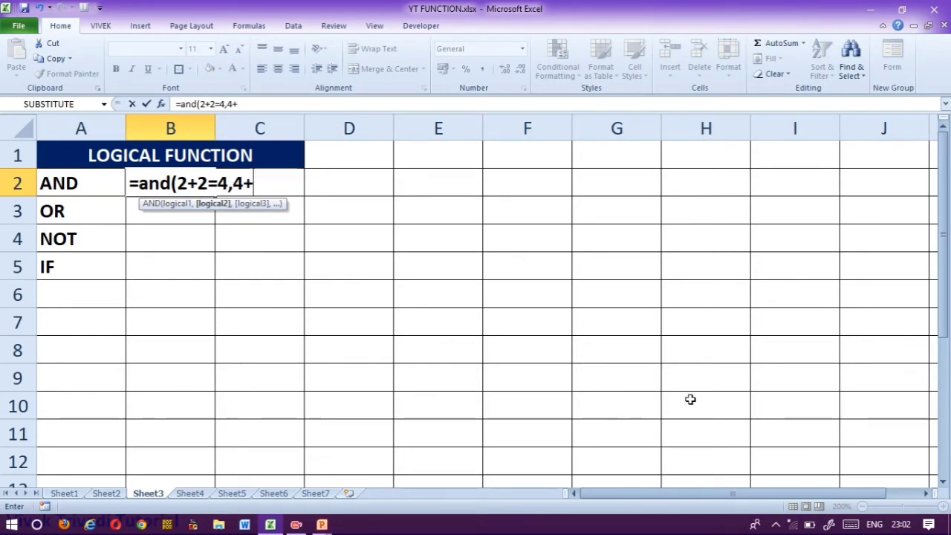
type("5=")
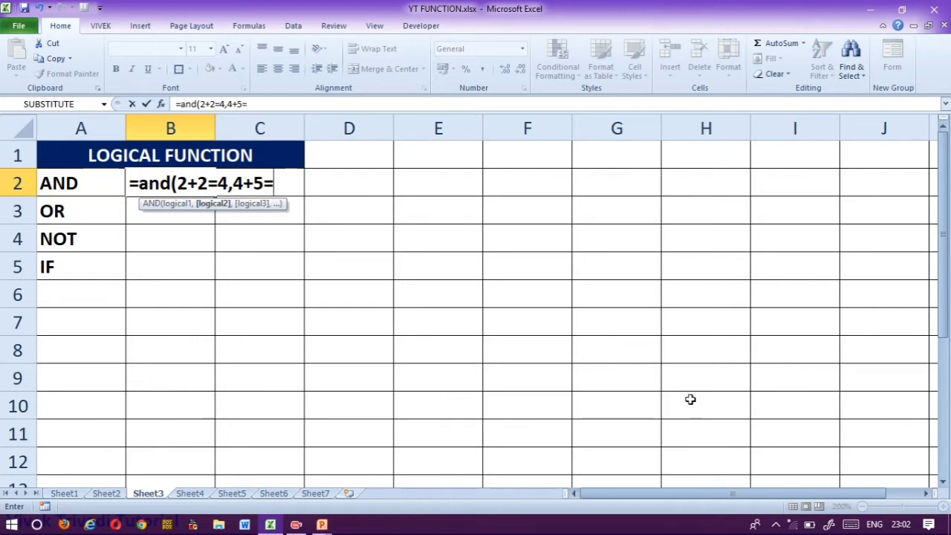
type("9,3")
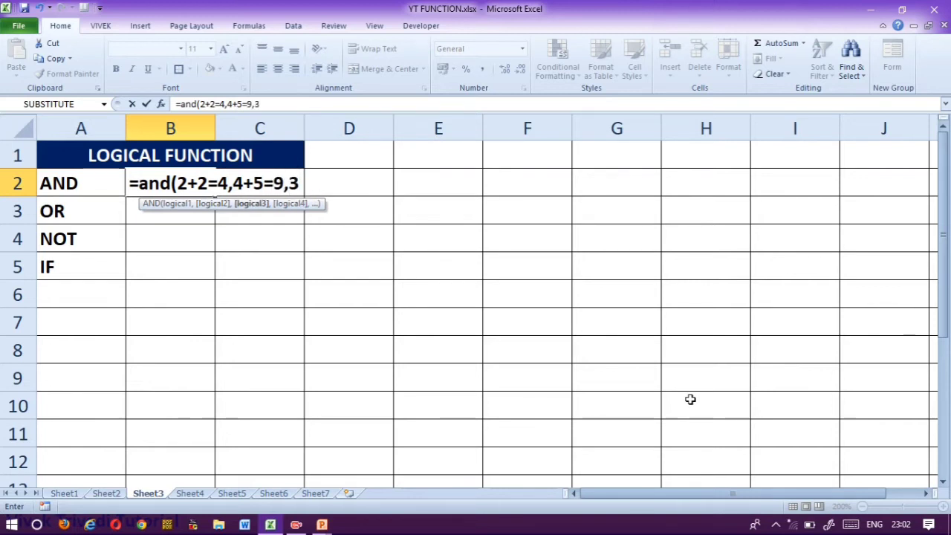
type("*3=9)")
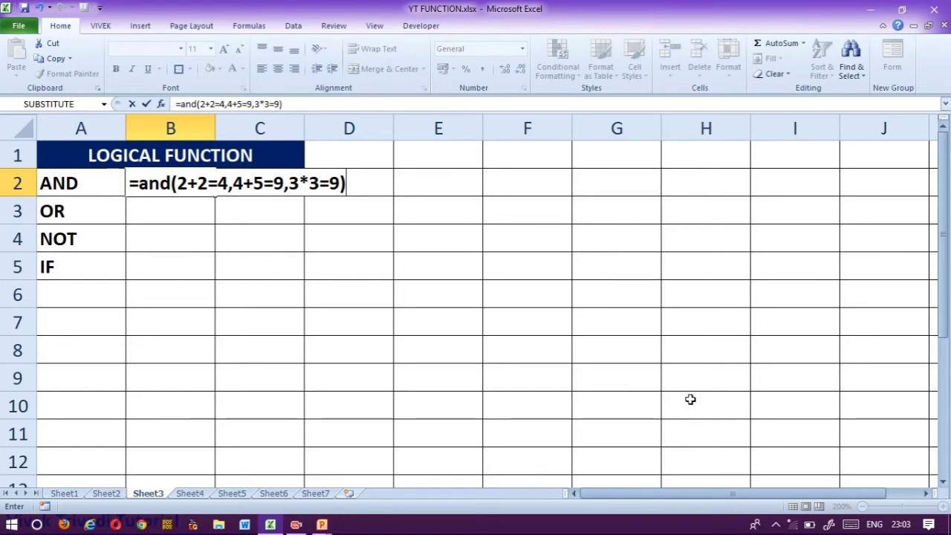
key("Return")
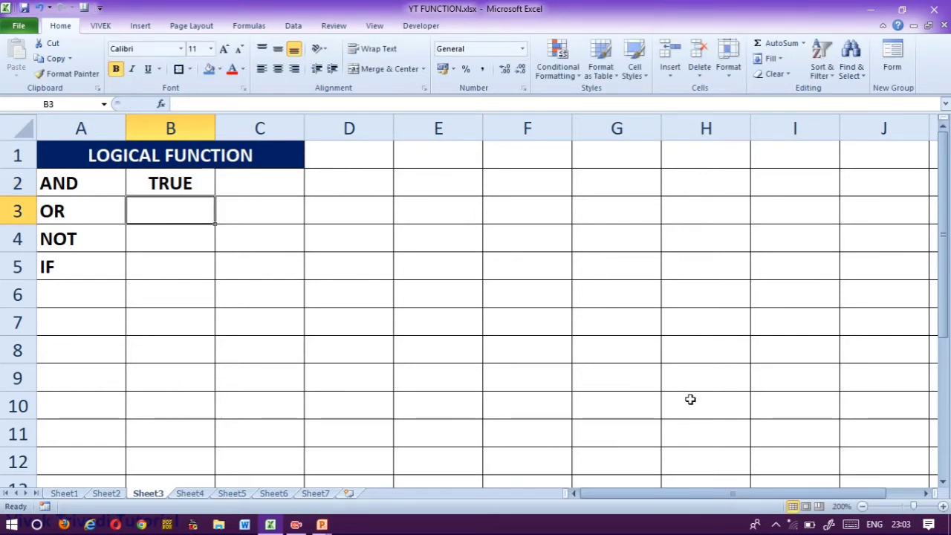
Change the AND formula's last condition to 3*3=10 so B2 shows FALSE.
key("Up")
key("F2")
key("Left")
key("Left")
key("Left")
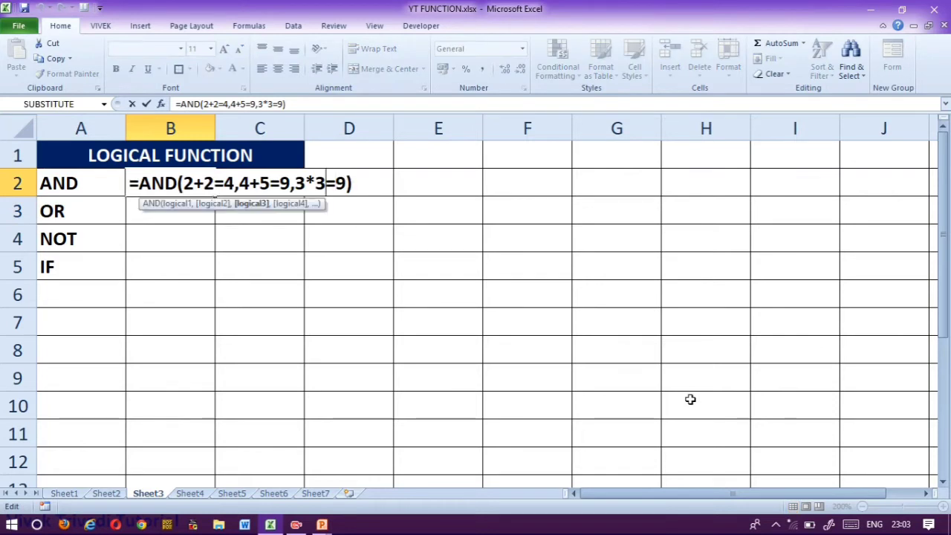
key("Right")
key("Right")
key("BackSpace")
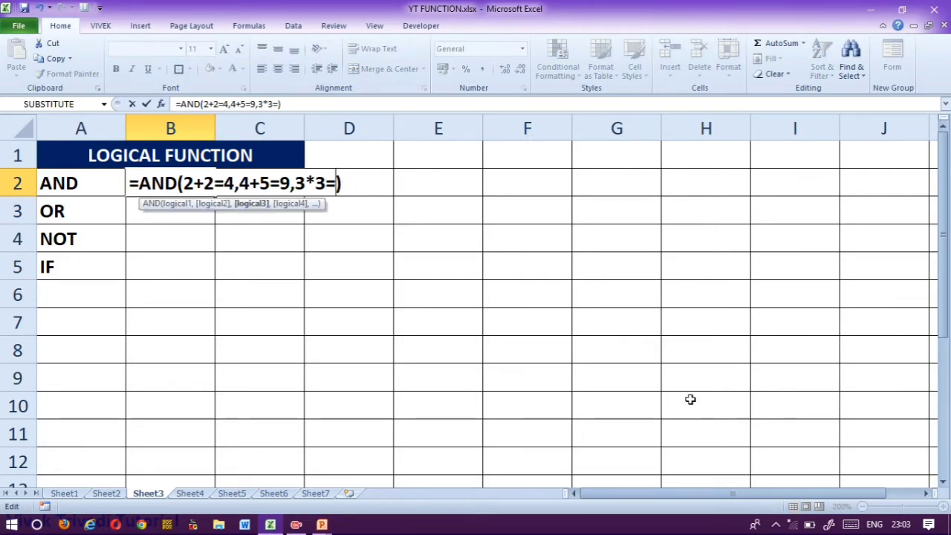
type("10")
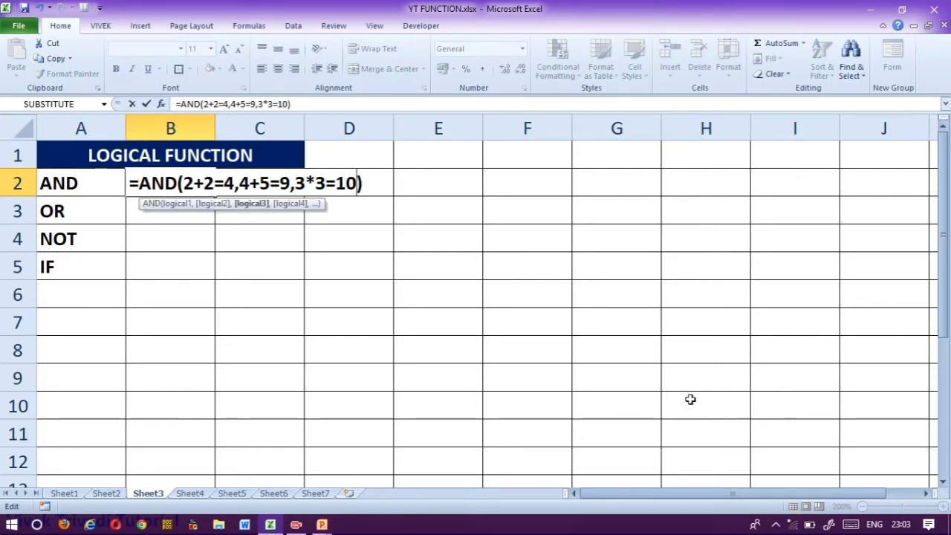
key("Return")
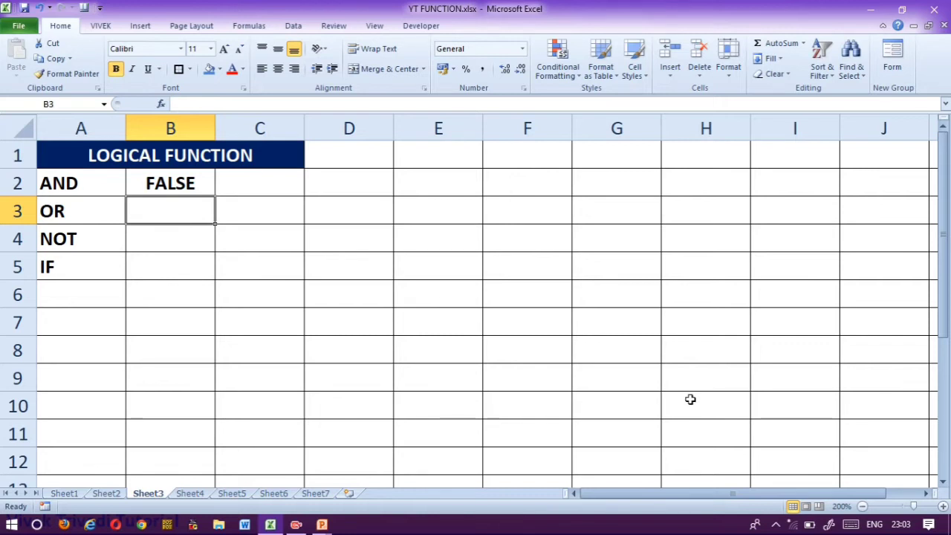
Enter =OR(2+2=4,4+4=9,3*3=10) in B3, returning TRUE, and review the formula.
type("=or(")
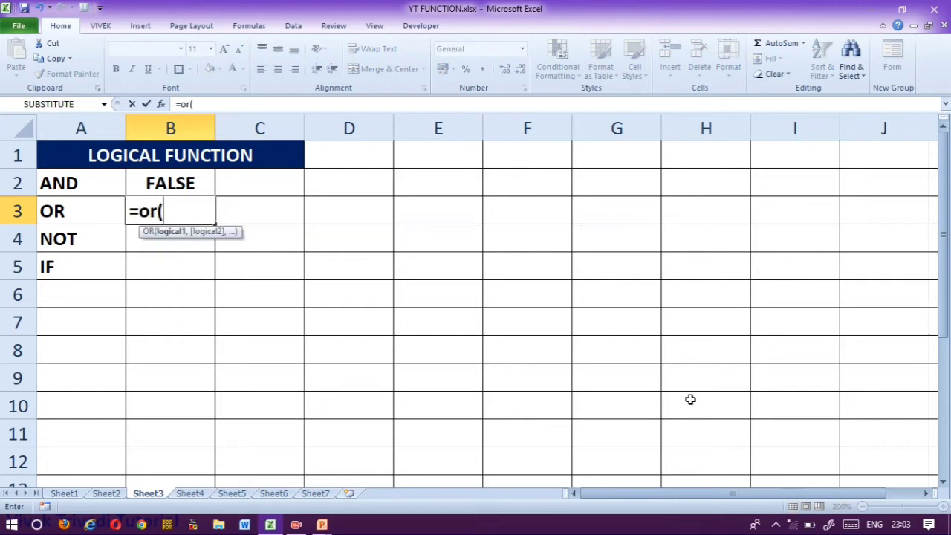
type("2")
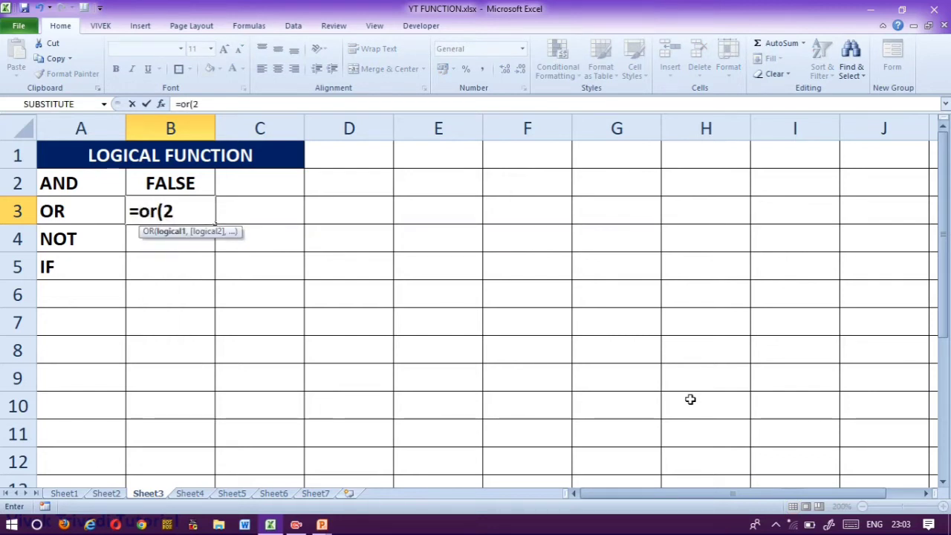
type("+2=4")
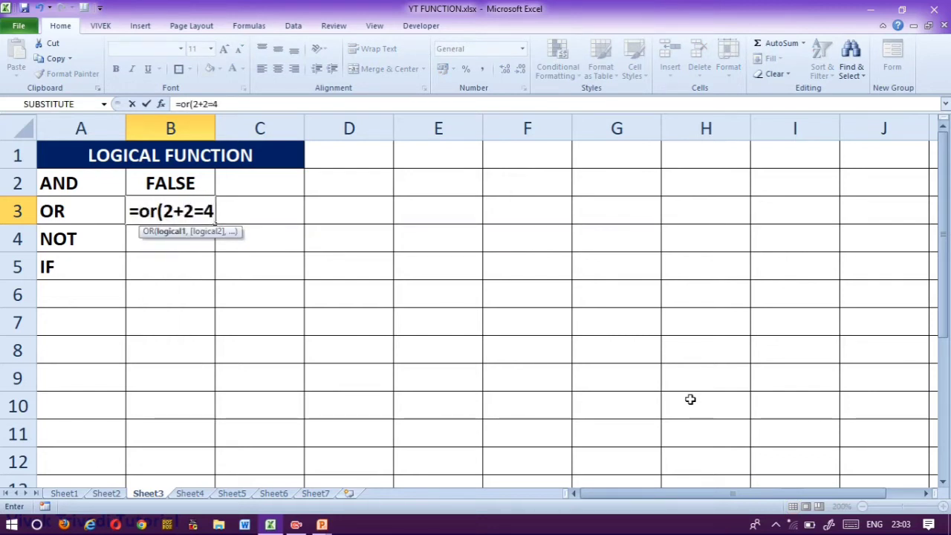
type(",")
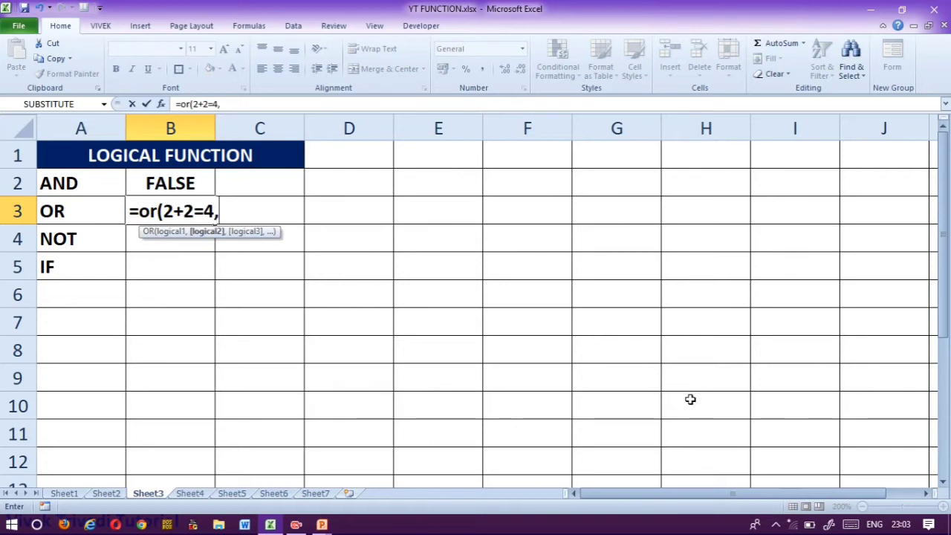
type("4+")
type("44=")
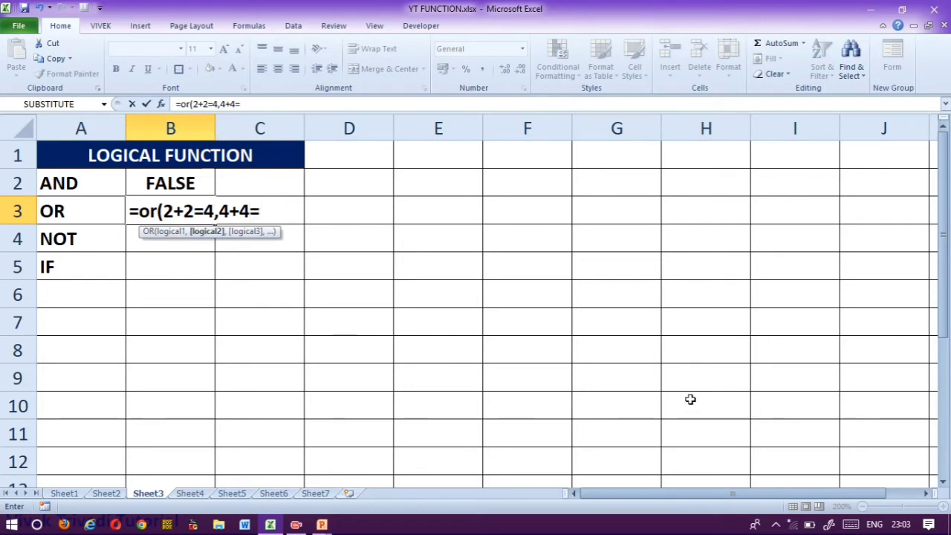
type("9,3")
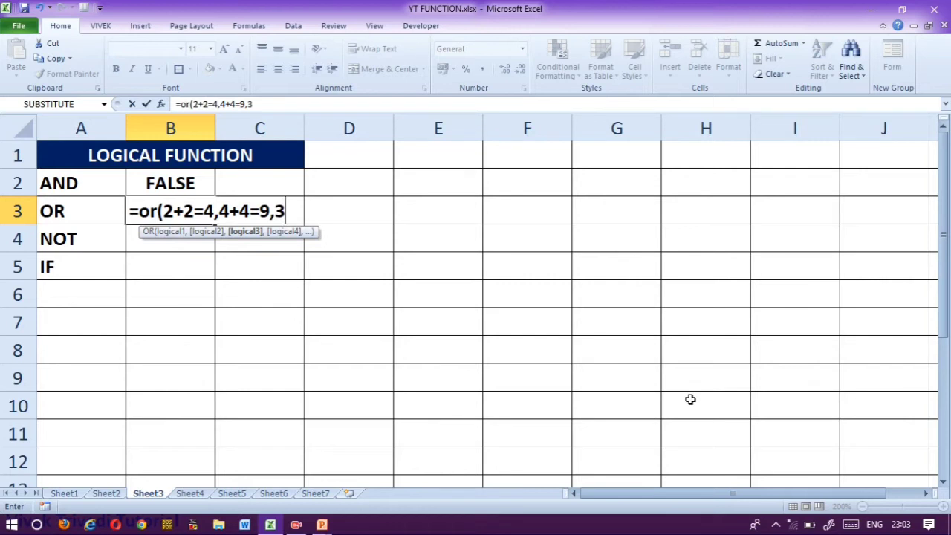
type("*3=")
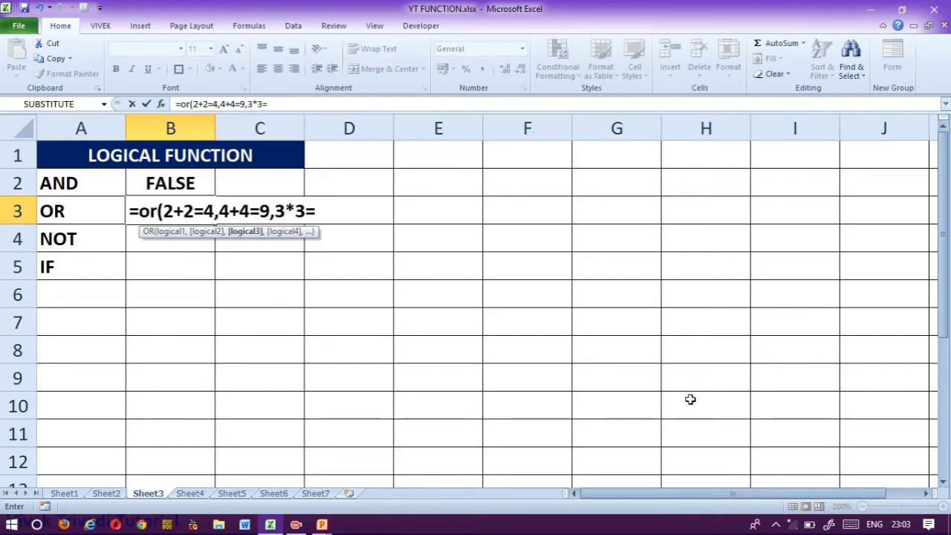
type("10)")
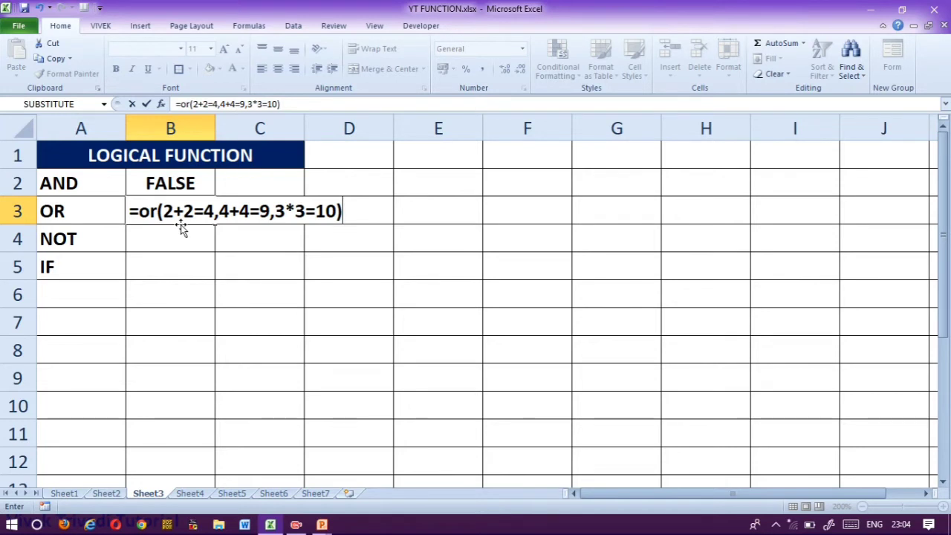
key("Return")
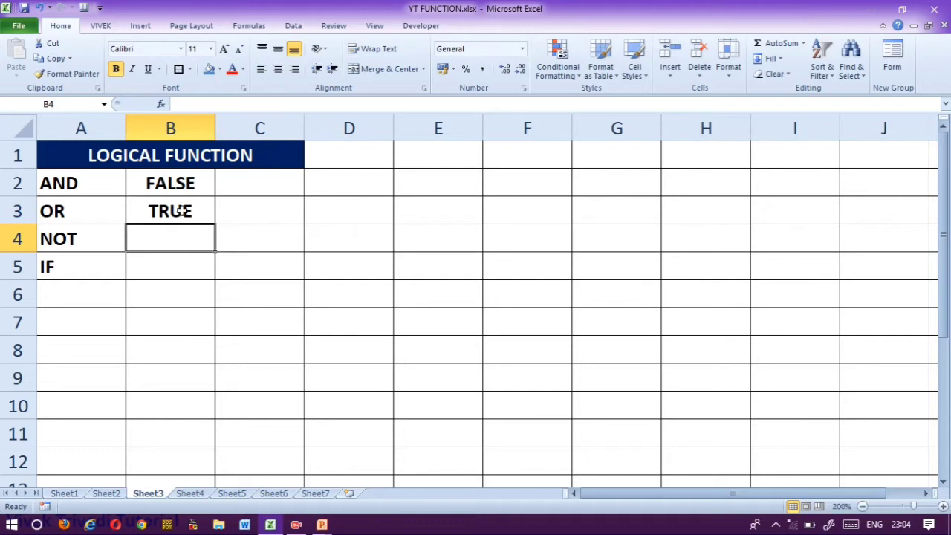
left_click(180, 211)
double_click(180, 211)
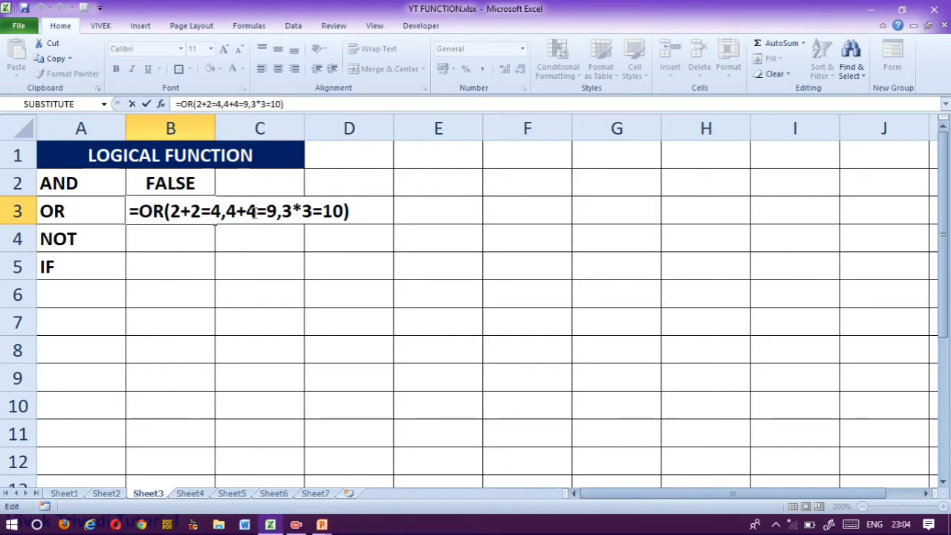
left_click(223, 250)
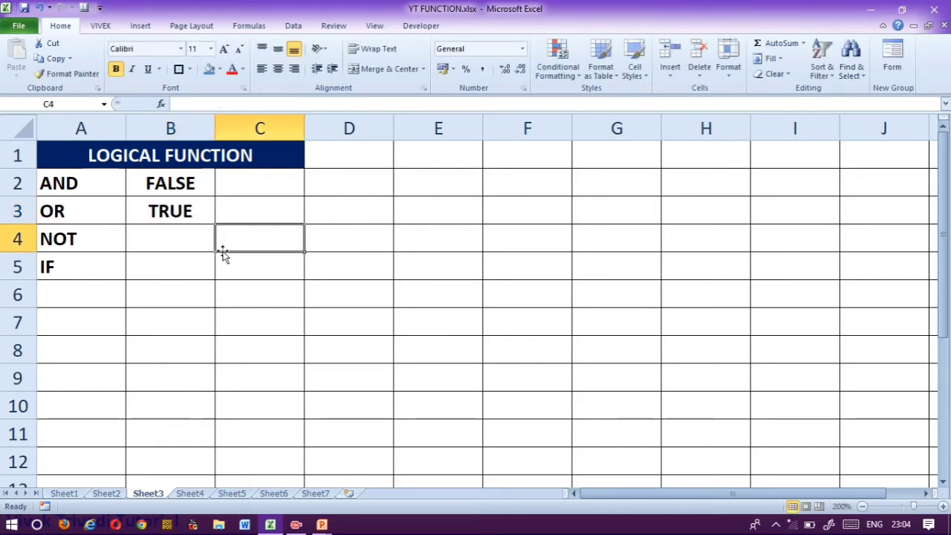
Enter =NOT(2+2=4) in B4, which returns FALSE.
left_click(165, 248)
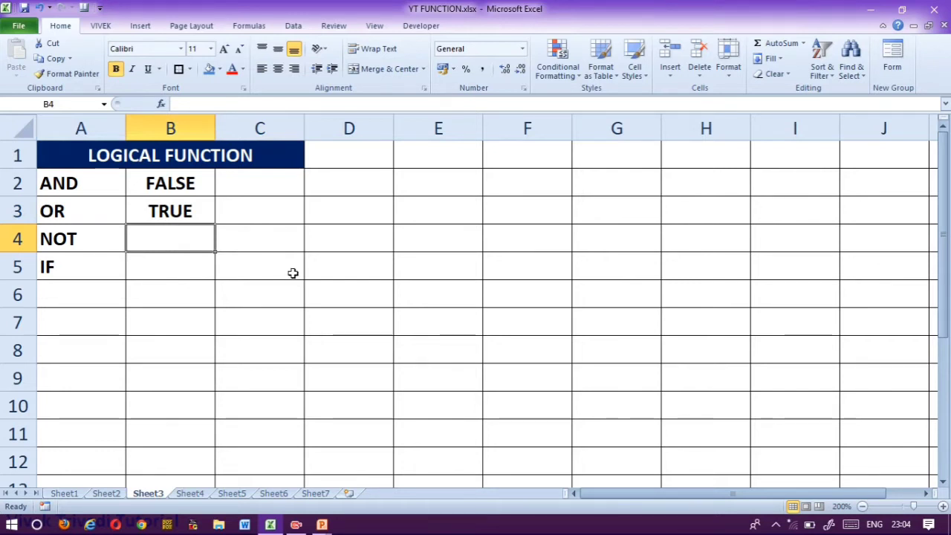
type("=not(")
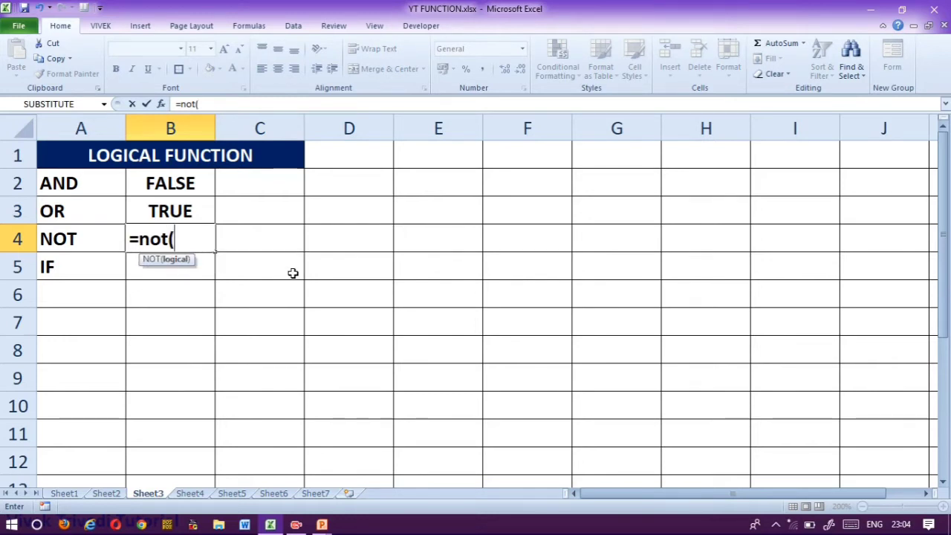
type("2+2=4)")
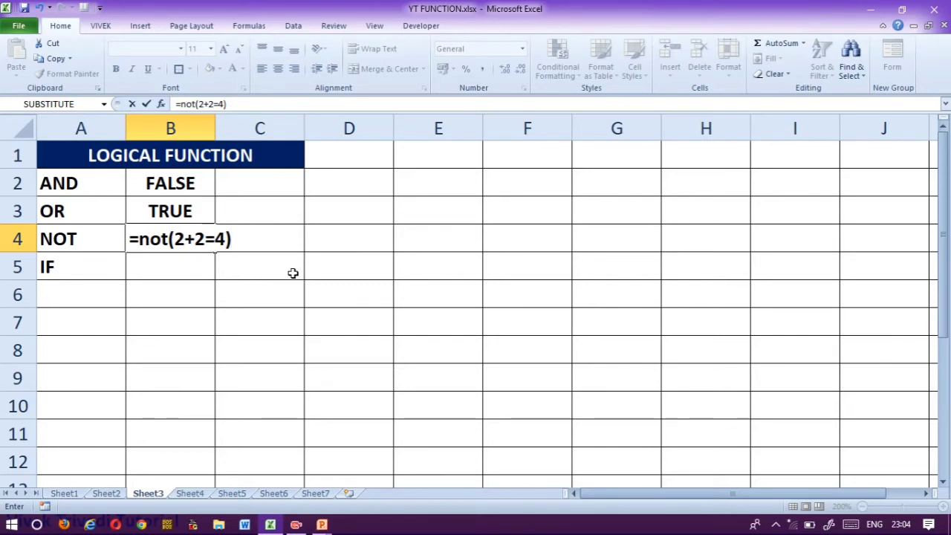
key("Return")
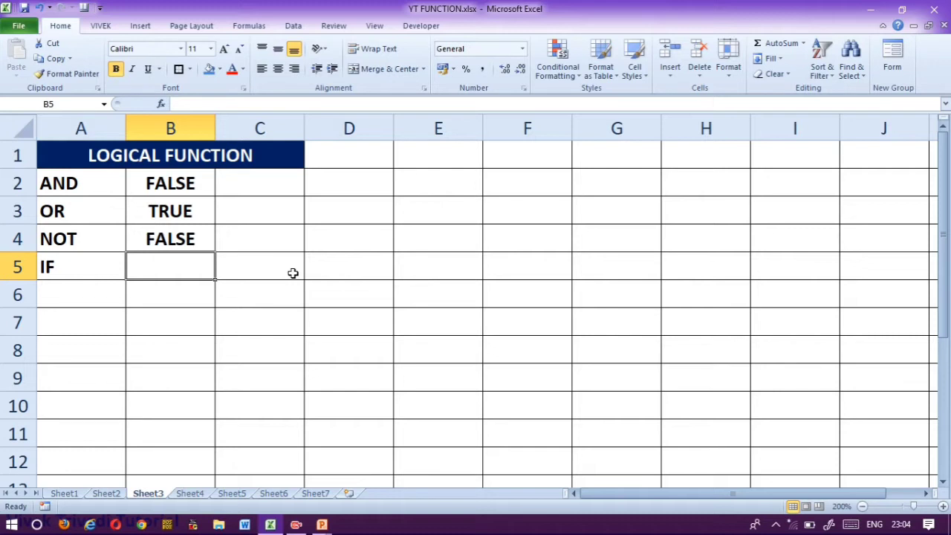
Revise B4's formula to =NOT(2+2=45) so it shows TRUE.
key("Up")
key("F2")
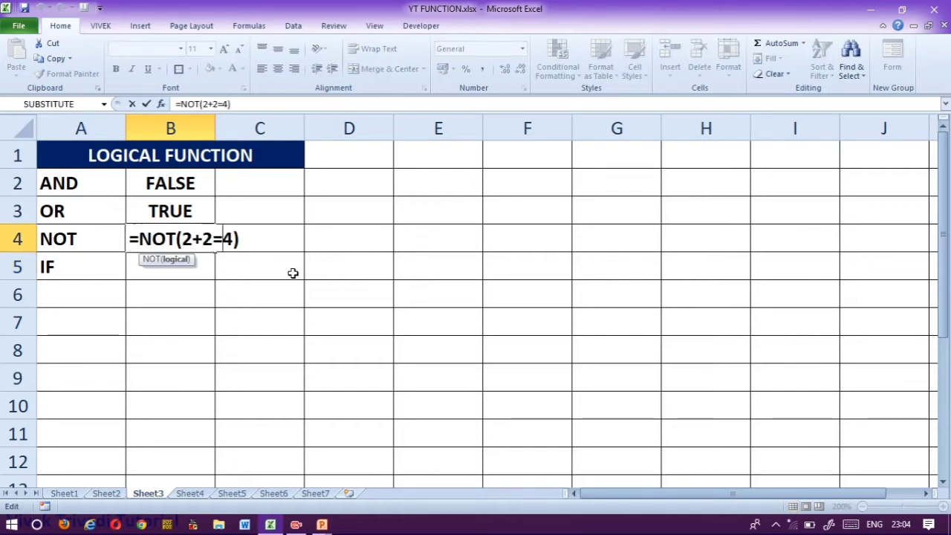
type("5")
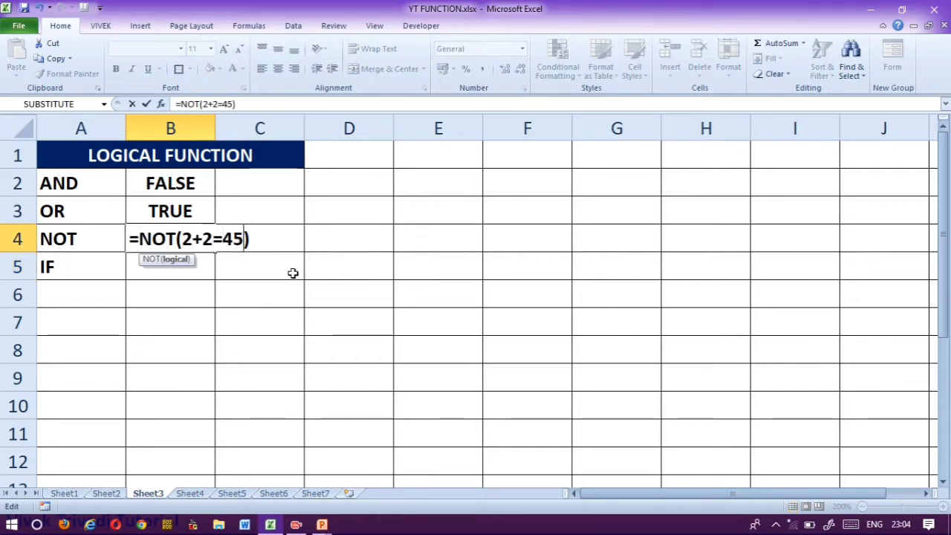
key("Return")
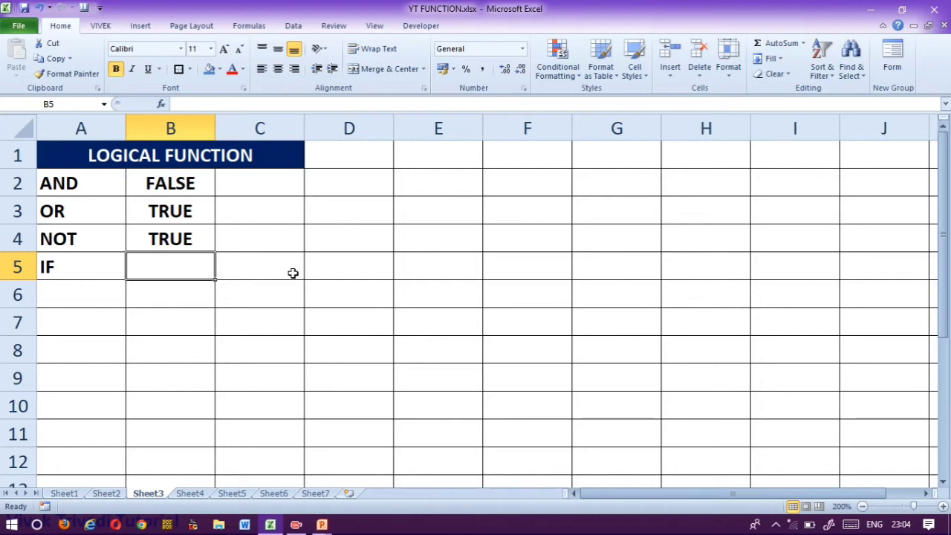
Label D4 'age' and enter the age 20 in E4.
key("Right")
key("Right")
key("Up")
type("a")
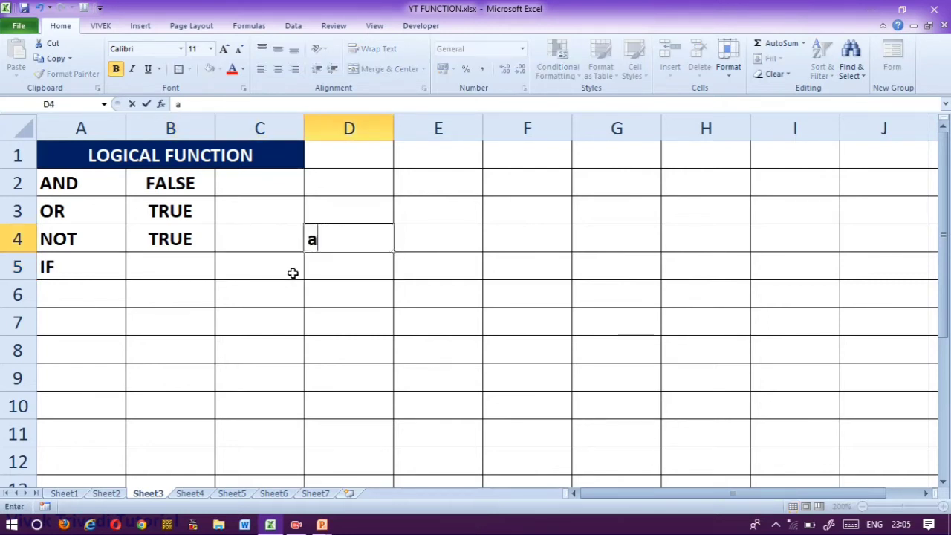
type("ge")
key("Tab")
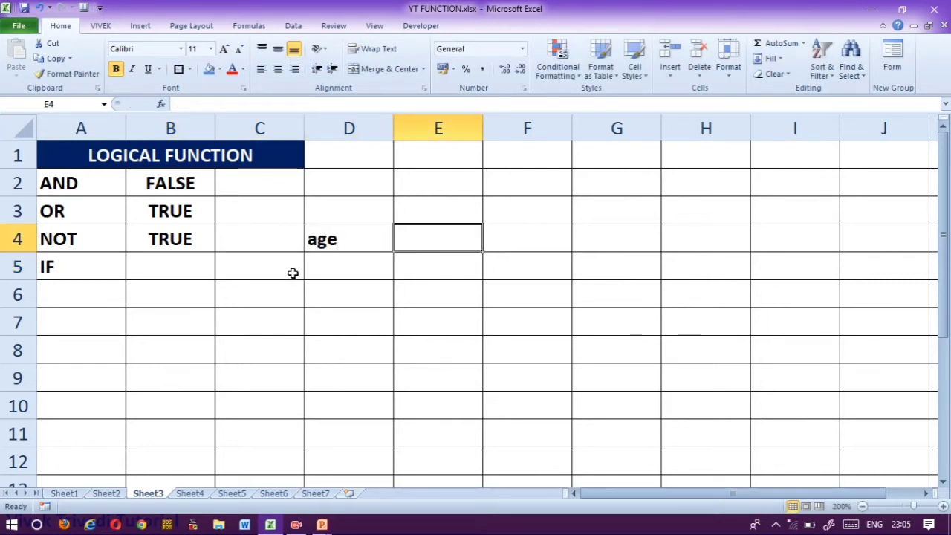
type("120")
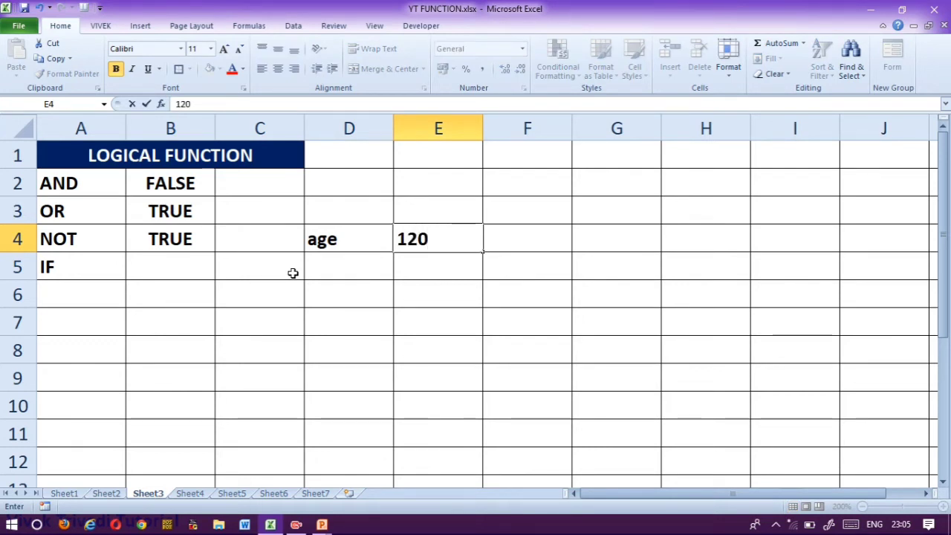
key("BackSpace")
key("BackSpace")
key("BackSpace")
type("20")
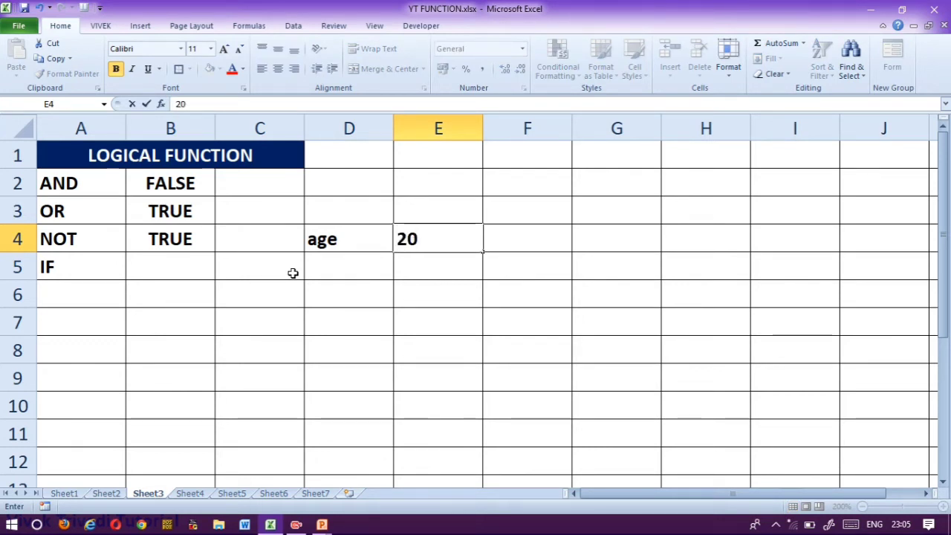
key("Return")
Enter =IF(E4>=18,"voted","not voted") in B5 so it shows voted.
key("Left")
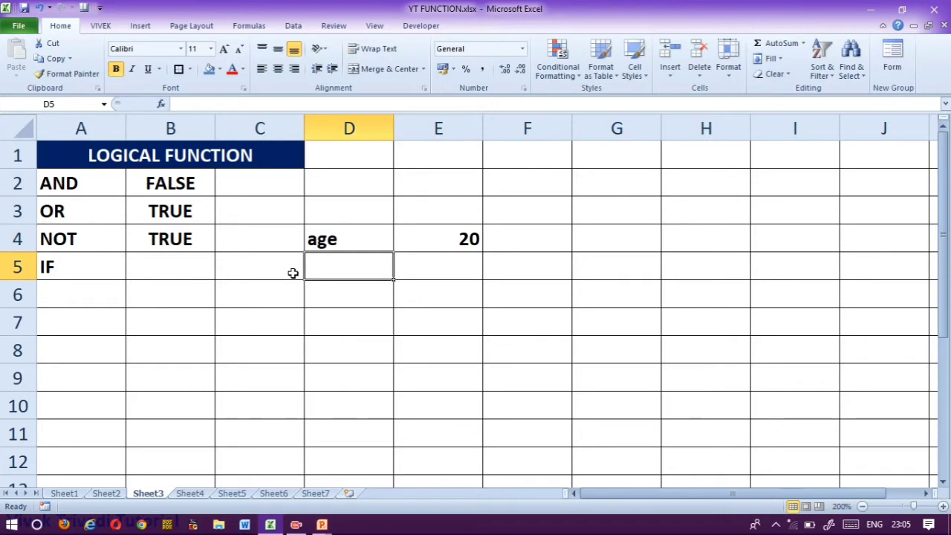
key("Left")
key("Up")
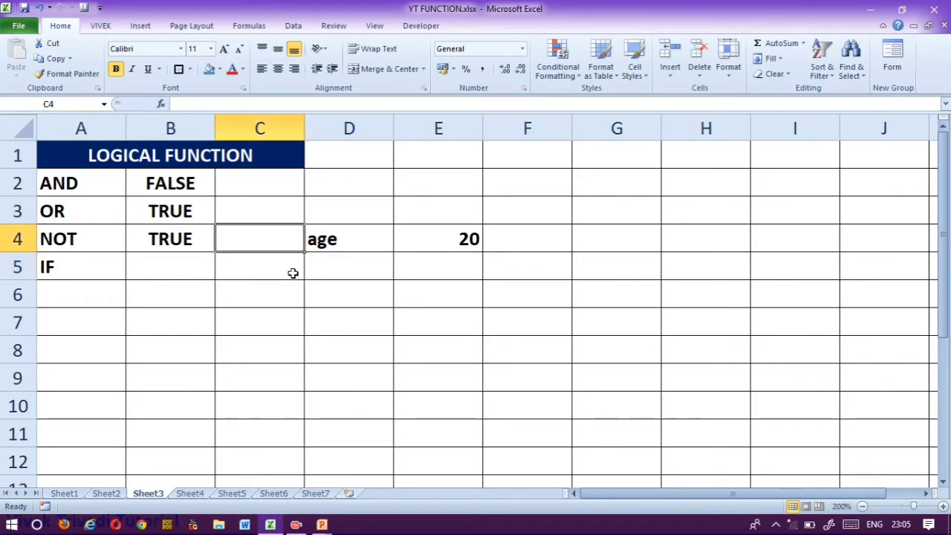
key("Right")
key("Right")
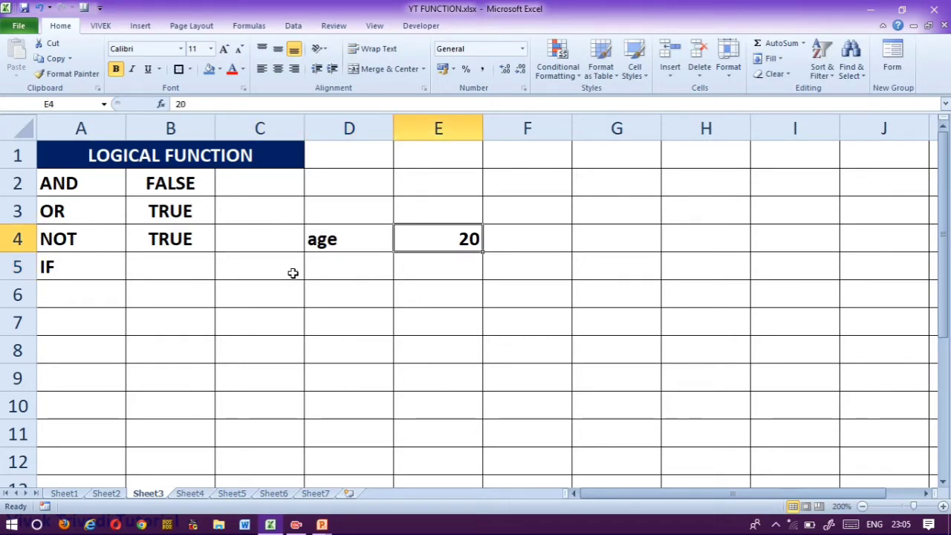
key("Down")
key("Left")
key("Left")
key("Left")
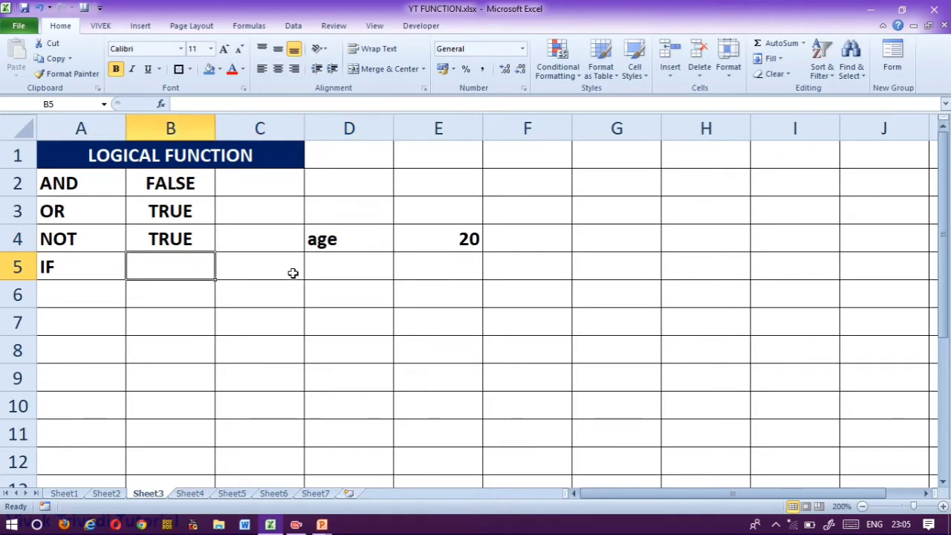
type("=v")
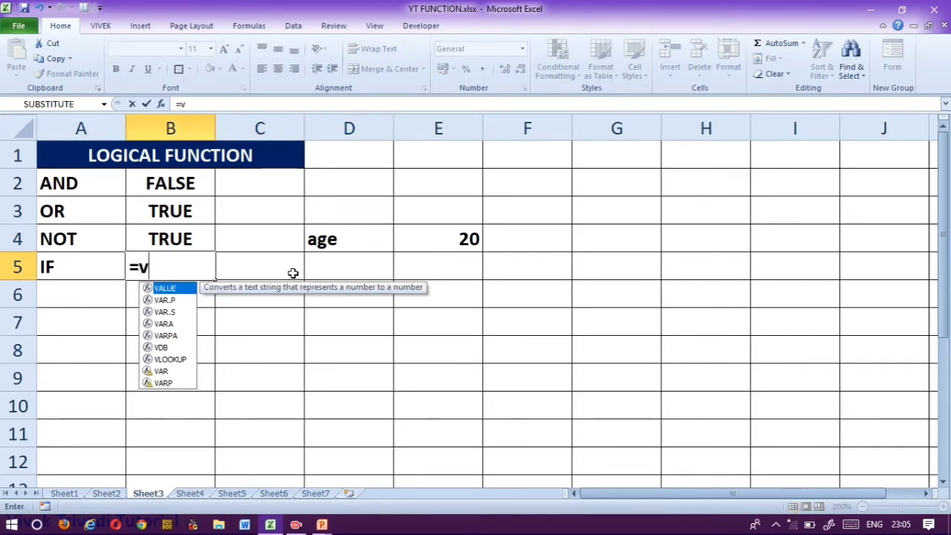
key("BackSpace")
type("if(")
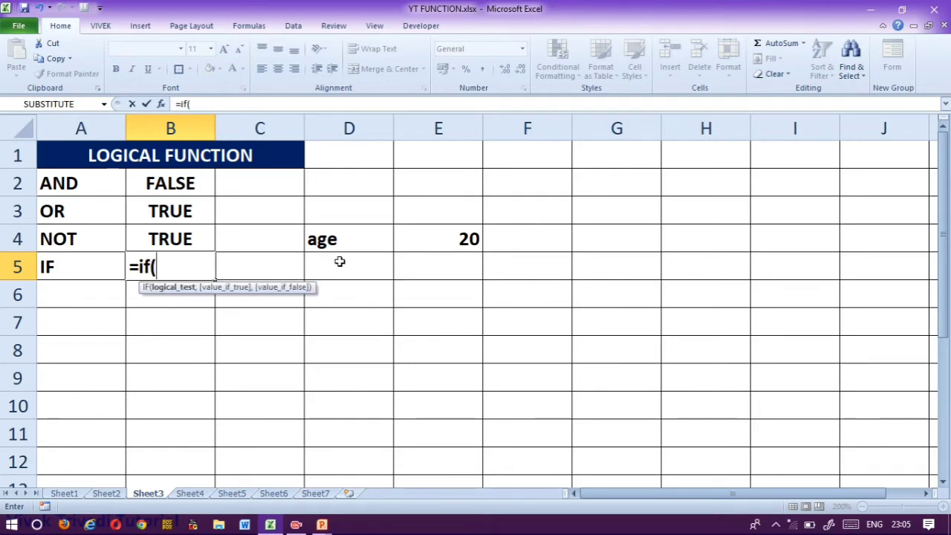
left_click(446, 244)
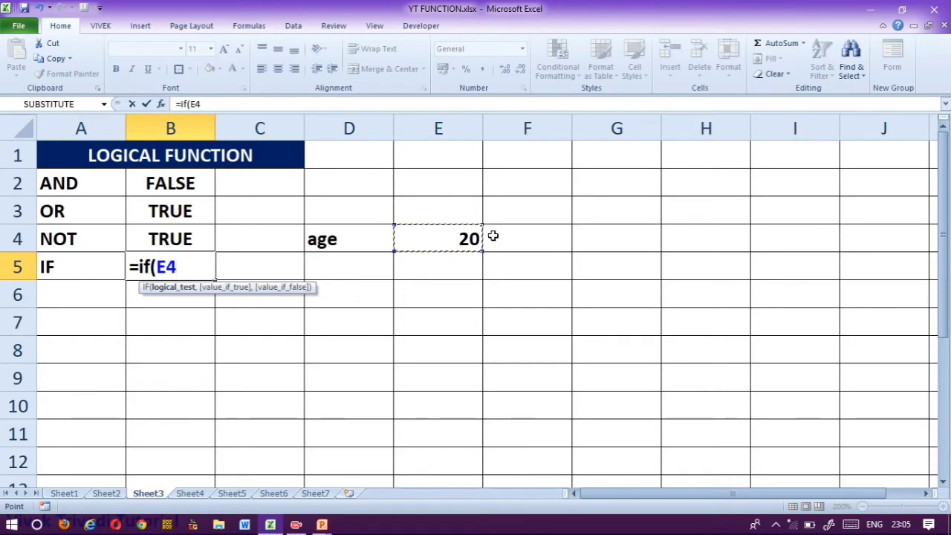
type(">")
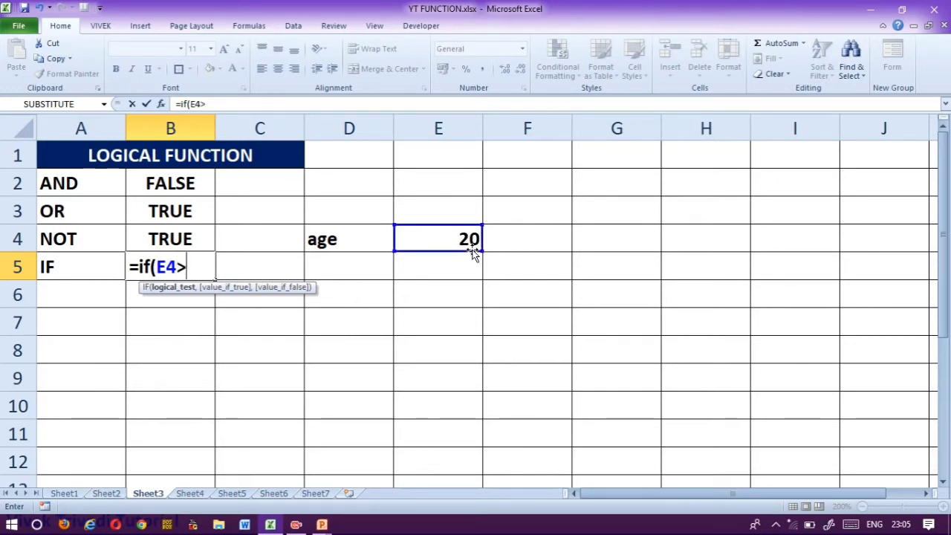
type("=18")
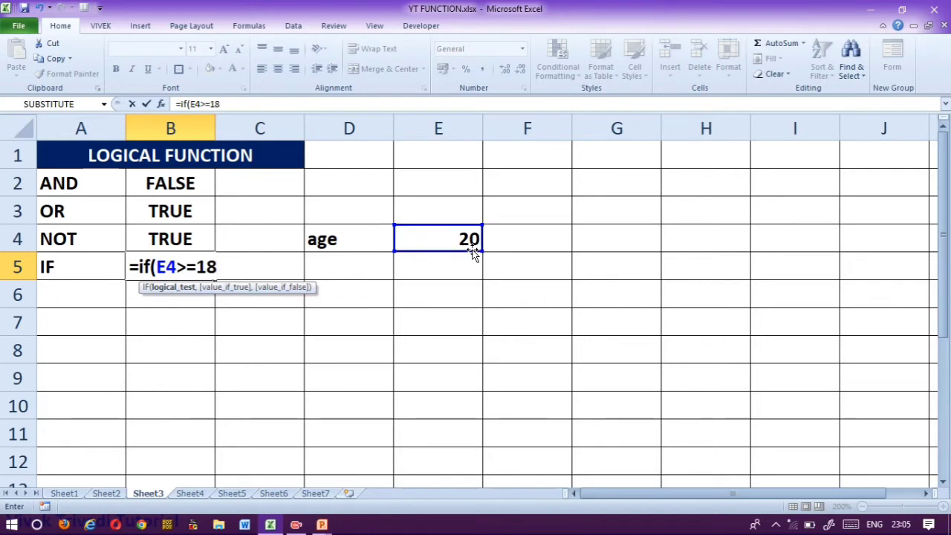
type(",\"pa")
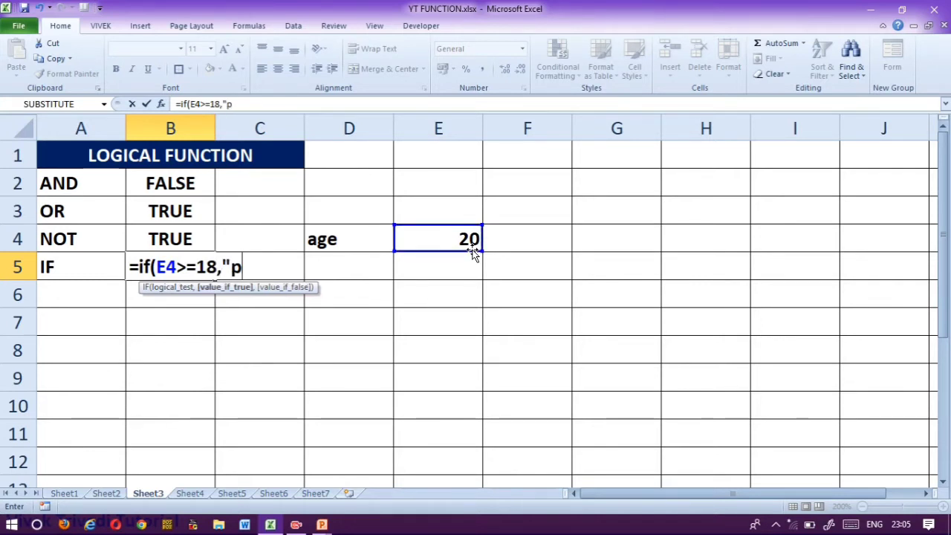
key("BackSpace")
key("BackSpace")
type("va")
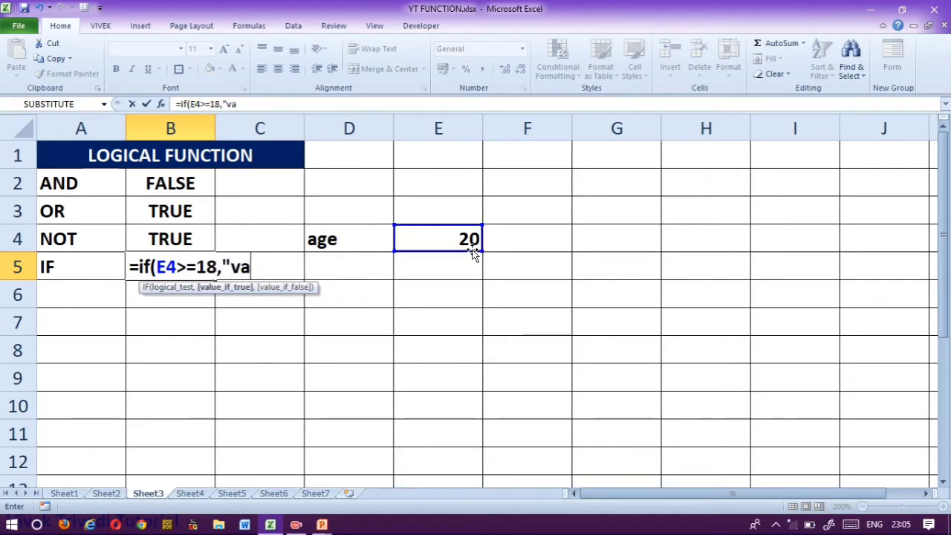
key("BackSpace")
type("oted")
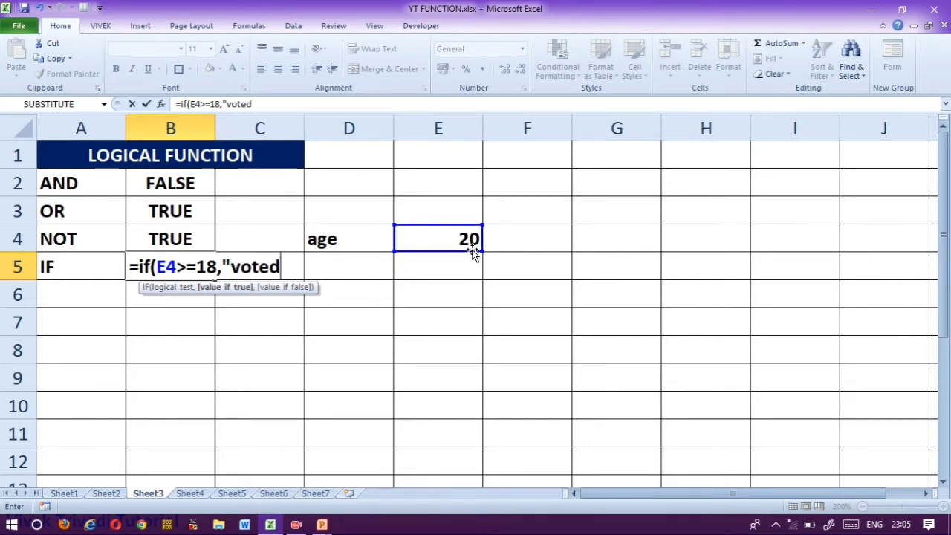
type("\",")
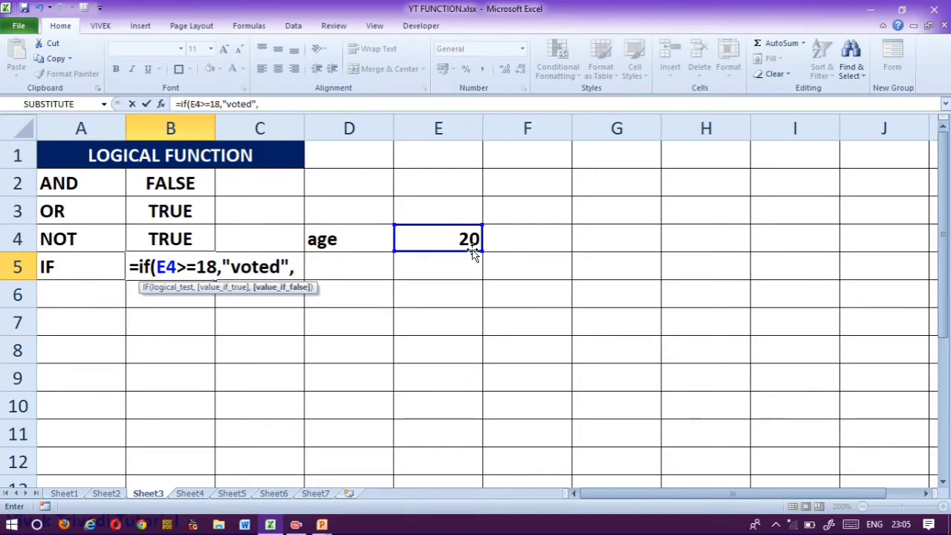
type("|\"")
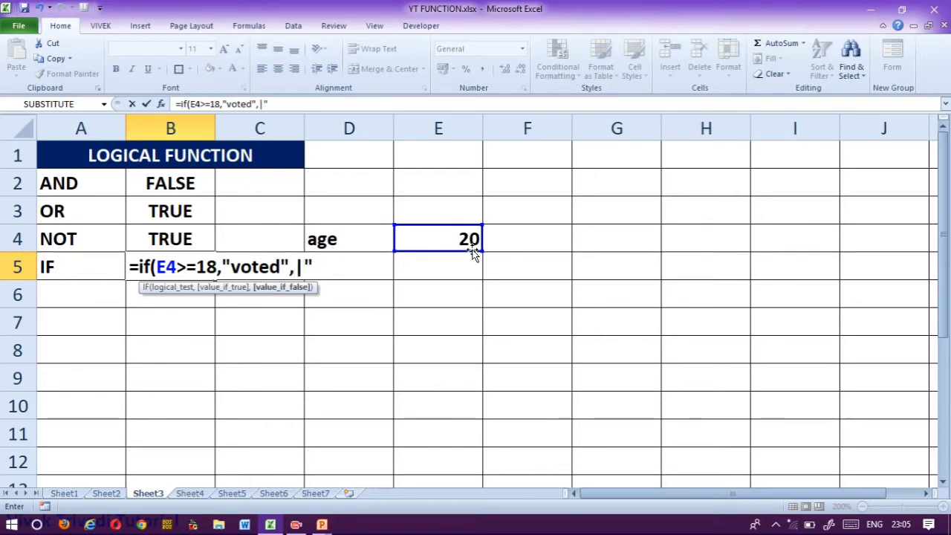
key("BackSpace")
key("BackSpace")
type("\"")
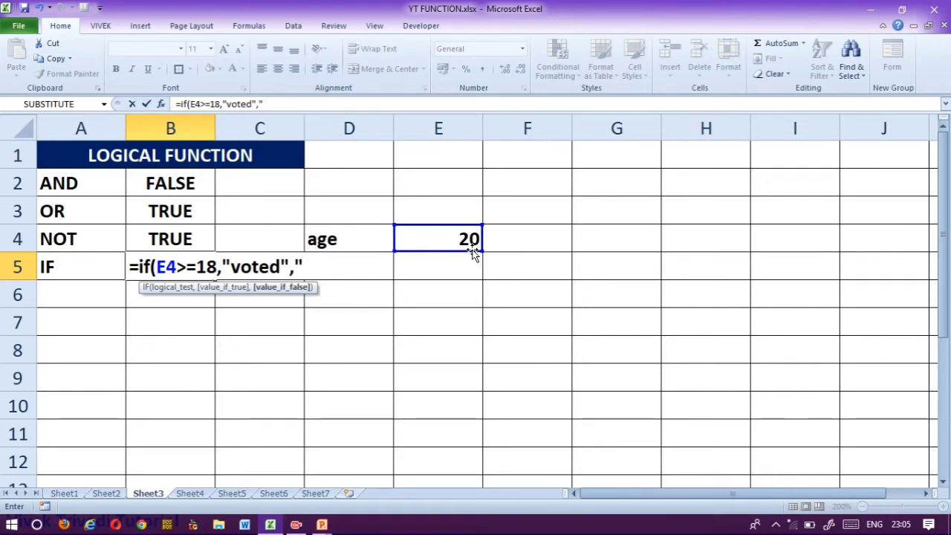
type("not v")
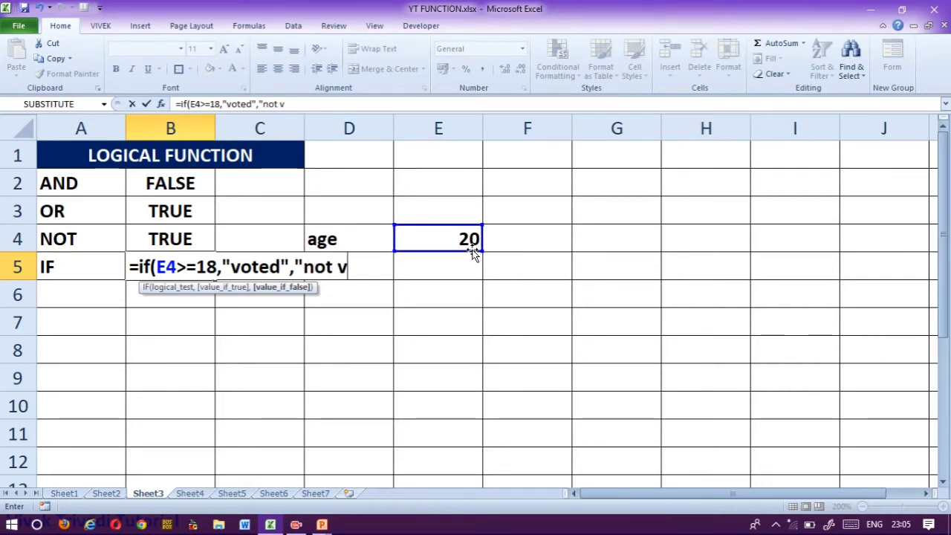
type("oted")
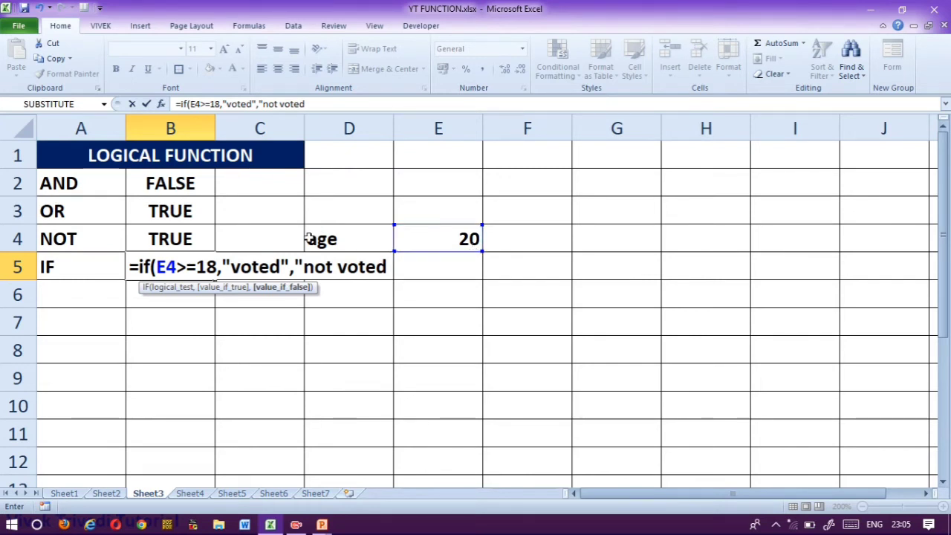
type("\")")
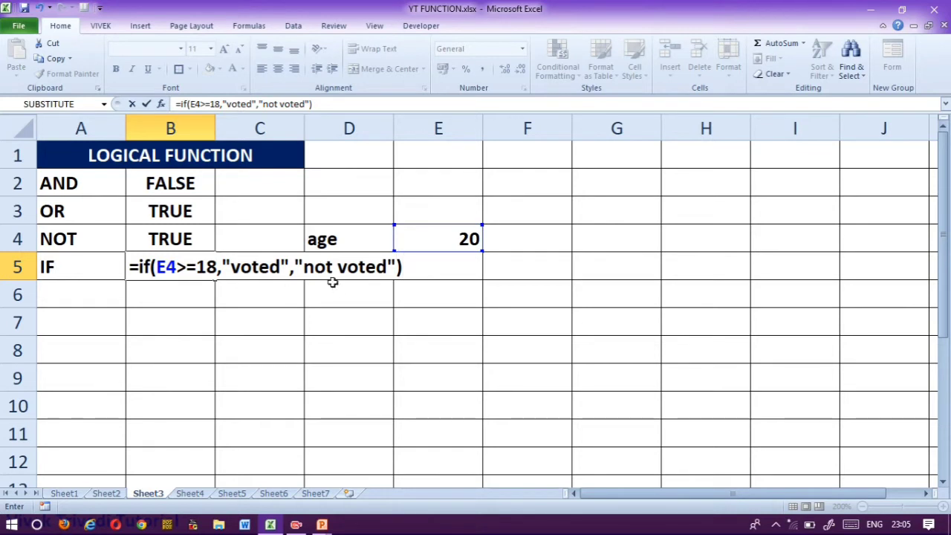
key("Return")
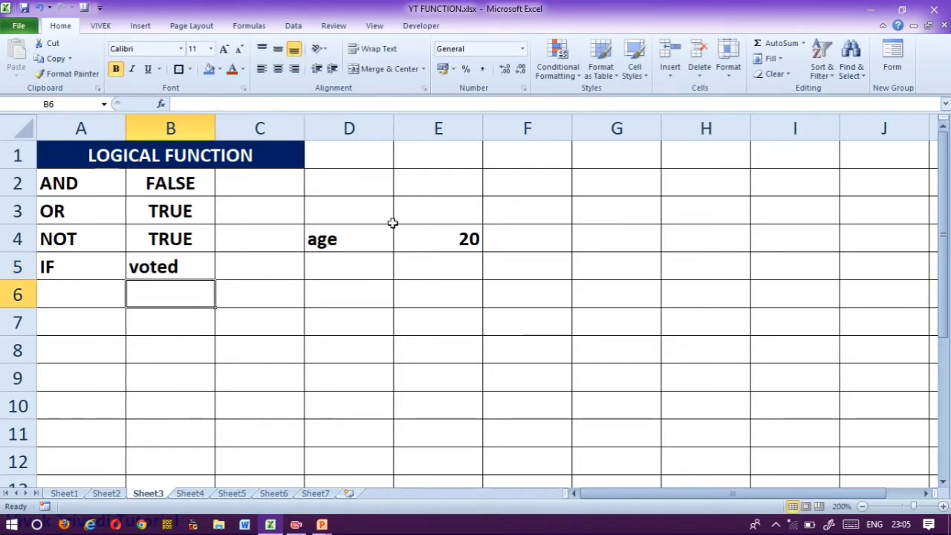
Change the age in E4 to 17.
left_click(464, 240)
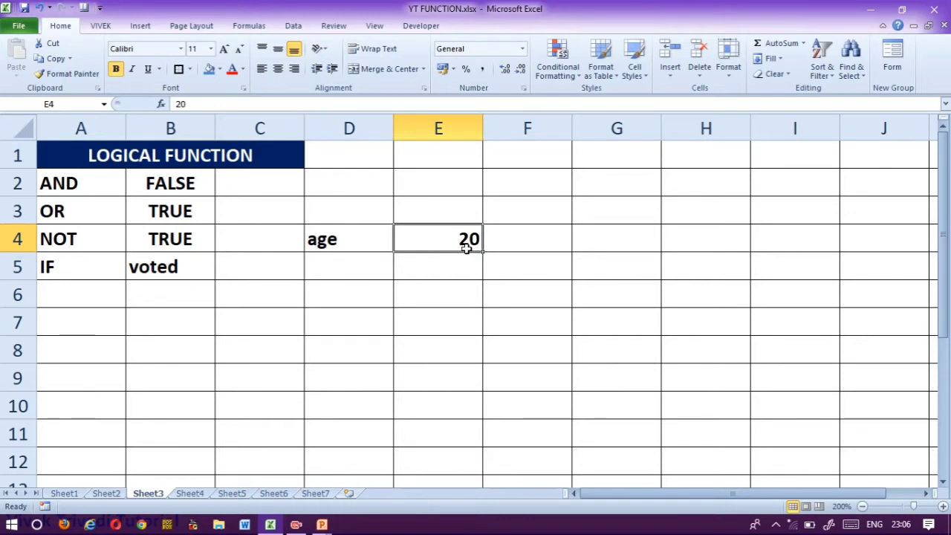
type("17")
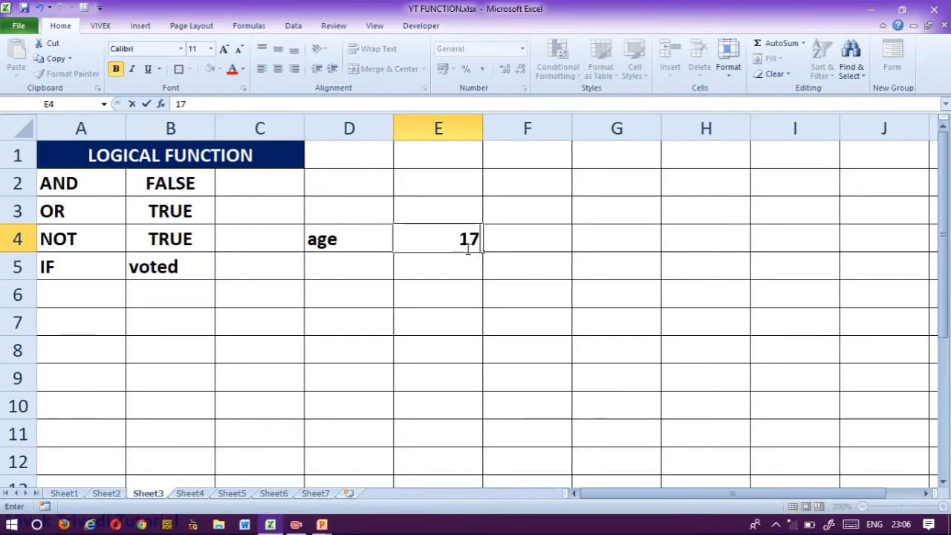
key("Return")
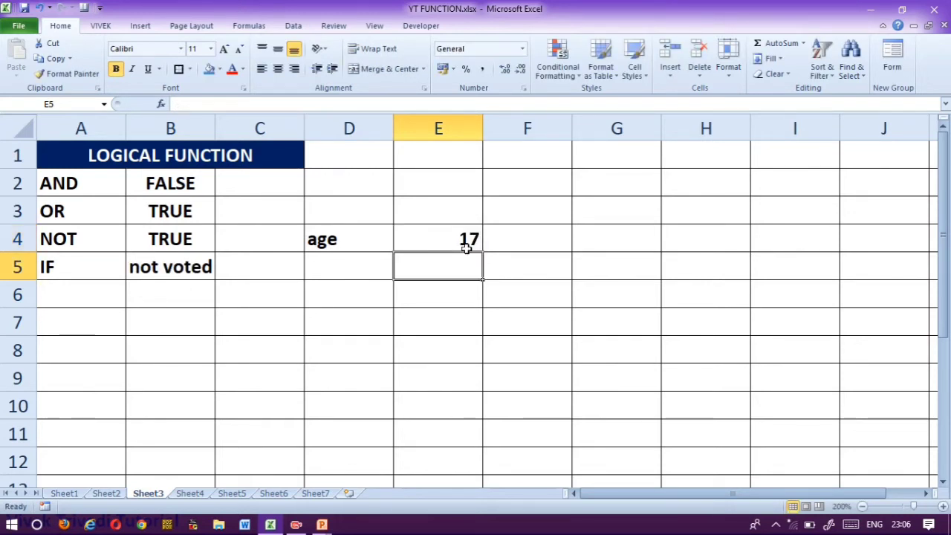
Review B5's IF formula, which now shows not voted, then move toward E5.
key("Left")
key("Left")
key("Left")
key("F2")
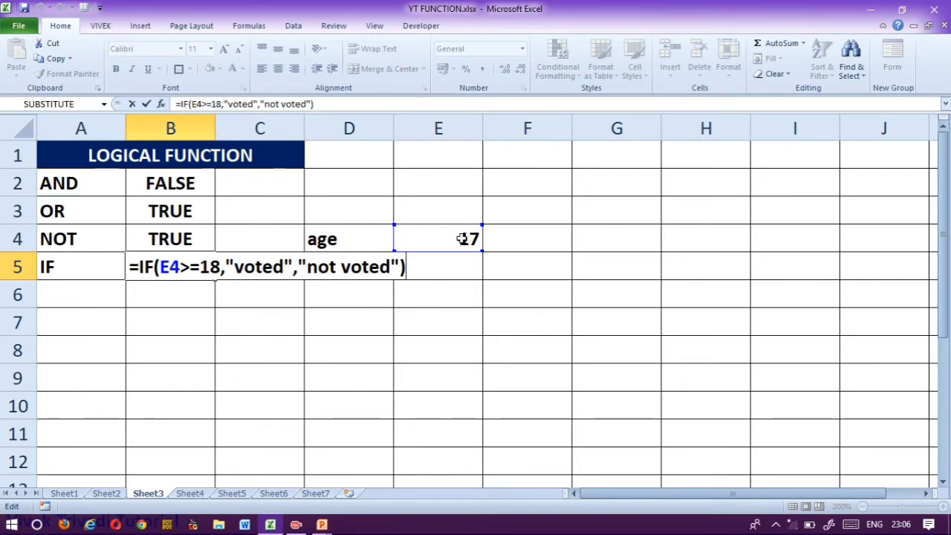
key("Return")
key("Up")
key("Right")
key("Right")
key("Right")
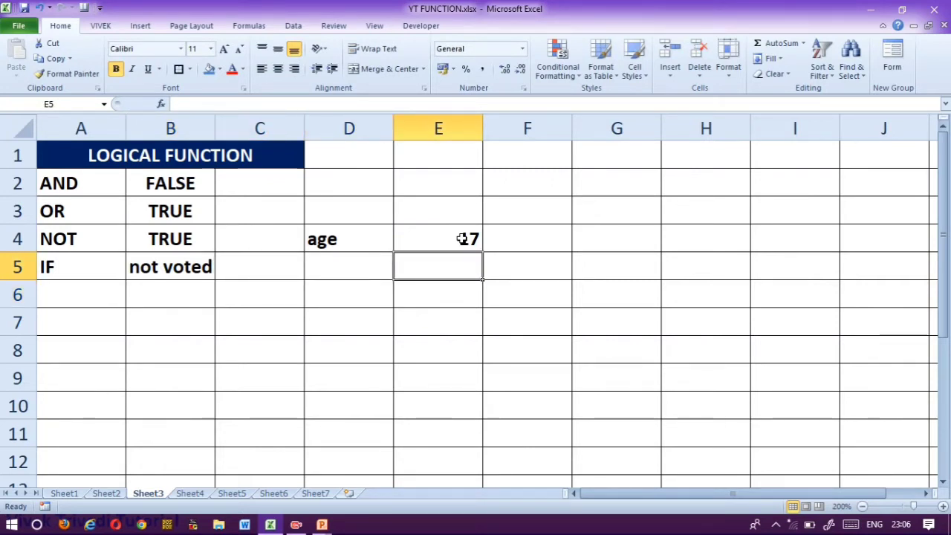
Enter the mark 70.5 in E5.
type("705")
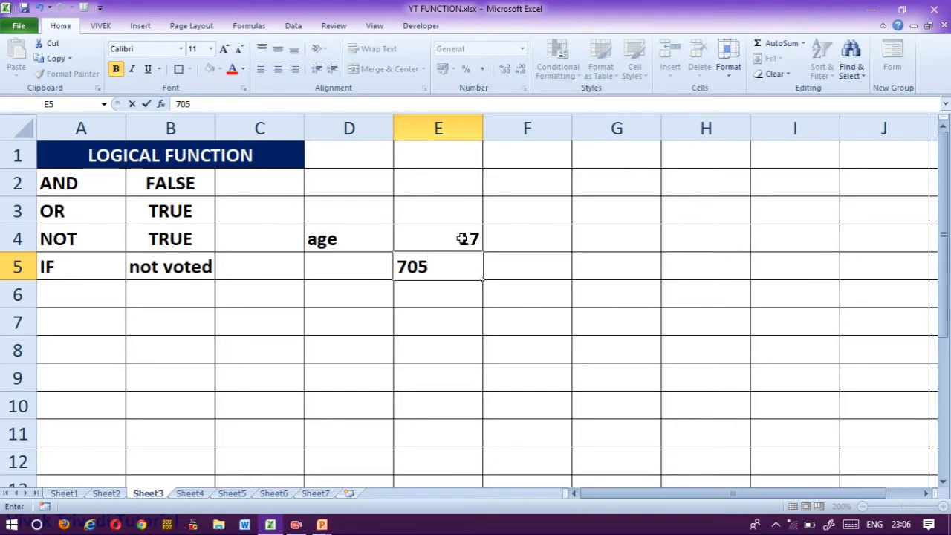
key("BackSpace")
type(".5")
key("Return")
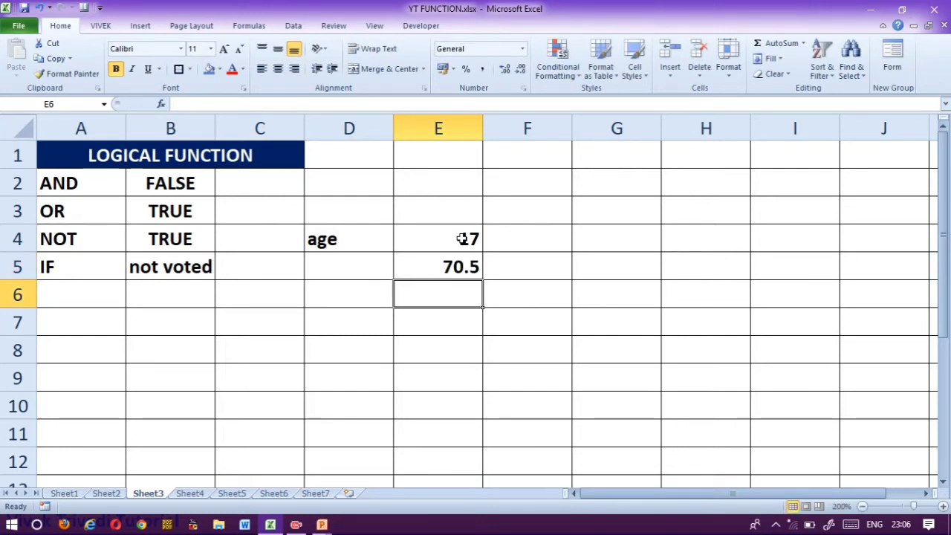
Replace B5's formula with =IF(E5>=33,"pass","fail") so it shows pass.
key("Left")
key("Left")
key("Up")
key("Left")
key("Delete")
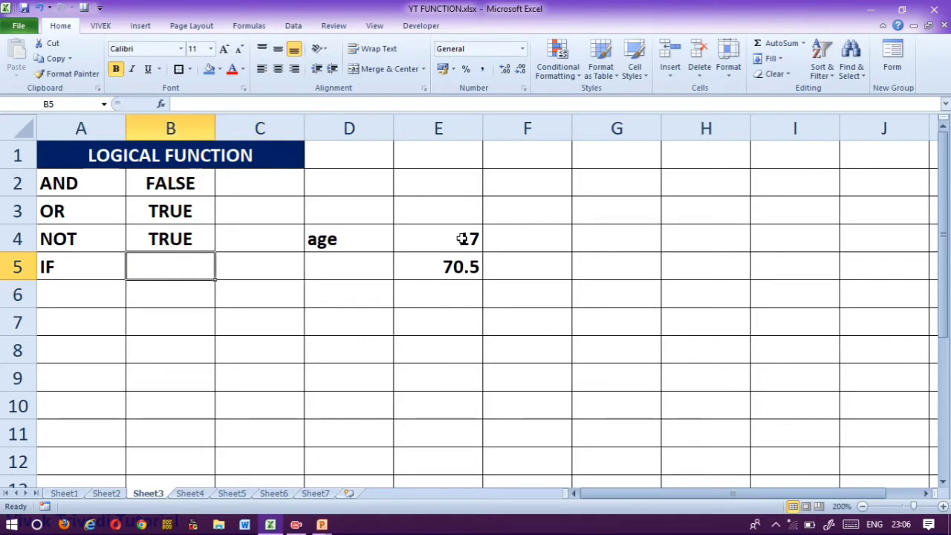
type("=id(")
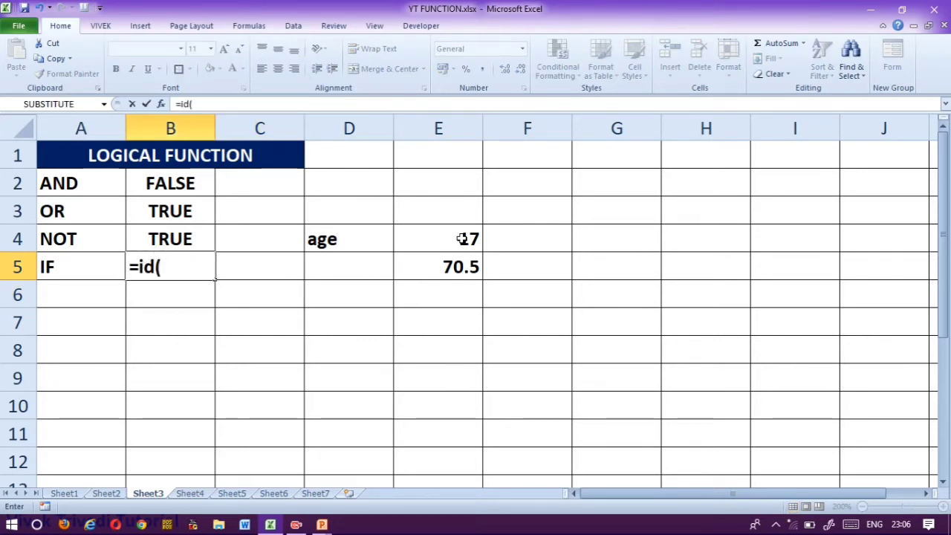
key("BackSpace")
key("BackSpace")
key("BackSpace")
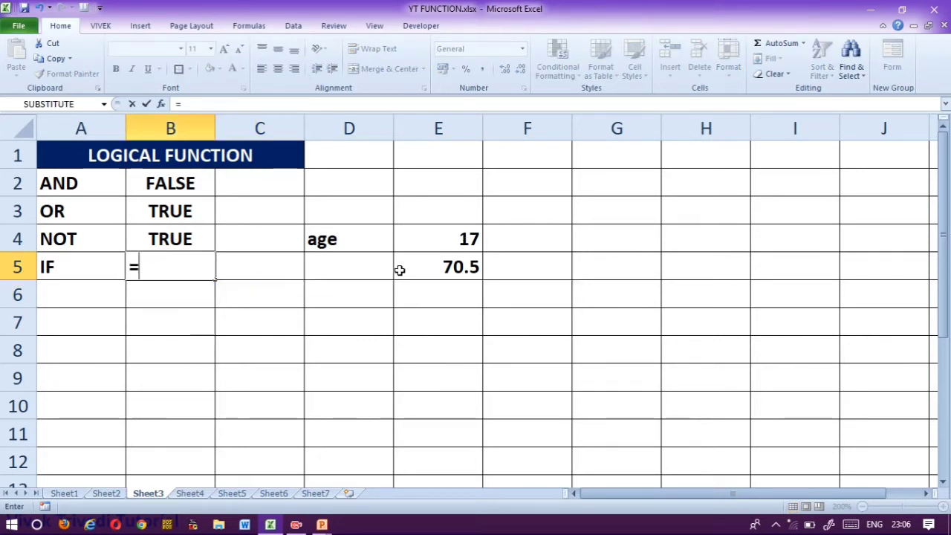
type("if(")
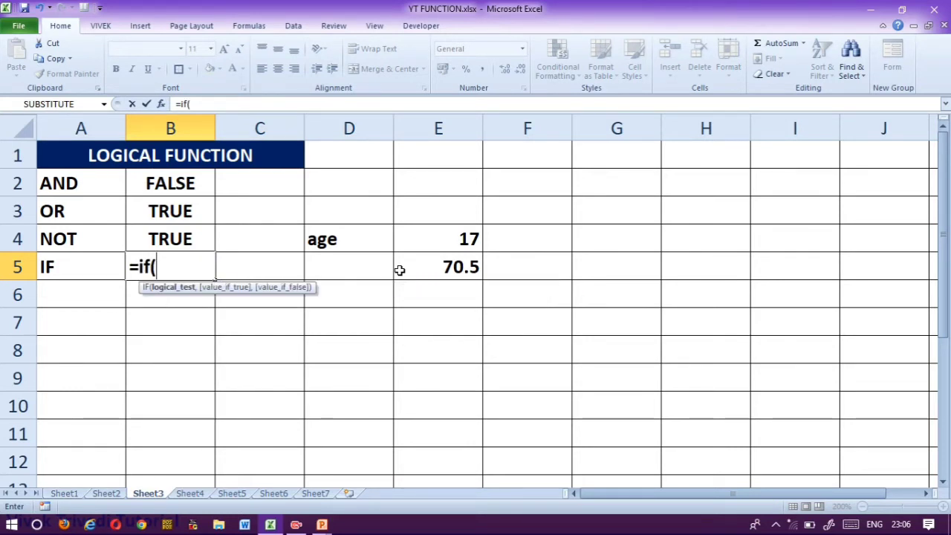
left_click(437, 266)
type(">=")
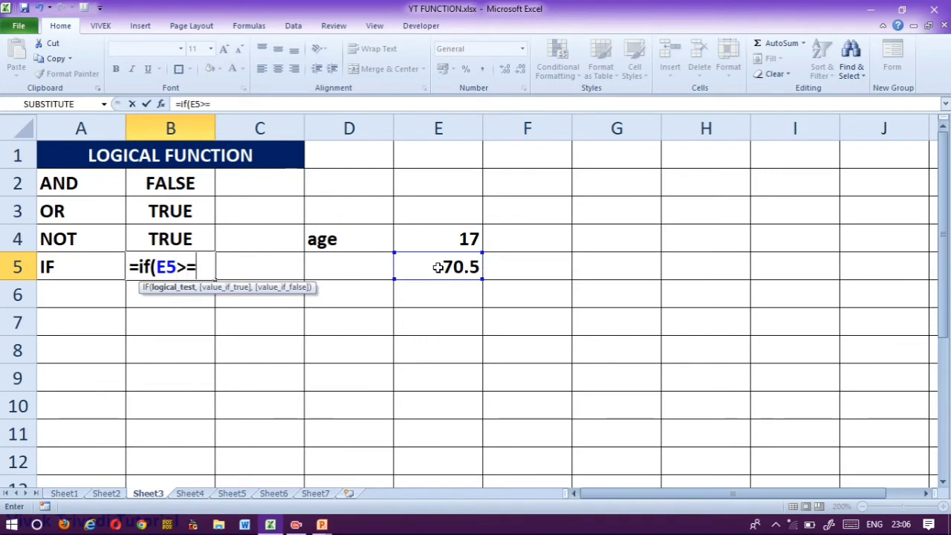
type("33")
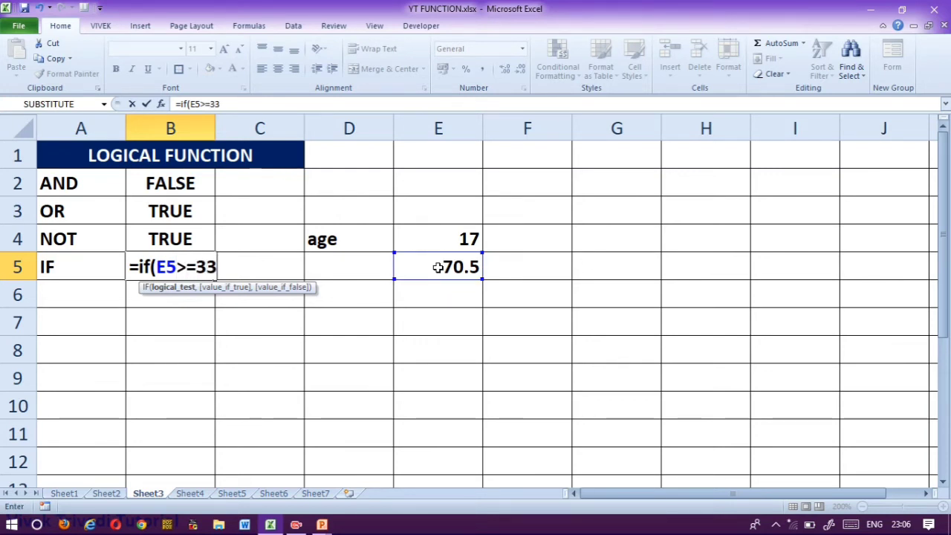
type(",\"pas")
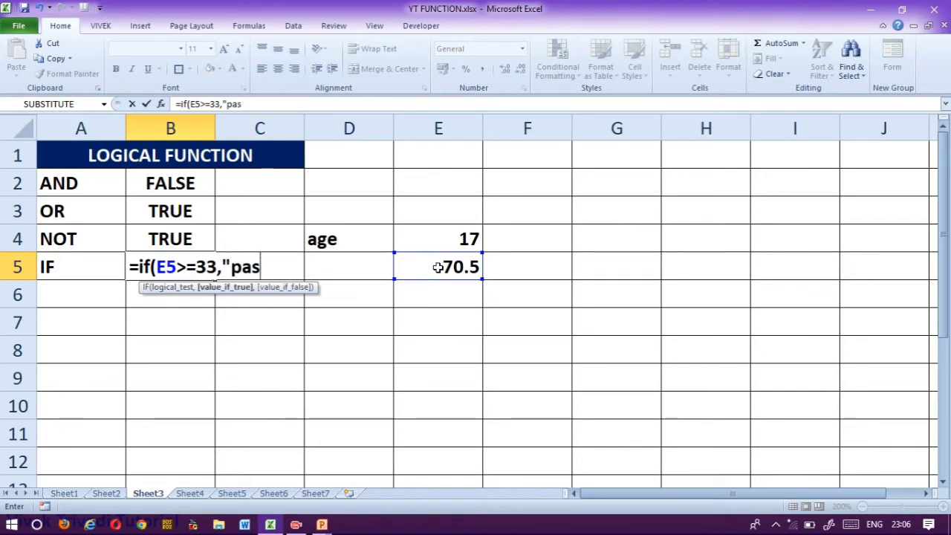
type("s\",\"fa")
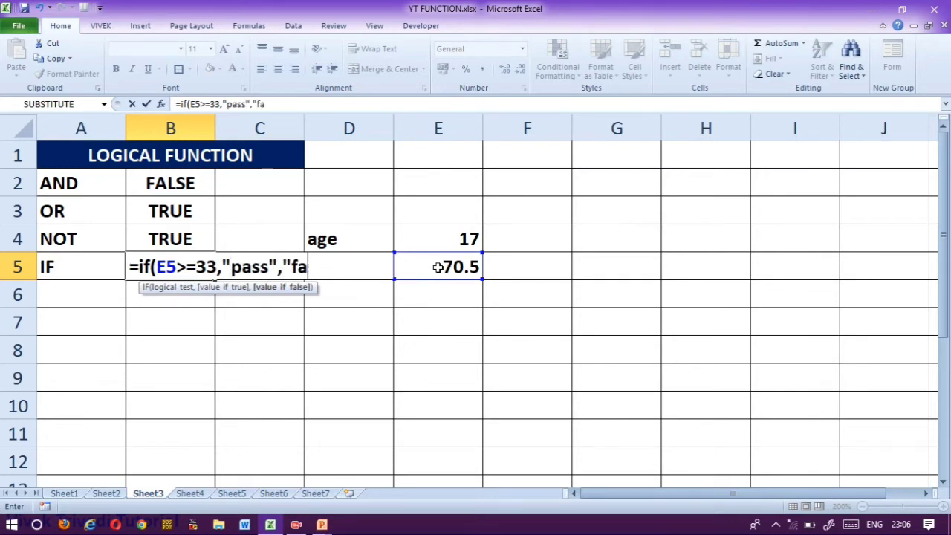
type("il\")")
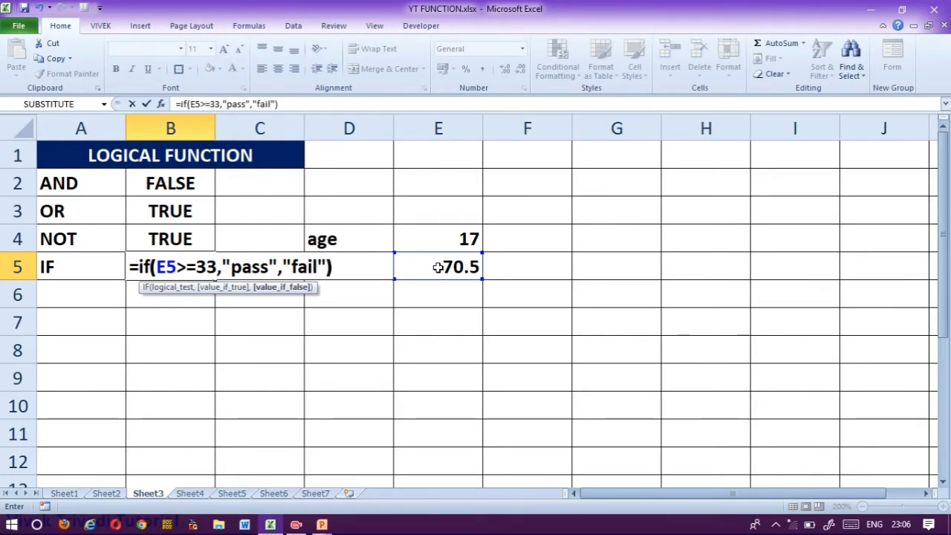
key("Return")
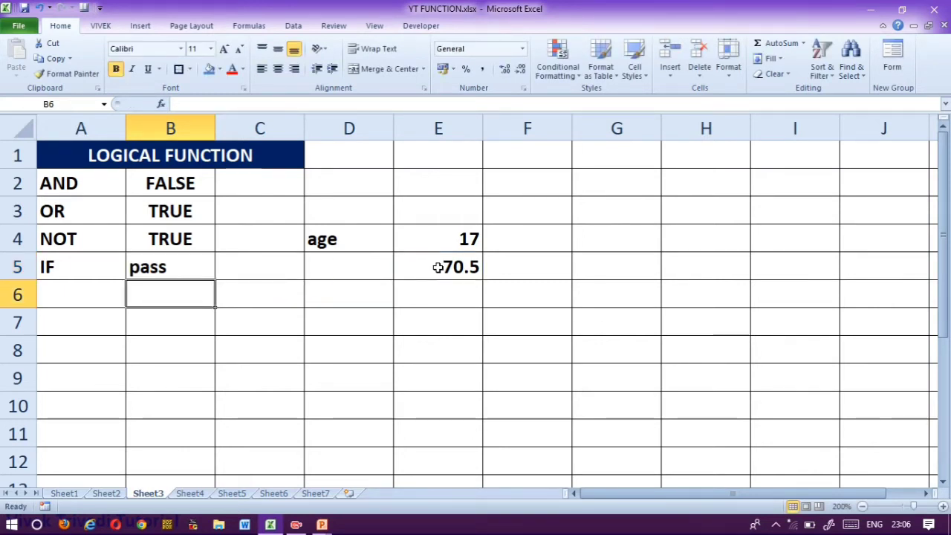
left_click(438, 267)
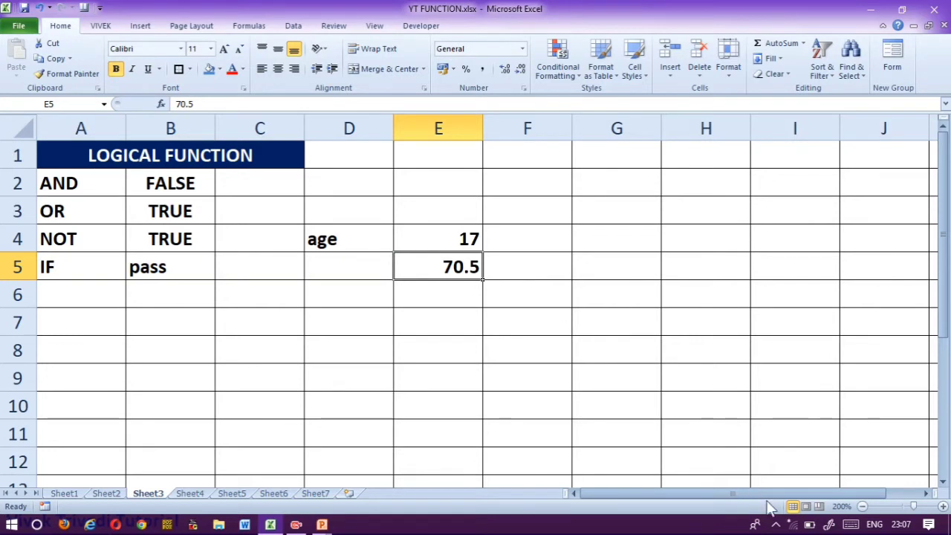
Go to Sheet4 and select B2 beside CONCATENATE.
key("ctrl+Page_Down")
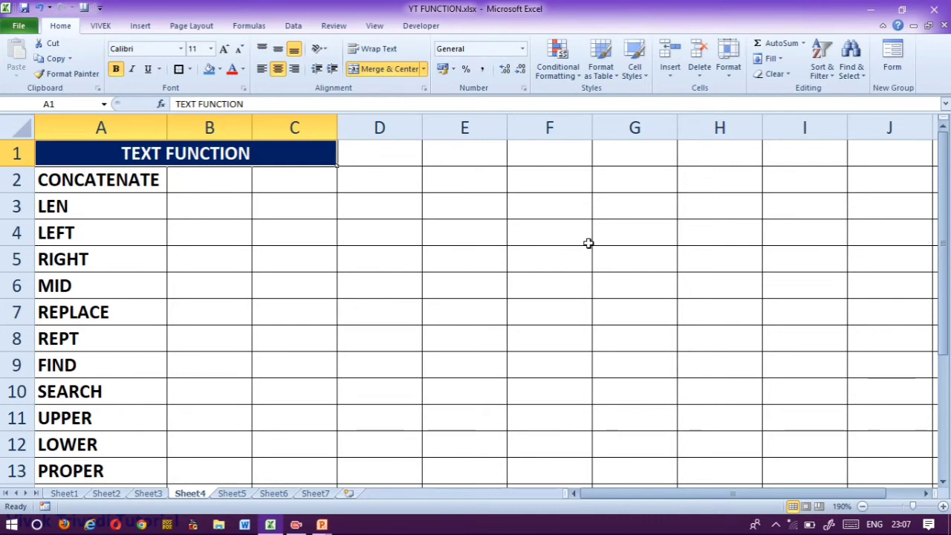
key("Down")
key("Right")
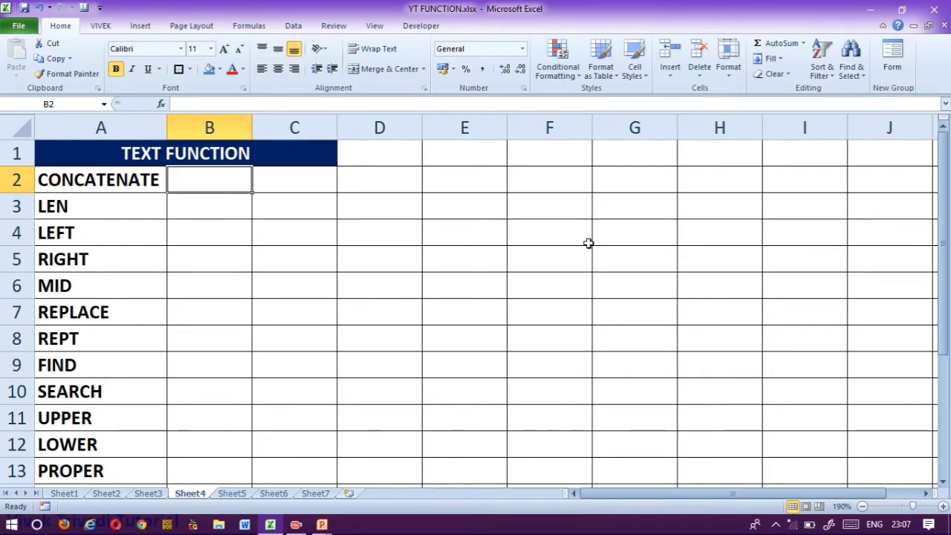
Enter =CONCATENATE("advance","computer","institute") in B2, giving advancecomputerinstitute.
type("=cont")
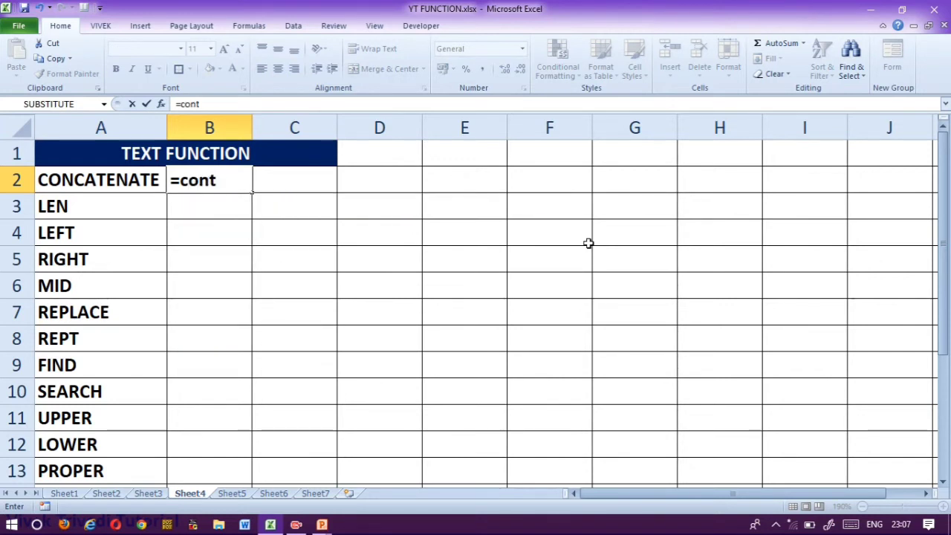
key("BackSpace")
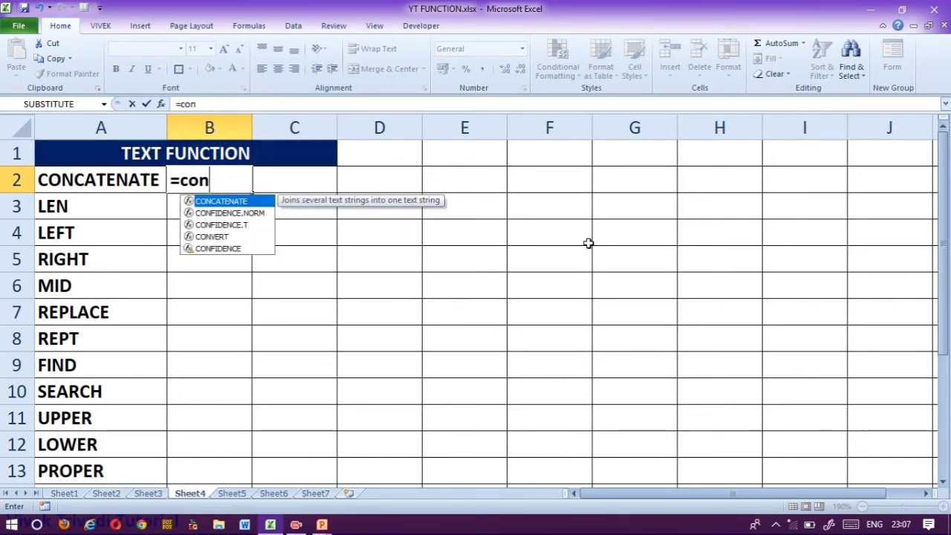
key("Down")
key("Up")
key("Tab")
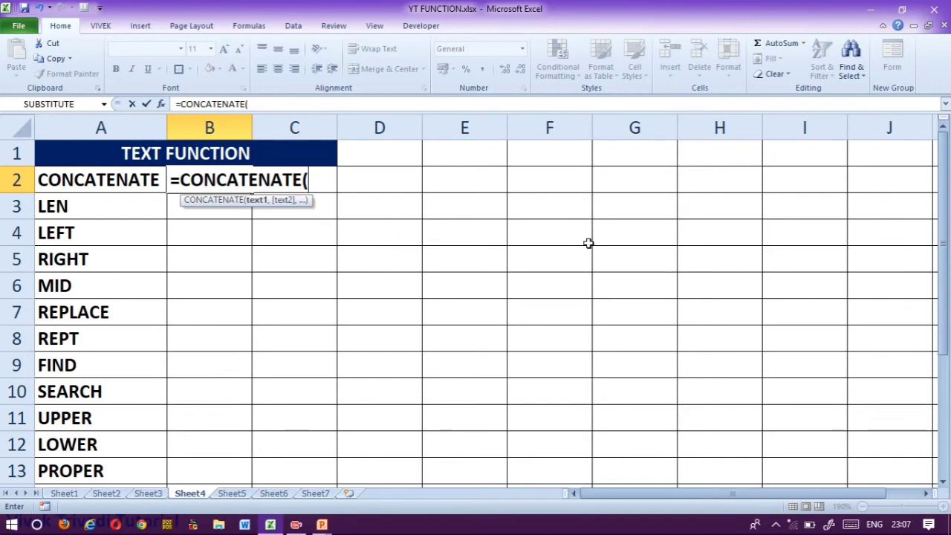
type("\"ad")
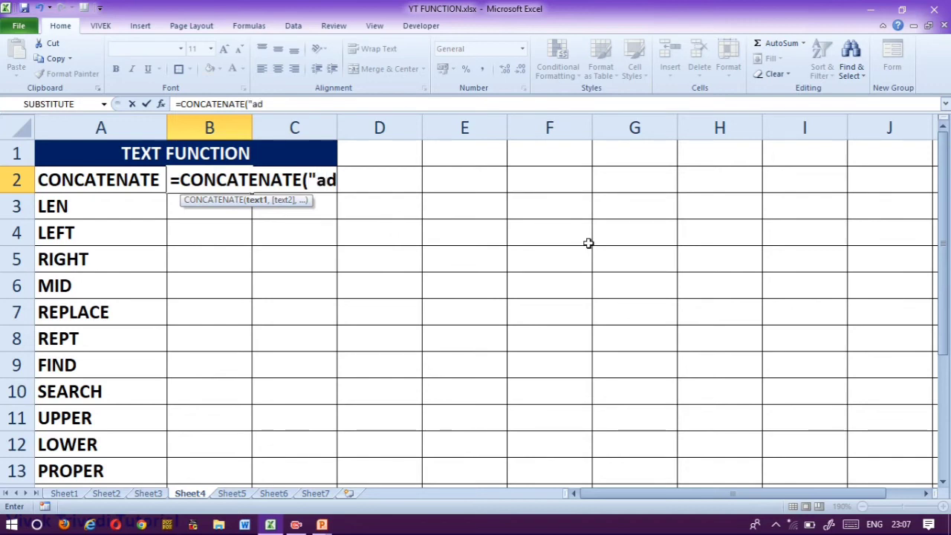
type("vance")
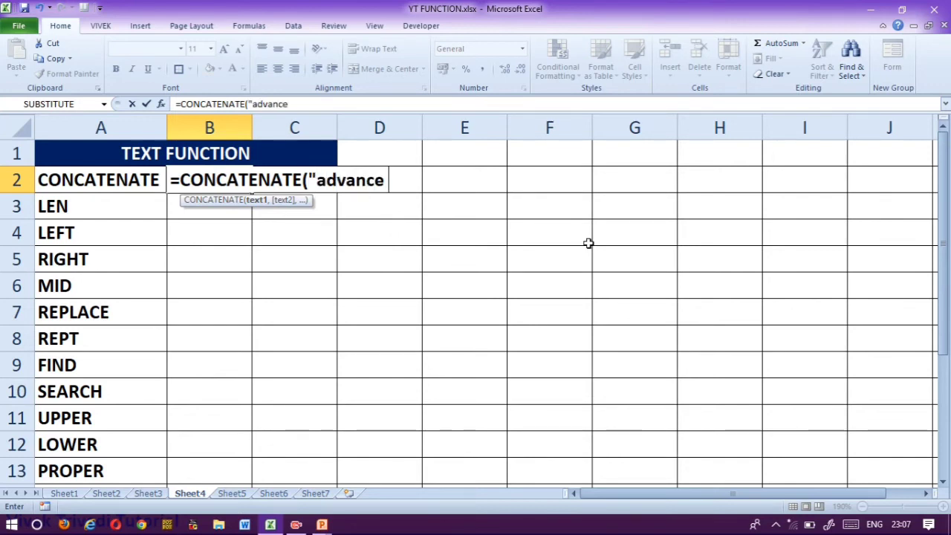
type("\",")
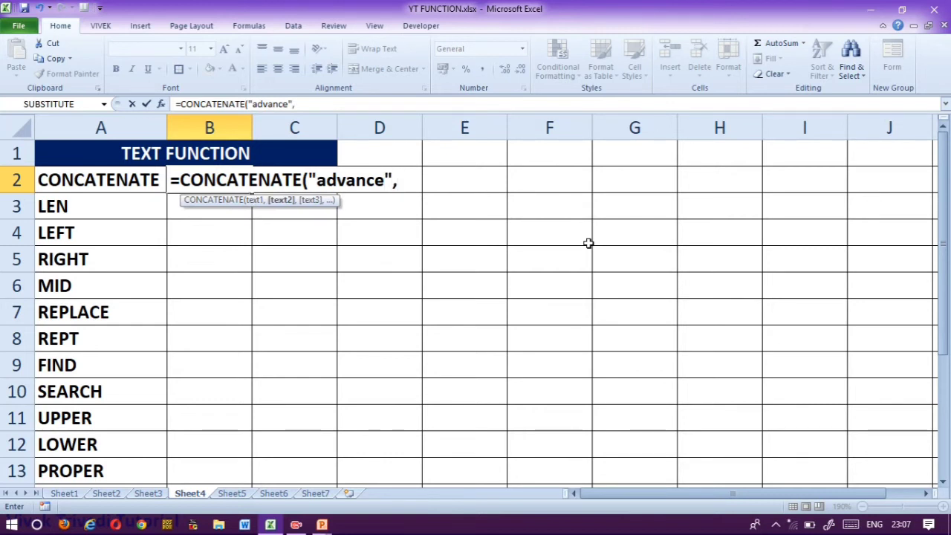
type("\"compu")
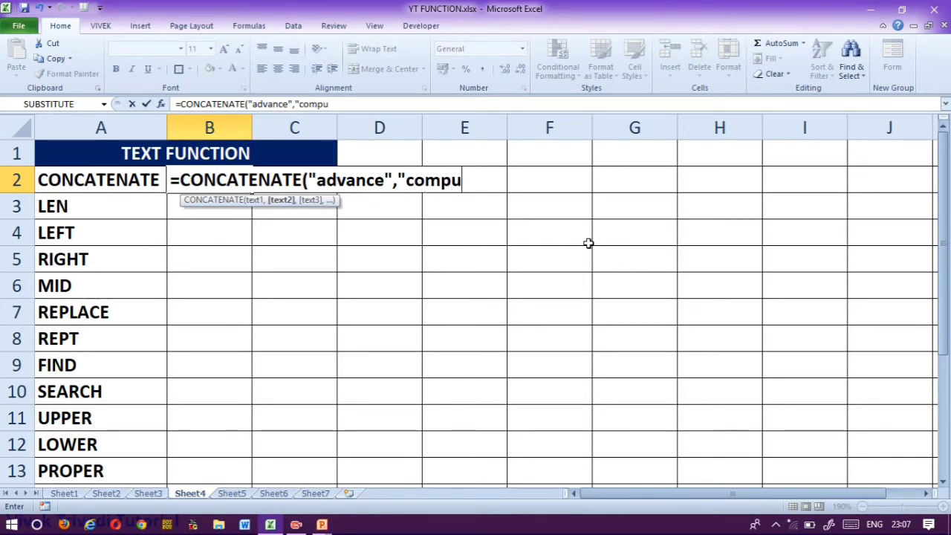
type("ter\"")
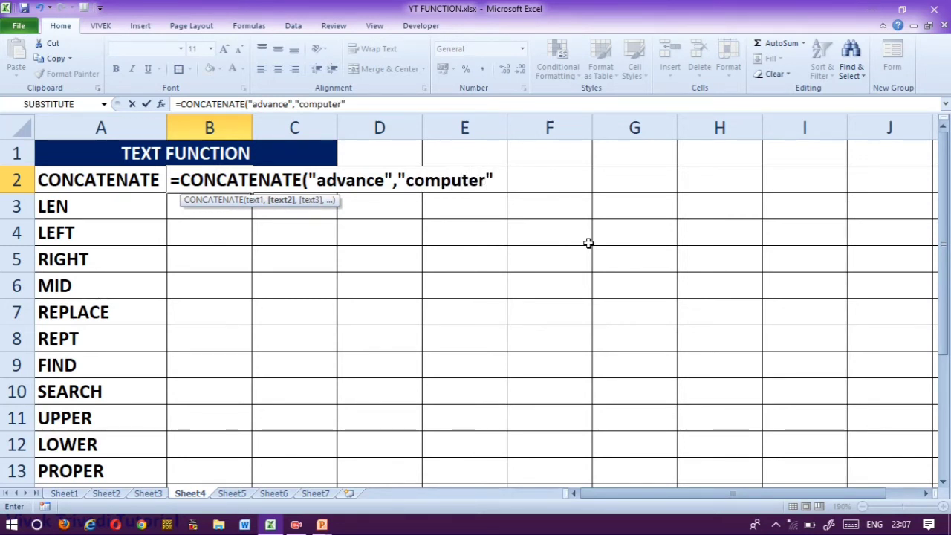
type(",")
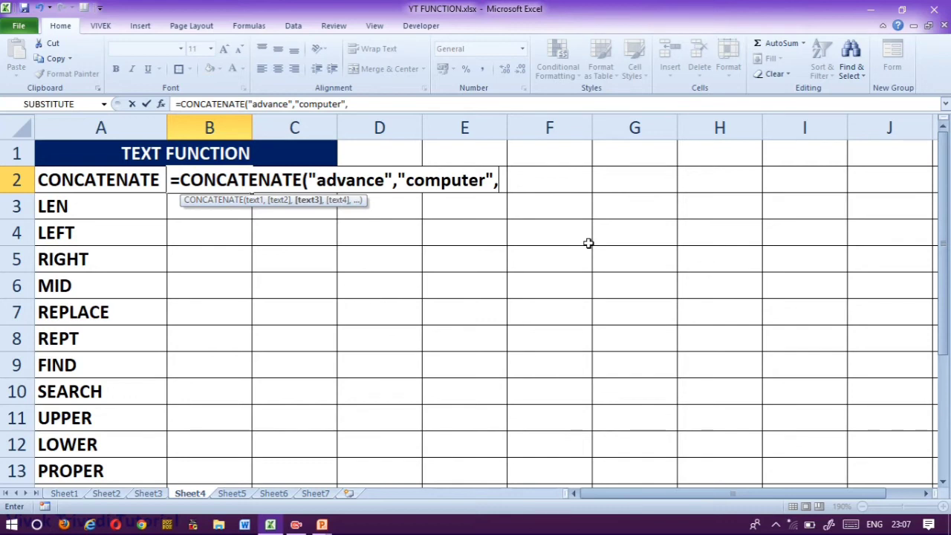
type("\"institute\")")
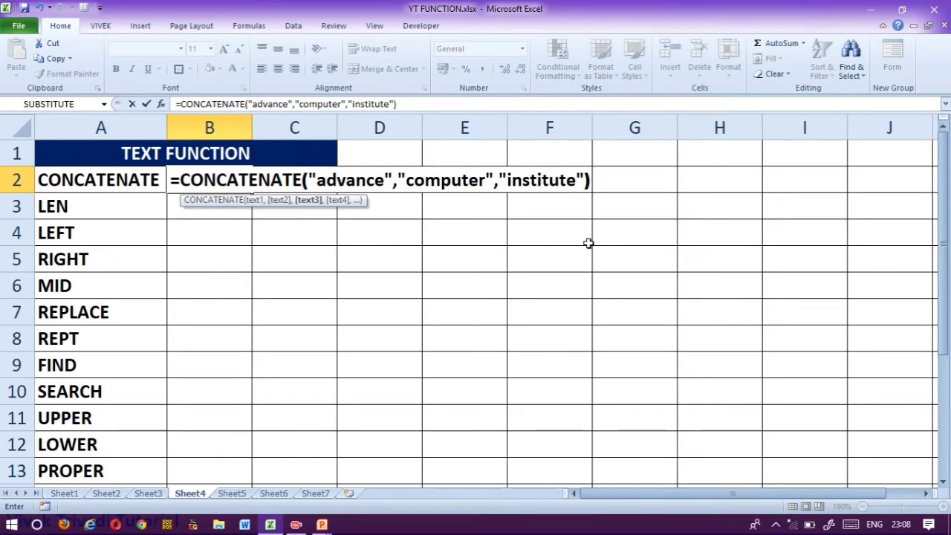
key("Return")
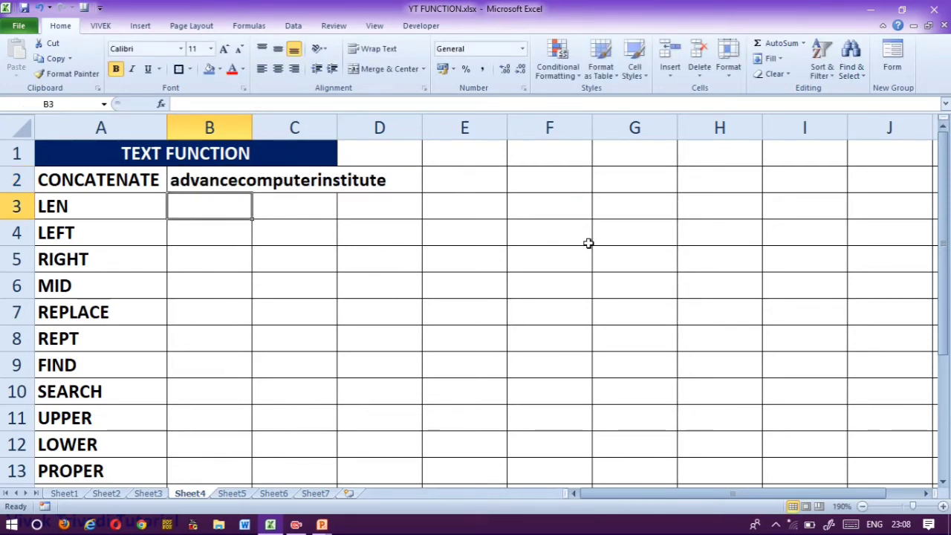
key("Up")
key("F2")
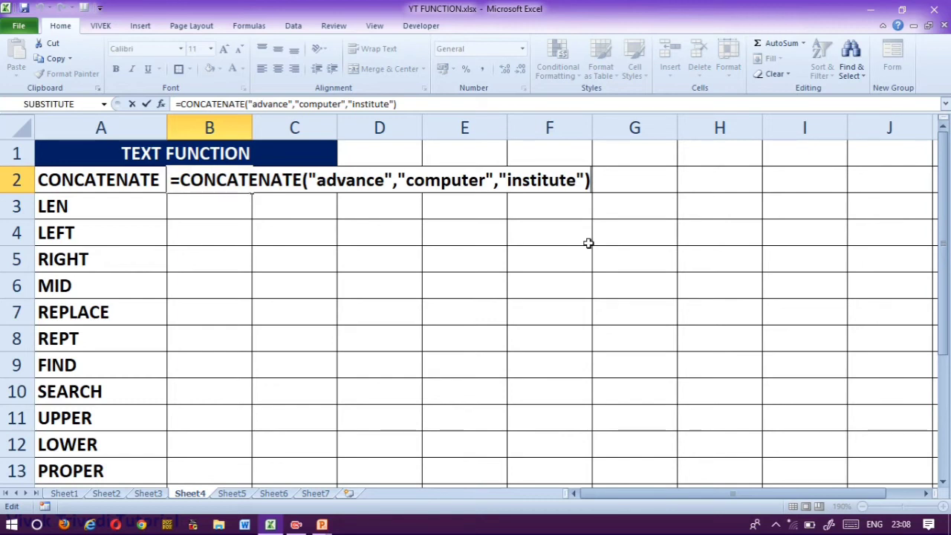
key("Return")
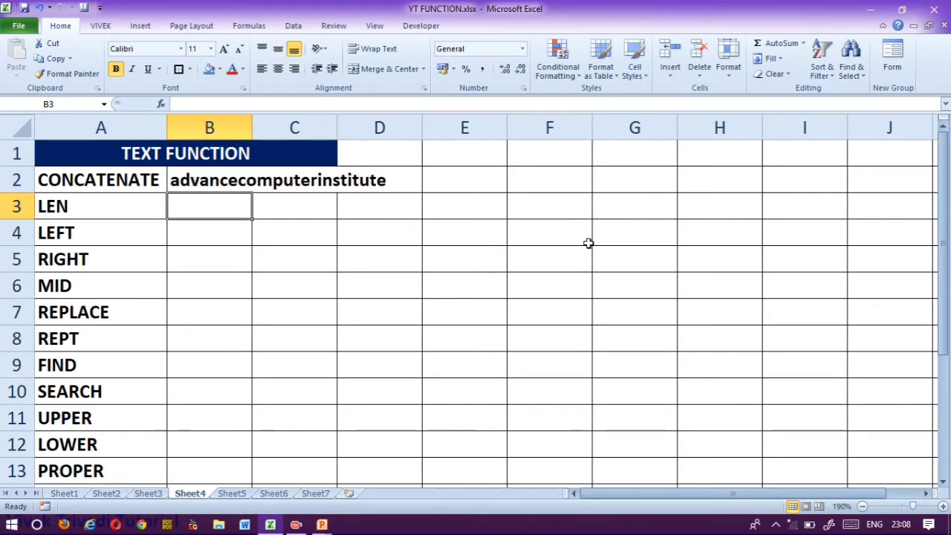
Enter =LEN("computer") in B3 after clearing a stray-character error.
type("=|")
key("Return")
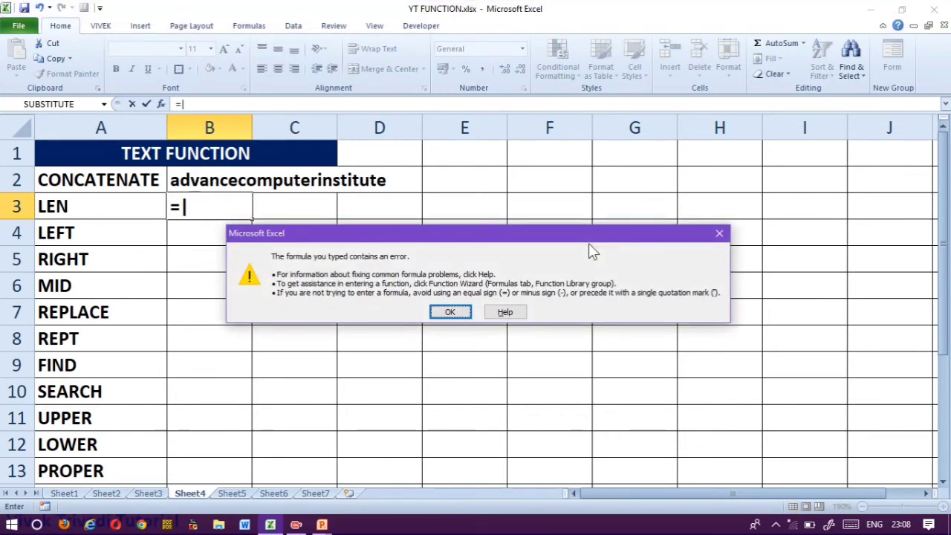
key("Return")
key("BackSpace")
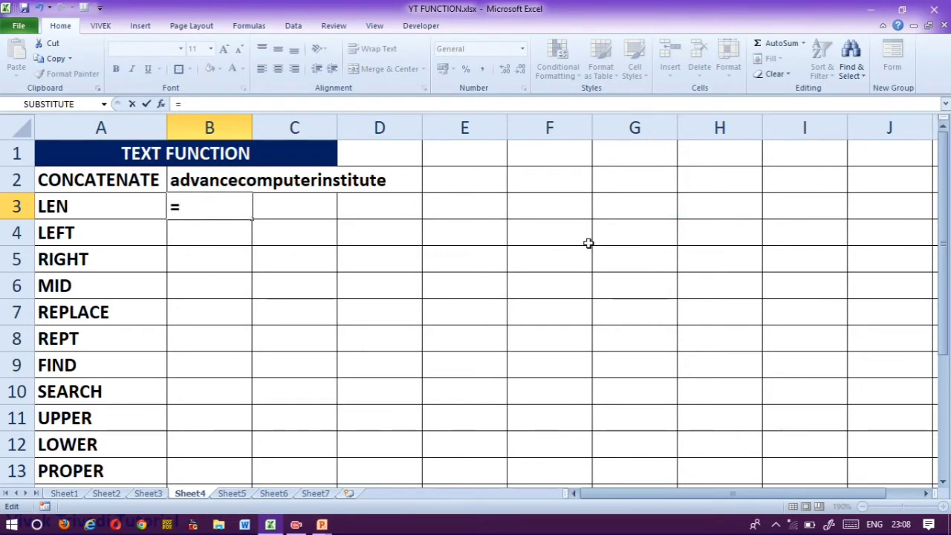
type("len(")
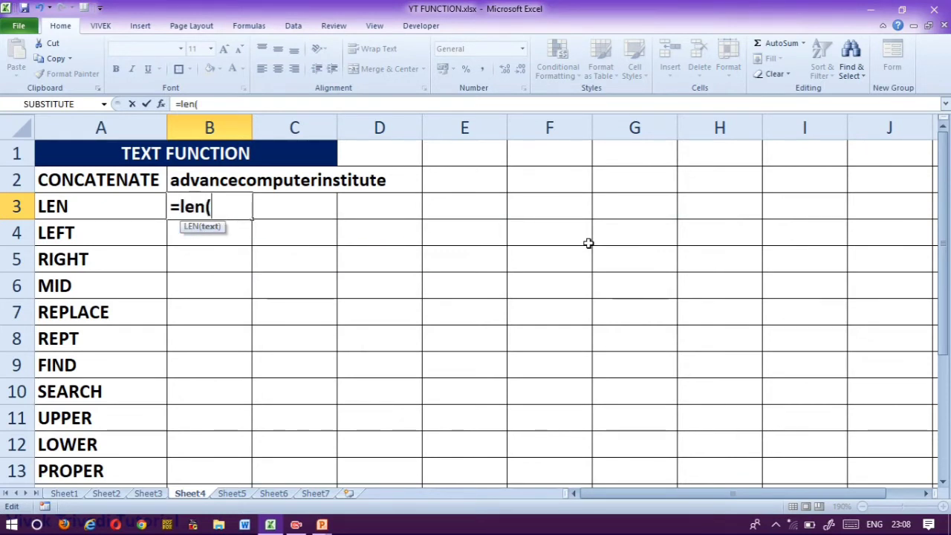
type("\"compu")
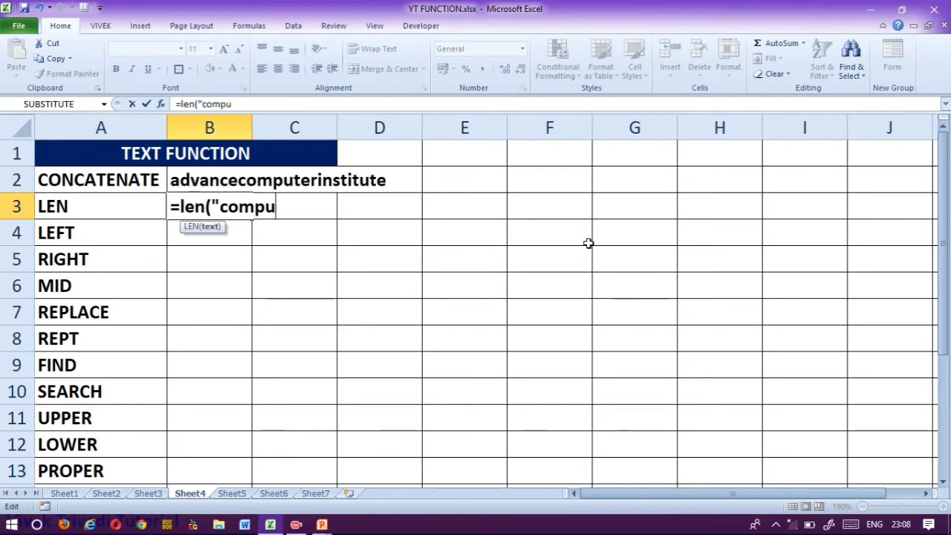
type("ter\")")
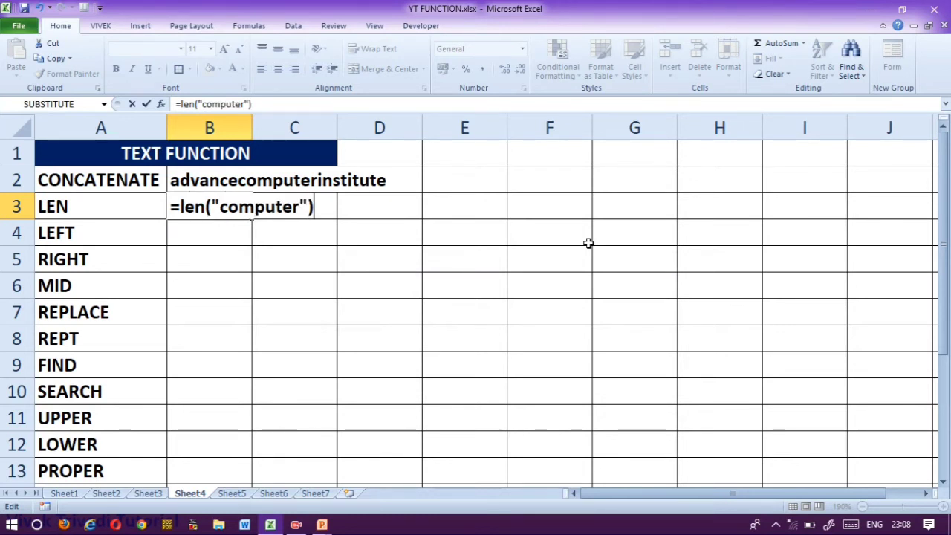
key("Return")
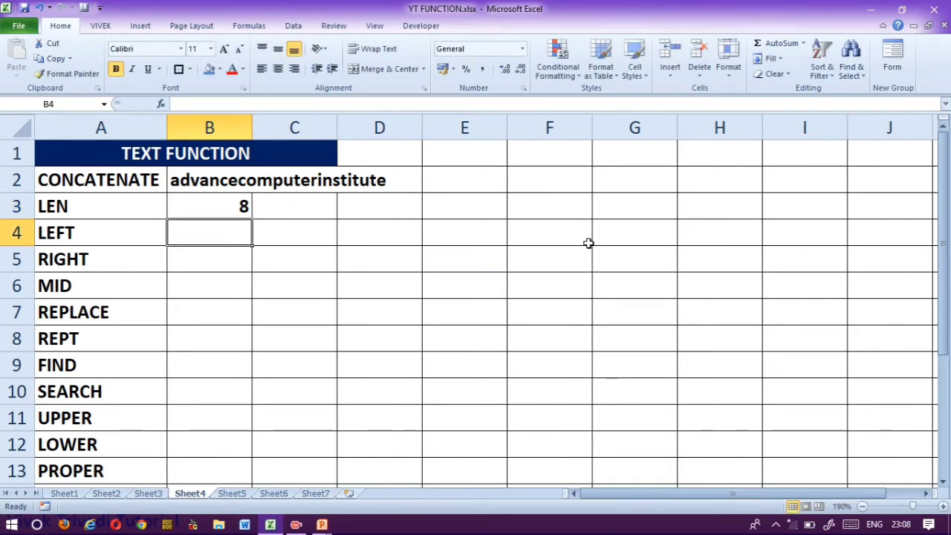
Edit B3's formula to =LEN("excel") so it returns 5.
key("Up")
key("F2")
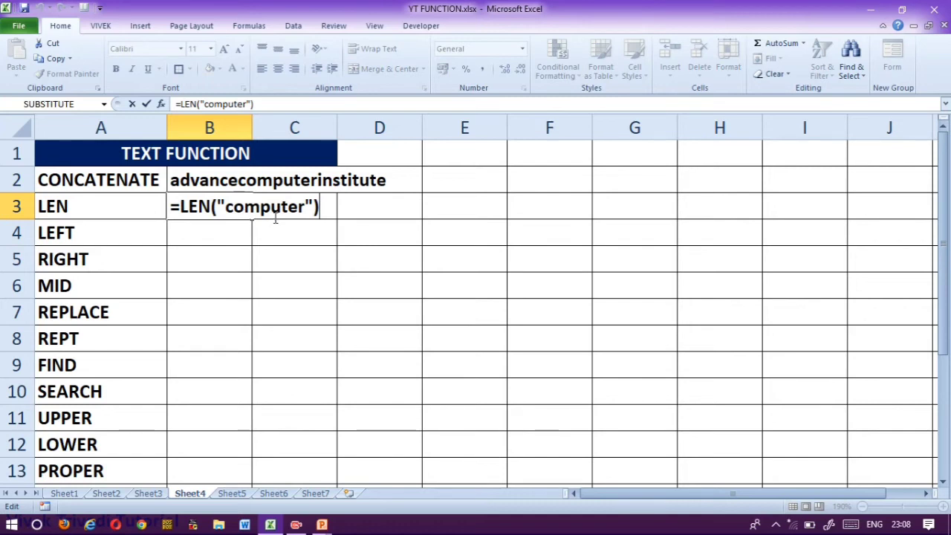
left_click(299, 210)
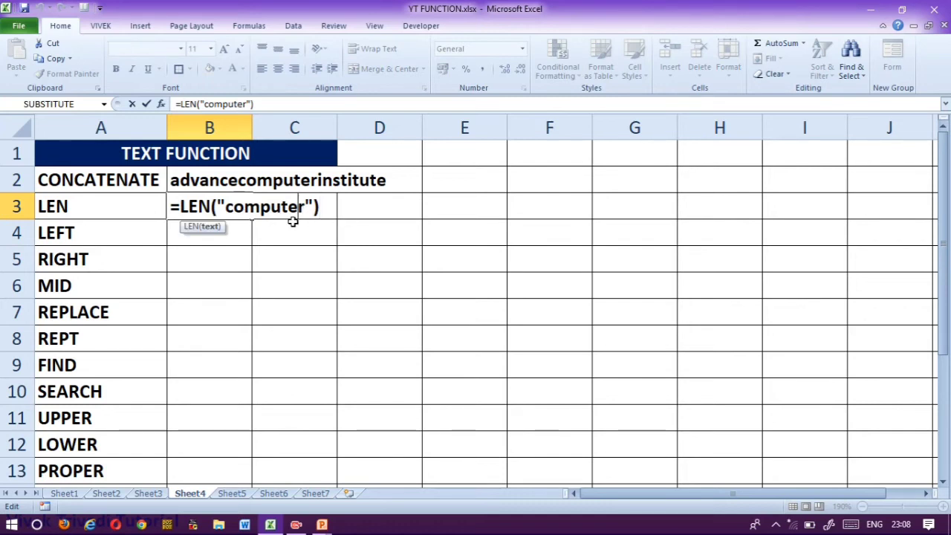
key("BackSpace")
key("BackSpace")
key("BackSpace")
key("BackSpace")
key("BackSpace")
key("BackSpace")
key("BackSpace")
key("BackSpace")
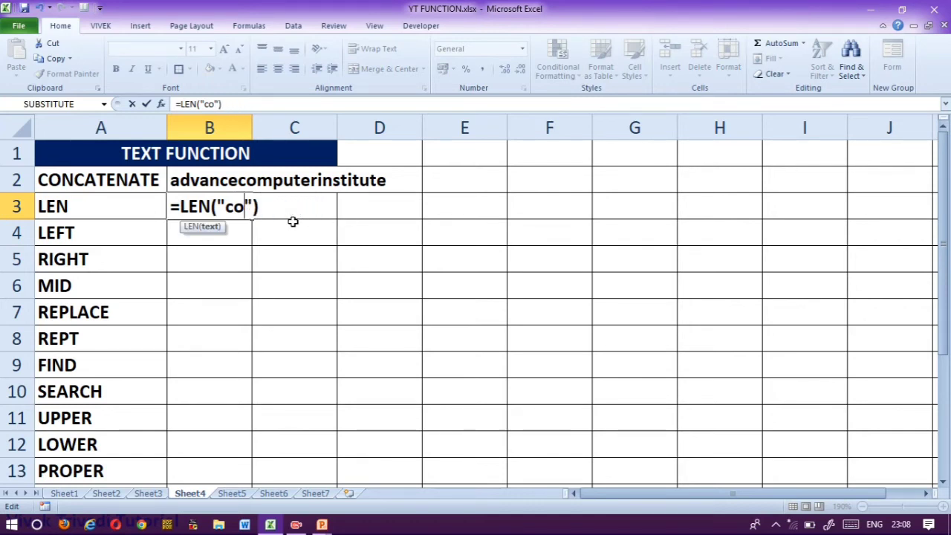
type("excel")
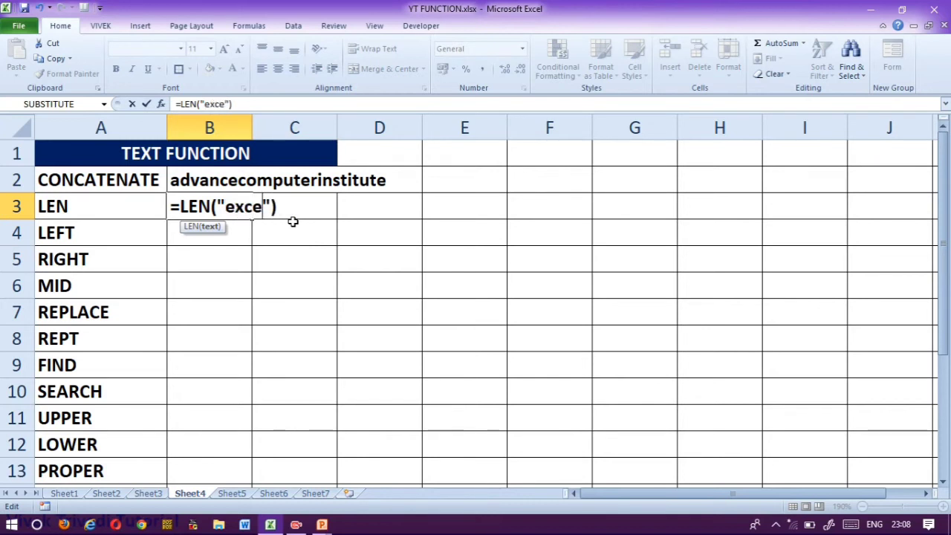
key("Return")
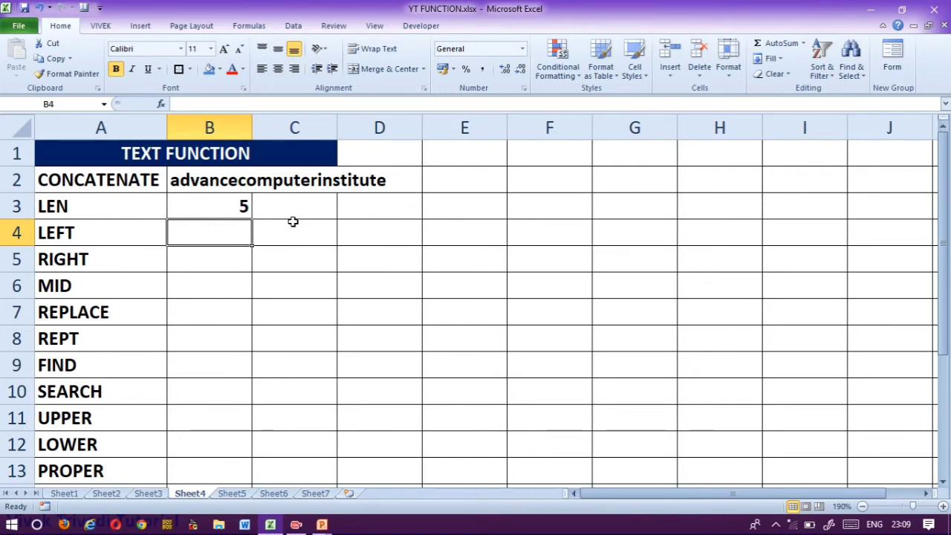
Enter =LEFT("computer",3) in B4, then change the count to 4 so it shows comp.
type("=left")
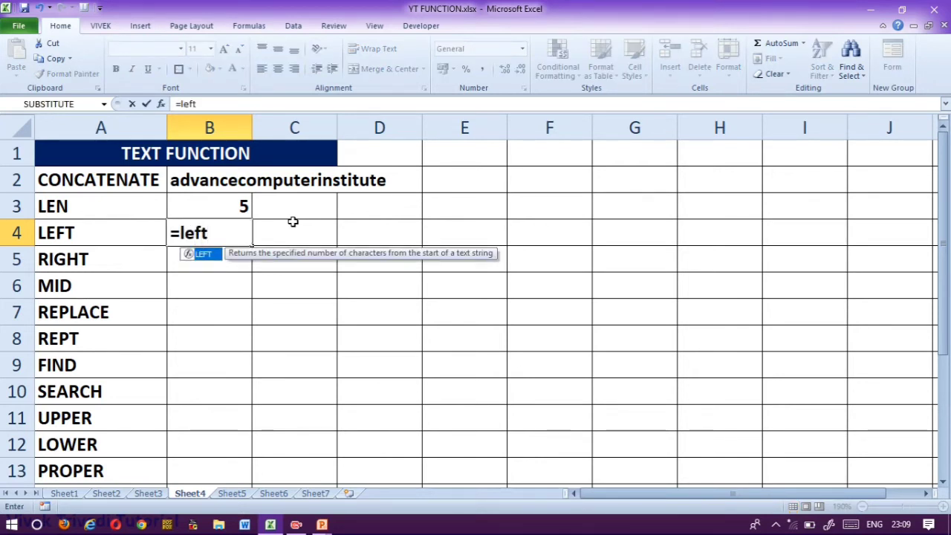
type("(\"computer")
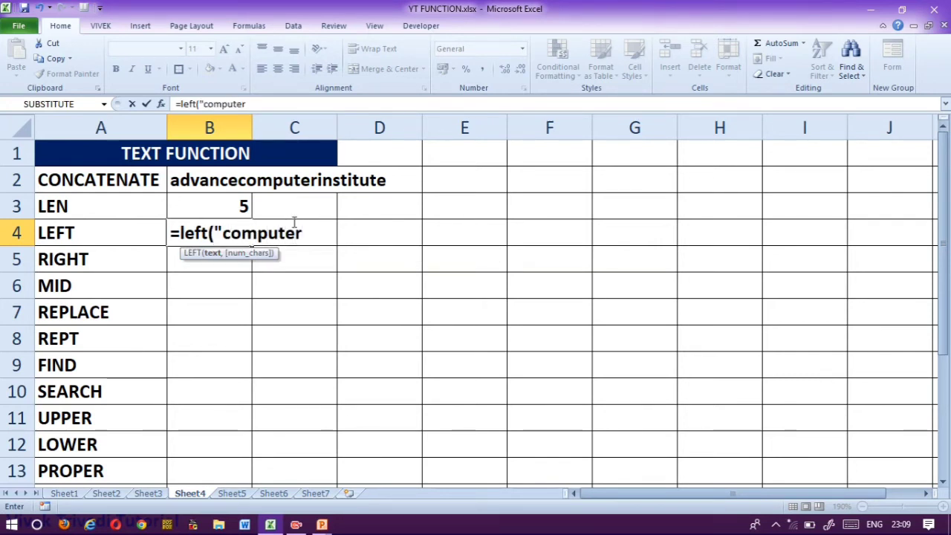
type("\"")
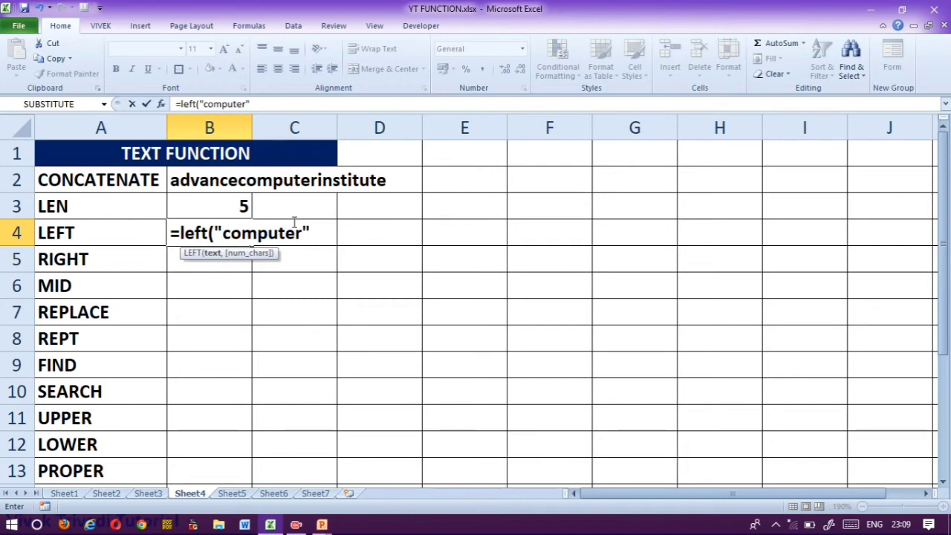
type(",")
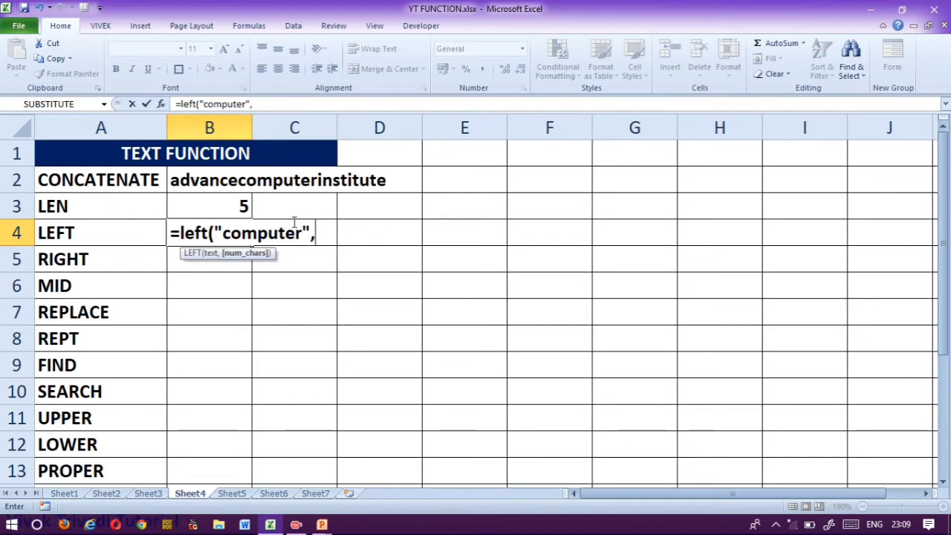
type("3)")
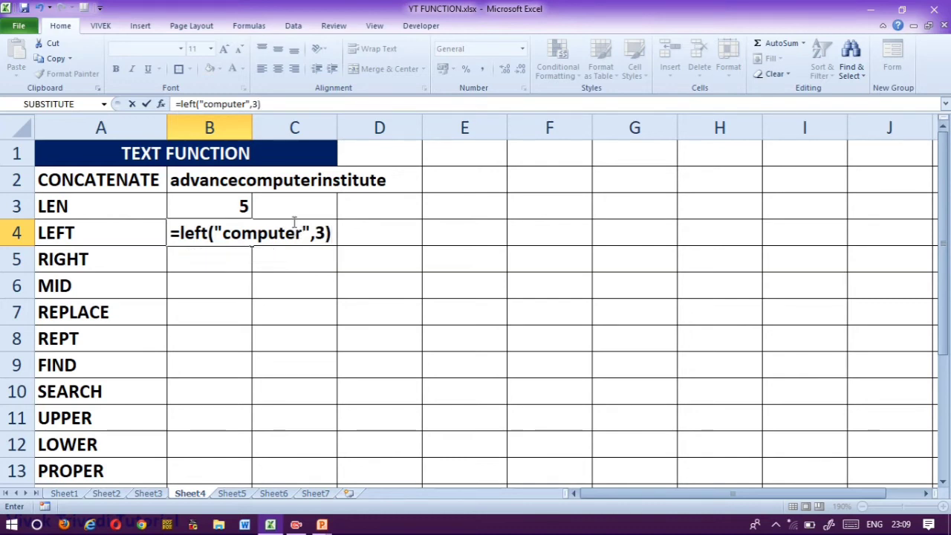
key("Return")
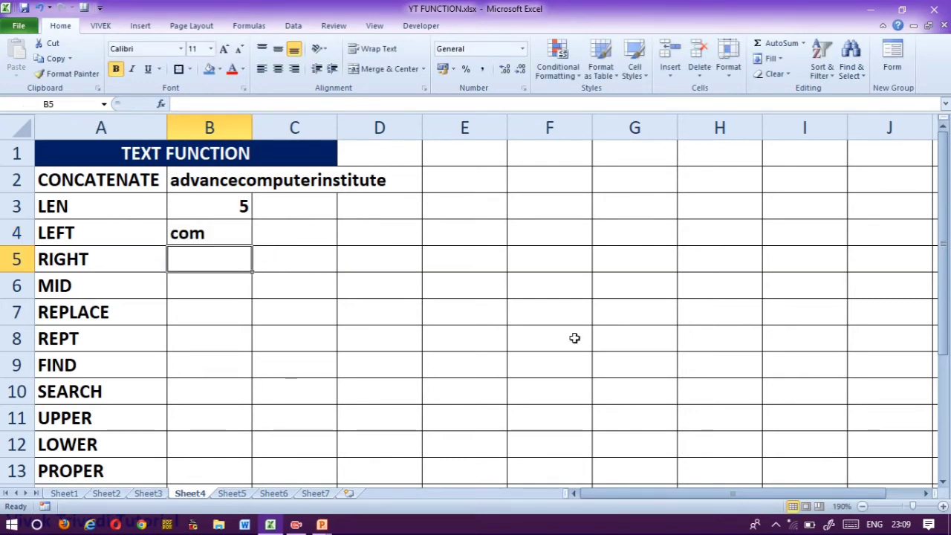
key("Up")
key("F2")
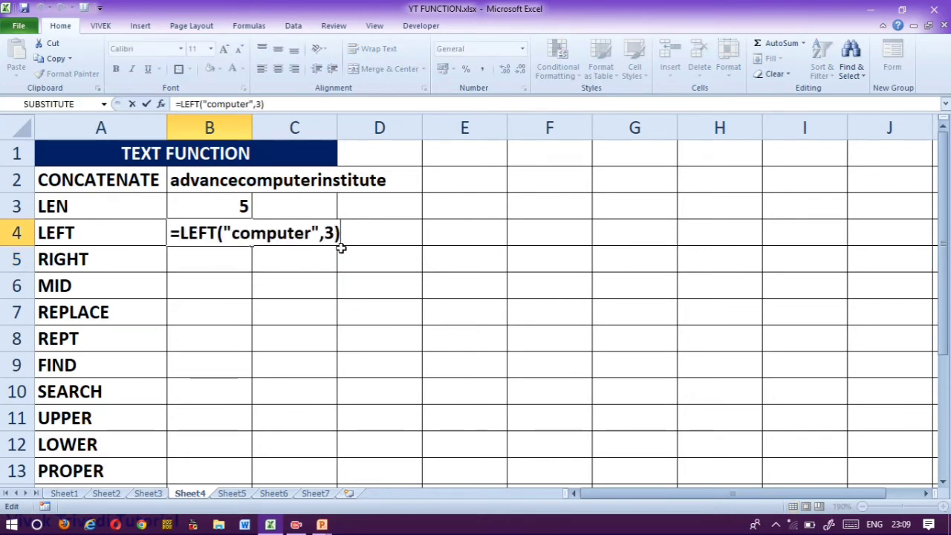
left_click(268, 234)
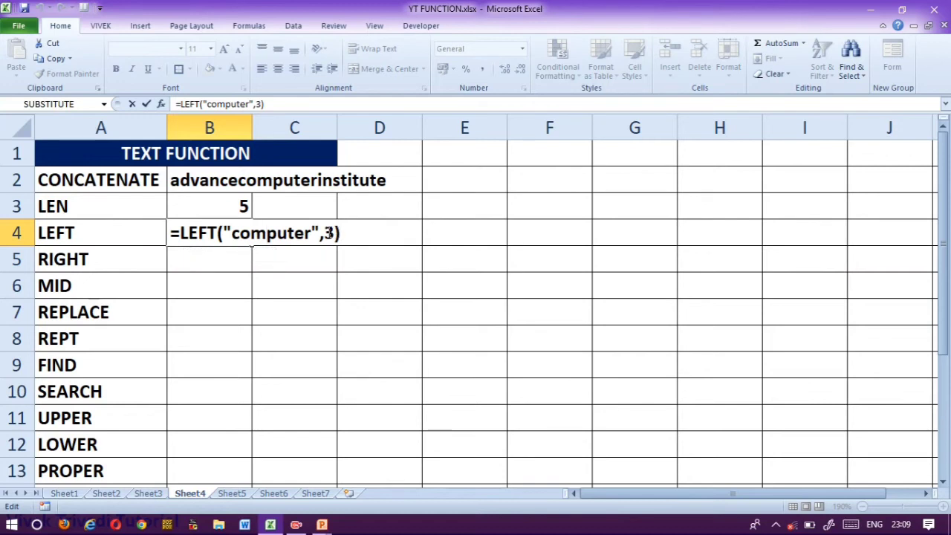
left_click(323, 233)
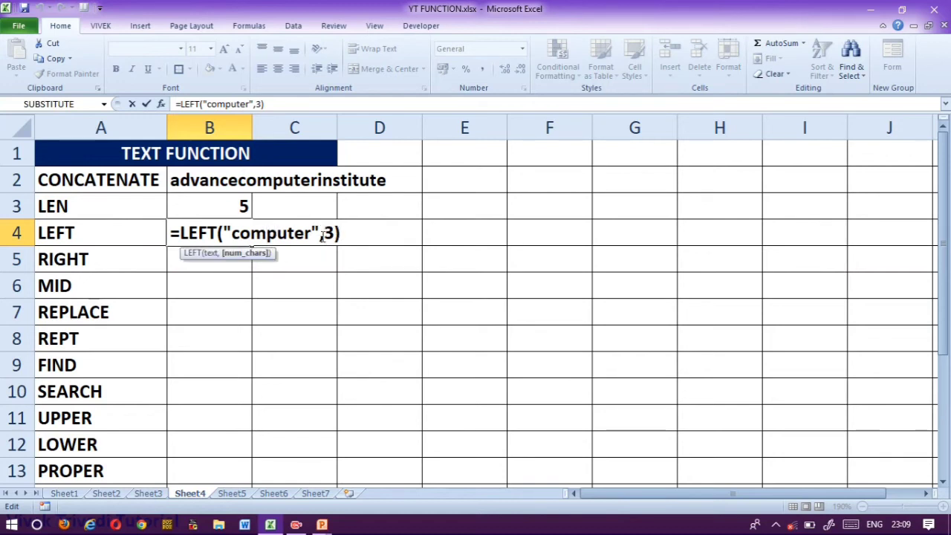
key("Delete")
type("4")
key("Return")
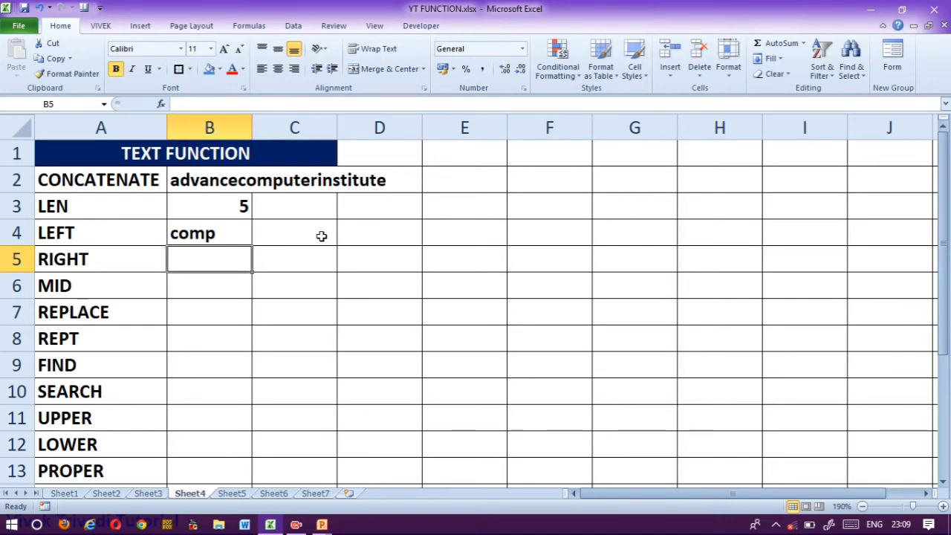
key("Up")
key("F2")
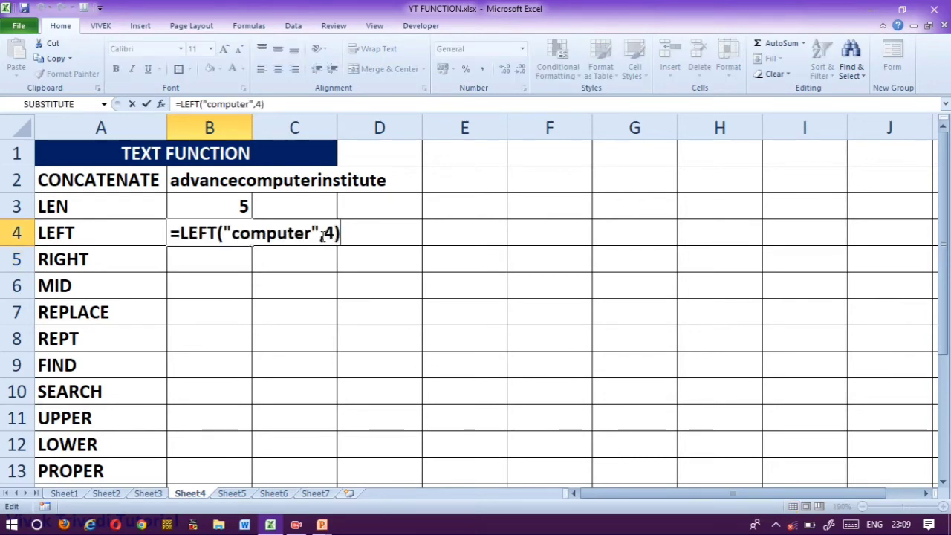
key("Return")
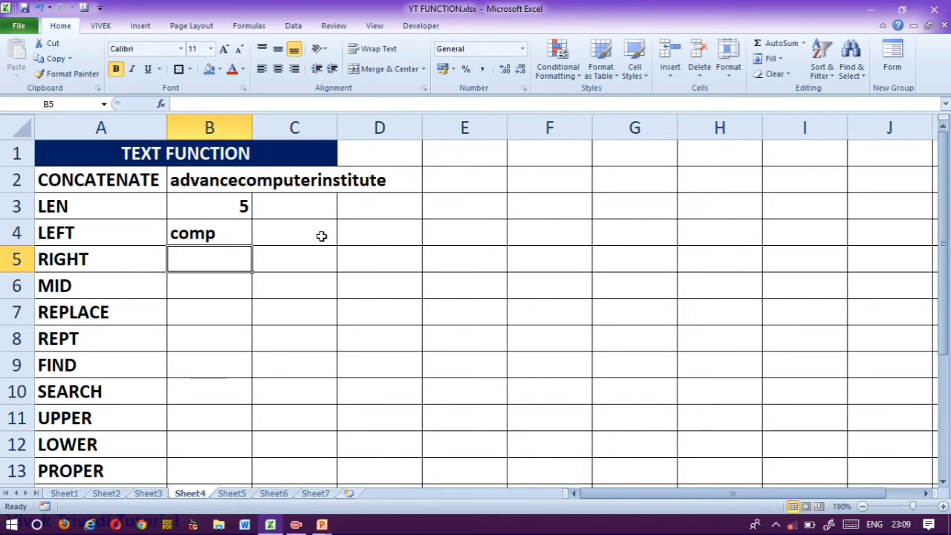
Enter =RIGHT("computer",3) in B5 so it shows ter, then recheck it.
type("right")
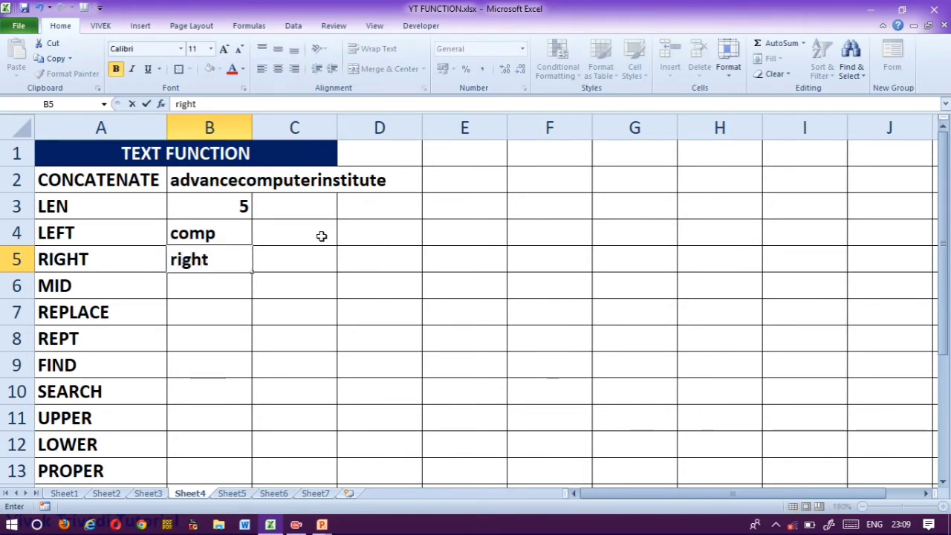
type("(")
key("BackSpace")
key("BackSpace")
key("BackSpace")
key("BackSpace")
key("BackSpace")
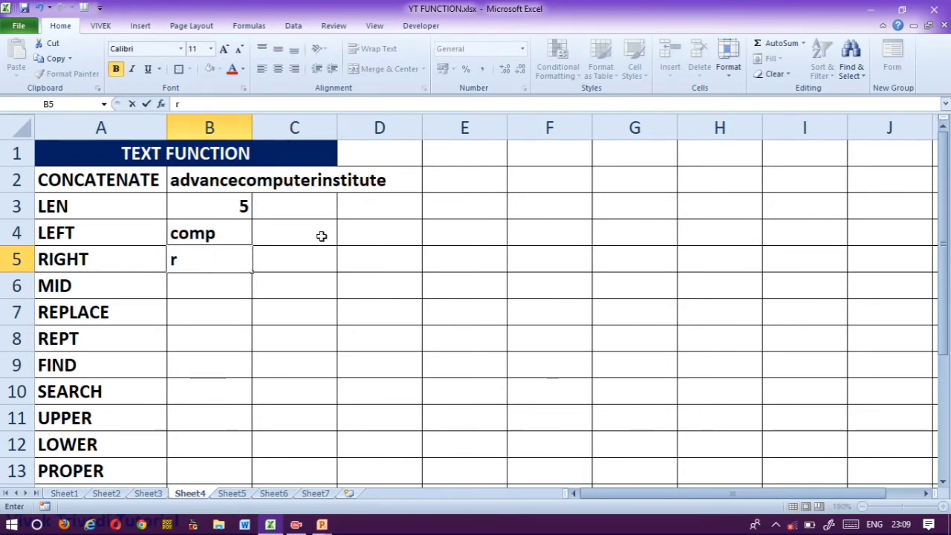
type("=")
key("BackSpace")
key("BackSpace")
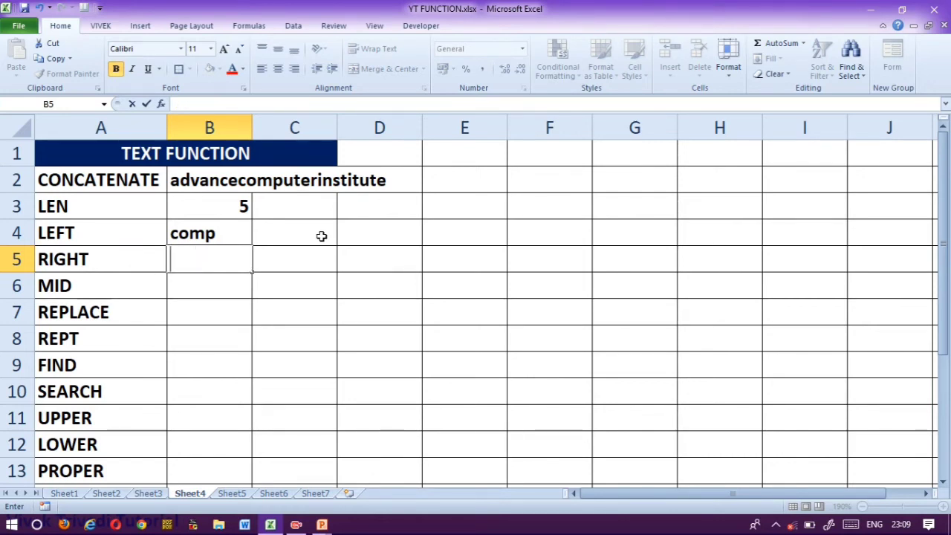
type("=r")
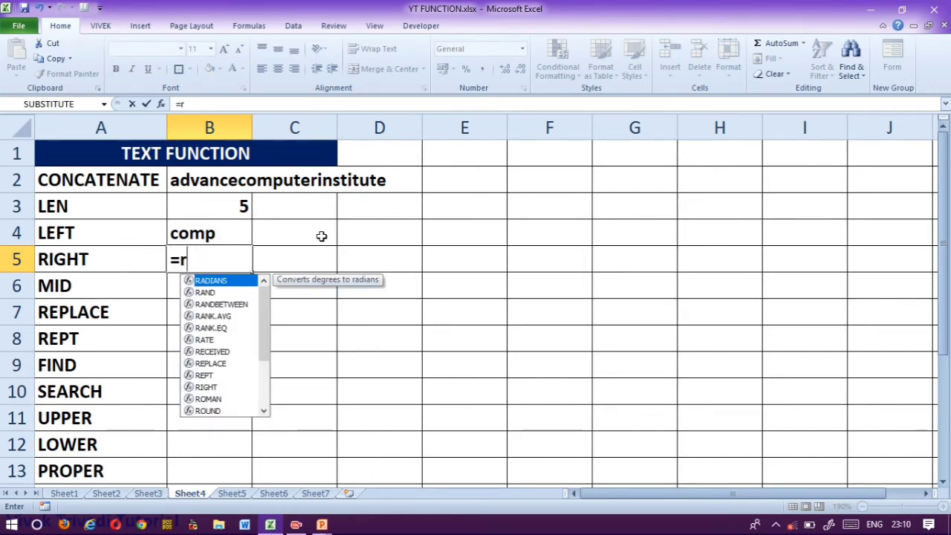
type("ight(")
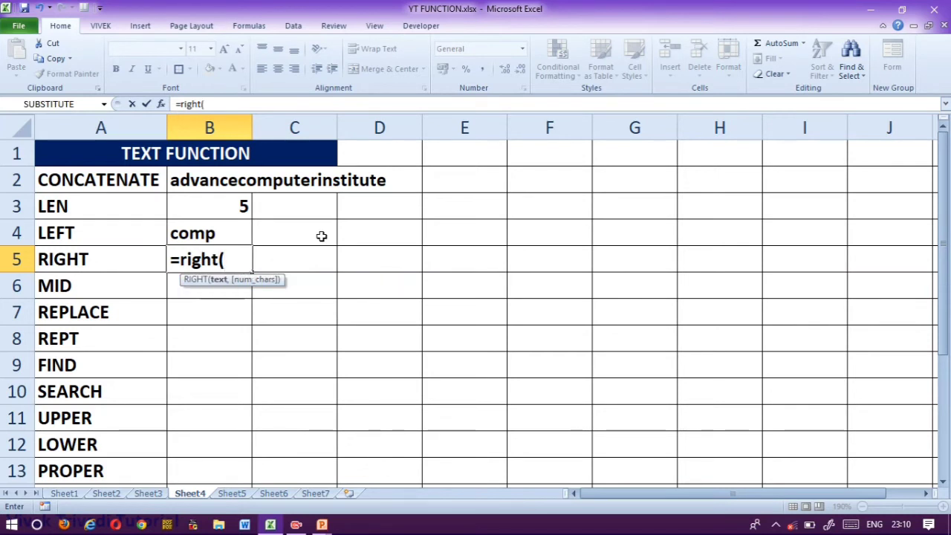
type("\"comp")
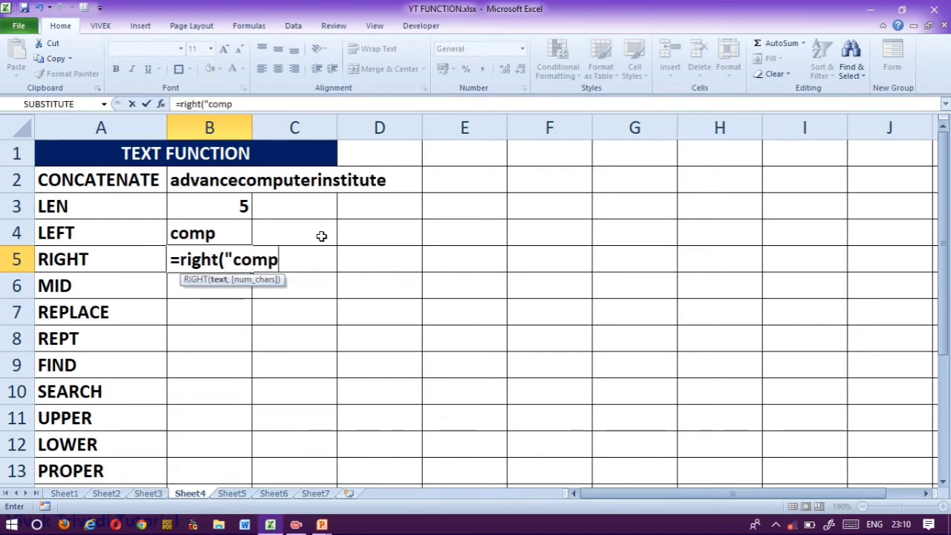
type("uter\",")
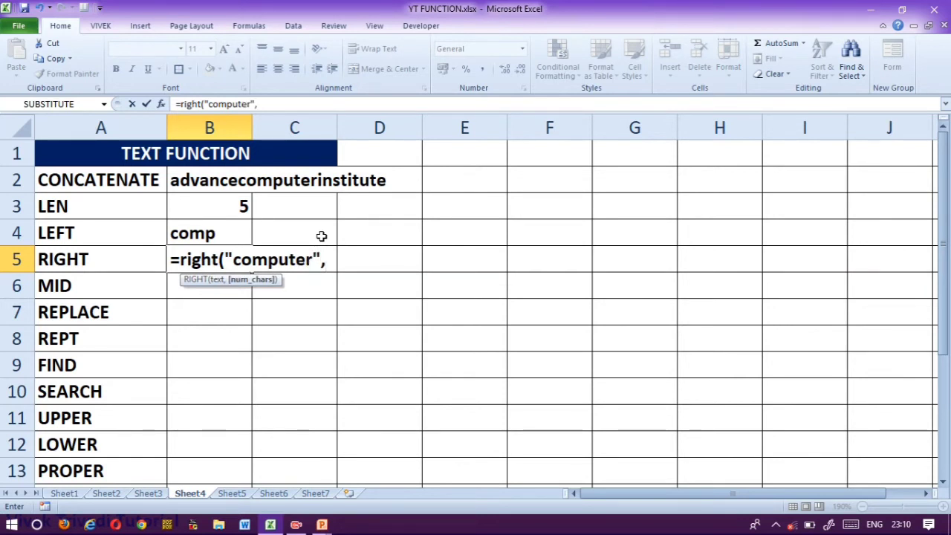
type("3)")
key("Return")
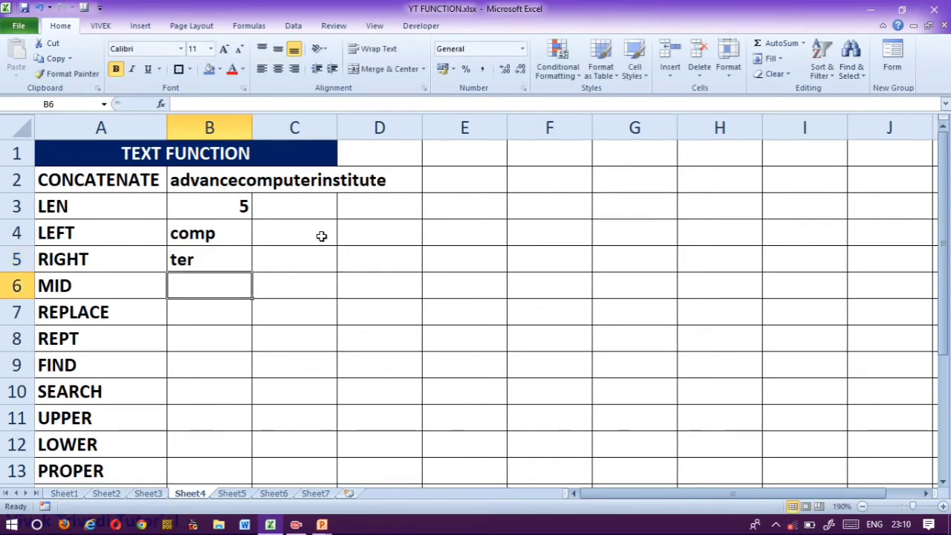
key("Up")
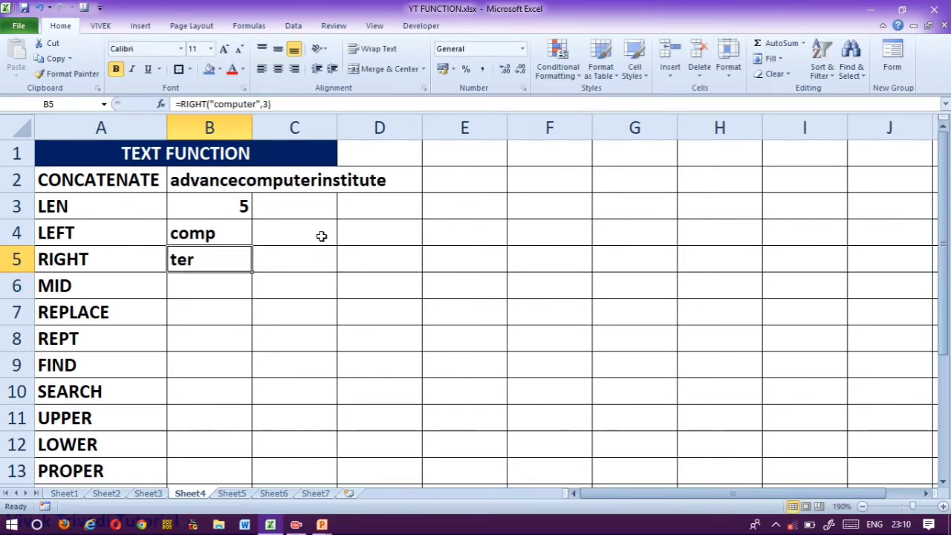
key("F2")
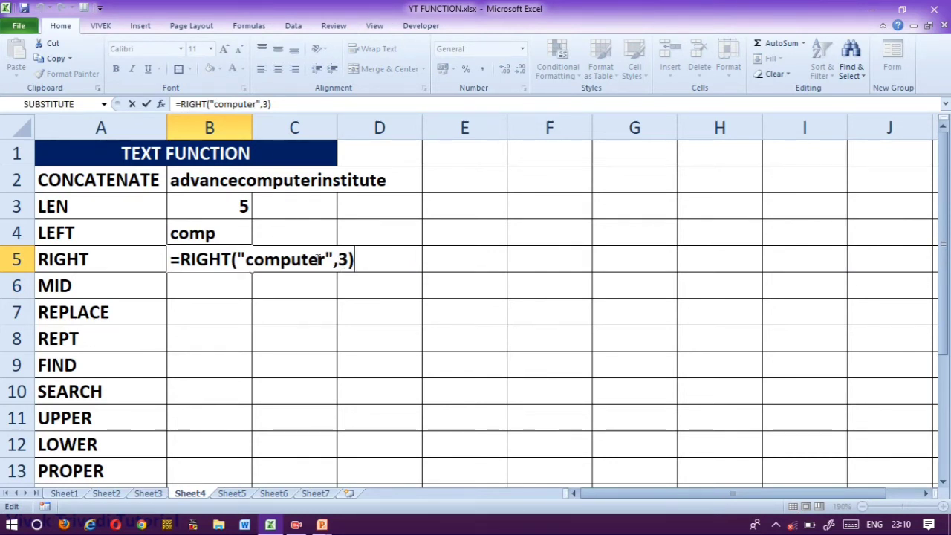
key("Return")
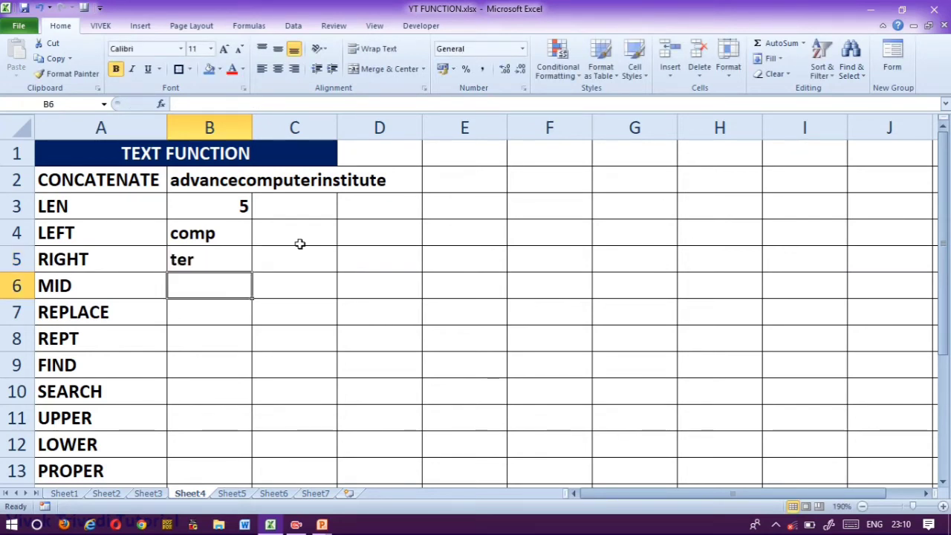
Type a MID formula in B6 on a quoted full name with 5,5, then dismiss the error.
type("=mi")
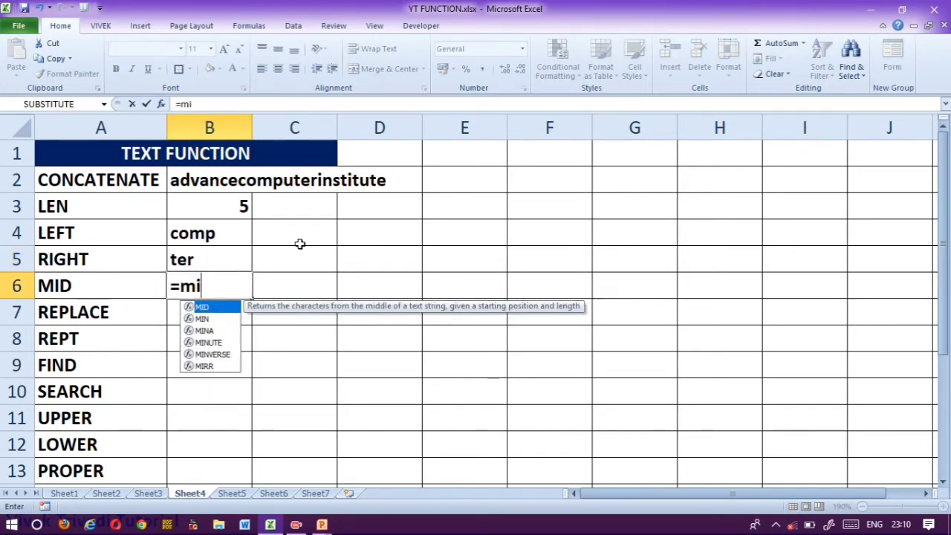
type("d(")
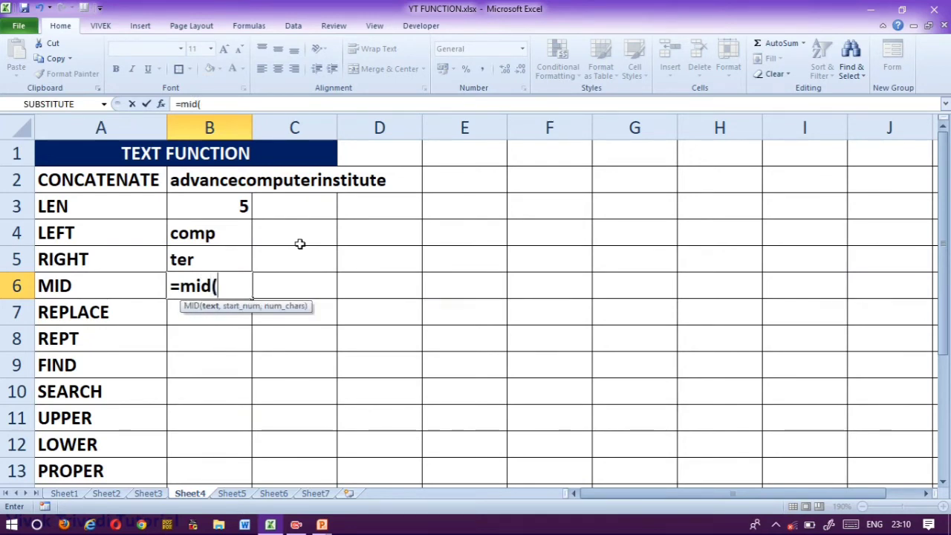
type("\"")
key("Return")
key("Return")
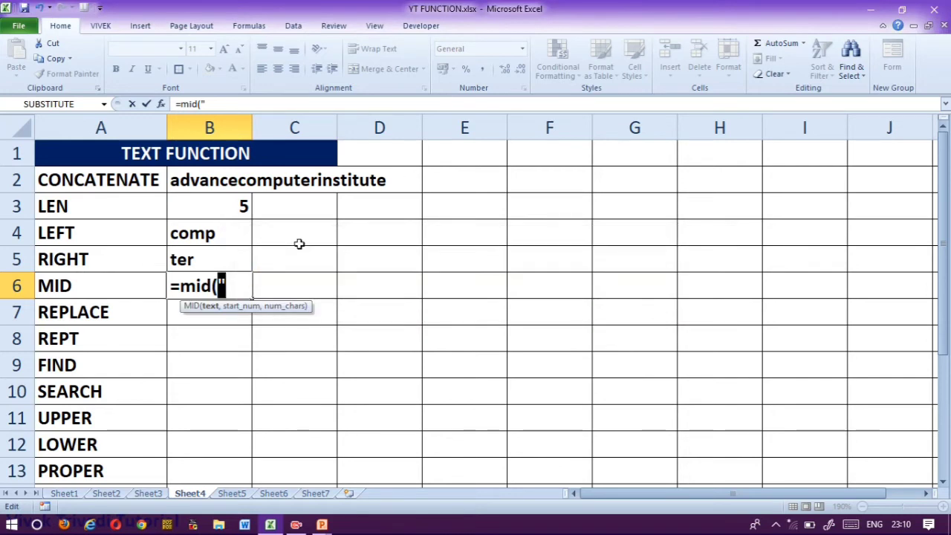
type("a")
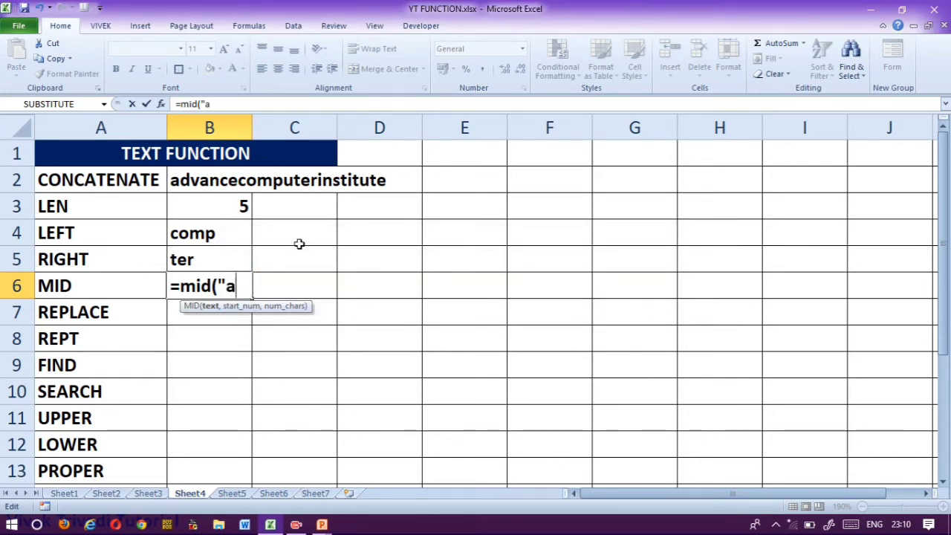
type("mit kumar s")
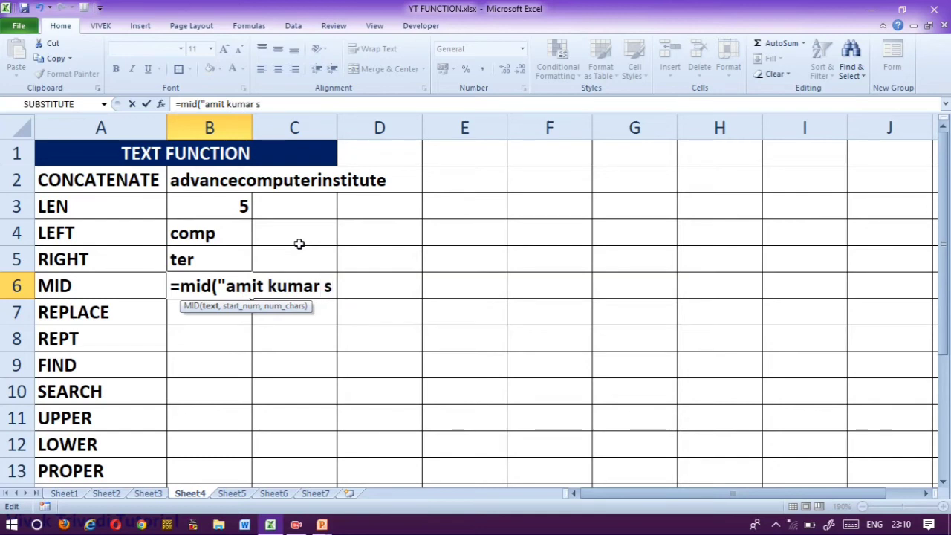
type("ingh")
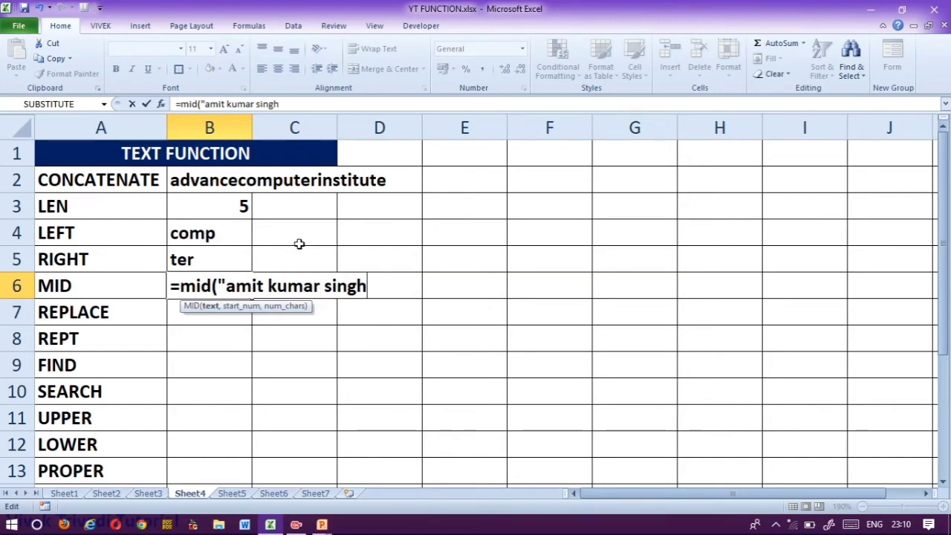
type("\"")
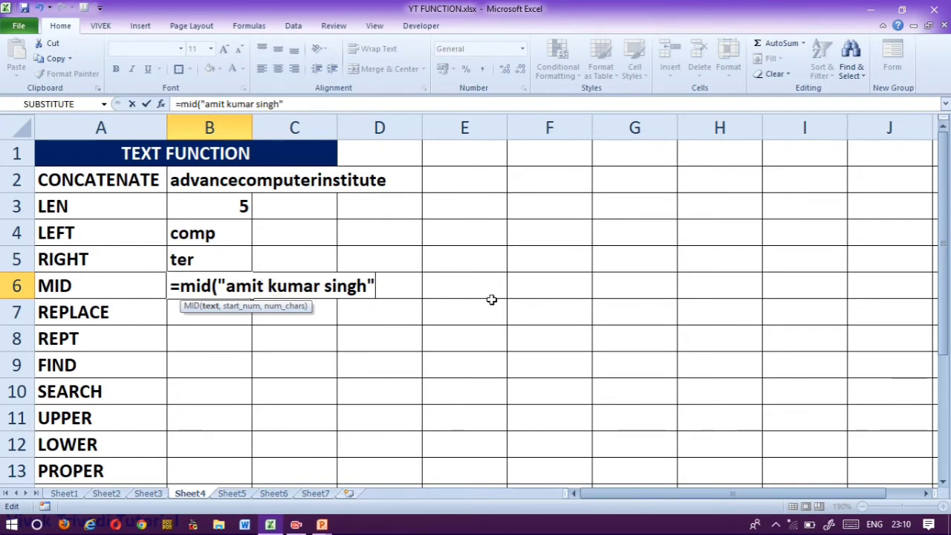
type("5,")
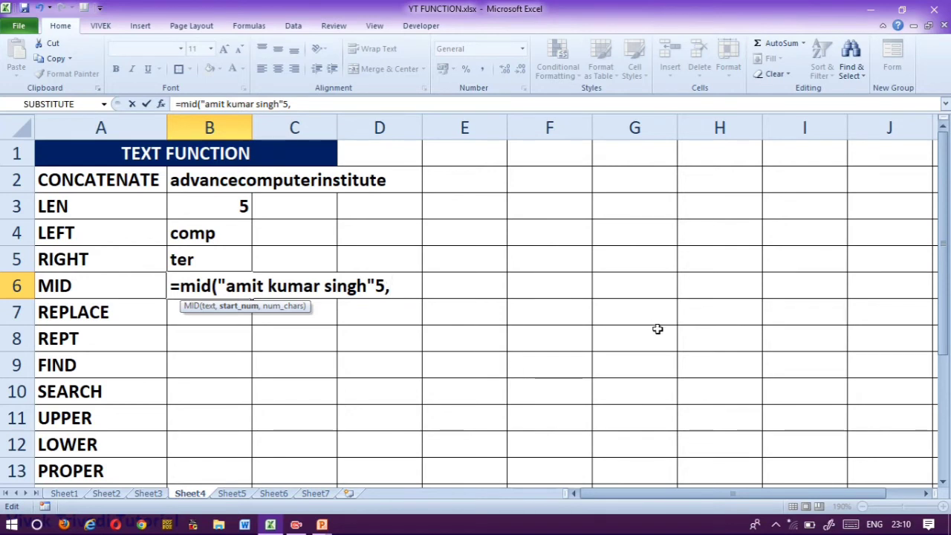
type("5)")
key("Return")
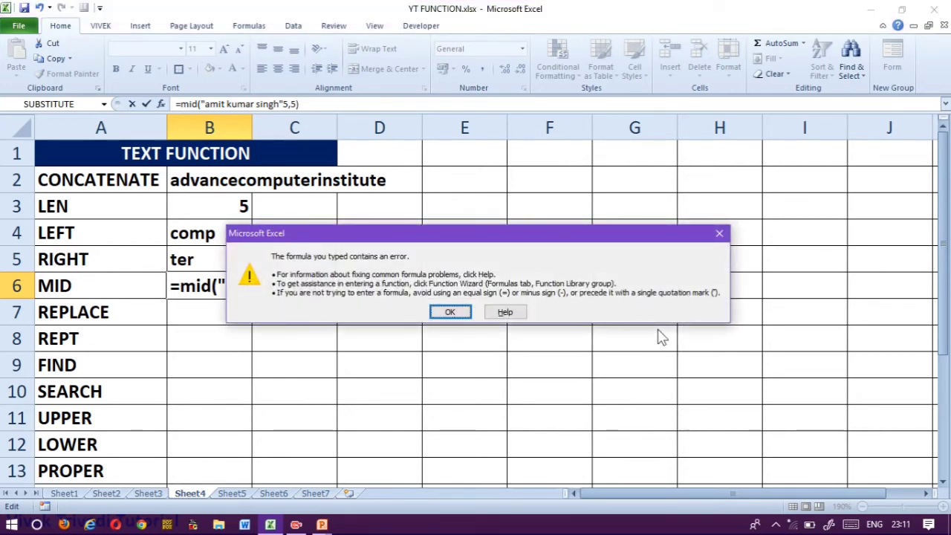
key("Return")
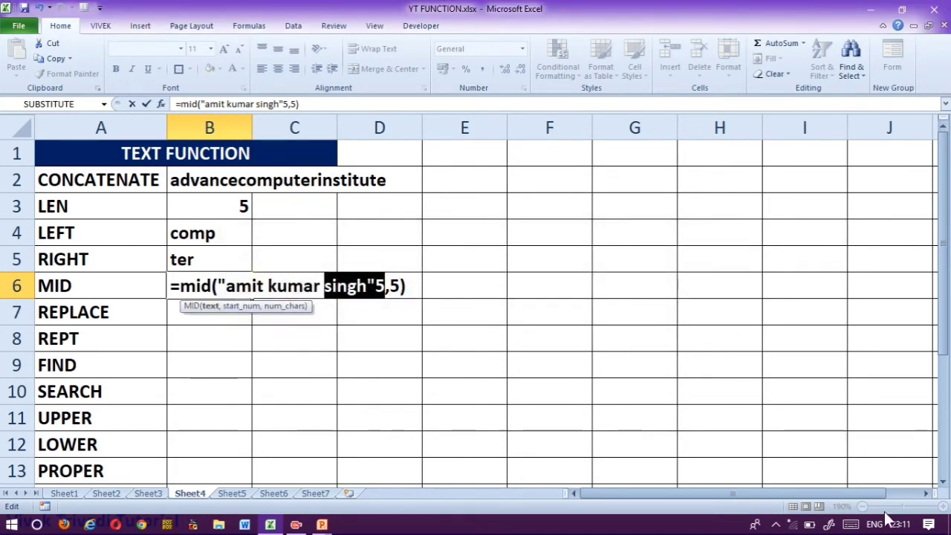
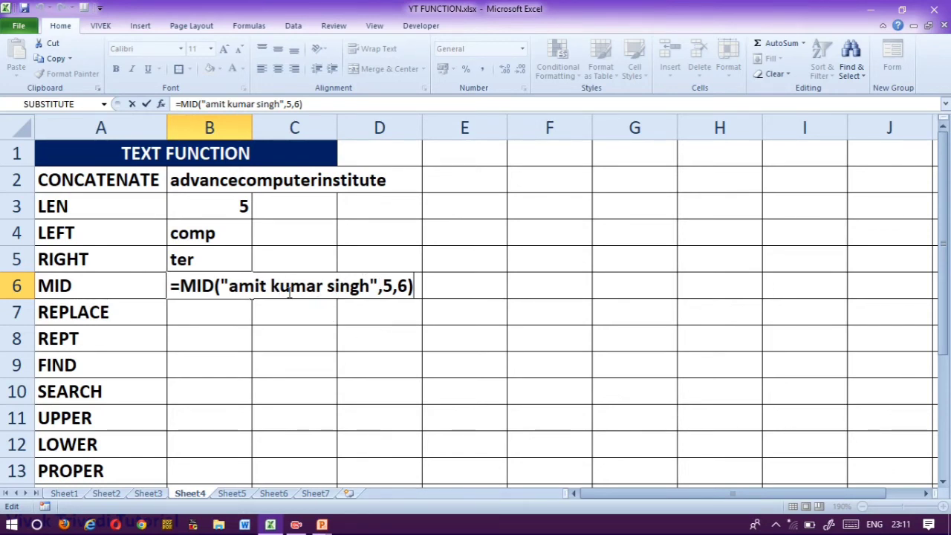
Commit B6's MID formula (start 5, length 6) so it returns the middle name.
key("Return")
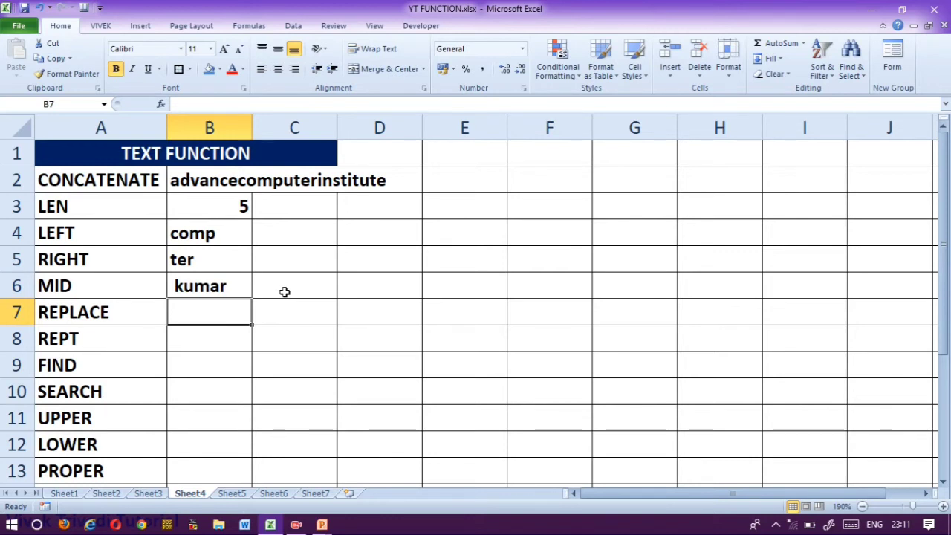
type("=rep")
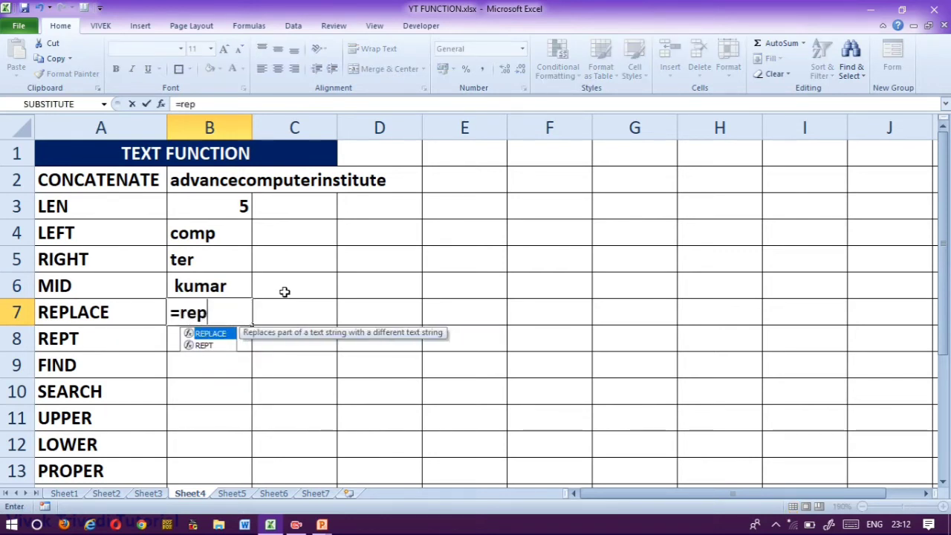
Enter a REPLACE formula in B7 that replaces 6 characters from position 6 with a new surname, and recheck it.
key("Tab")
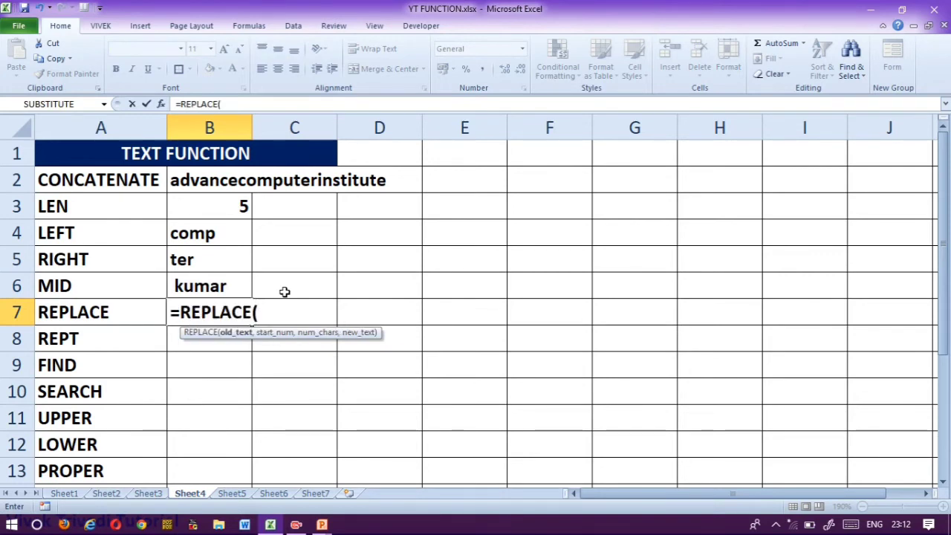
type("\"amit g")
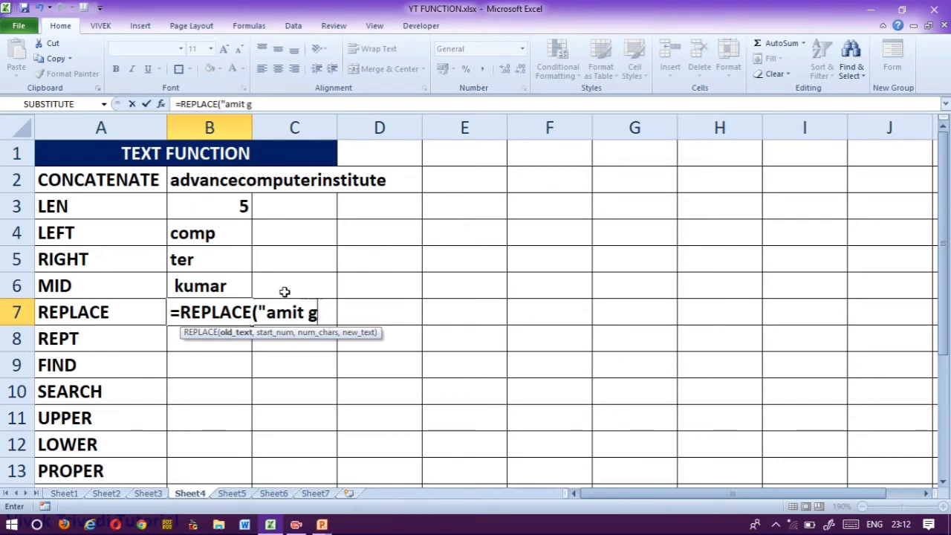
type("upta\",")
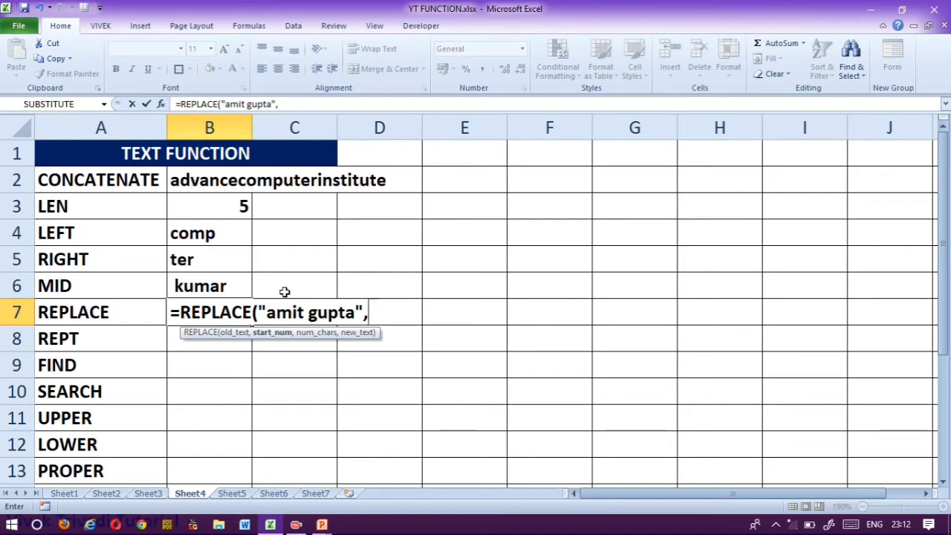
type("6,6")
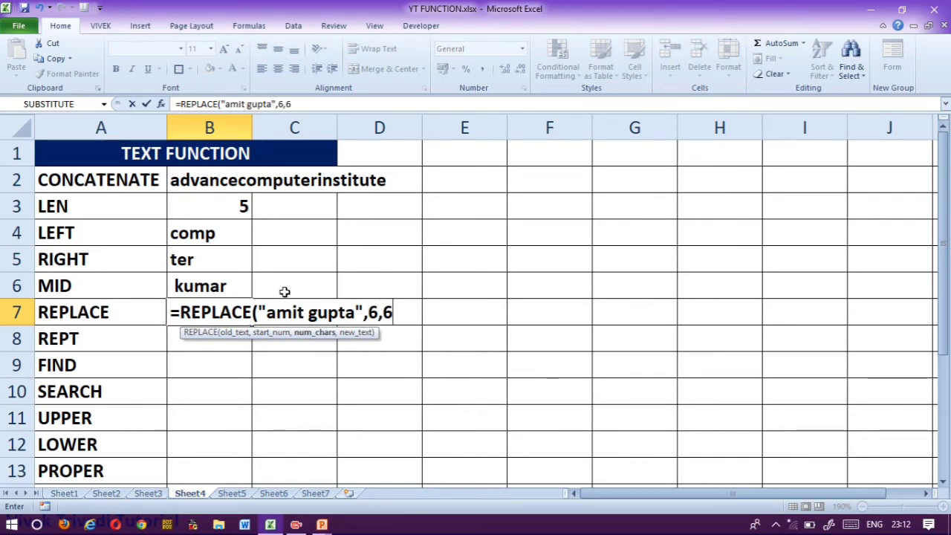
type(",\"")
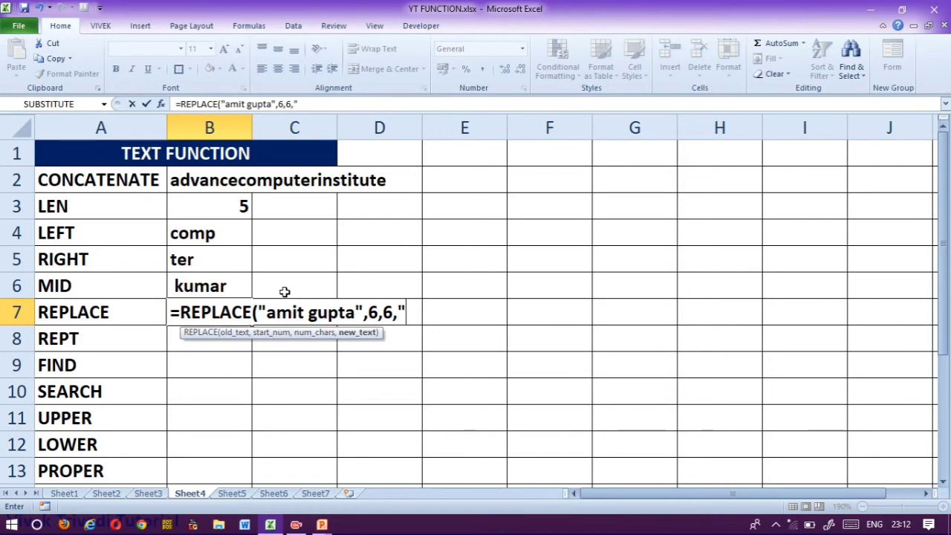
type("saxe")
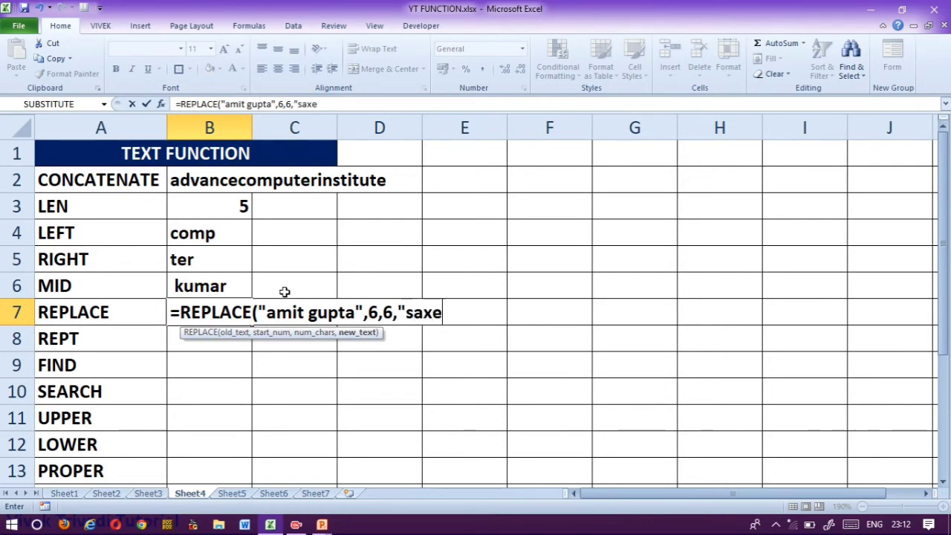
type("na\")")
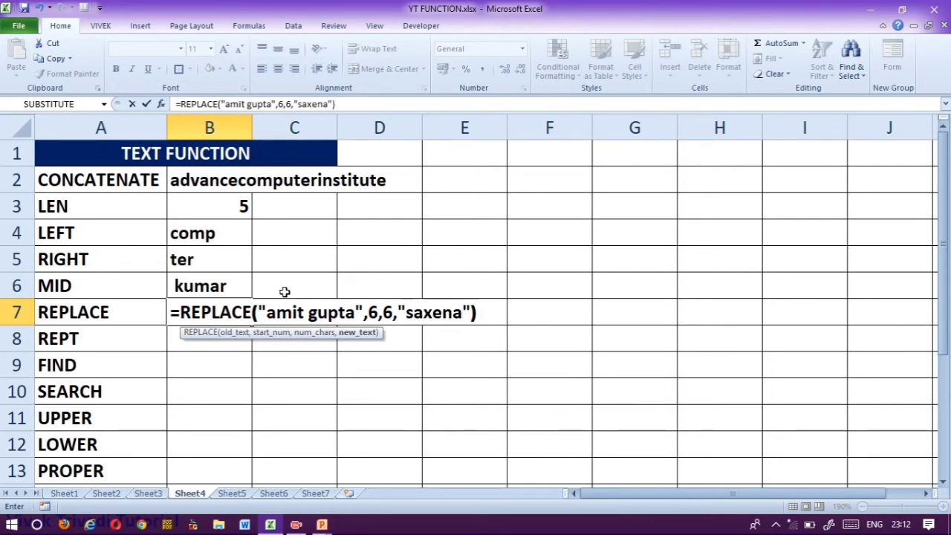
key("Return")
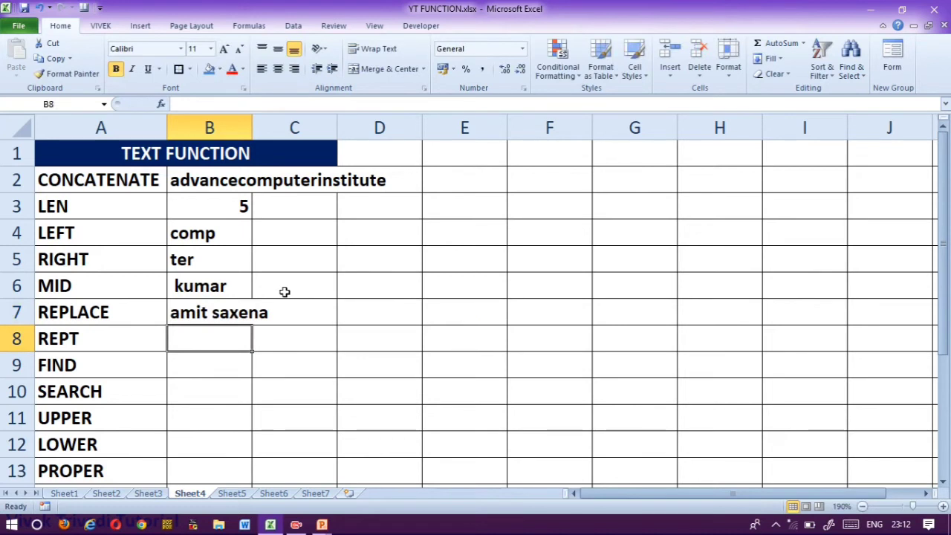
key("Up")
key("F2")
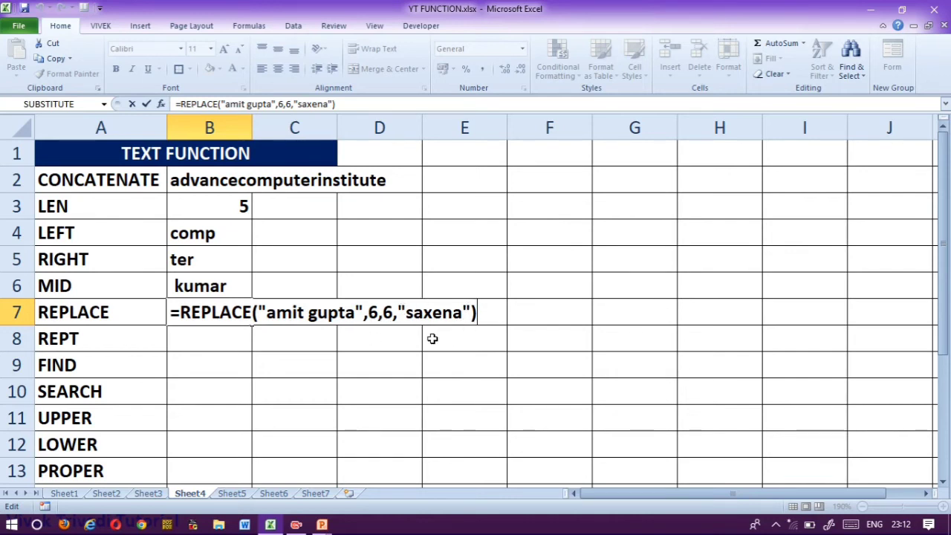
key("Return")
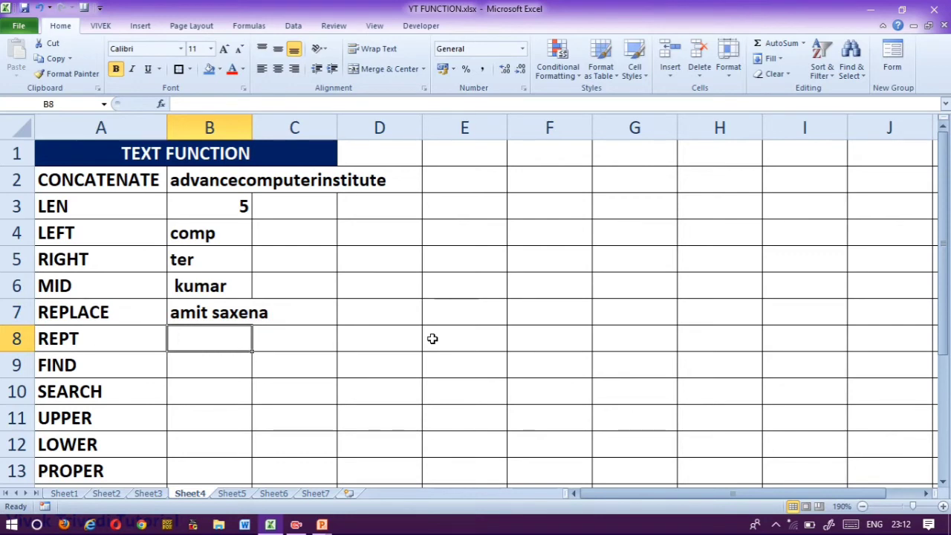
type("=")
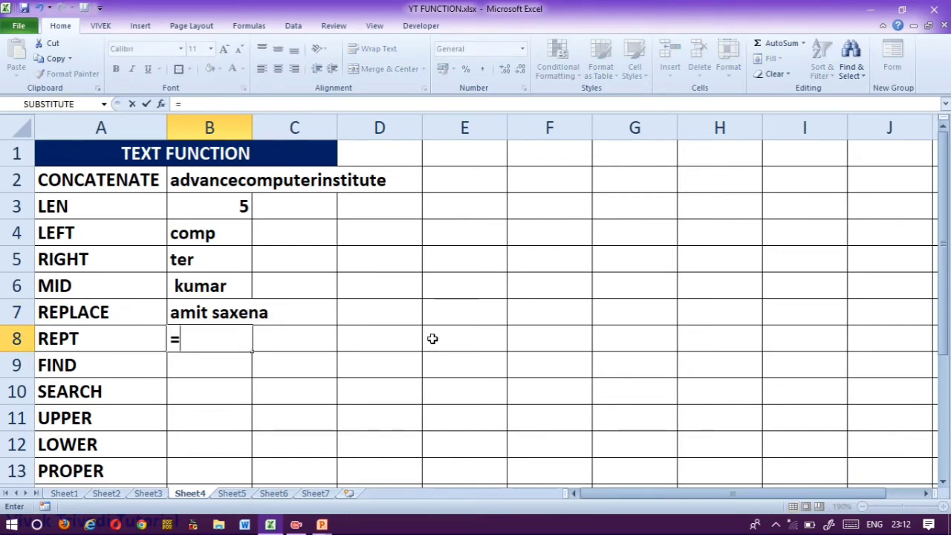
type("re")
Enter a REPT formula in B8 repeating the sample first name 4 times.
key("Down")
key("Down")
key("Tab")
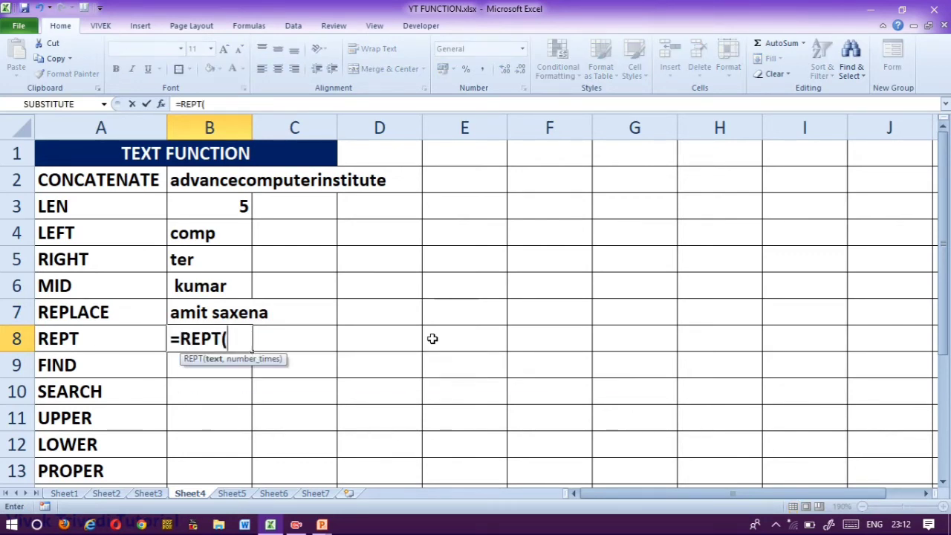
type("\"")
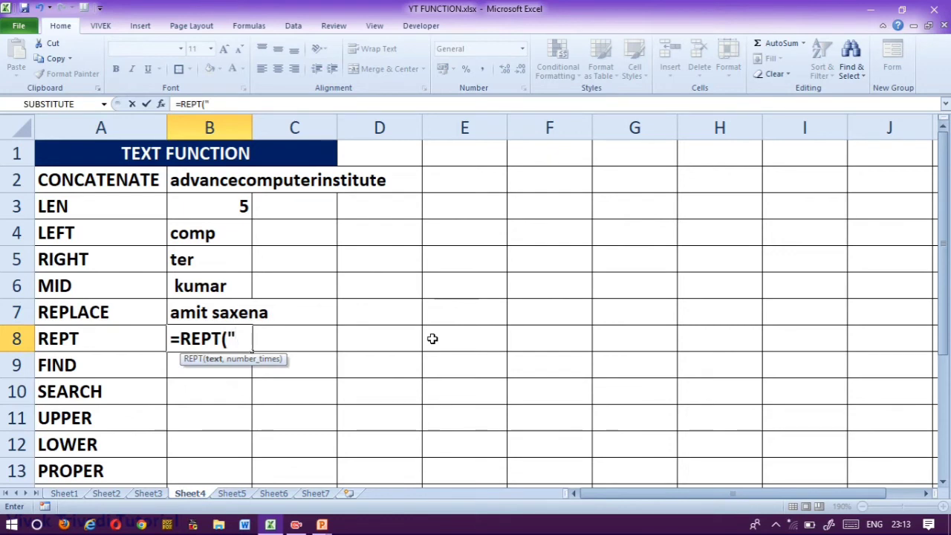
type("com")
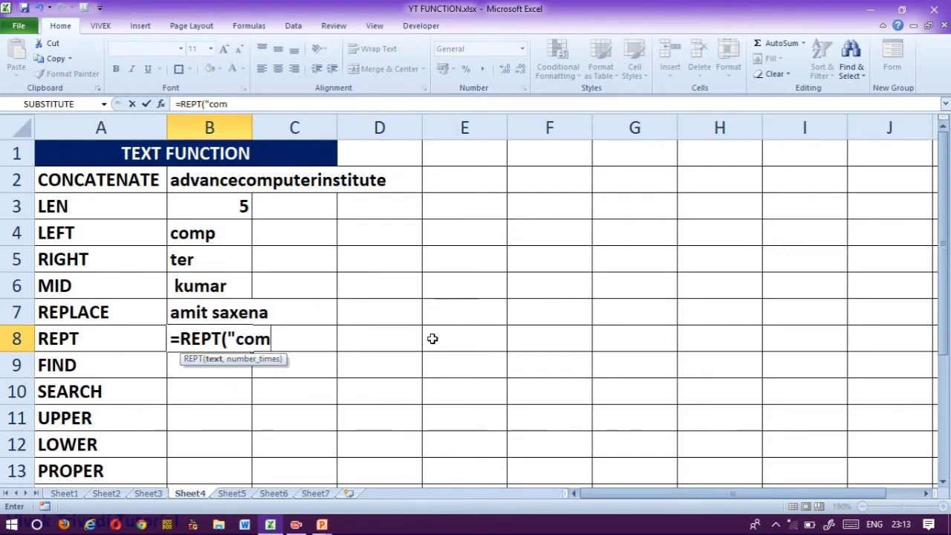
key("BackSpace")
key("BackSpace")
key("BackSpace")
key("BackSpace")
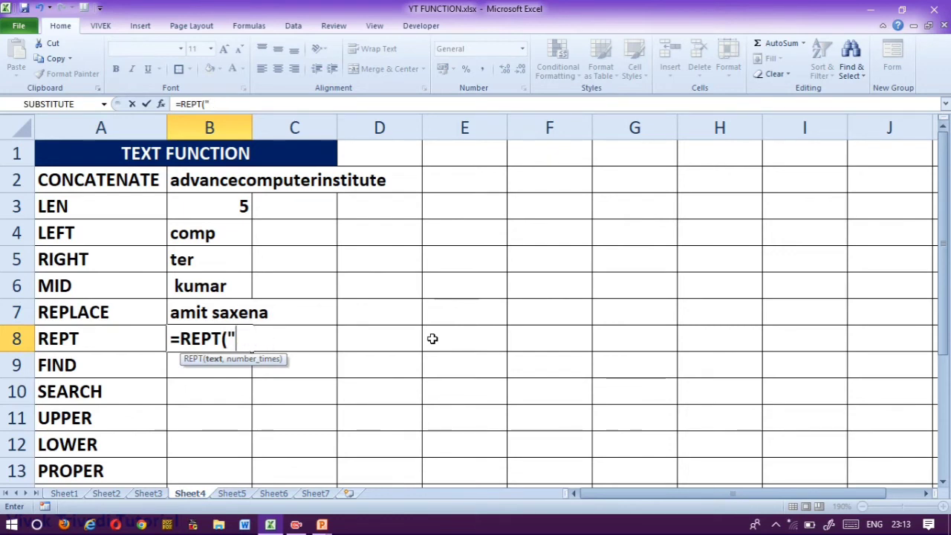
type("\"amit")
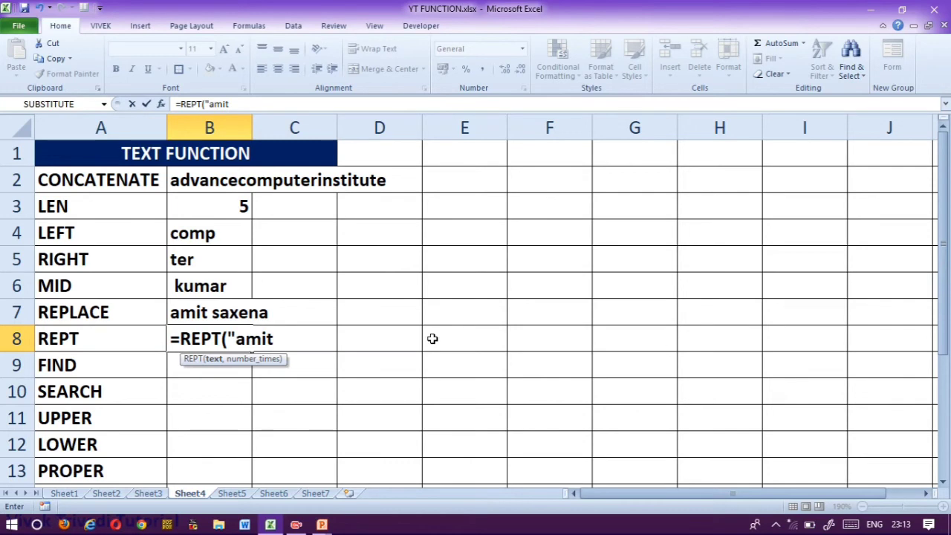
type("\",4)")
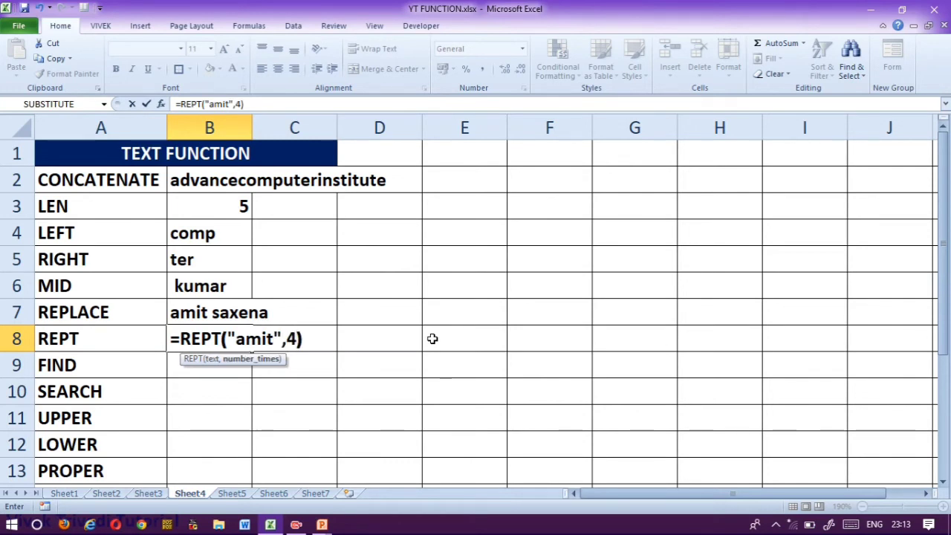
key("Return")
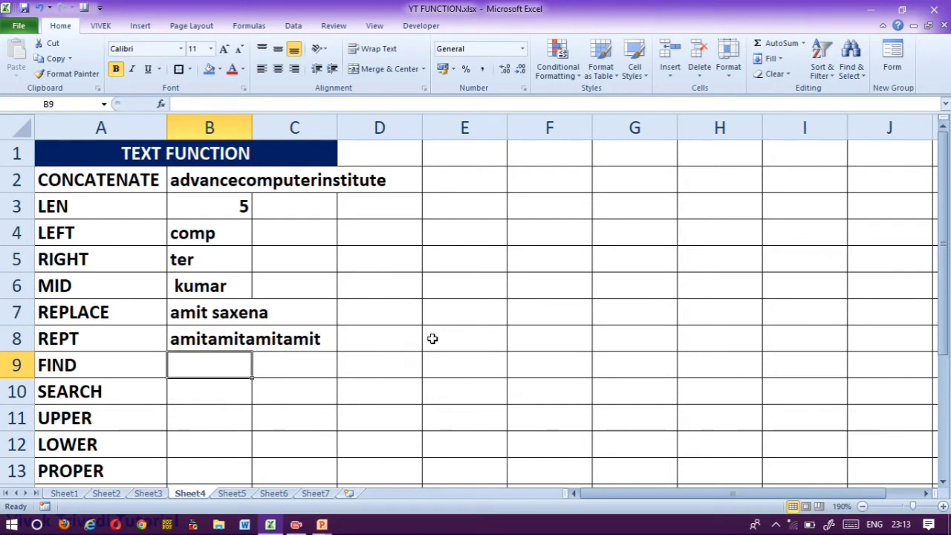
Edit B8's REPT formula to add a separating space and repeat the name 10 times.
key("Up")
key("F2")
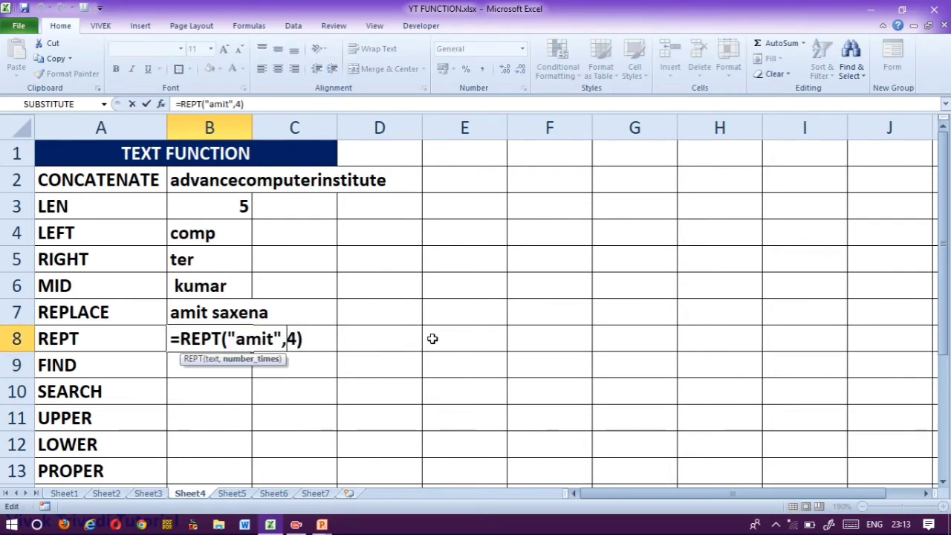
key("Left")
key("Left")
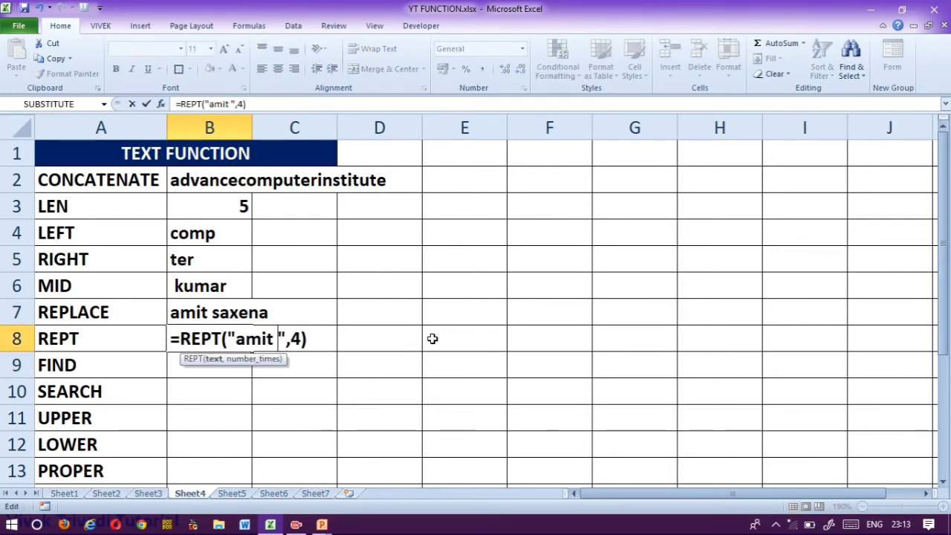
key("Return")
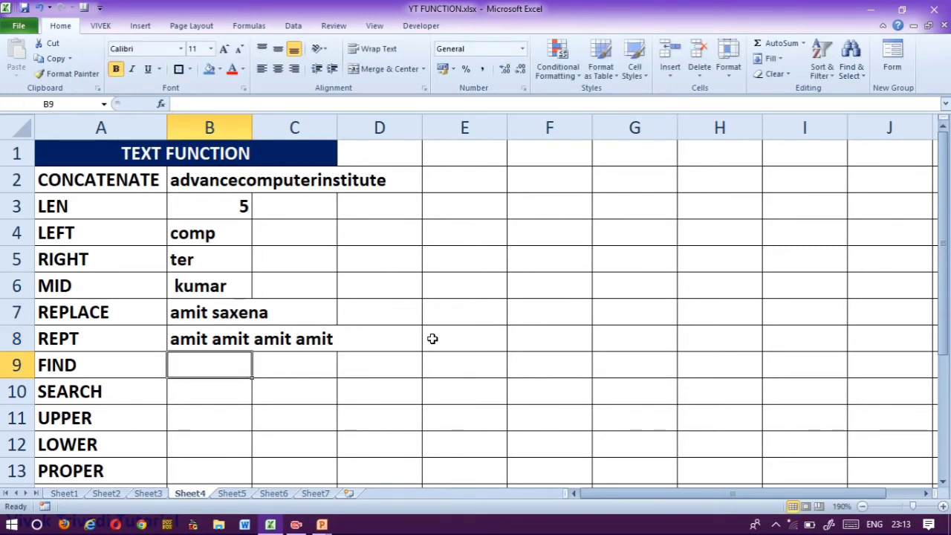
key("Up")
key("F2")
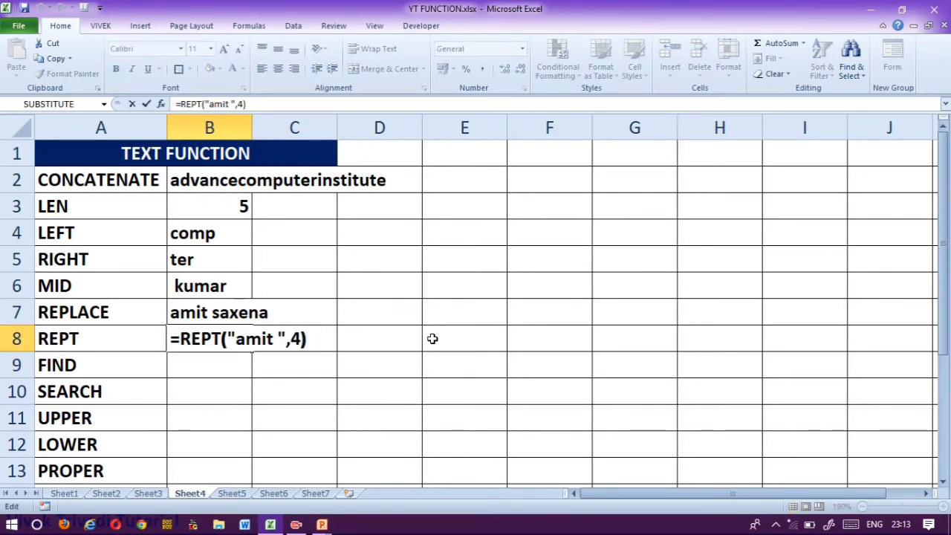
key("Left")
key("BackSpace")
type("10")
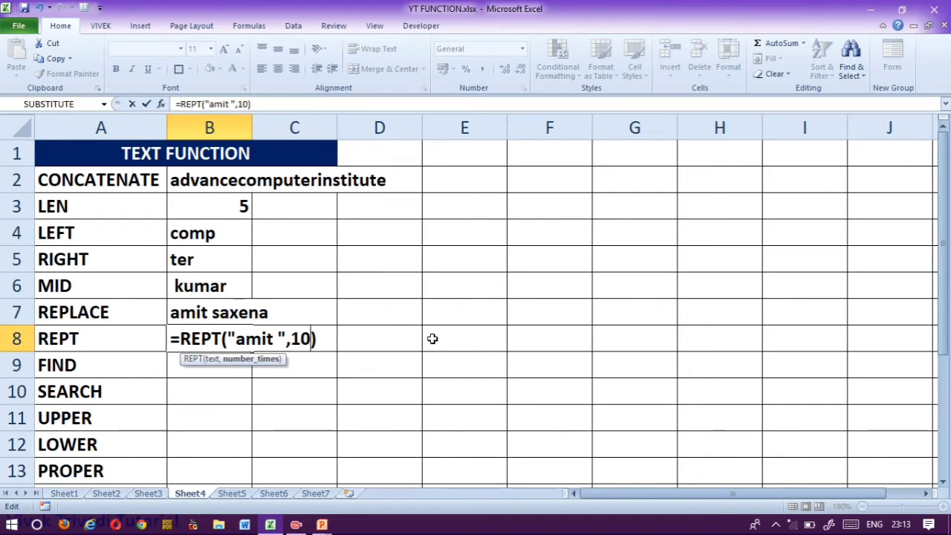
key("Return")
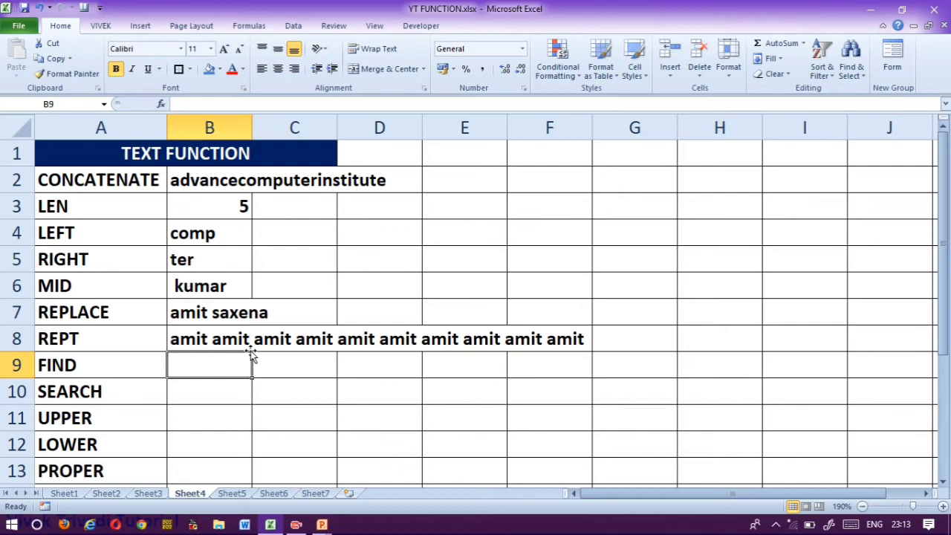
Enter =FIND("t","computer") in B9, fixing the missing quotation mark.
type("=")
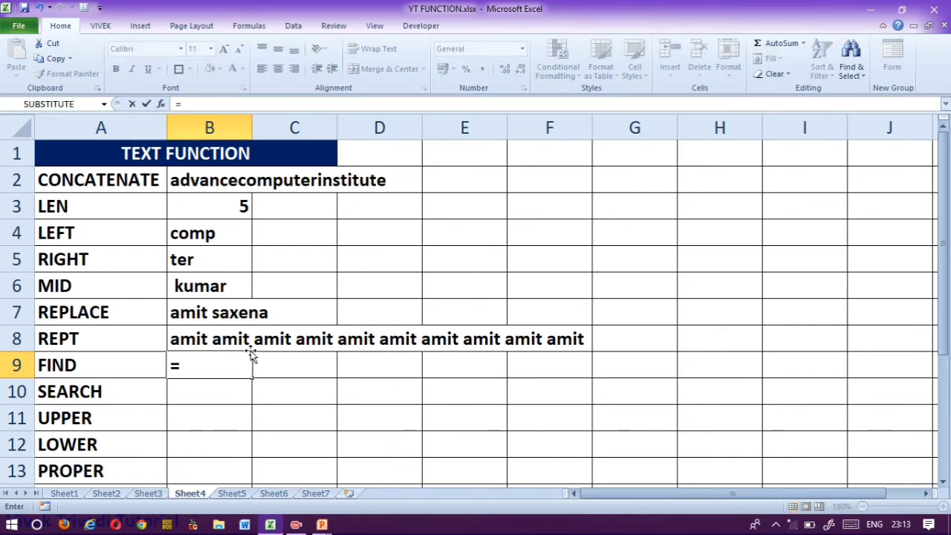
type("find(")
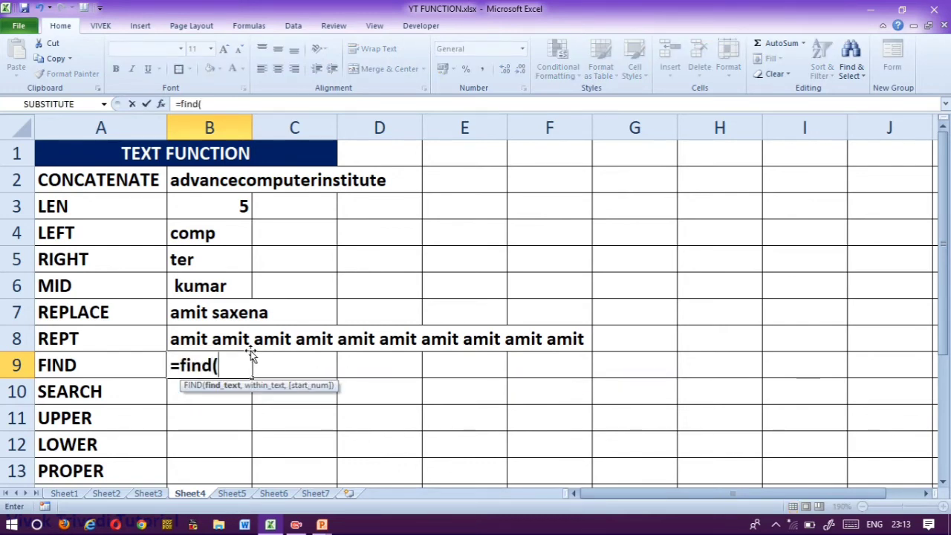
type("\"")
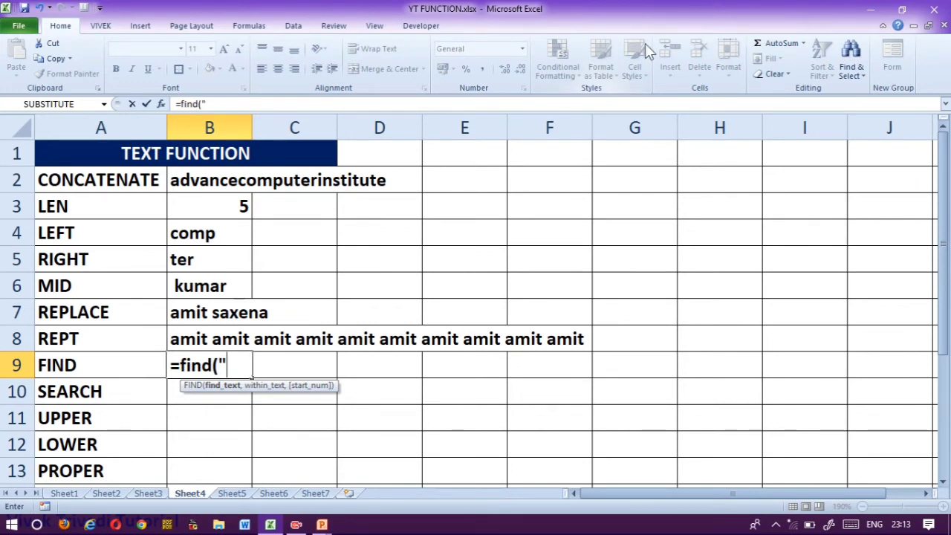
type("t\",com")
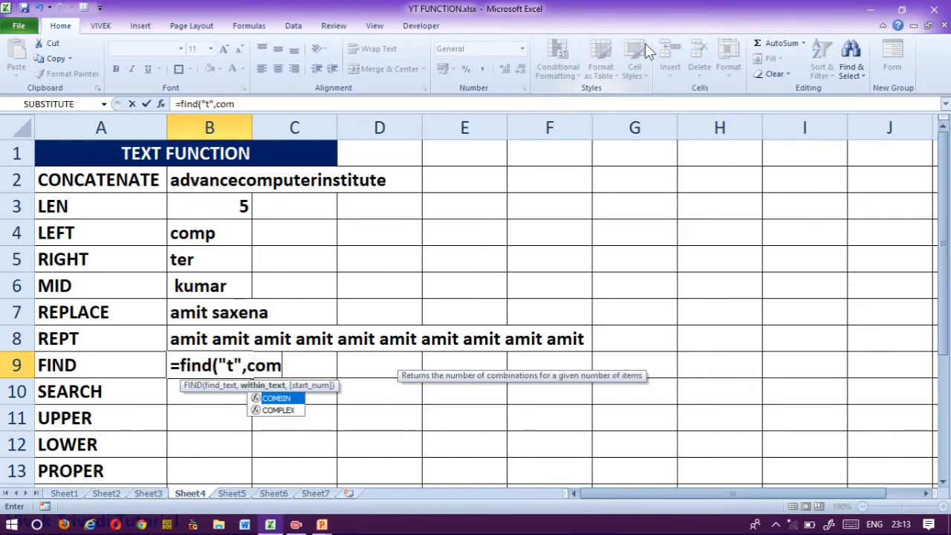
type("puter\")")
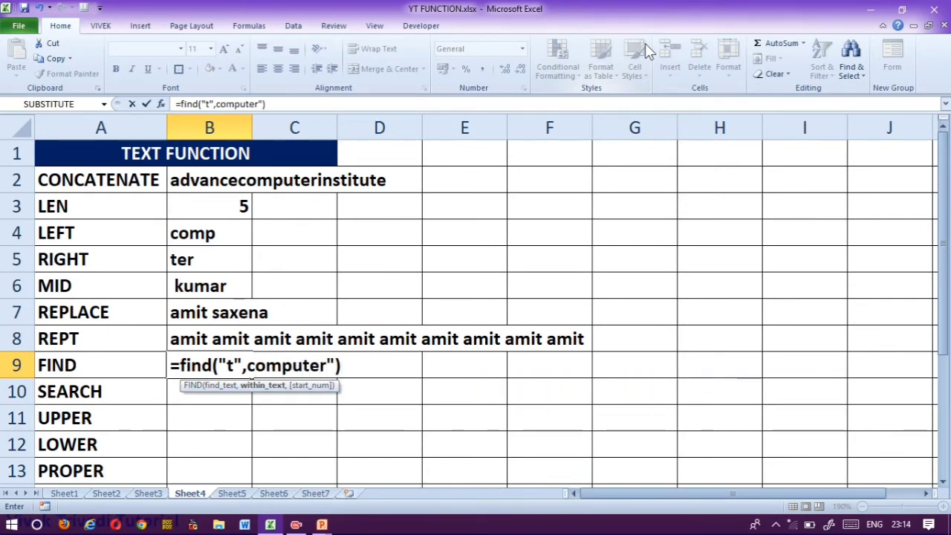
left_click(244, 369)
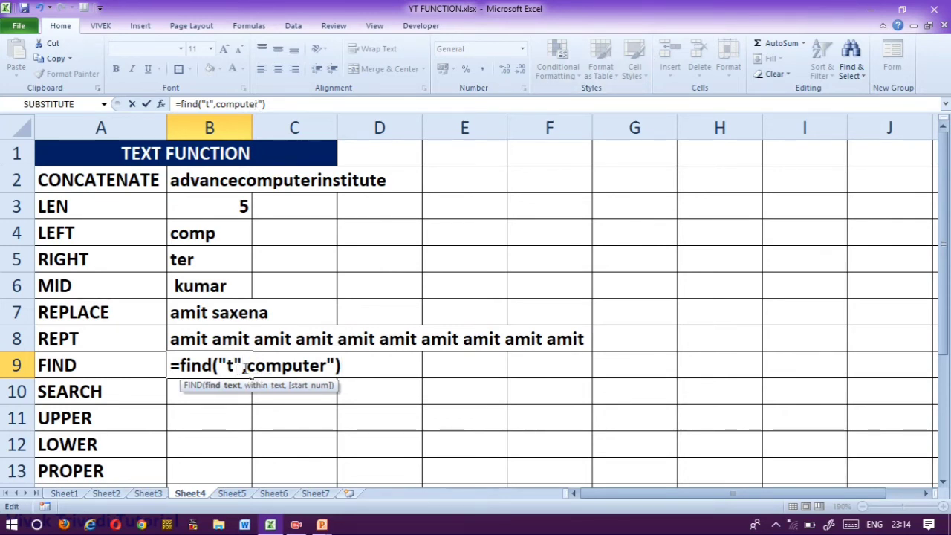
type(",\"")
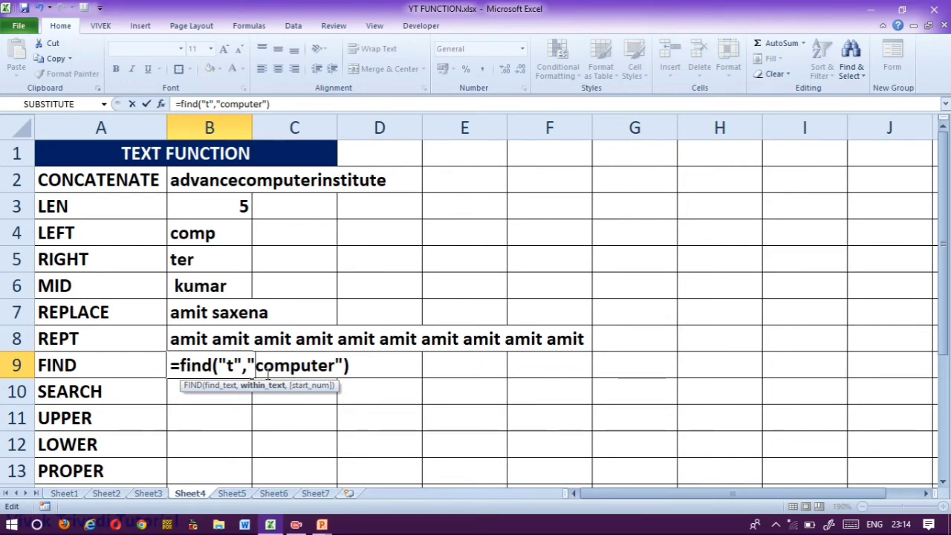
key("Return")
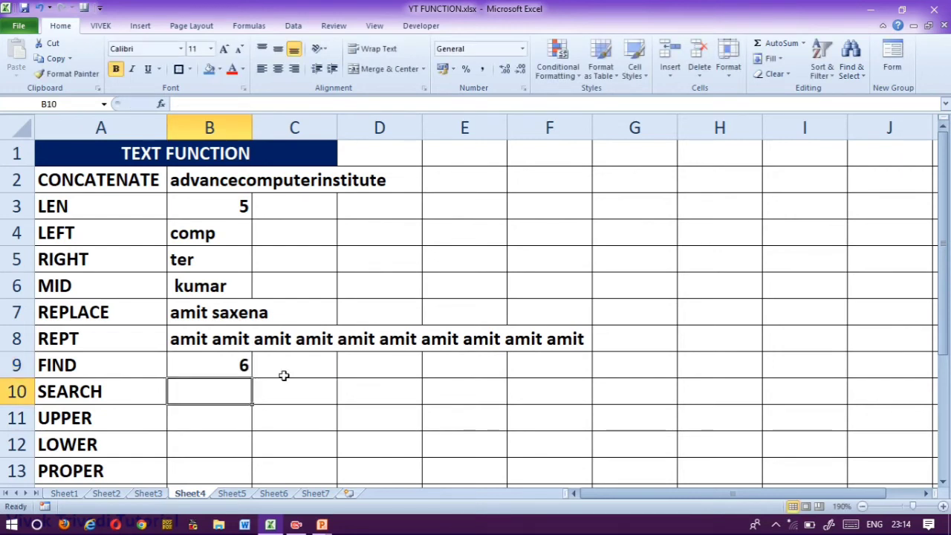
Change B9's FIND to search for "m" so it returns 3, then begin a SEARCH formula.
key("Up")
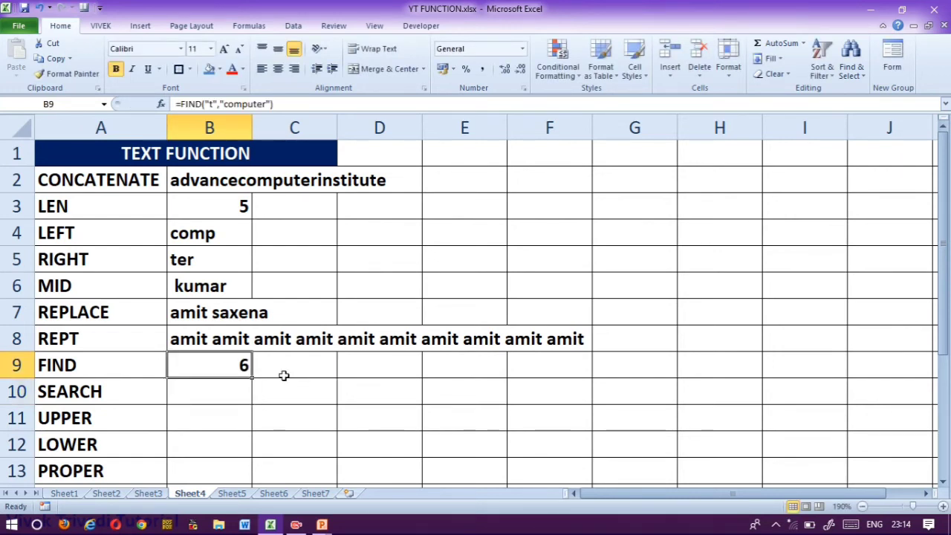
key("F2")
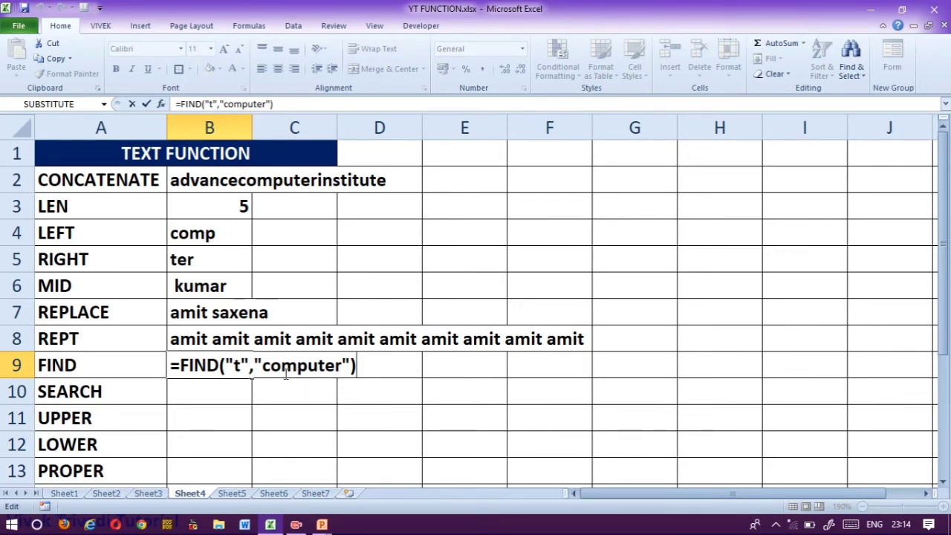
left_click(241, 367)
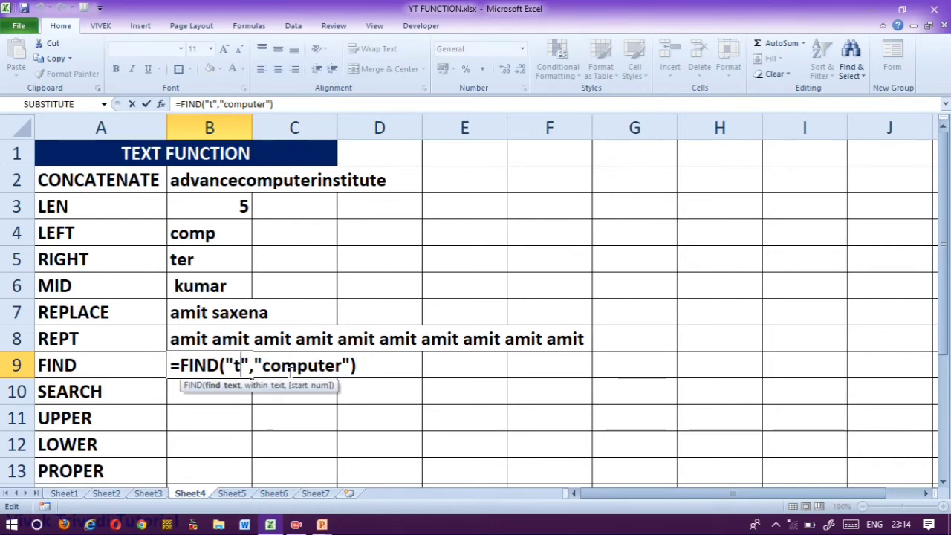
key("BackSpace")
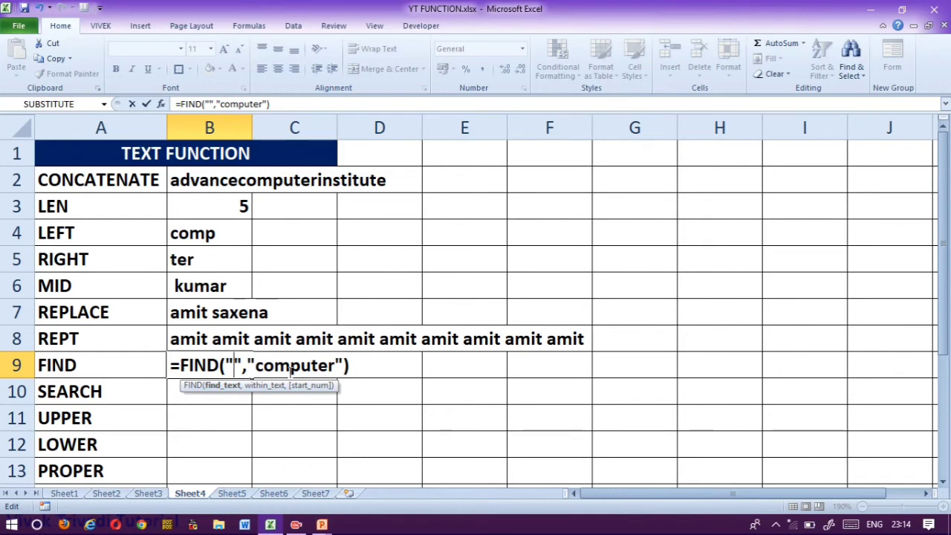
type("m")
key("Return")
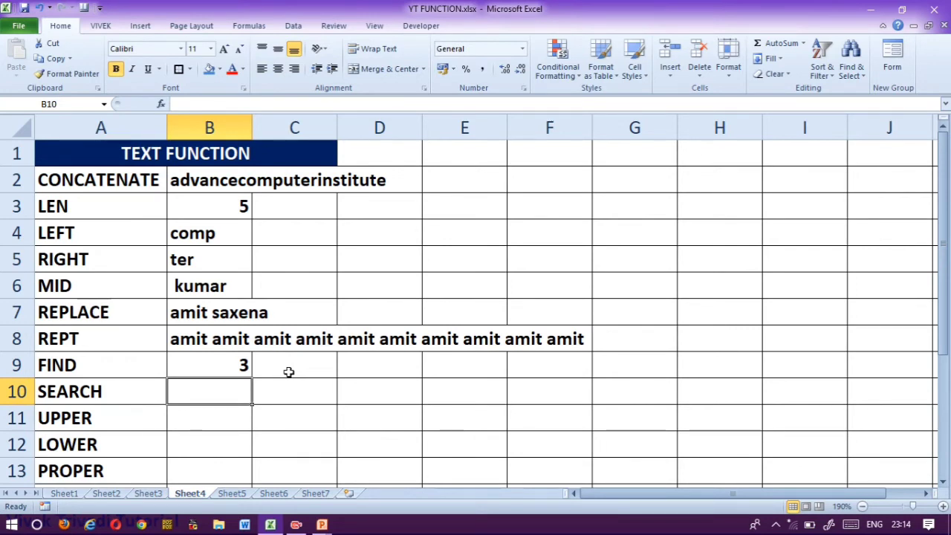
type("=sear")
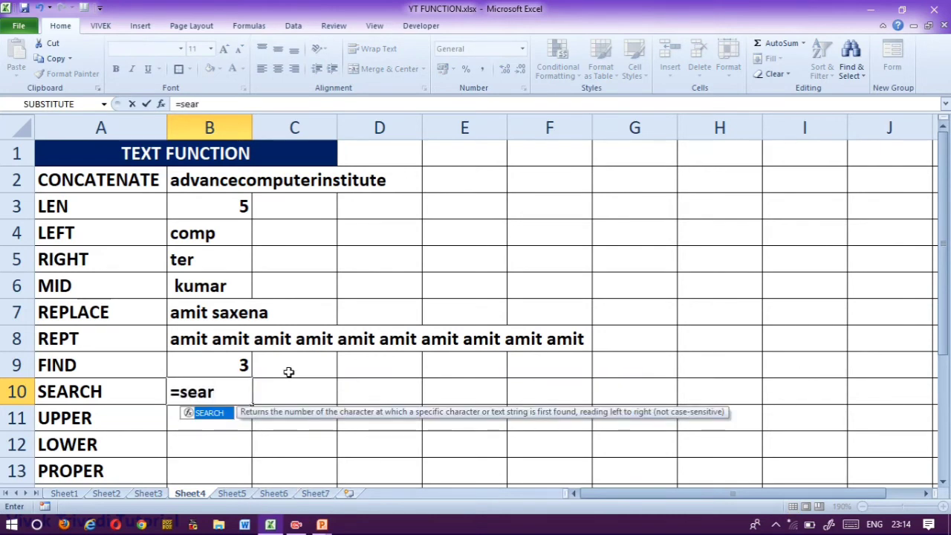
Enter =SEARCH("T","computer") in B10, which returns 6 despite the uppercase T.
key("Tab")
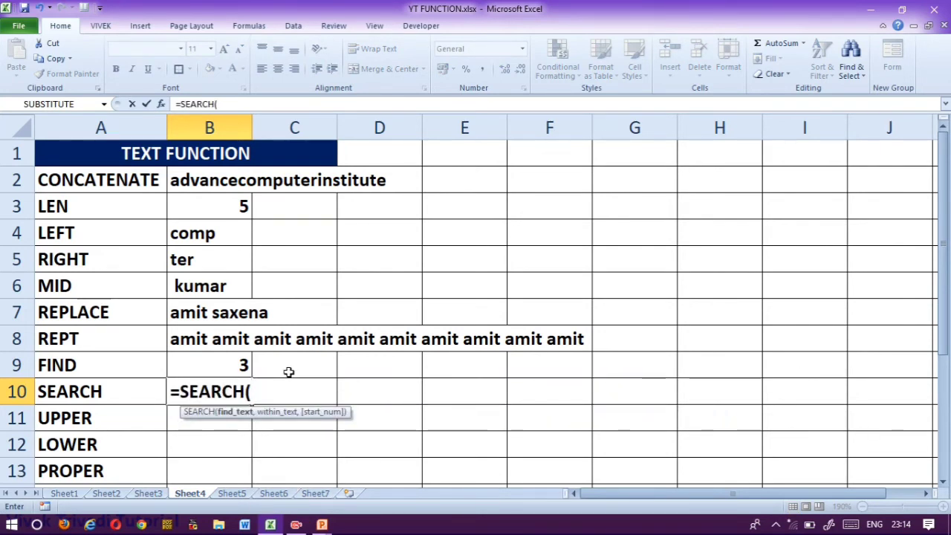
type("\"t\",")
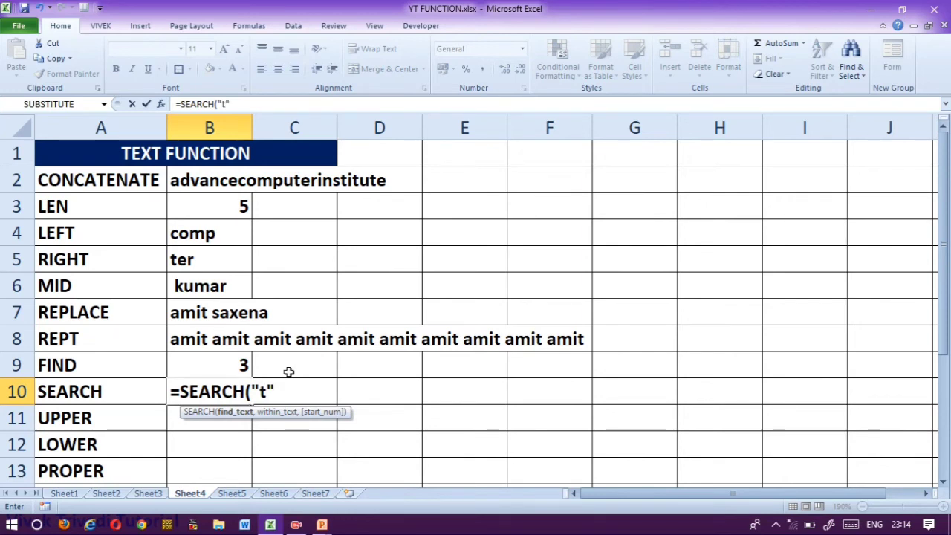
type("\"")
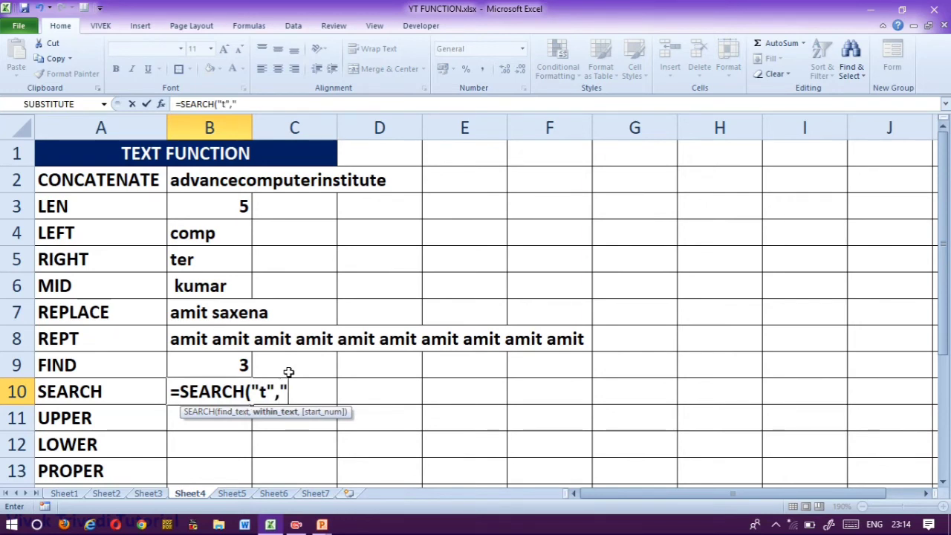
type("compu")
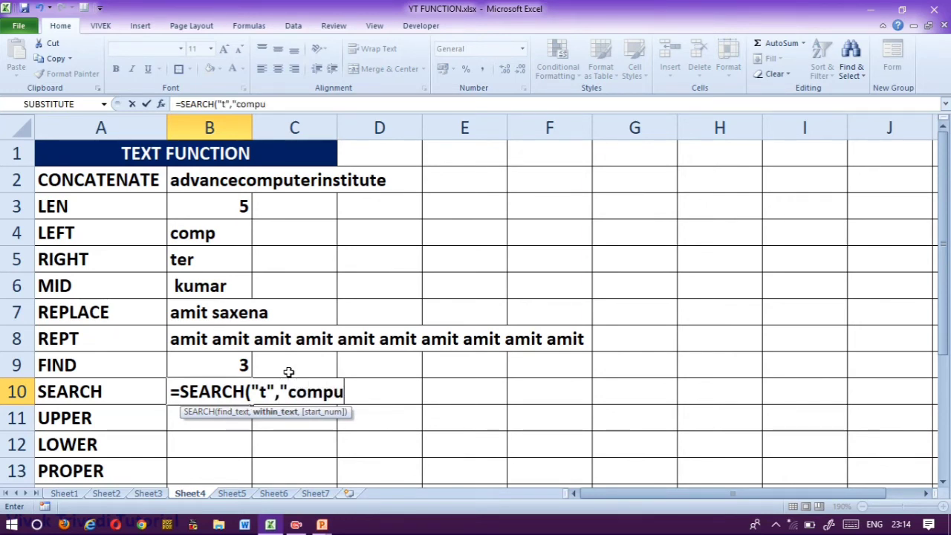
type("ter\")")
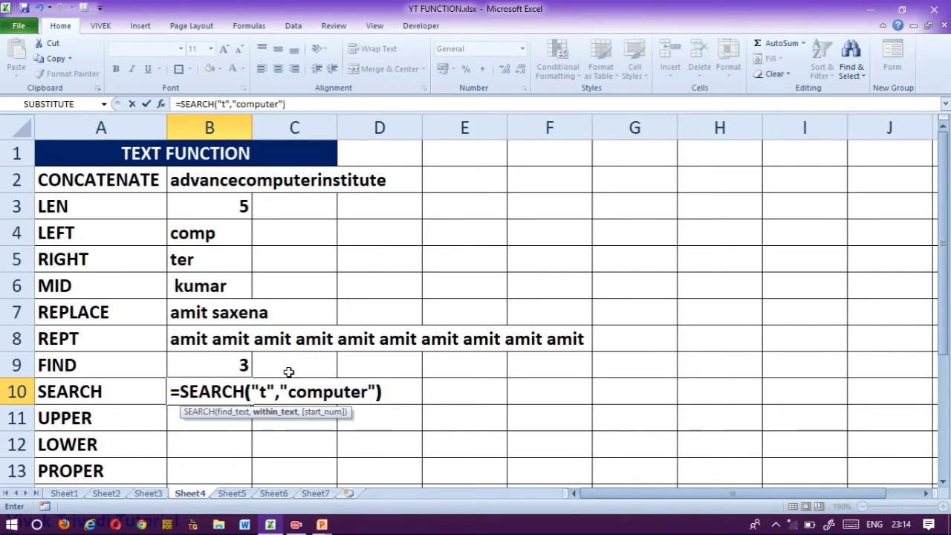
key("Return")
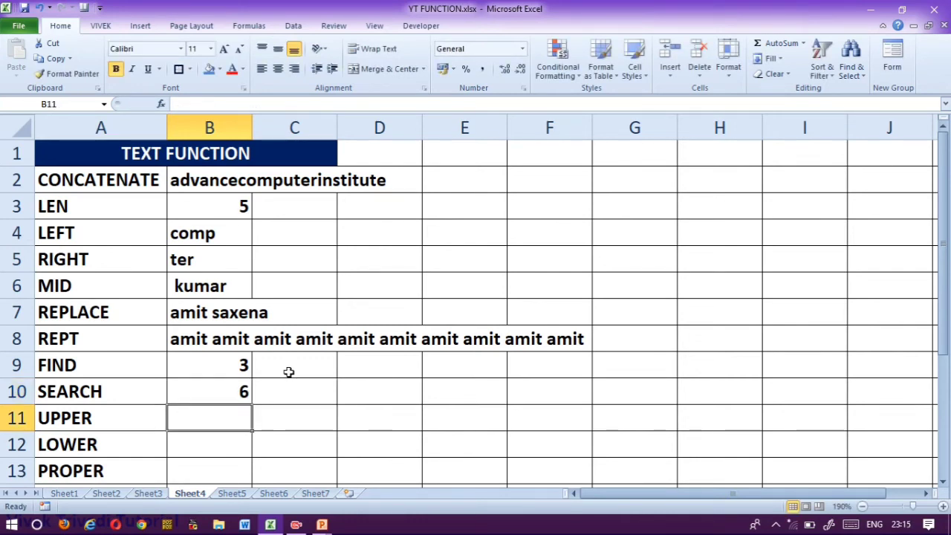
key("Up")
key("F2")
key("Left")
key("Left")
key("Left")
key("Left")
key("Left")
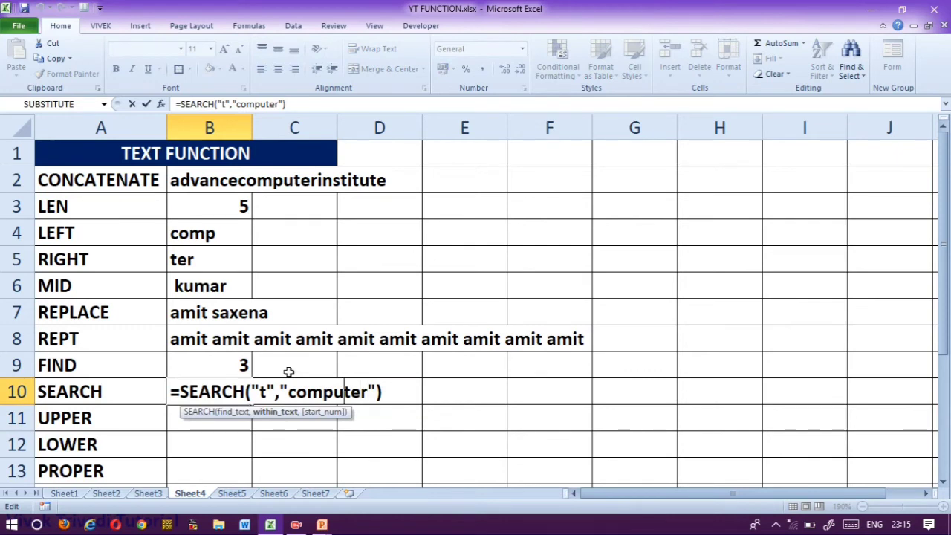
key("Left")
key("Left")
key("Left")
key("Left")
key("Left")
key("Left")
key("Left")
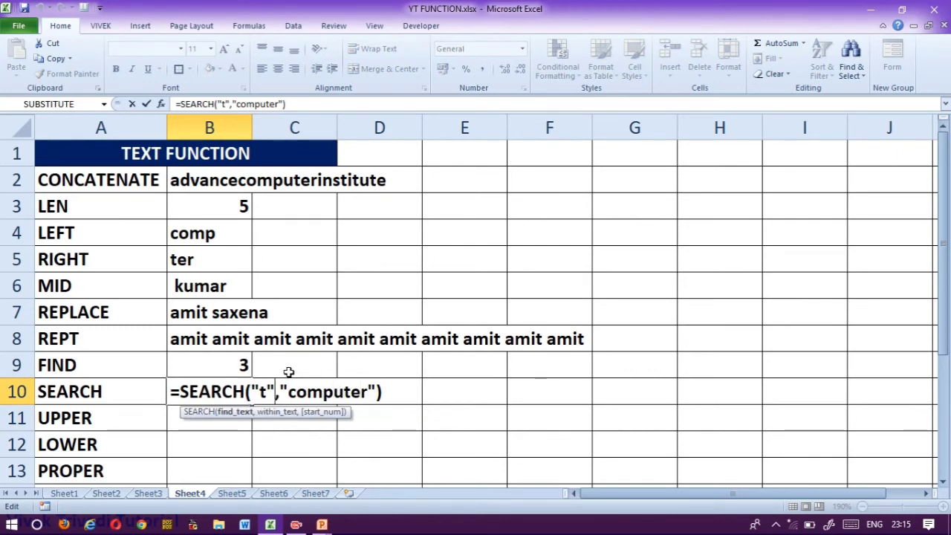
key("Left")
key("BackSpace")
type("T")
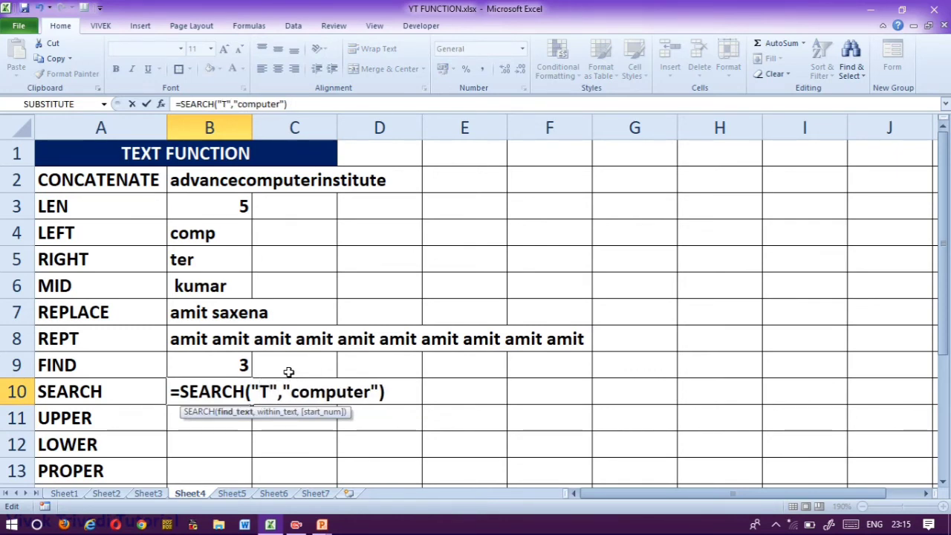
key("Return")
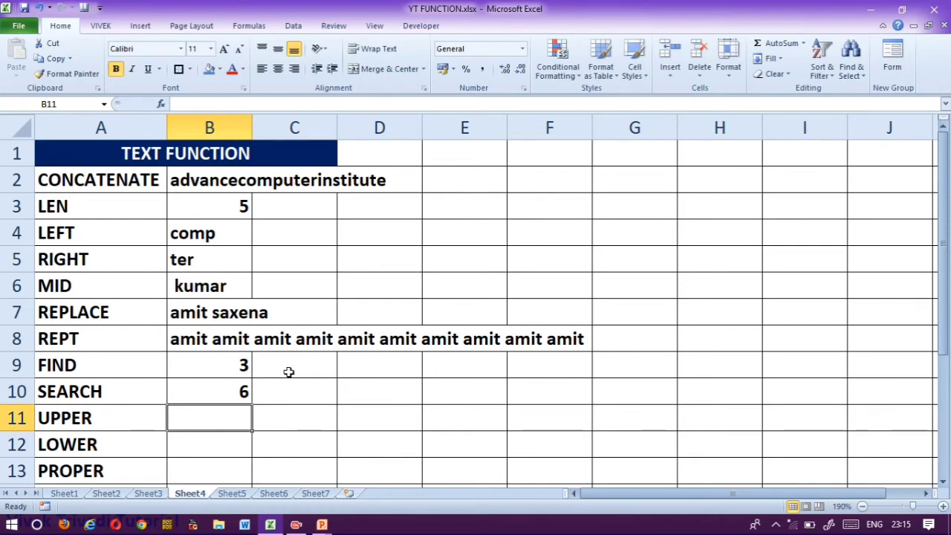
Recommit B10's SEARCH formula and reopen B9's FIND formula for editing.
key("Up")
key("F2")
key("Return")
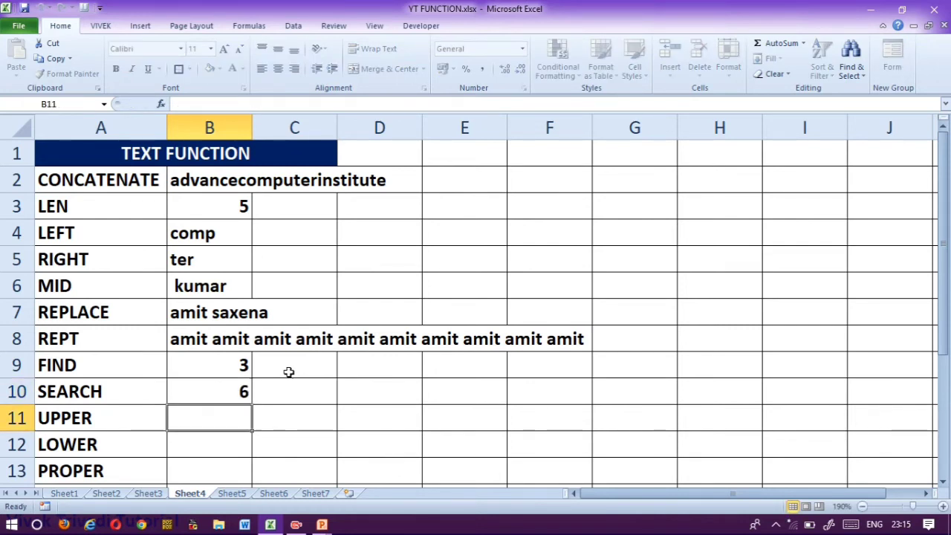
key("Up")
key("Up")
key("F2")
key("Left")
key("Left")
key("Left")
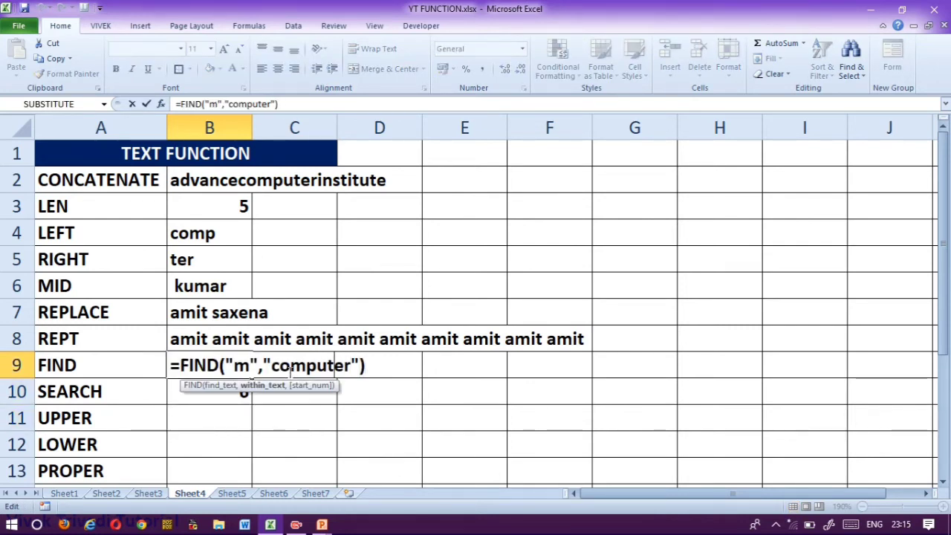
Change B9's FIND to look for uppercase "M", so it returns #VALUE!
key("Left")
key("Left")
key("Left")
key("Left")
key("Left")
key("Left")
key("Left")
key("Left")
key("Left")
key("Left")
key("Left")
key("Left")
key("Left")
key("Right")
key("Right")
key("Right")
key("Right")
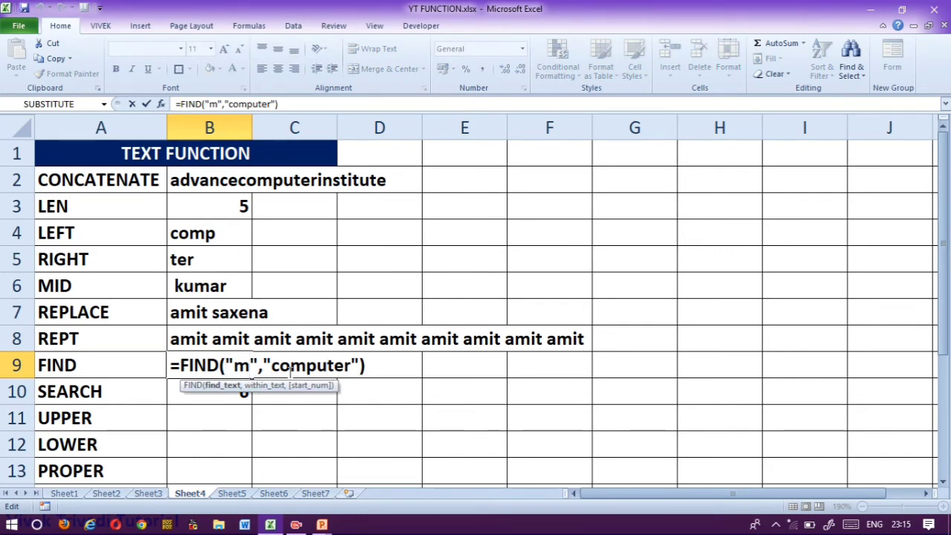
key("BackSpace")
type("M")
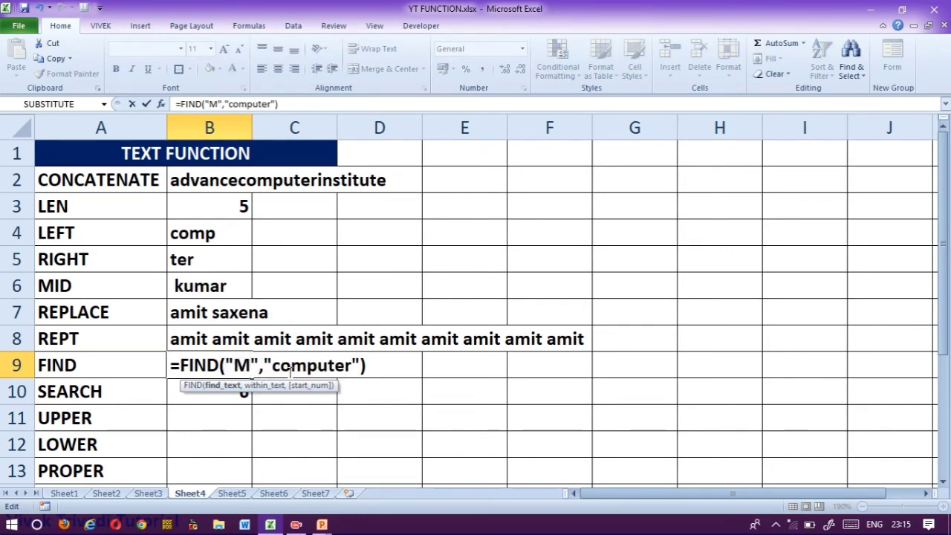
key("Return")
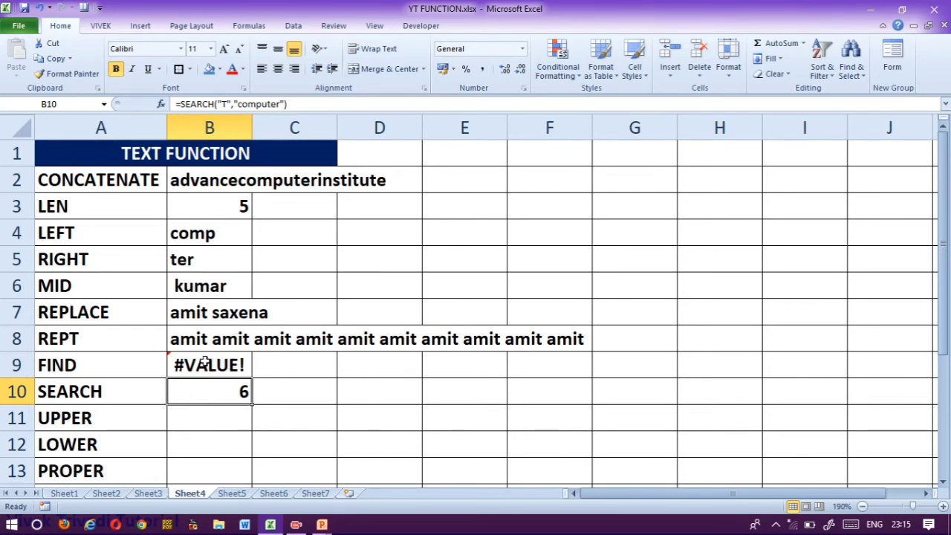
left_click(213, 416)
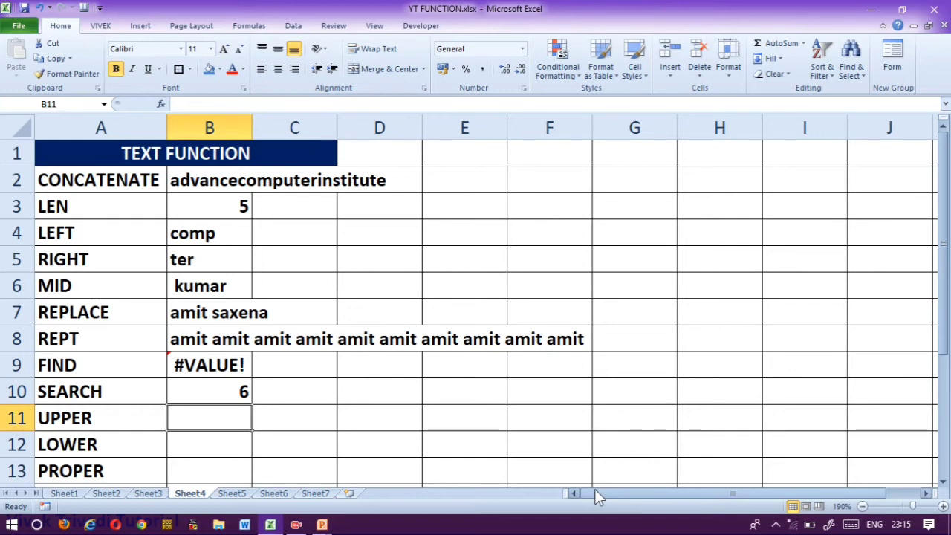
Enter =UPPER("computer") in B11 so it shows COMPUTER, then recheck it.
type("=")
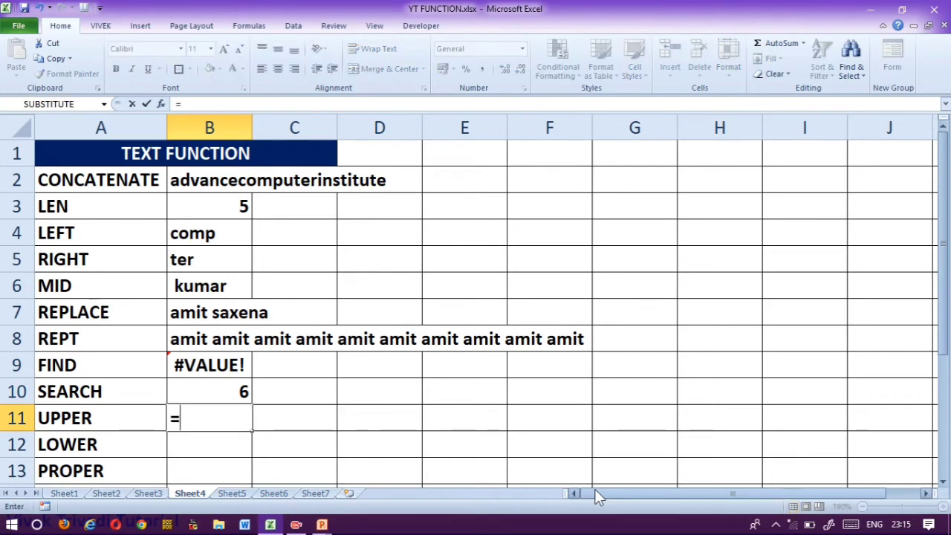
type("uppe")
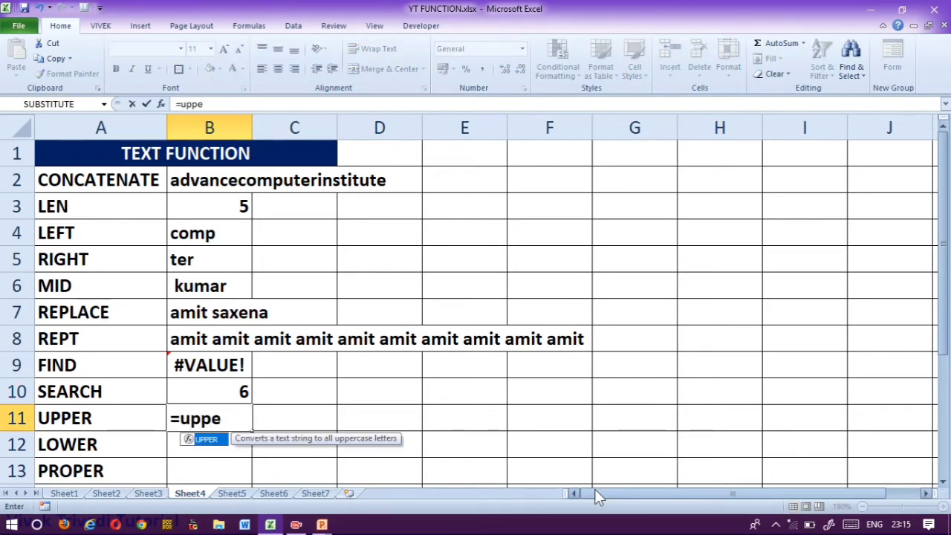
key("Tab")
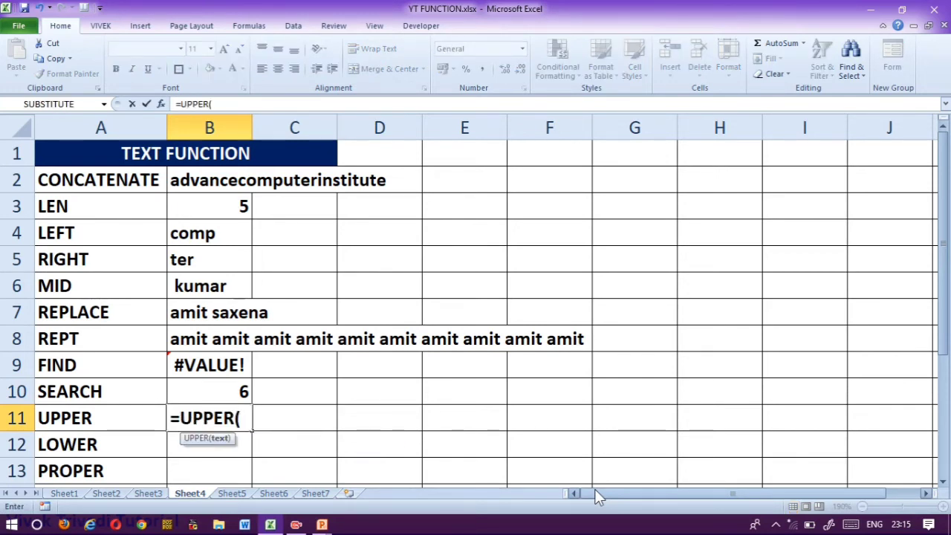
type("\"")
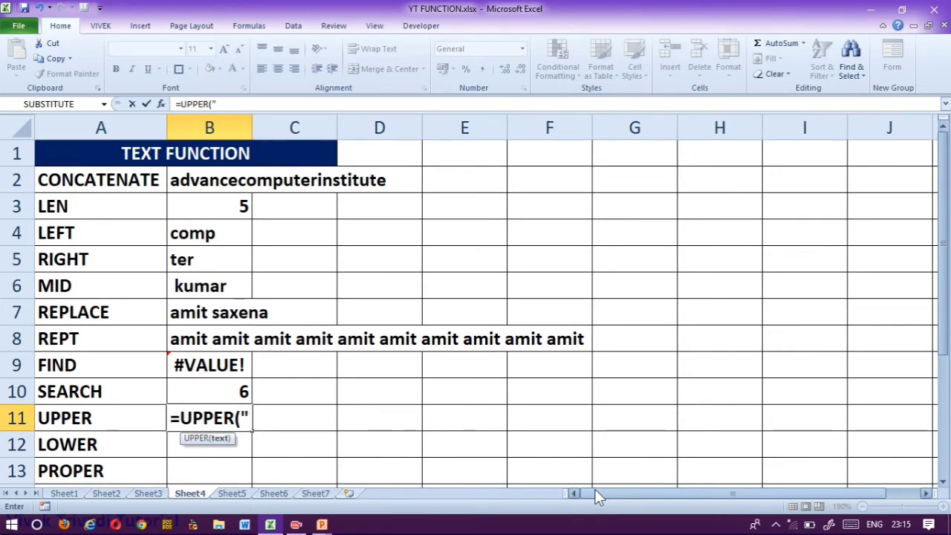
type("C")
key("BackSpace")
type("computer\")")
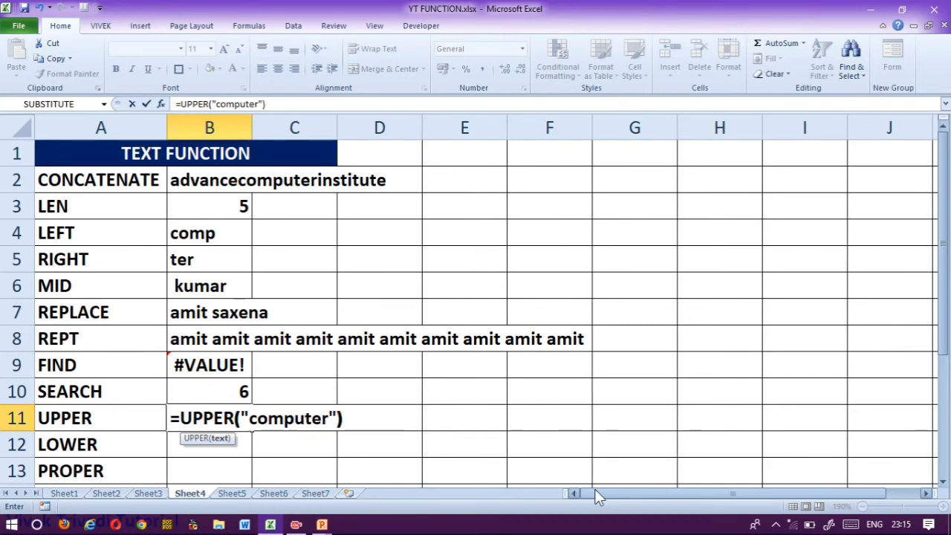
key("Return")
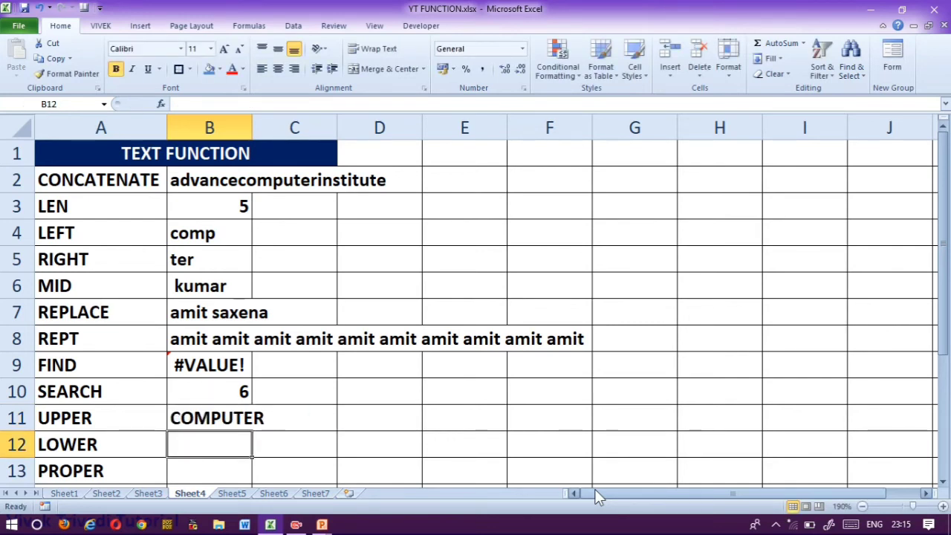
key("Up")
key("F2")
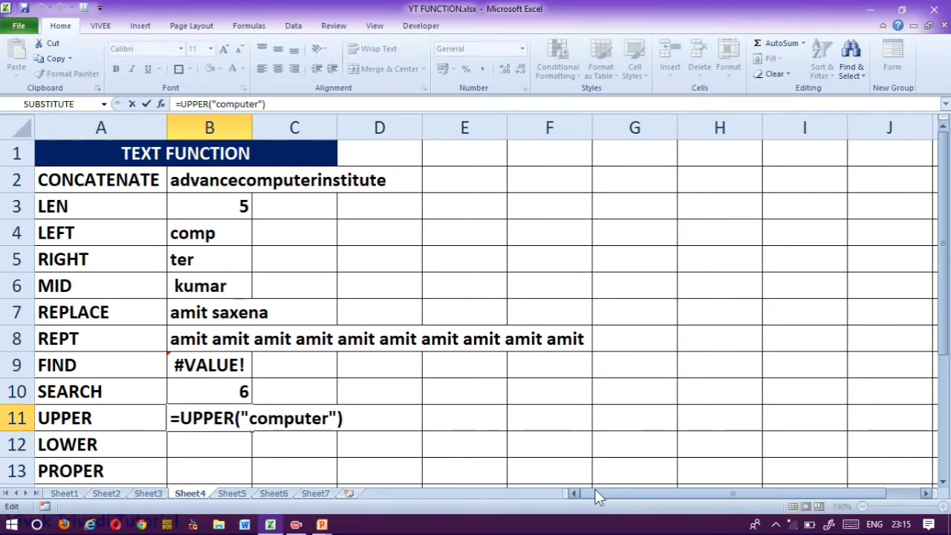
key("Return")
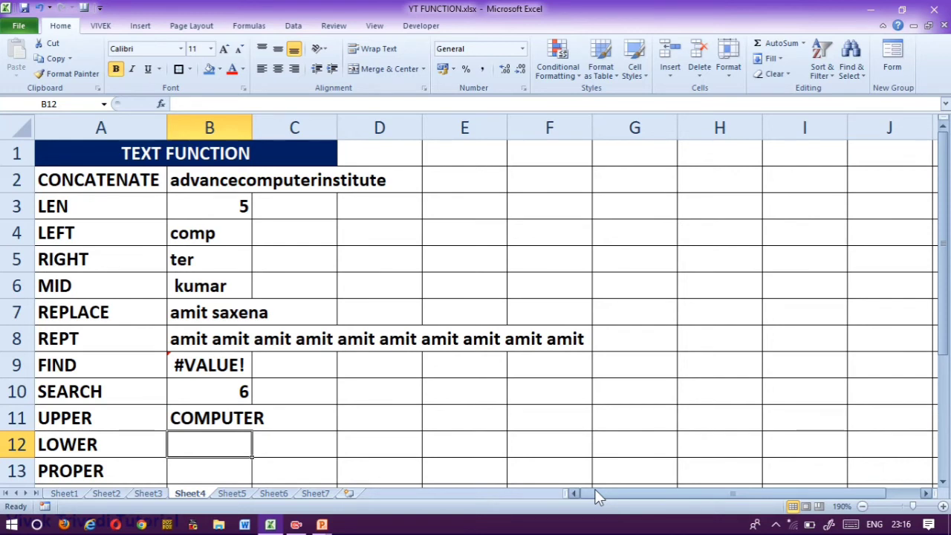
Enter =LOWER("COMPUTER") in B12 so it shows computer.
type("=lo")
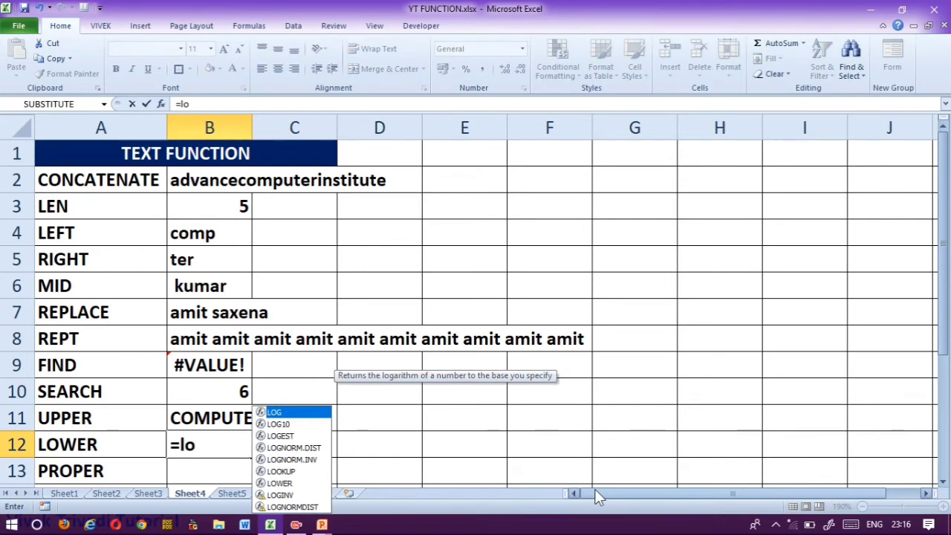
type("w")
key("Tab")
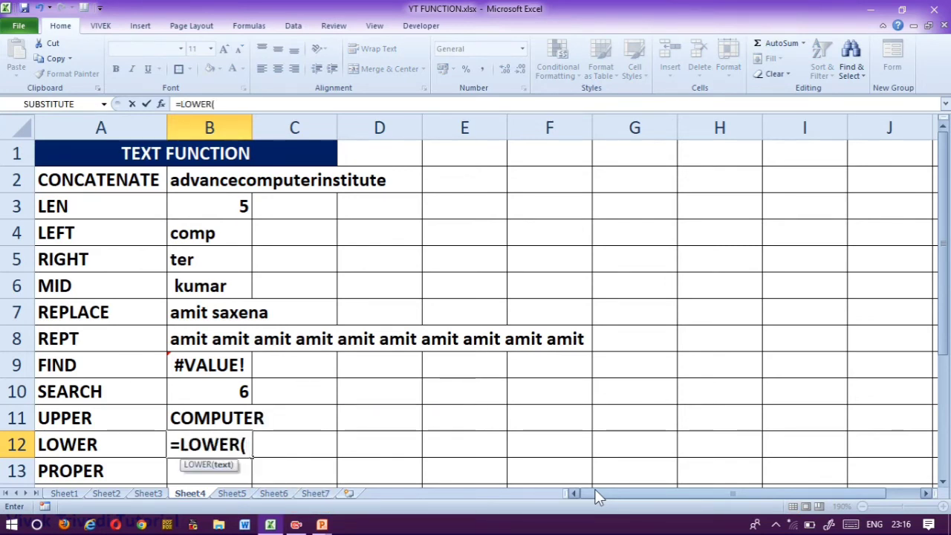
type("\"")
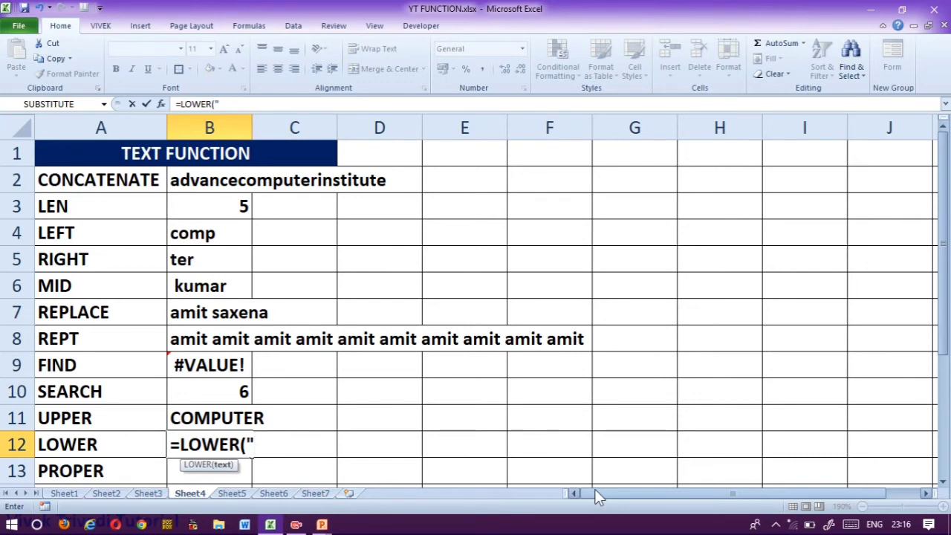
type("COMPUTER")
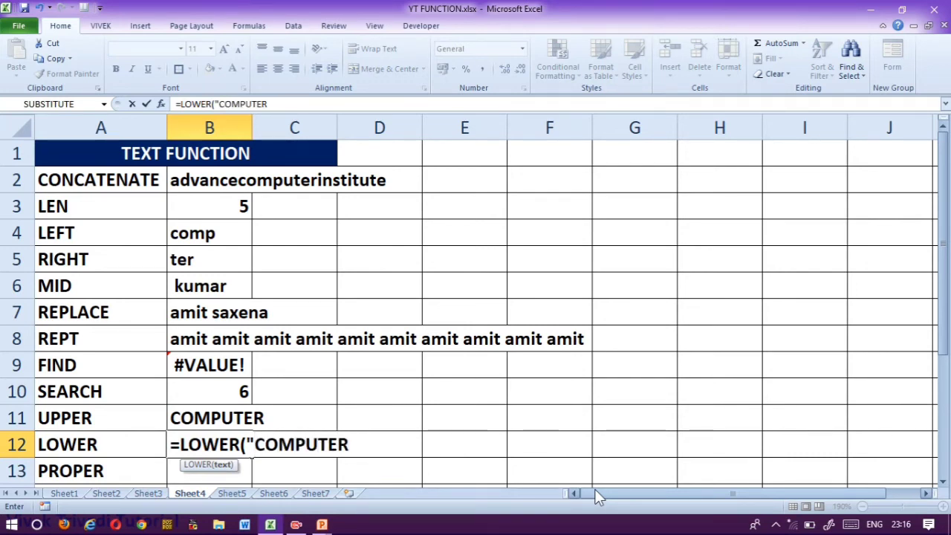
type("\")")
key("Return")
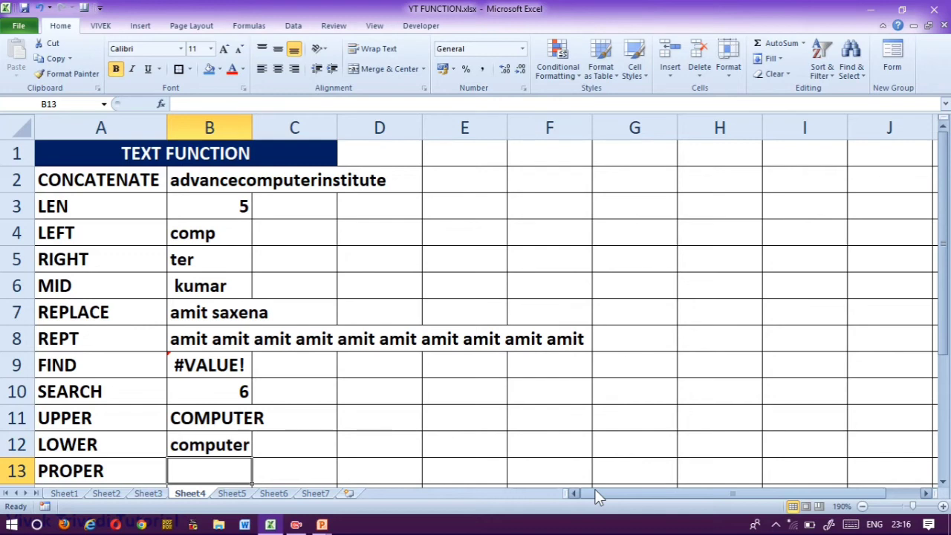
Enter =PROPER("advance computer institute") in B13, showing Advance Computer Institute, then recheck it.
type("=pr")
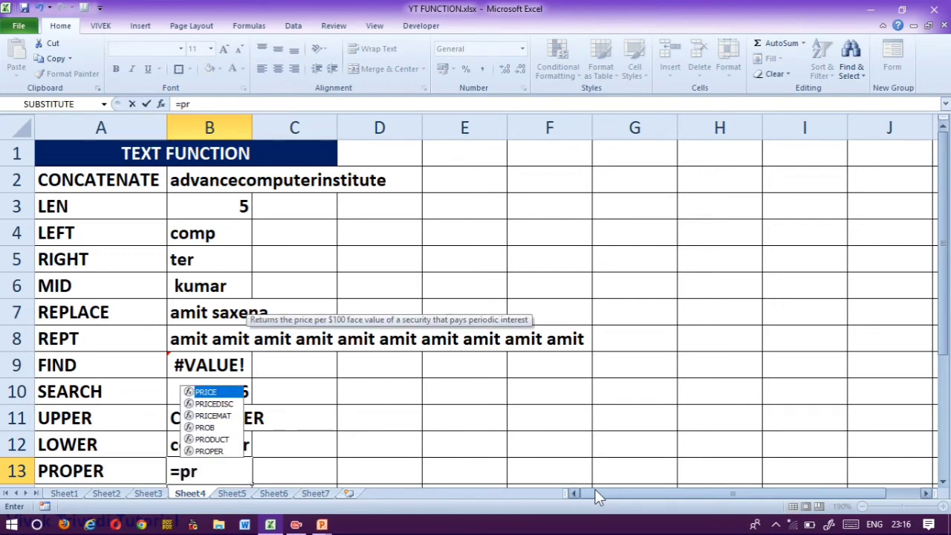
type("o")
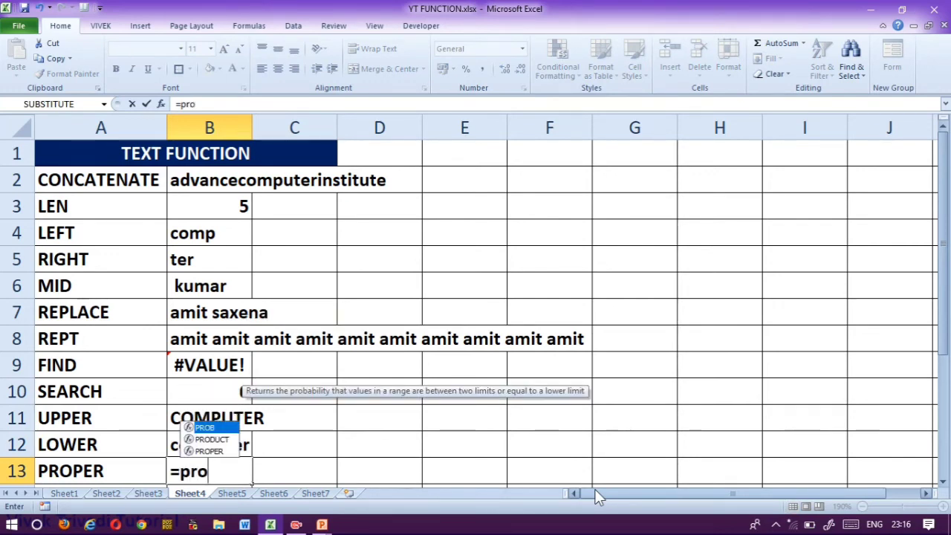
key("Down")
key("Down")
key("Tab")
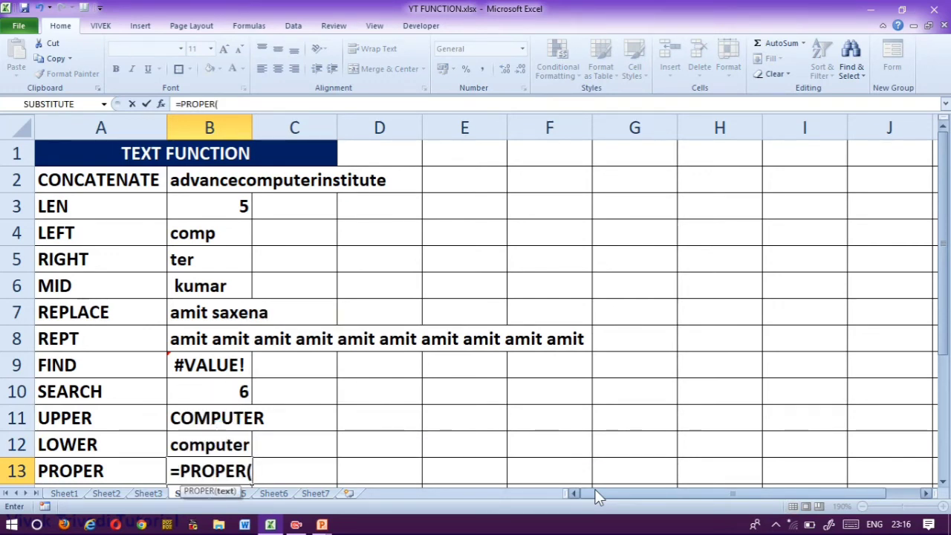
type("\"ad")
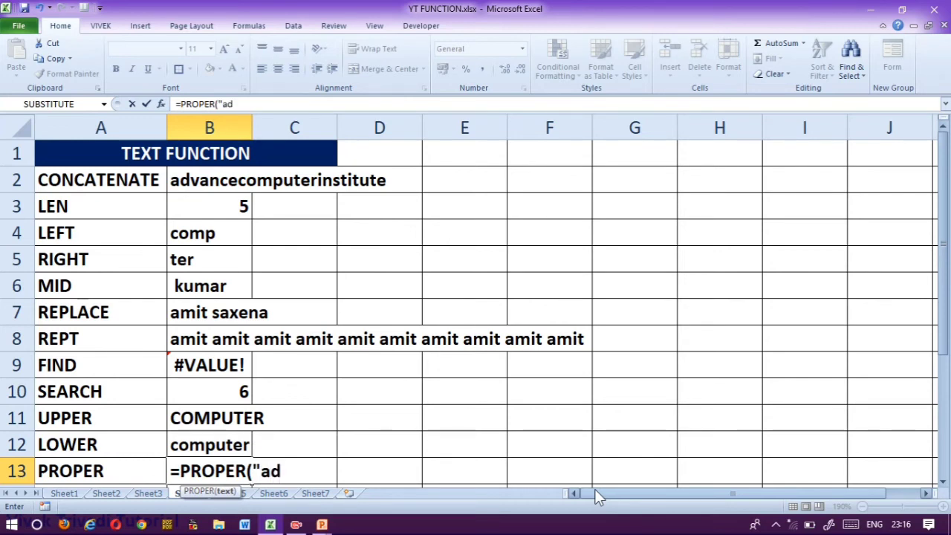
type("vance co")
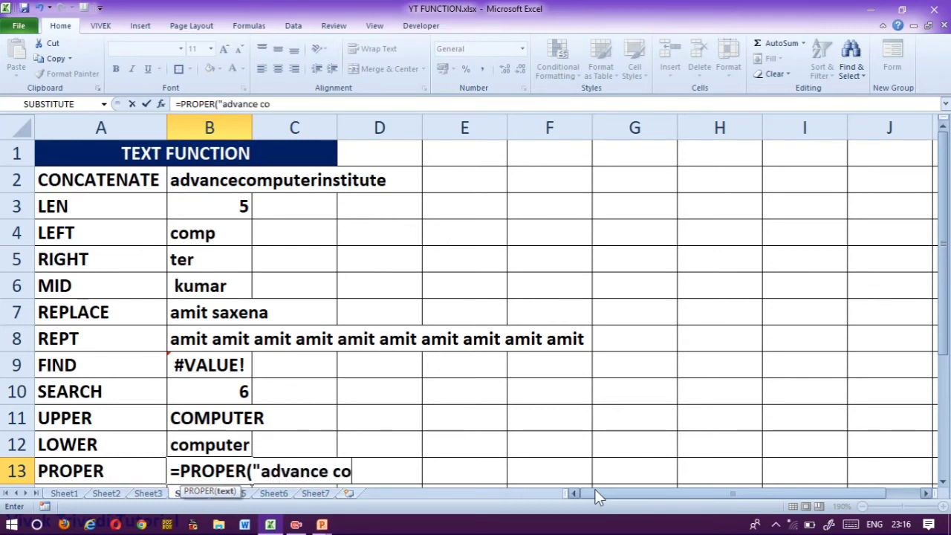
type("mputer i")
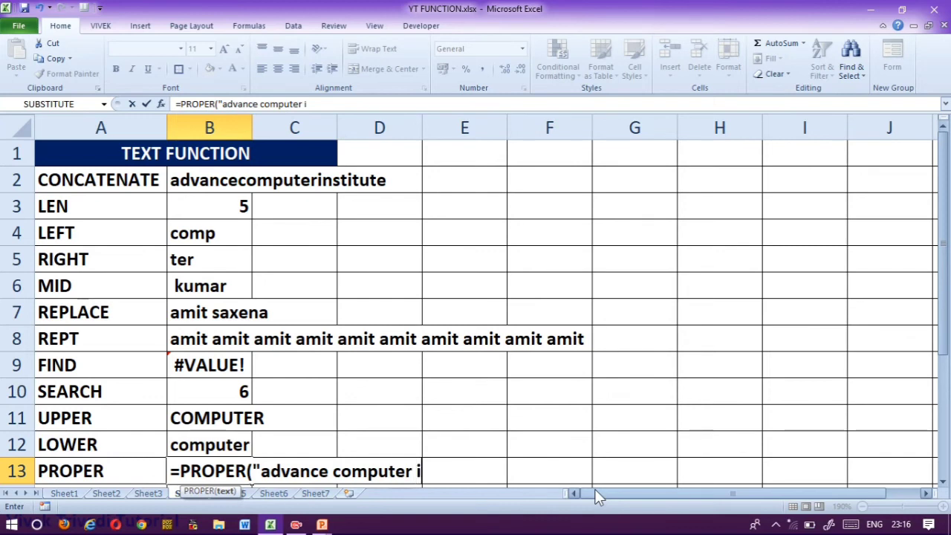
type("nstitute)")
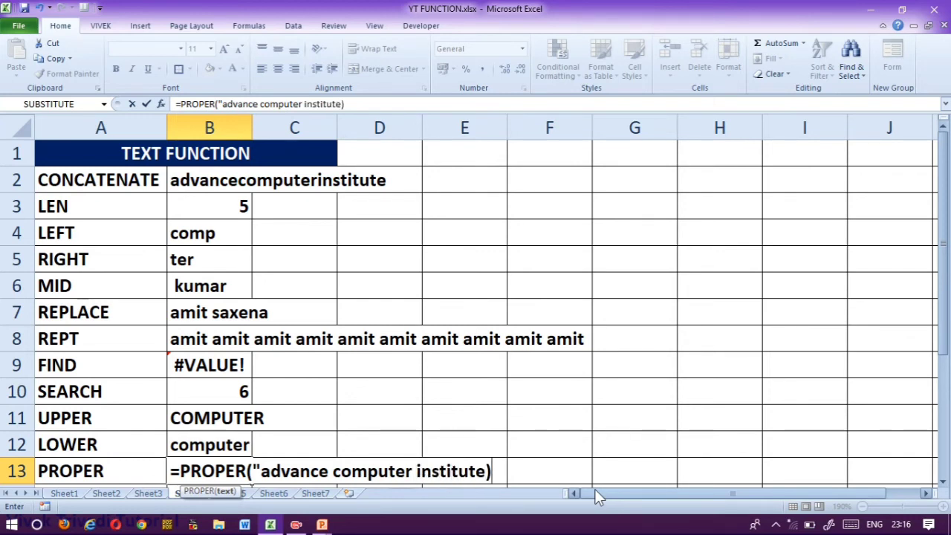
key("BackSpace")
type("\")")
key("Return")
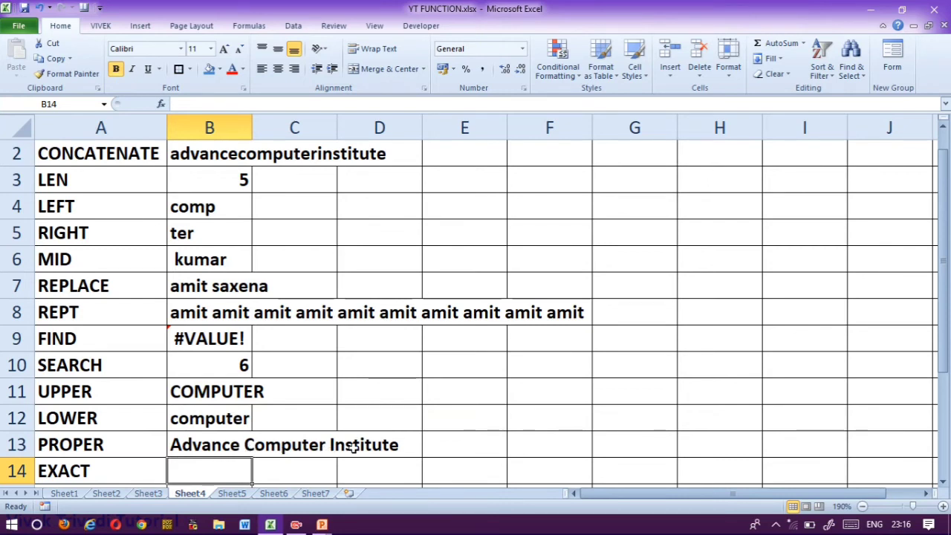
key("Up")
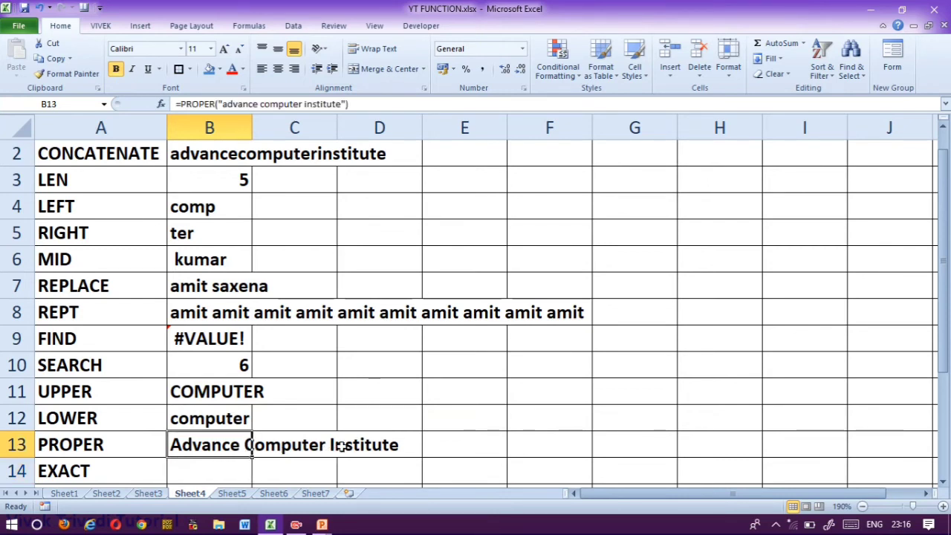
key("F2")
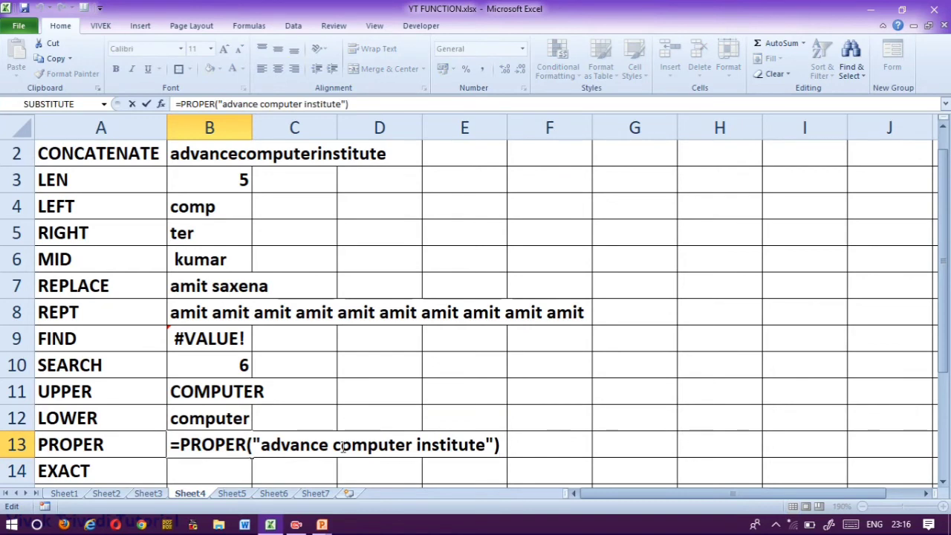
key("Return")
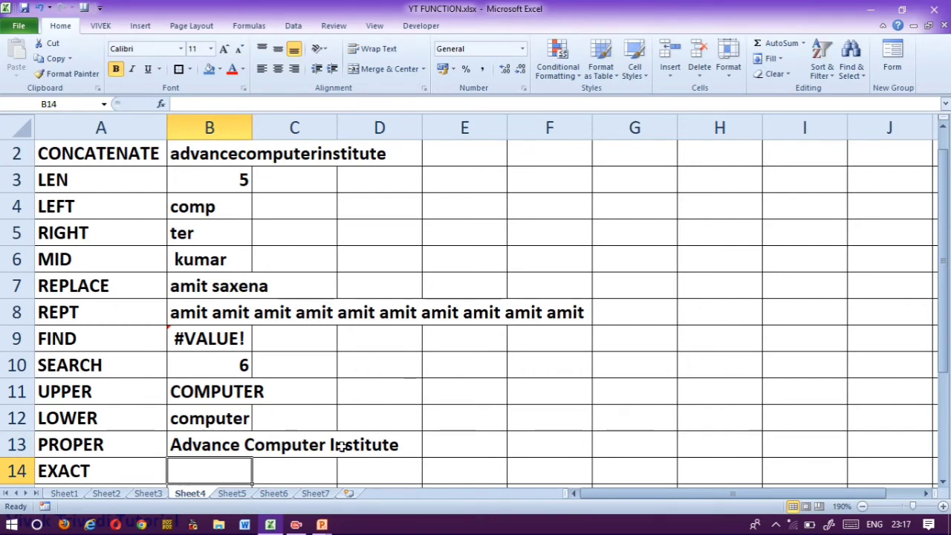
Enter =EXACT("computer","Computer") in B14 to compare the two spellings.
type("=e")
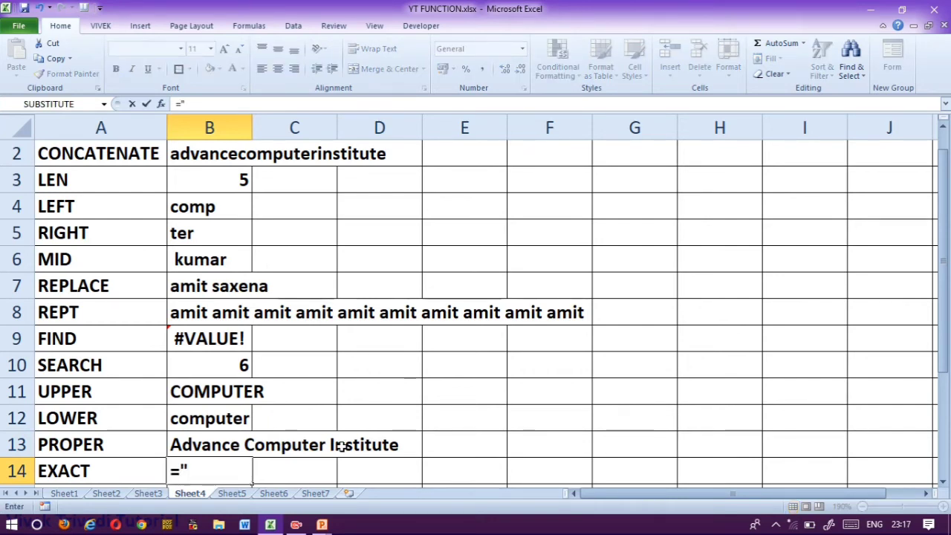
type("ax")
key("BackSpace")
key("BackSpace")
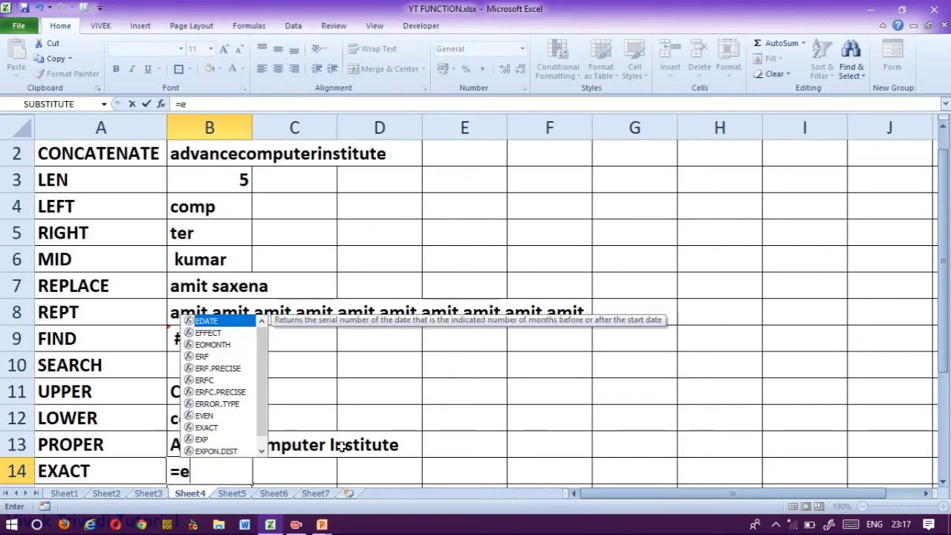
type("xa")
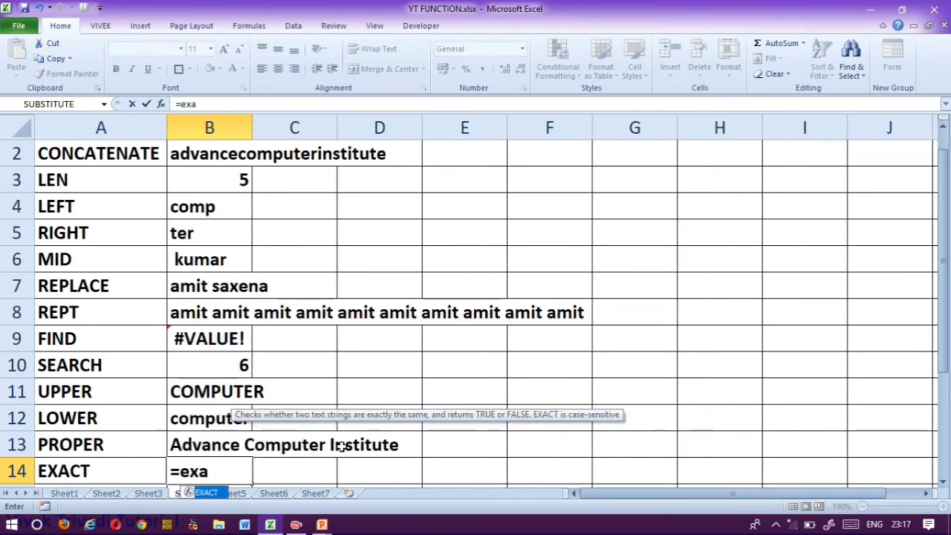
key("Tab")
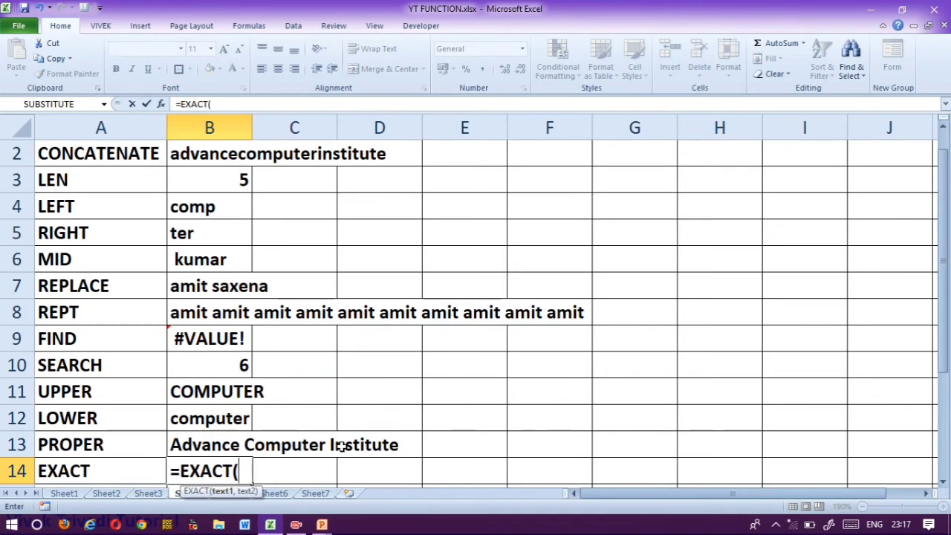
type("\"c")
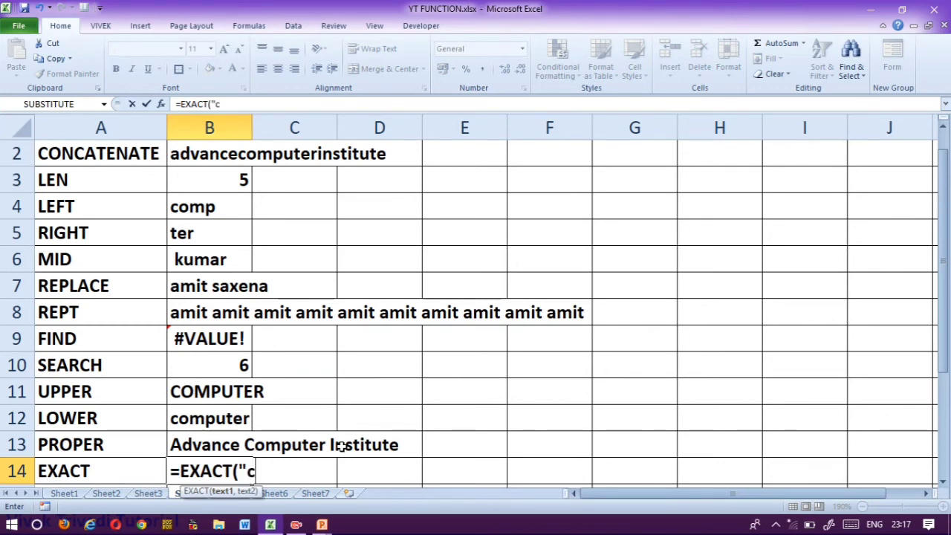
type("ompu")
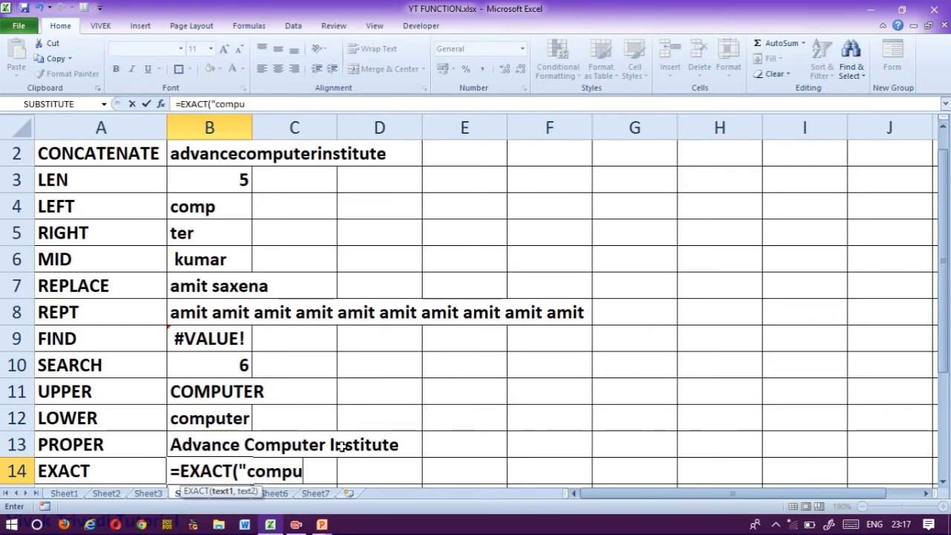
type("ter\",")
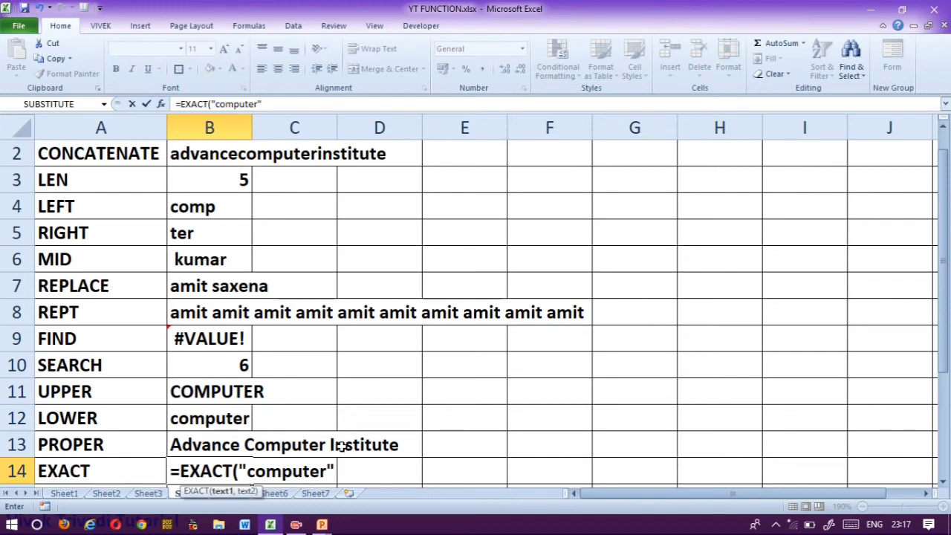
type("\"C")
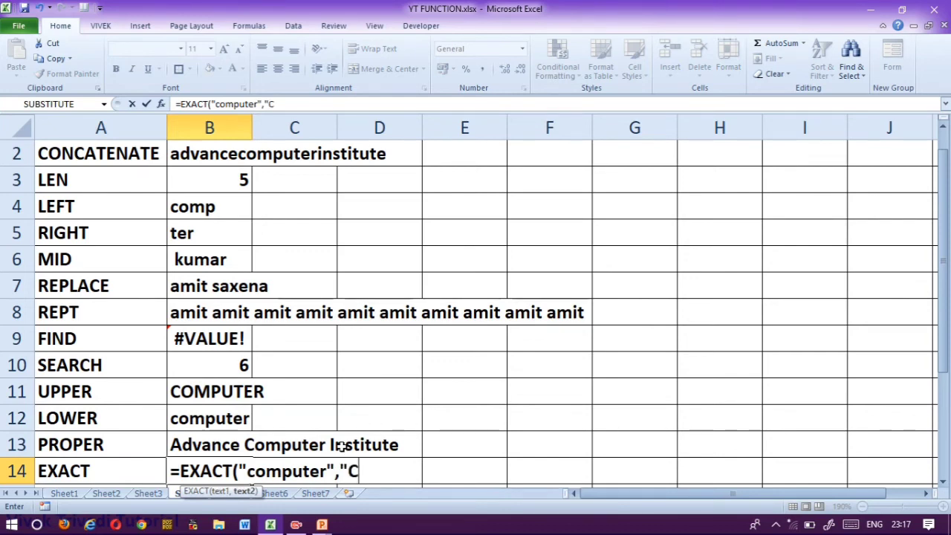
type("omputer\"")
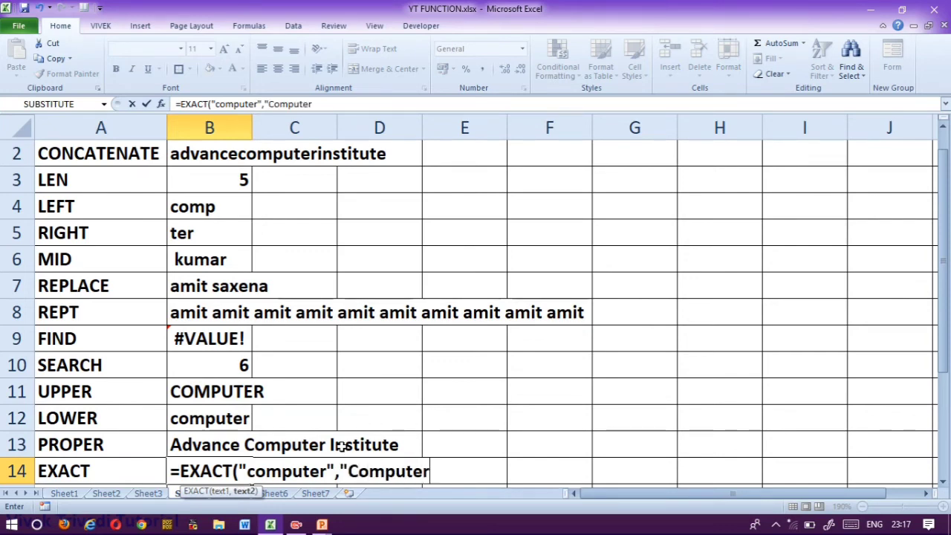
type(")")
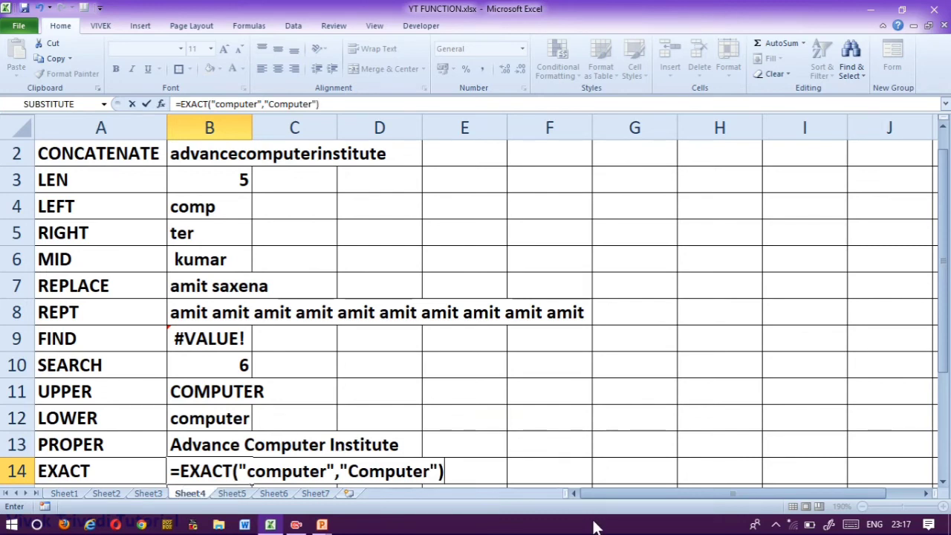
key("Return")
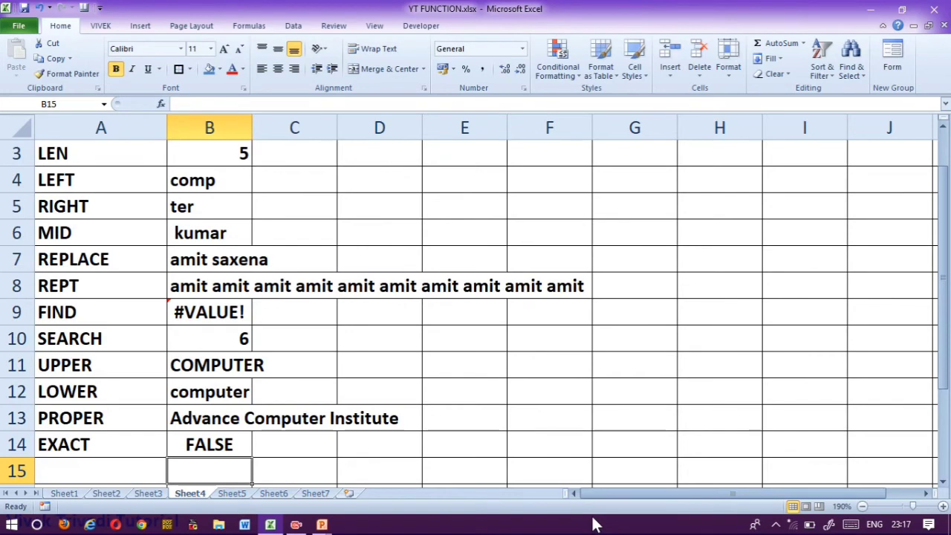
Change Computer to lowercase in B14's EXACT formula so it returns TRUE.
key("Up")
key("F2")
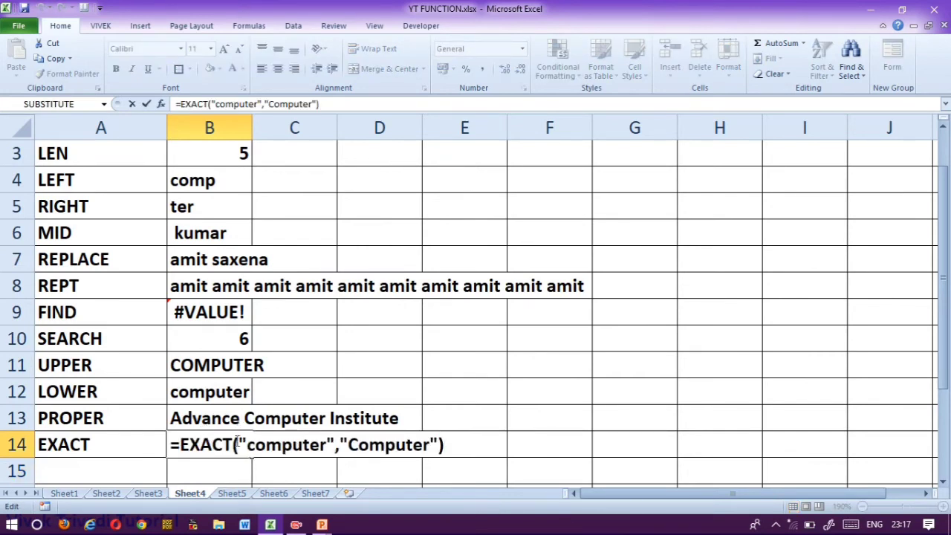
left_click(360, 444)
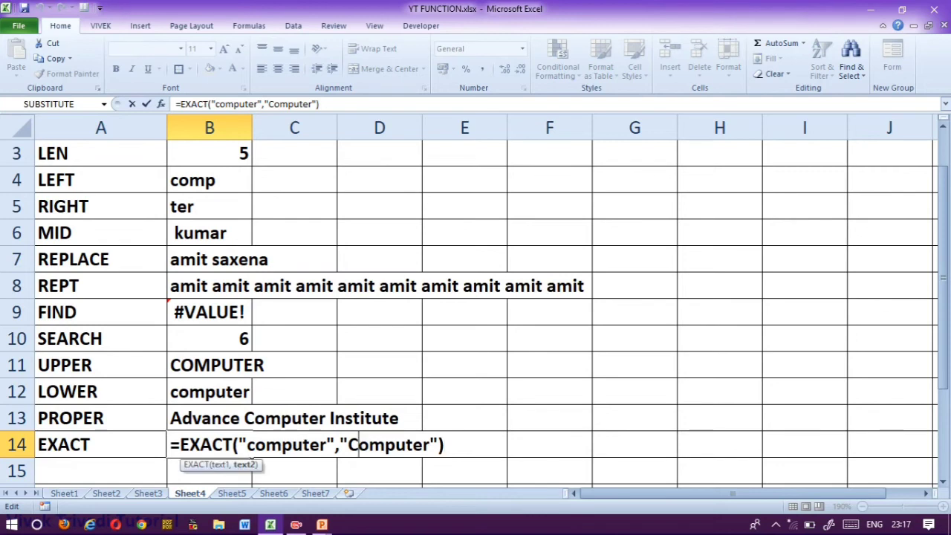
key("BackSpace")
type("c")
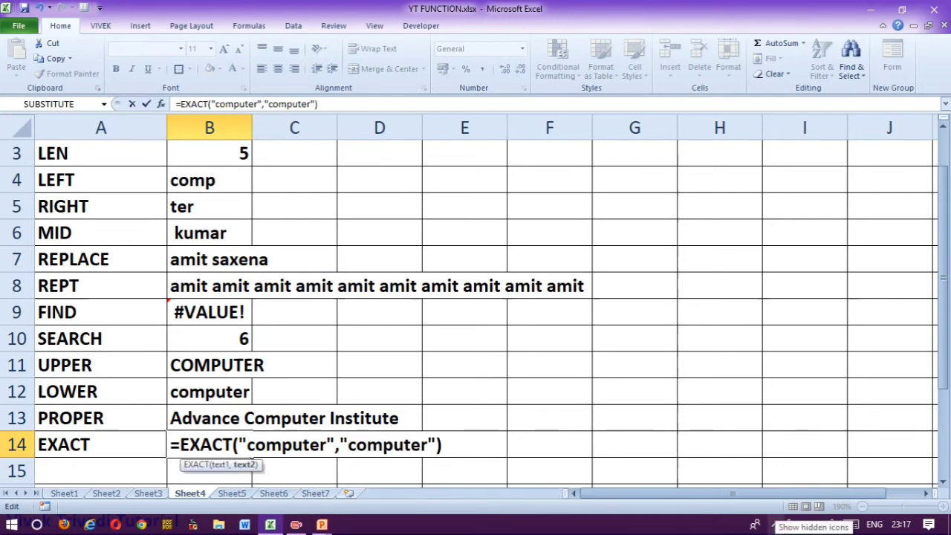
key("Return")
Misspell the first word as computr so EXACT returns FALSE, then switch to Sheet5.
key("Up")
key("F2")
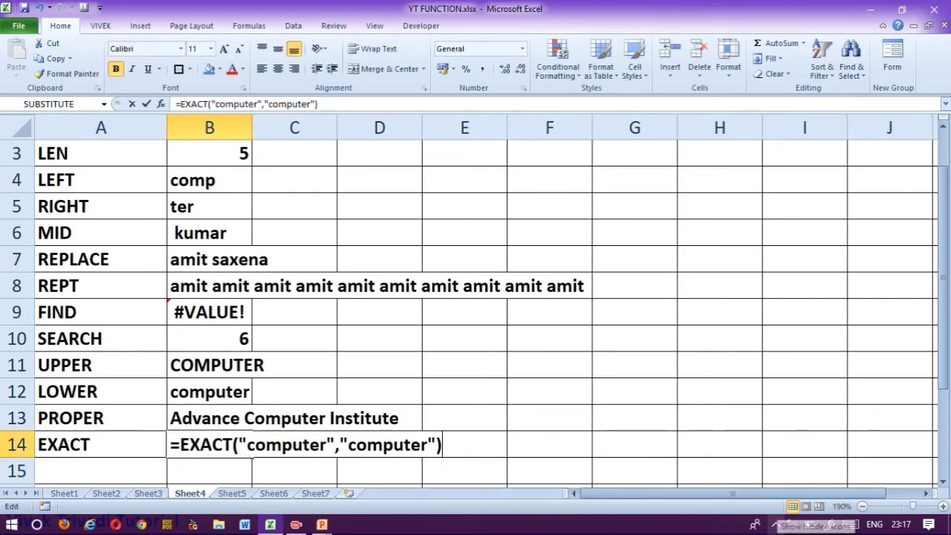
key("Left")
key("Left")
key("Left")
key("Left")
key("Left")
key("Left")
key("Left")
key("Left")
key("Left")
key("Left")
key("Left")
key("Left")
key("Left")
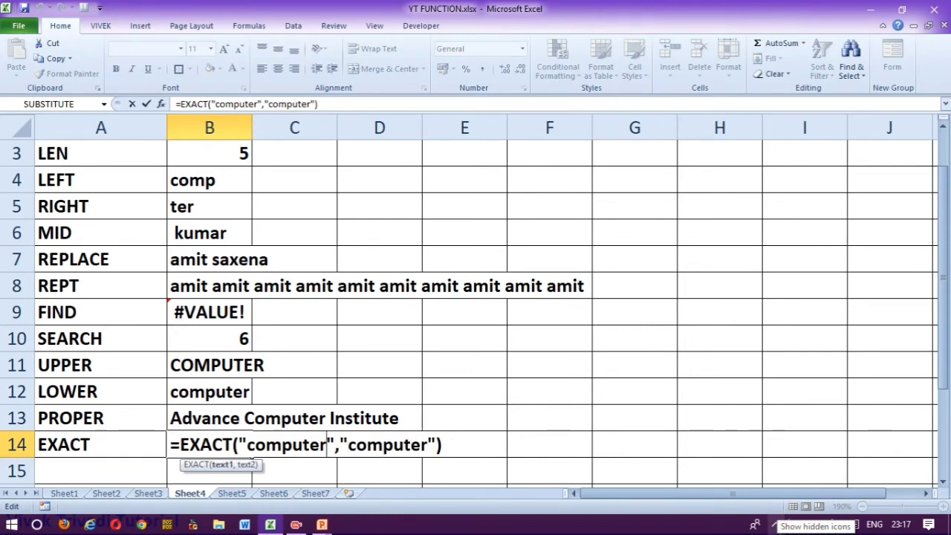
key("Left")
key("BackSpace")
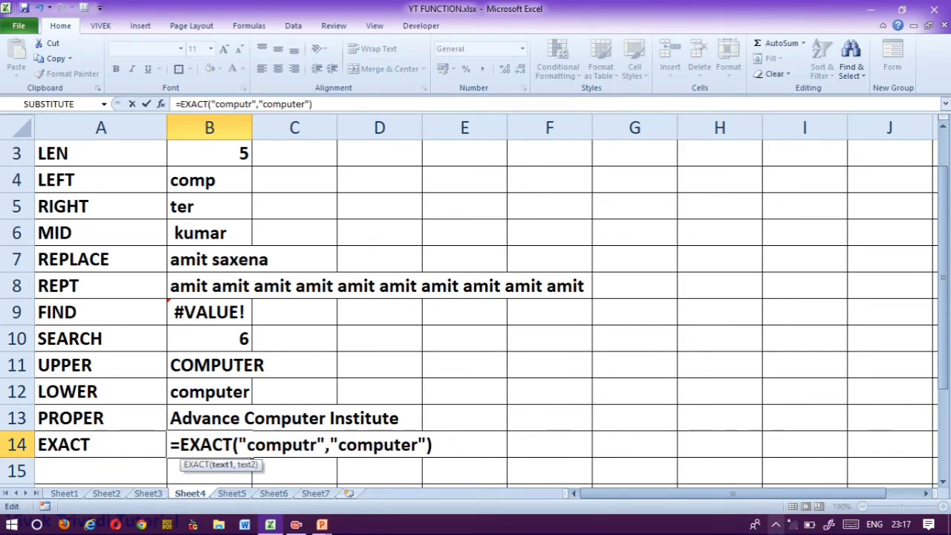
key("Right")
key("Return")
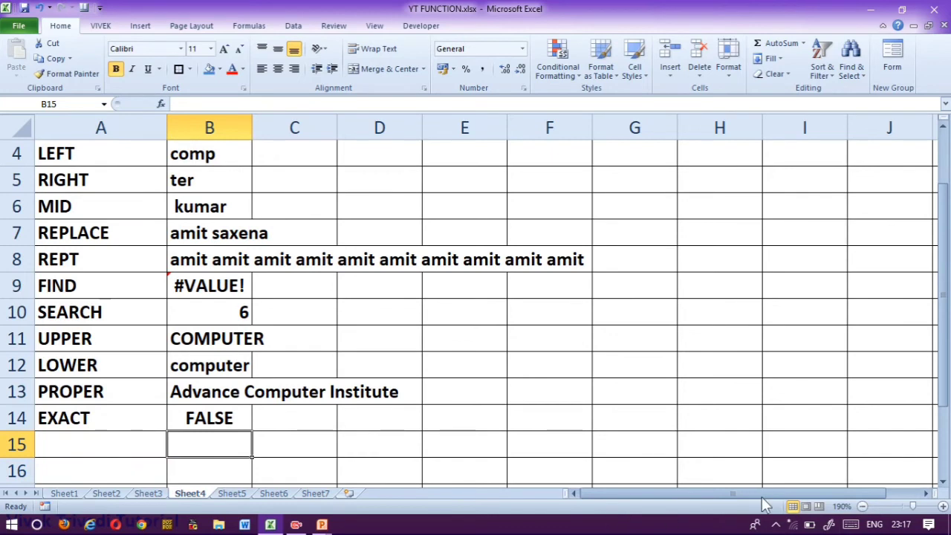
key("ctrl+Page_Down")
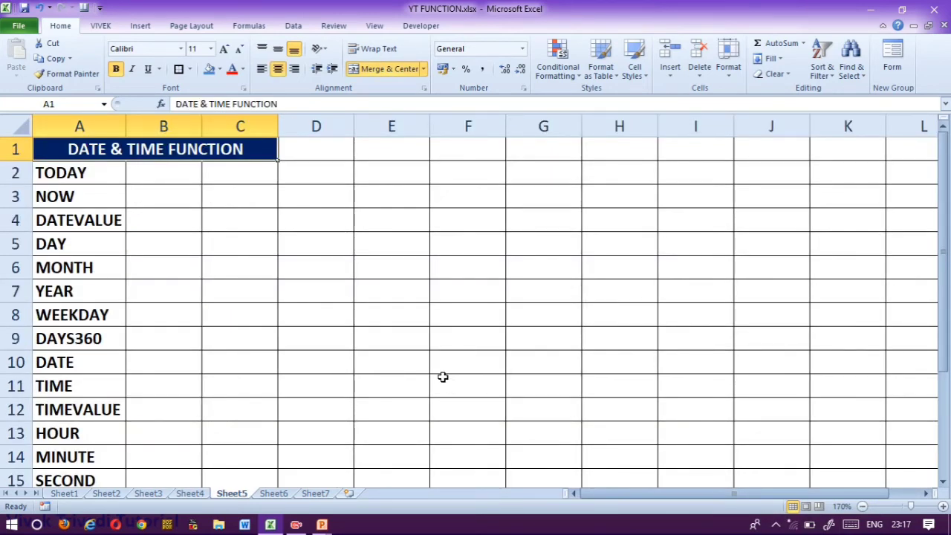
left_click(161, 175)
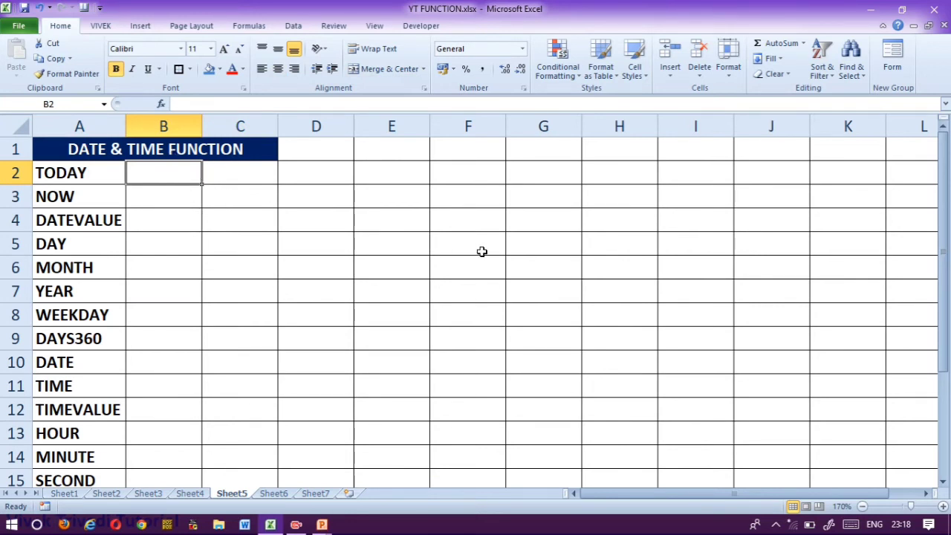
type("=to")
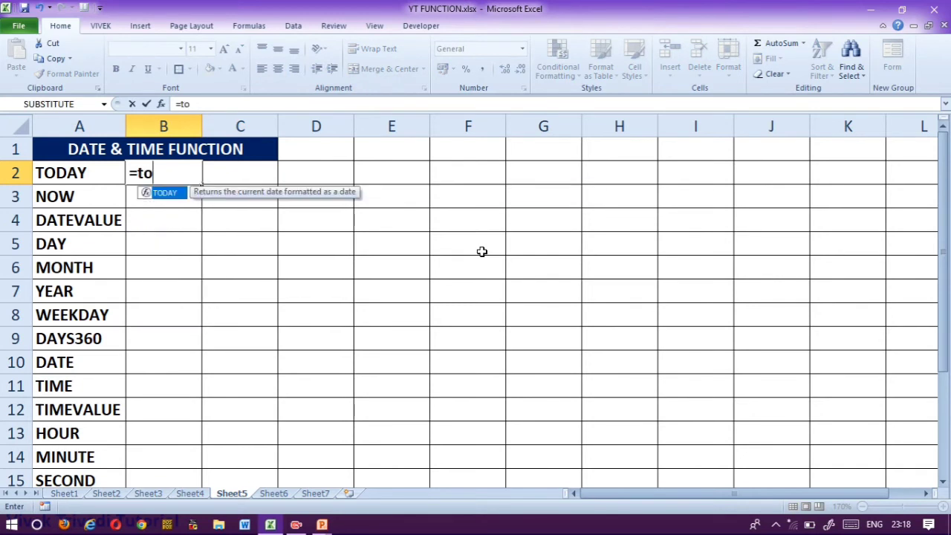
type("day()")
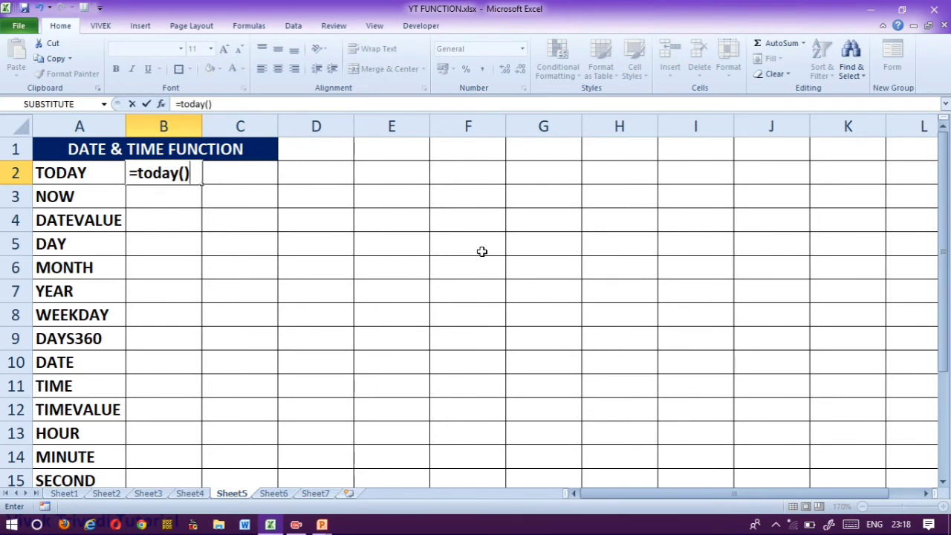
key("Return")
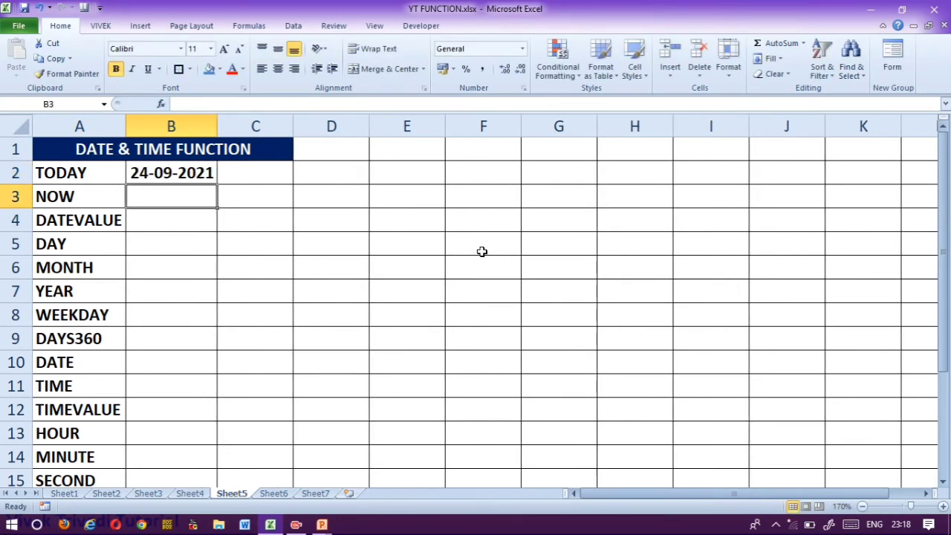
mouse_move(899, 515)
type("=")
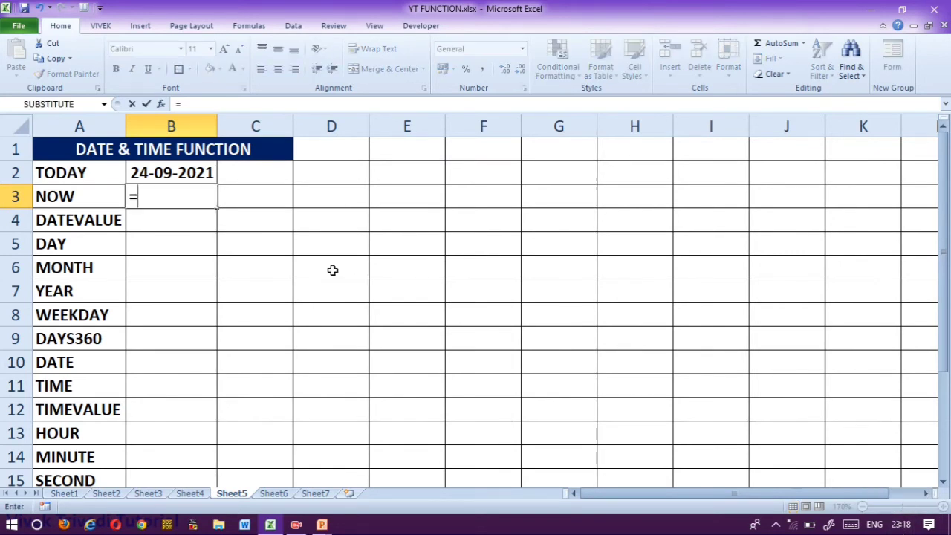
type("now()")
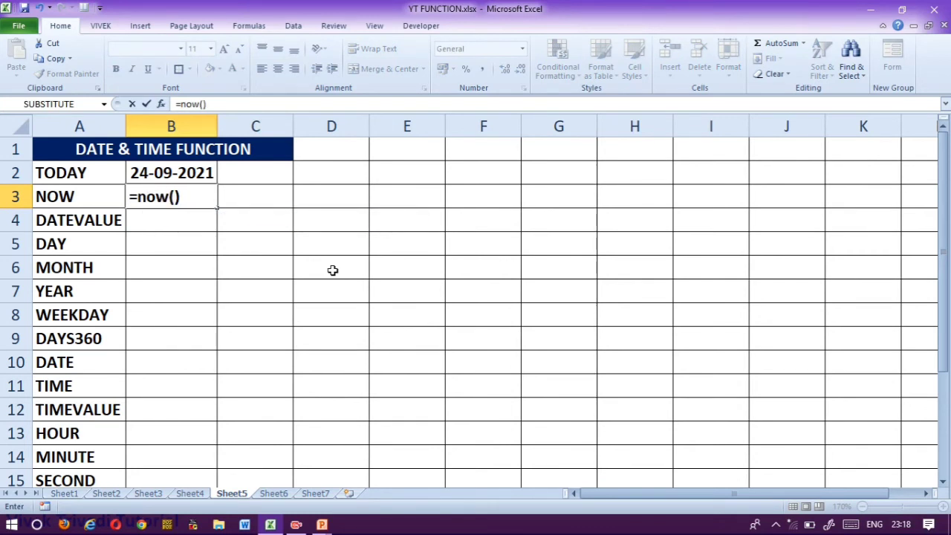
key("Return")
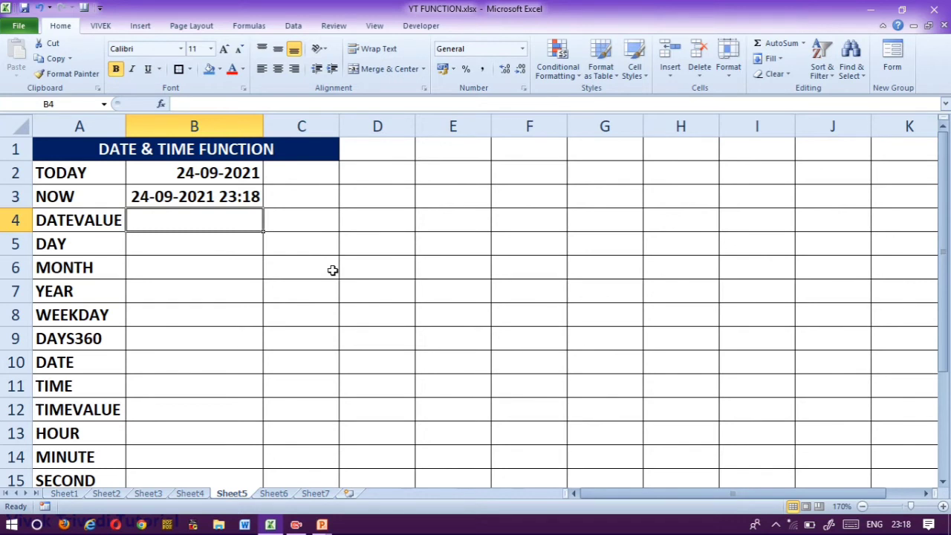
Enter =DATEVALUE("09/24/2021") in B4 using the function autocomplete.
type("=date")
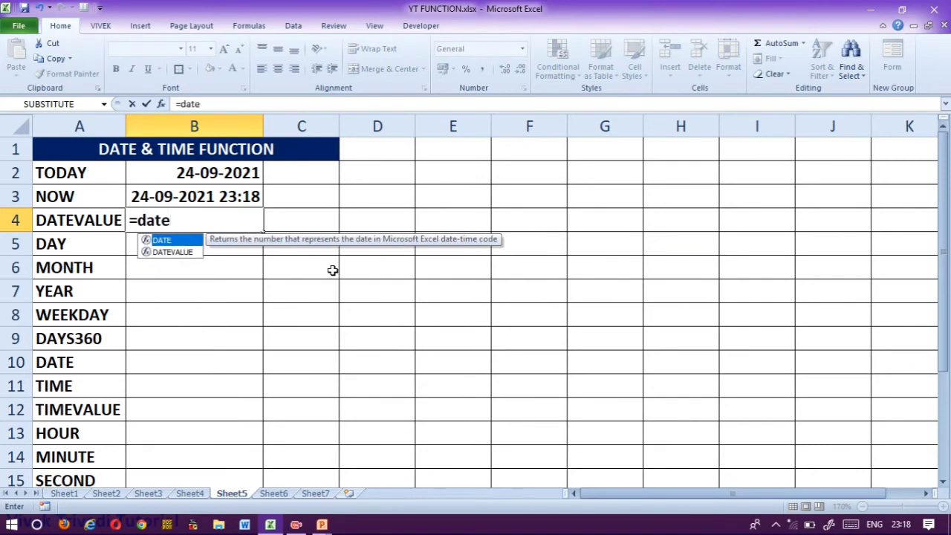
key("Down")
key("Tab")
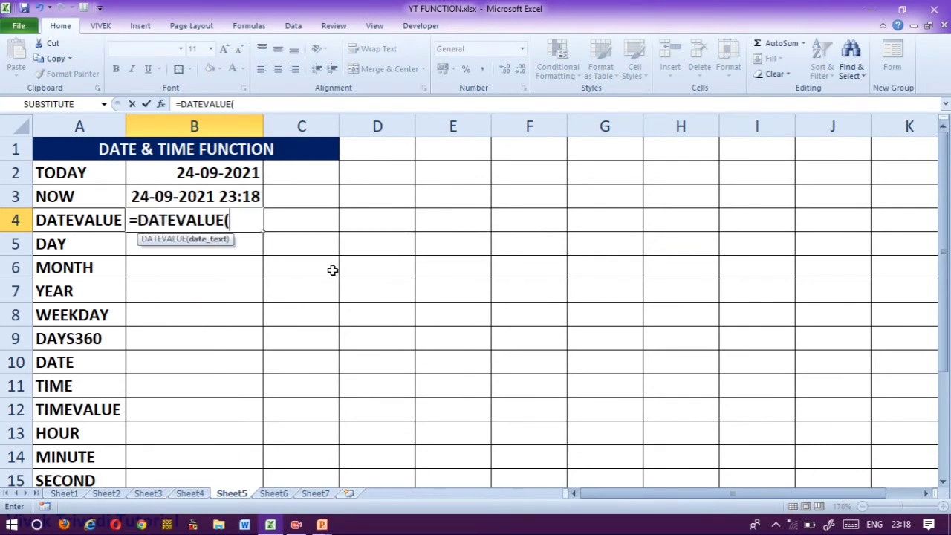
type("\"09/")
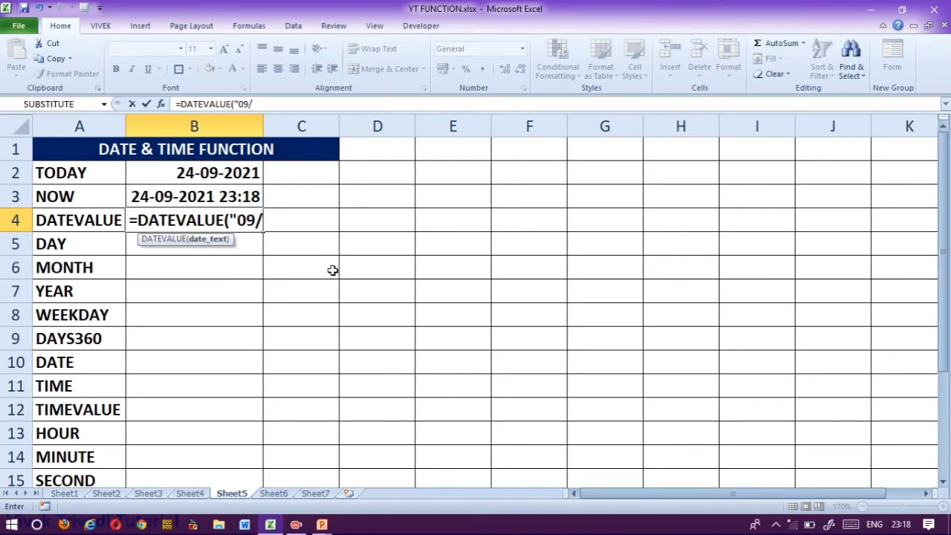
type("24/2021")
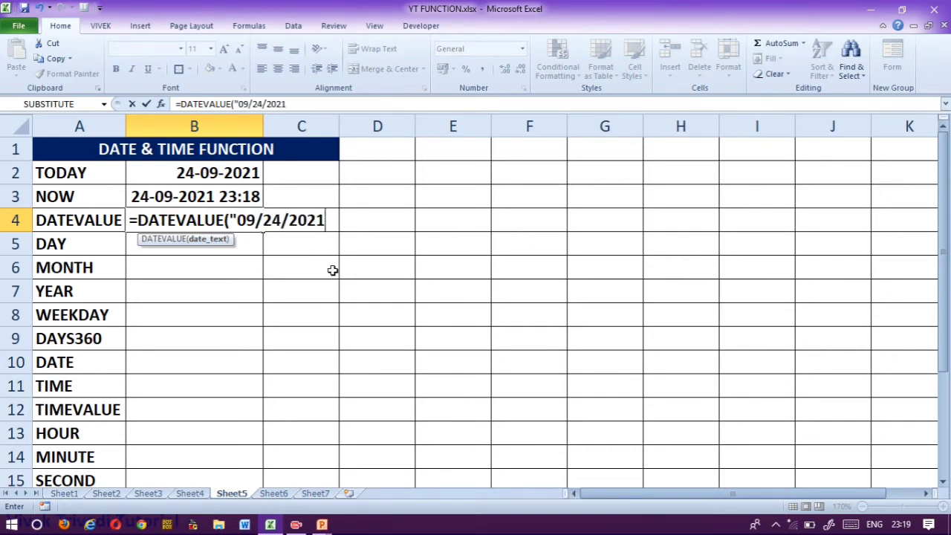
type("\")")
key("Return")
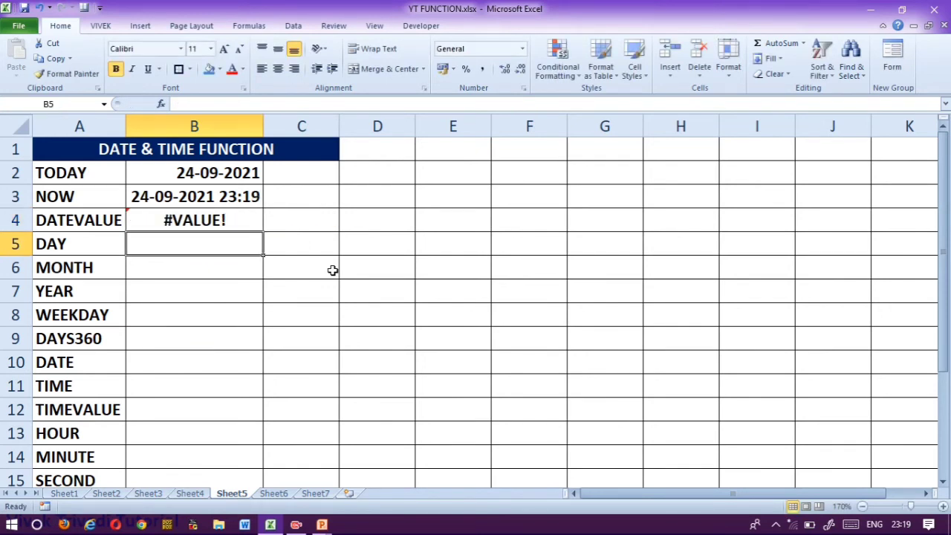
Fix the #VALUE! error by changing B4's date text to "24/9/2021".
key("Up")
key("F2")
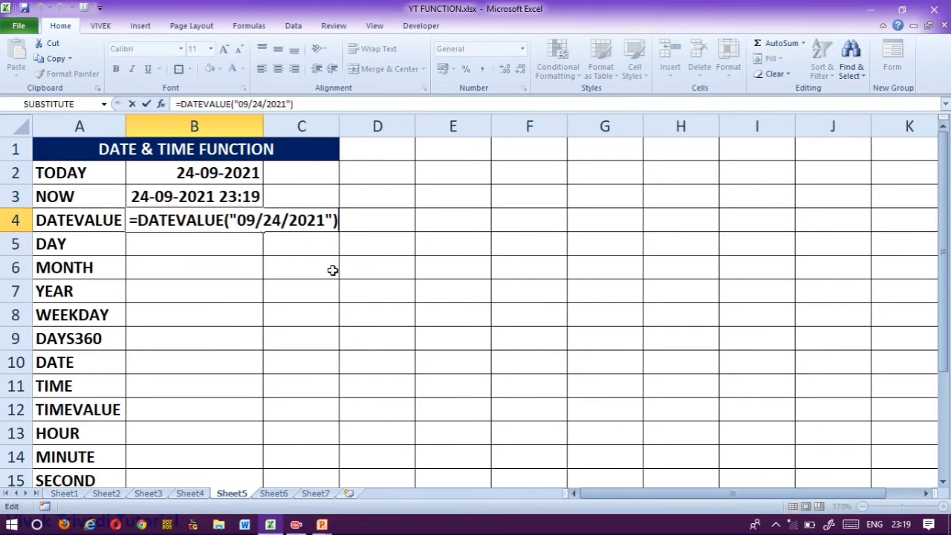
key("Left")
key("Left")
key("Left")
key("Left")
key("Left")
key("Left")
key("Left")
key("BackSpace")
key("BackSpace")
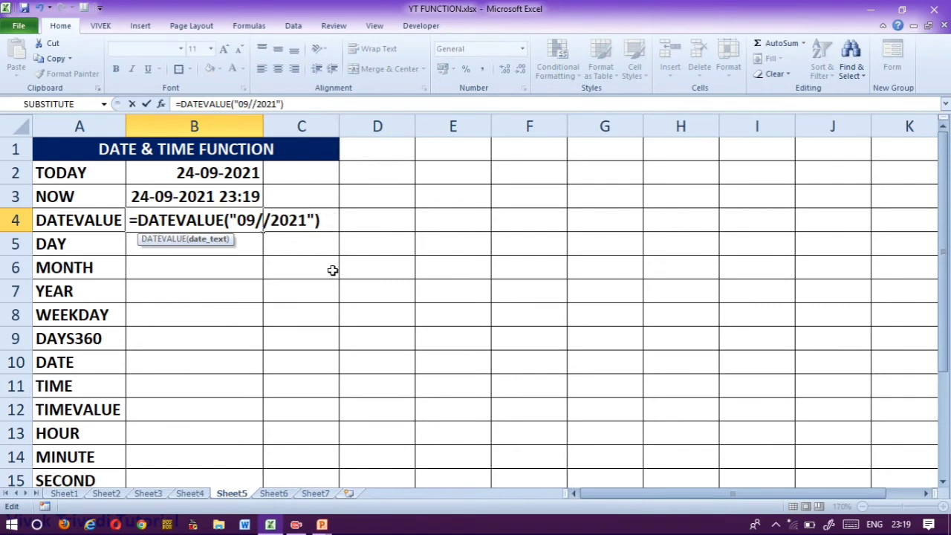
type("9")
key("Left")
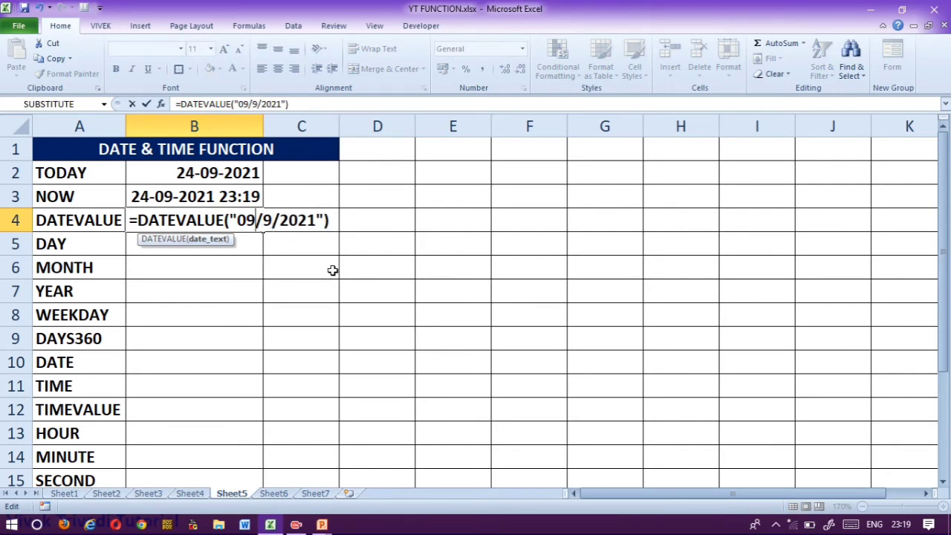
key("BackSpace")
key("BackSpace")
type("1")
key("BackSpace")
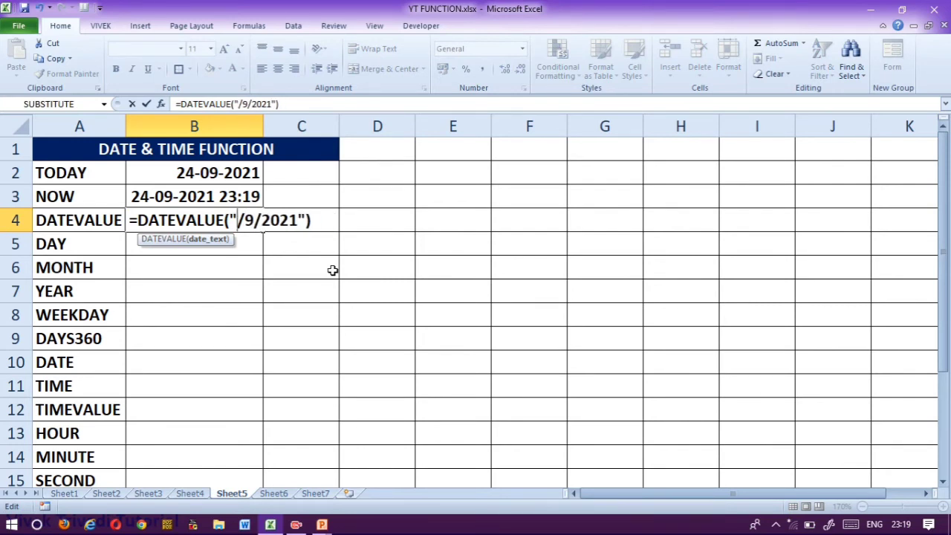
type("24")
key("Return")
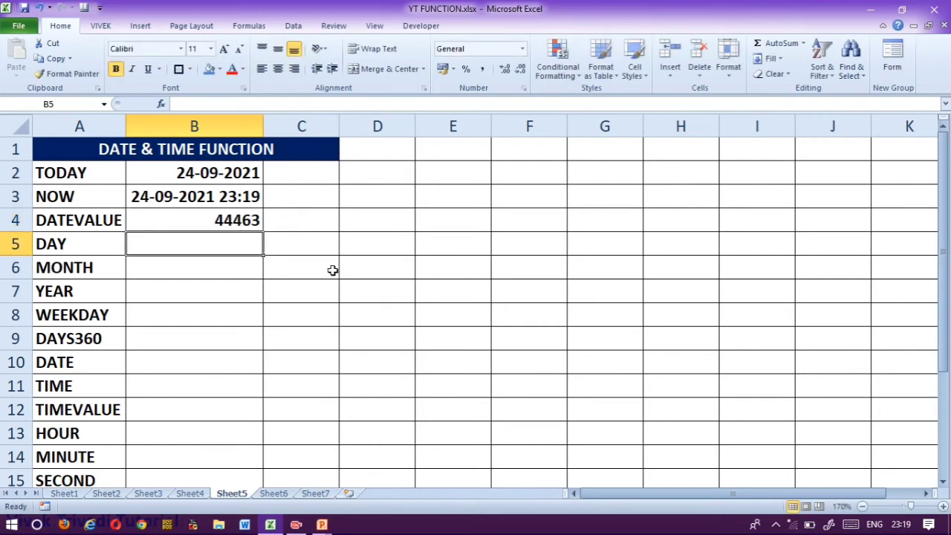
Recheck B4's DATEVALUE formula, confirming it returns 44463.
key("Up")
key("F2")
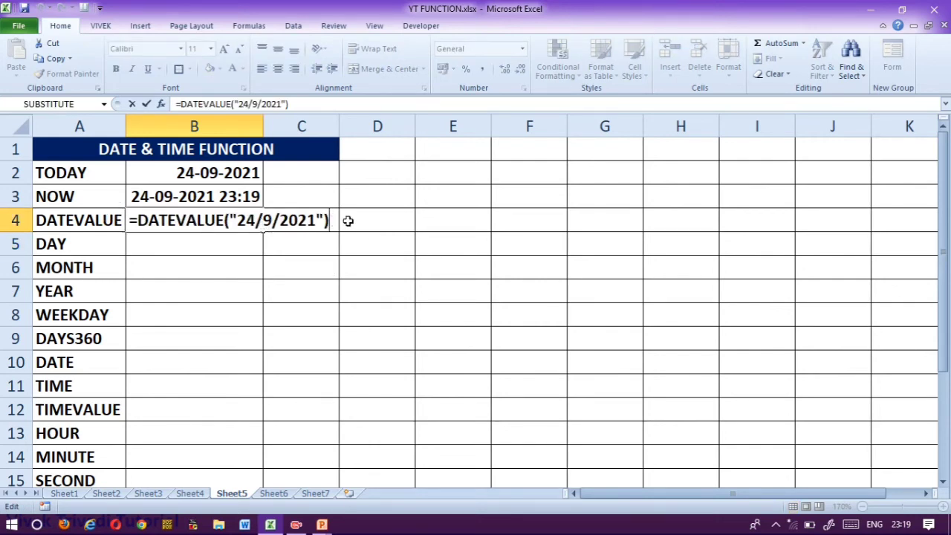
key("Return")
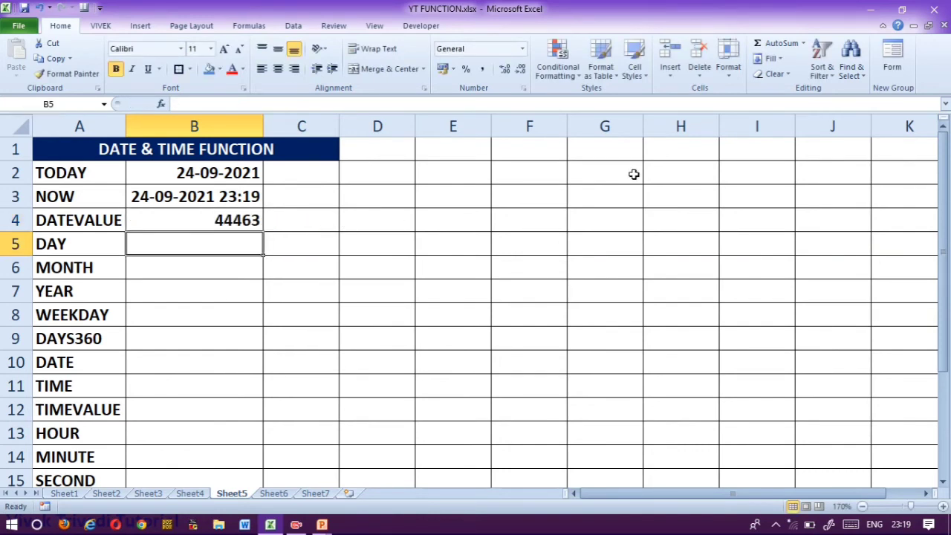
key("Up")
key("F2")
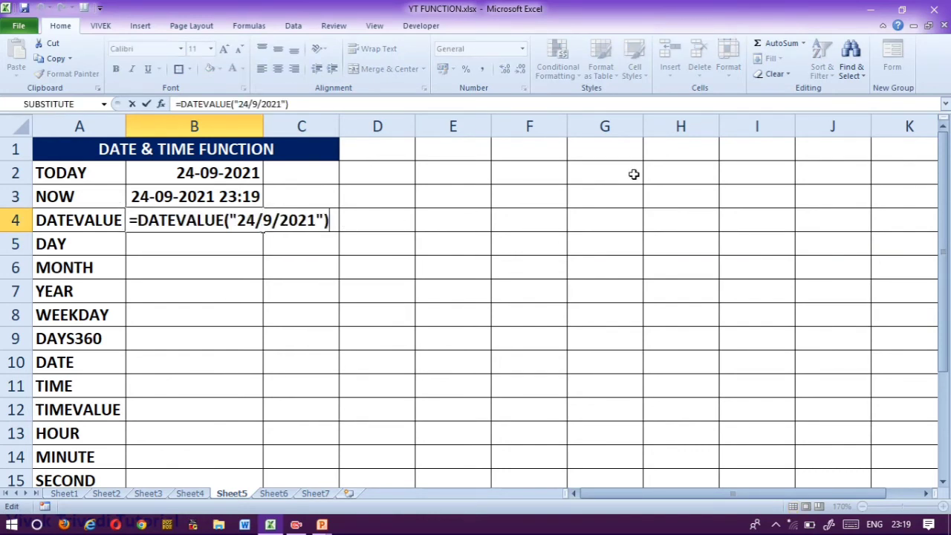
key("Return")
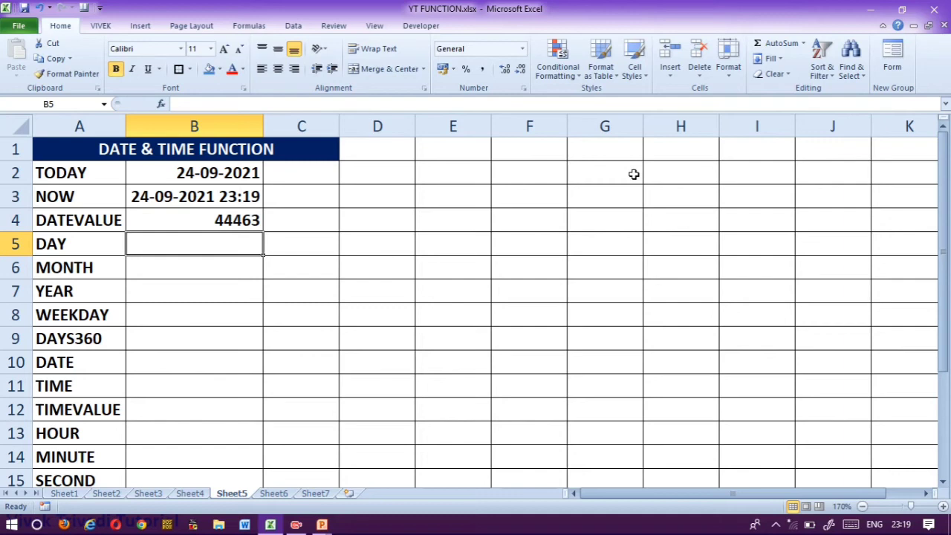
key("Up")
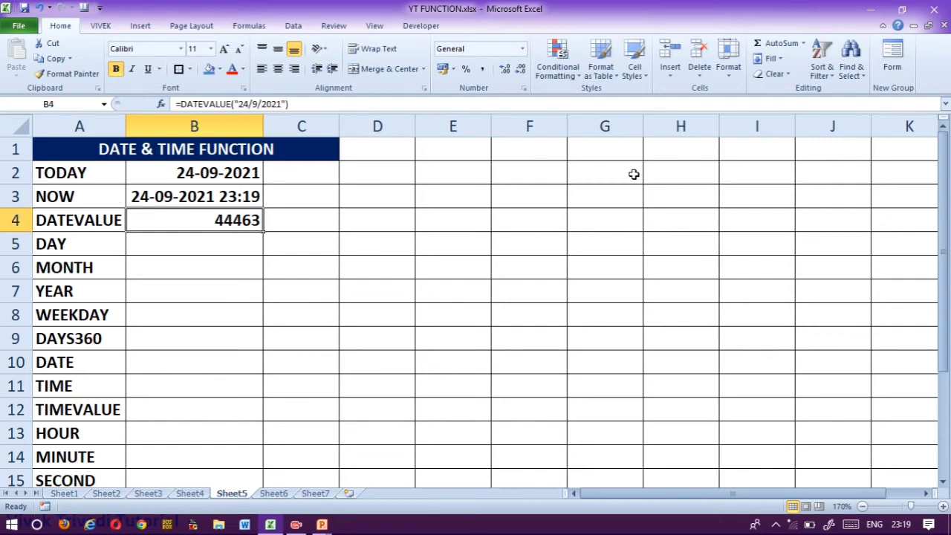
key("F2")
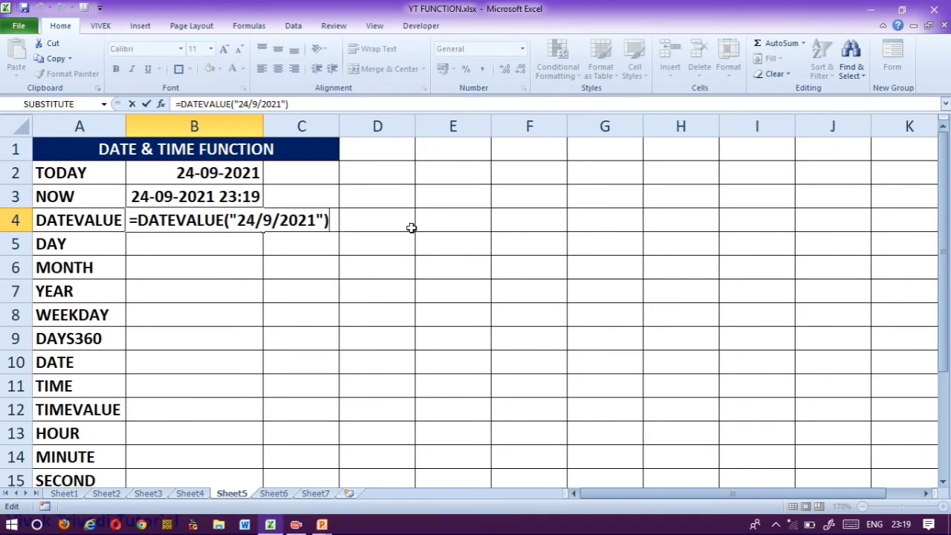
key("Return")
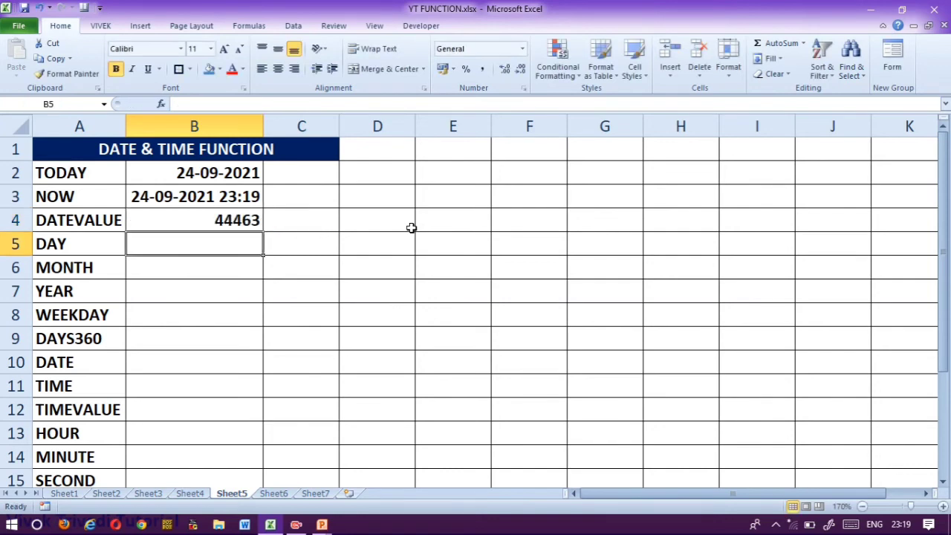
Enter =DAY(B4) in B5 and =MONTH(B4) in B6, returning 24 and 9.
type("=d")
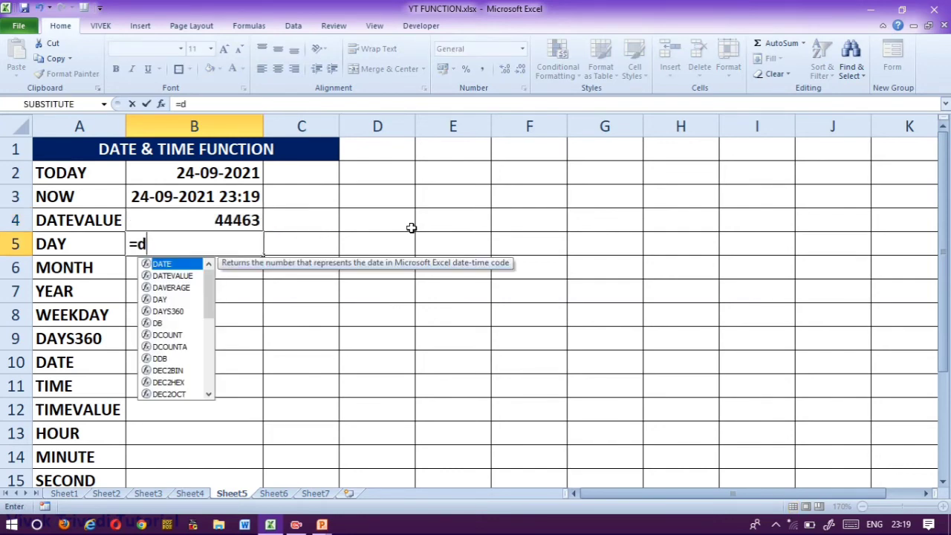
type("ay(")
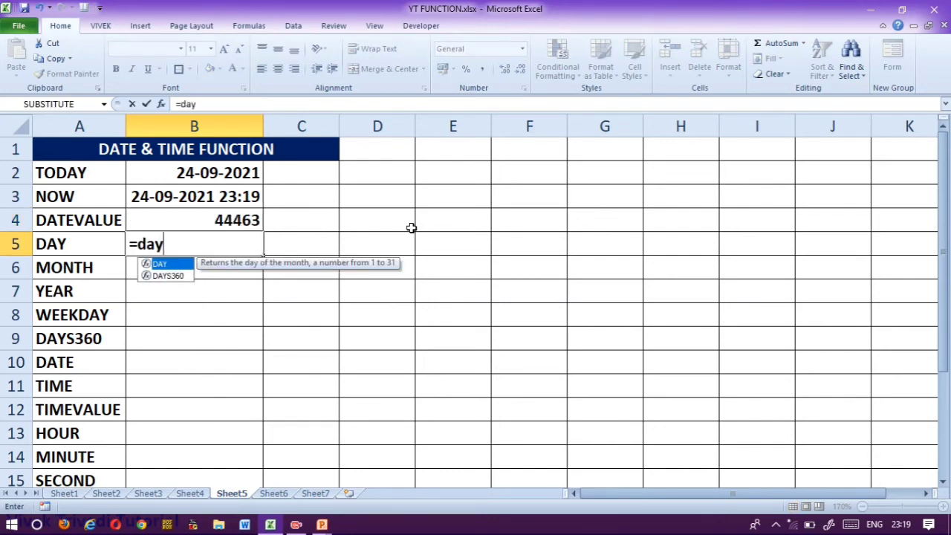
left_click(196, 221)
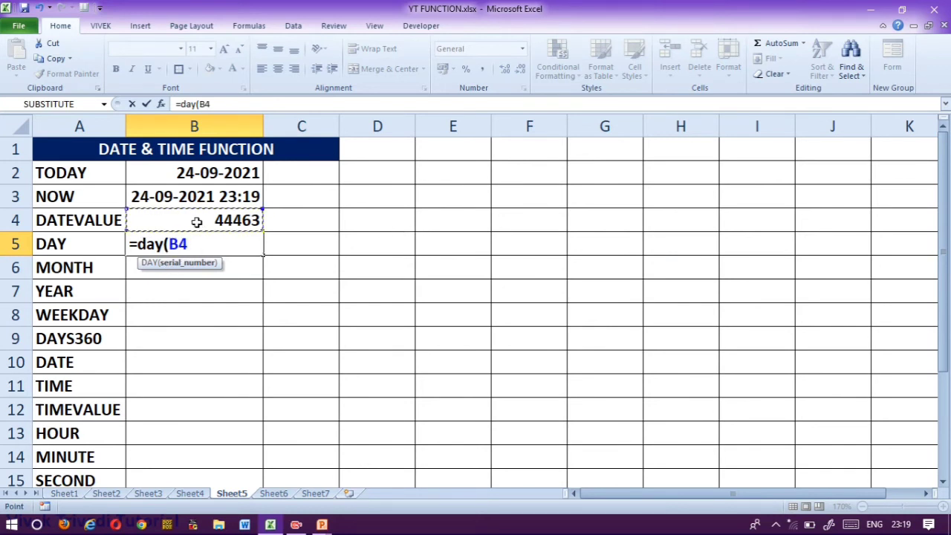
type(")")
key("Return")
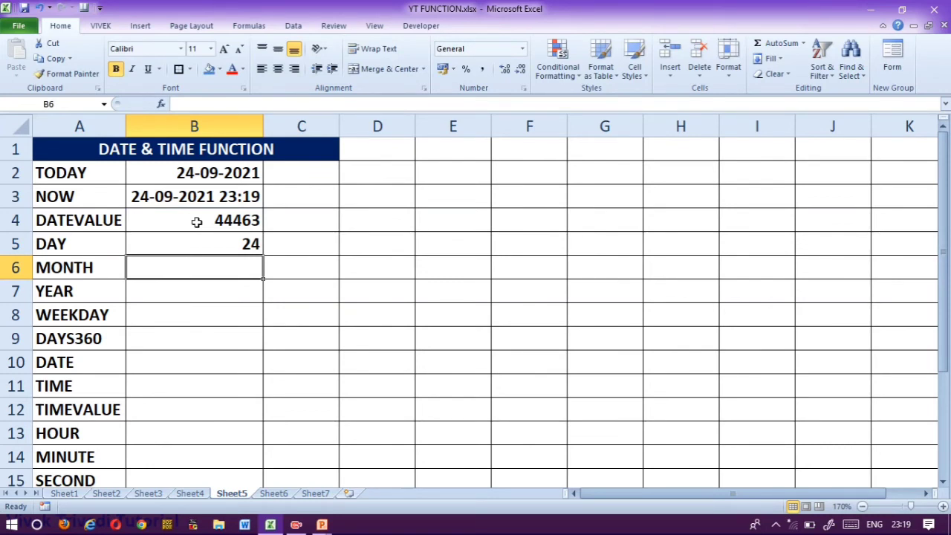
type("=month")
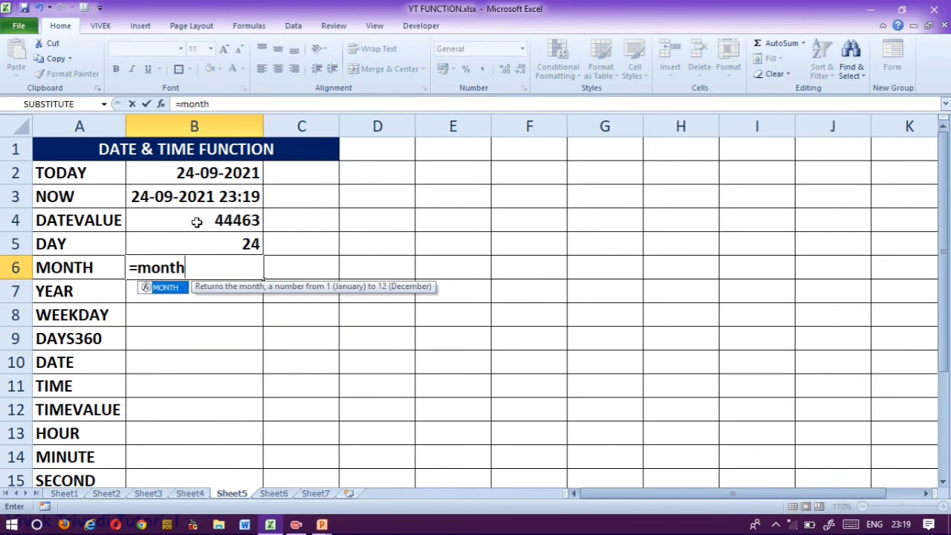
type("(")
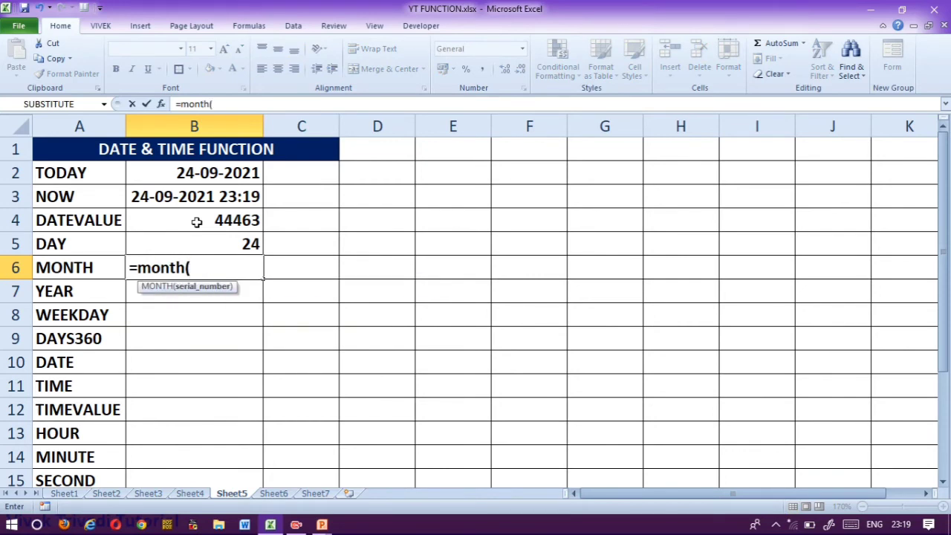
left_click(197, 221)
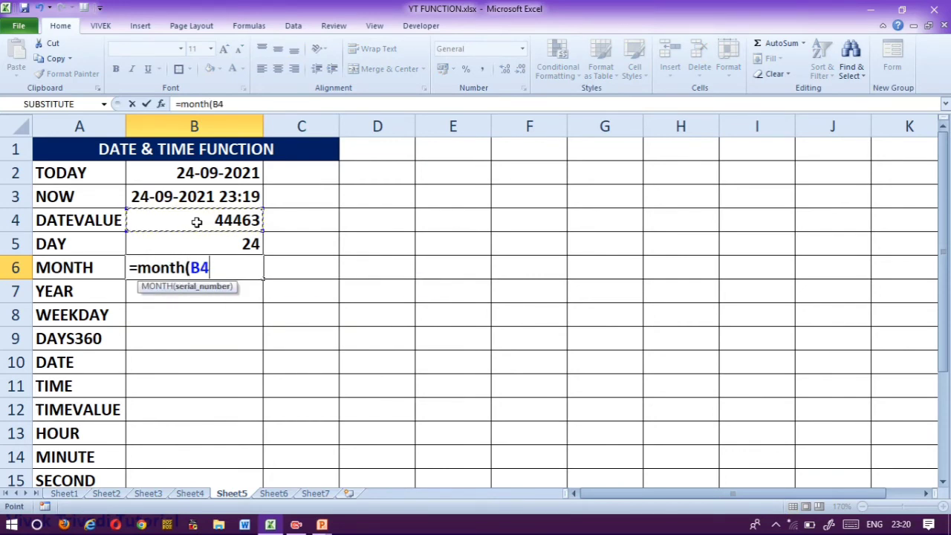
type(")\\")
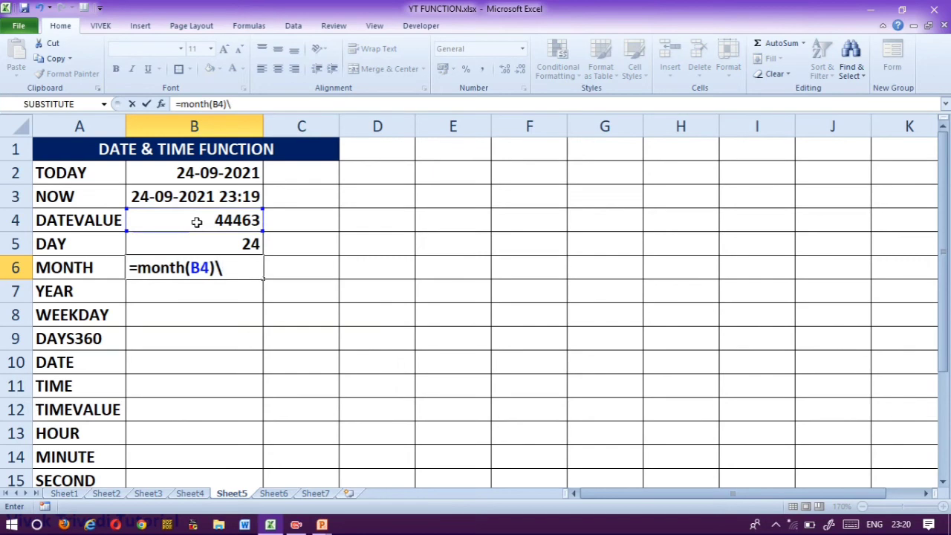
key("BackSpace")
key("Return")
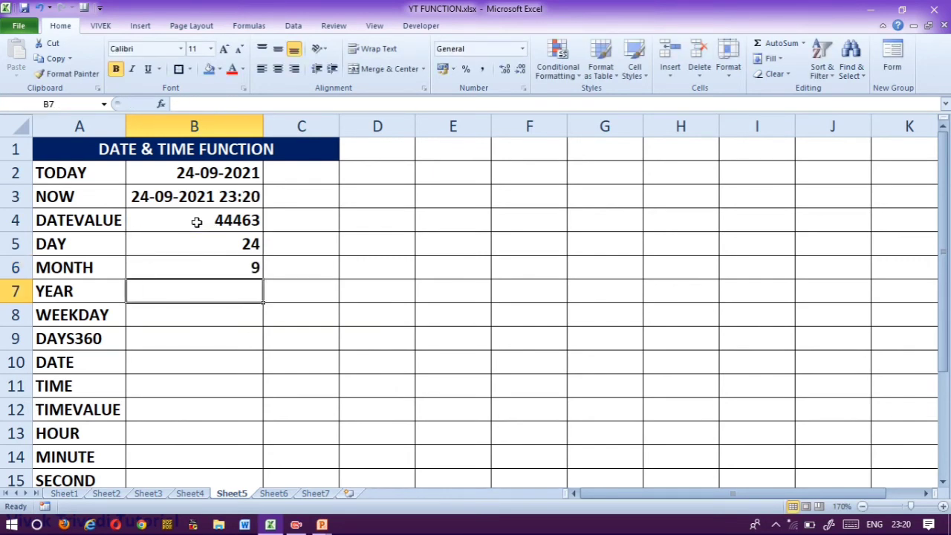
Enter =YEAR(B4) in B7, returning 2021.
type("=year")
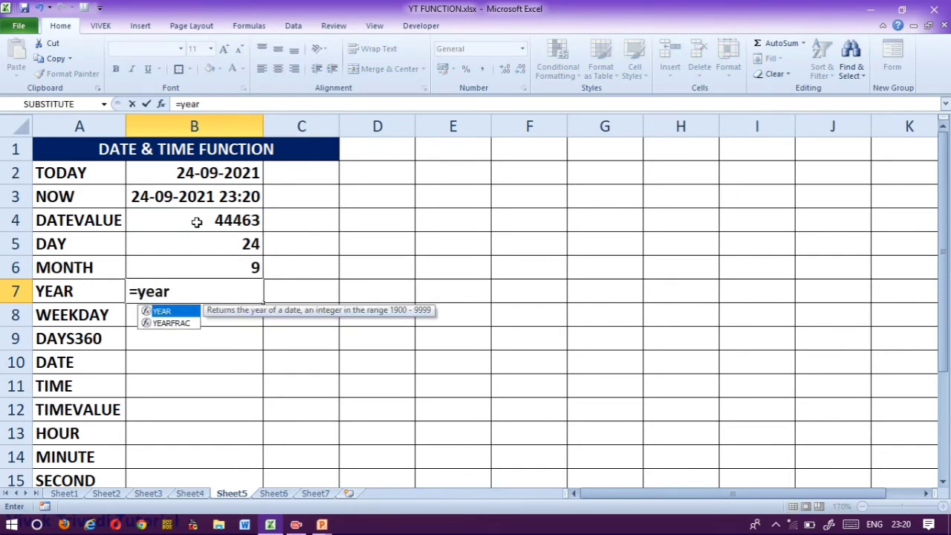
type("(")
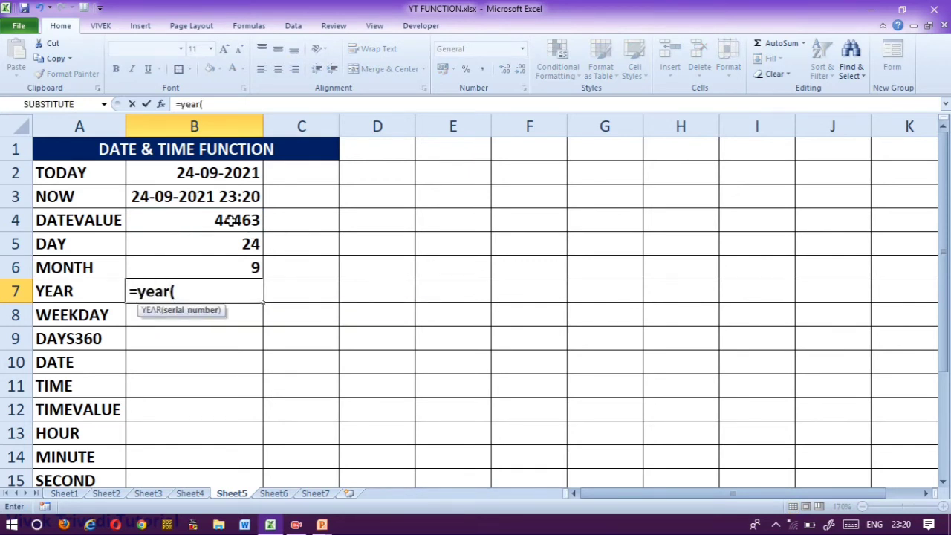
left_click(231, 220)
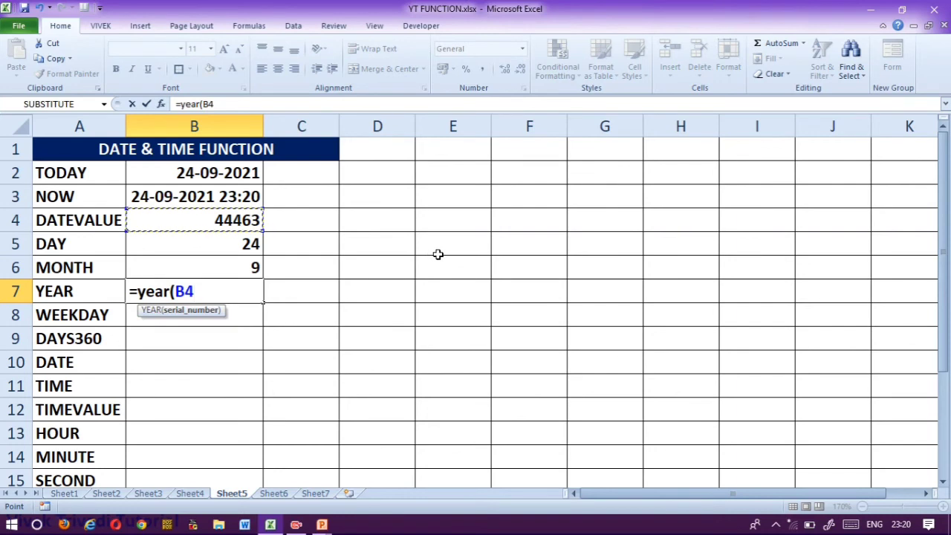
type(")")
key("Return")
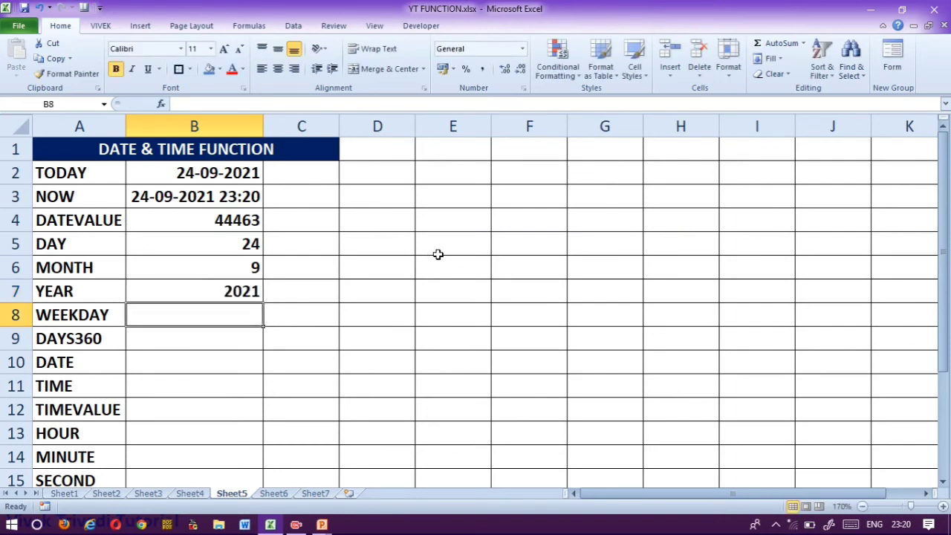
left_click(217, 223)
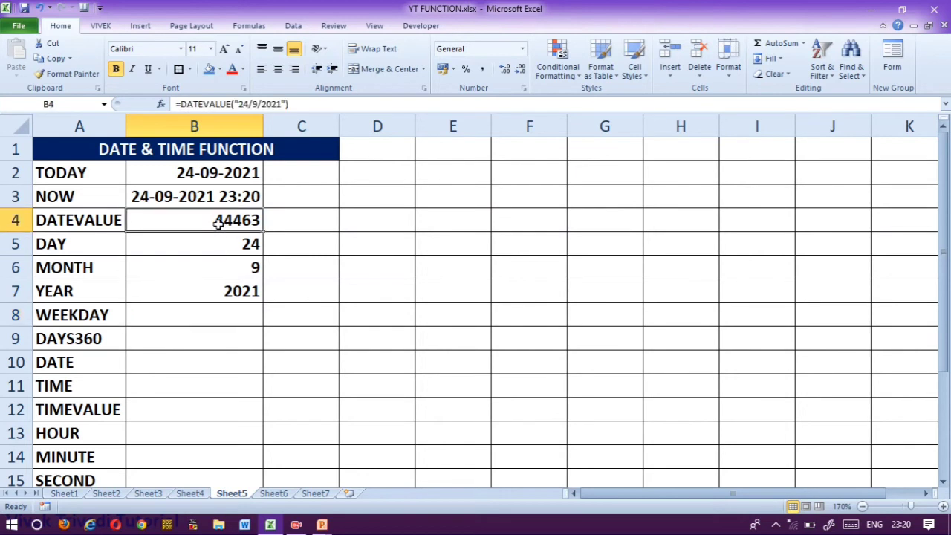
Change B4's date from 24/9/2021 to 25/9/2021, so DATEVALUE gives 44464 and DAY shows 25.
key("F2")
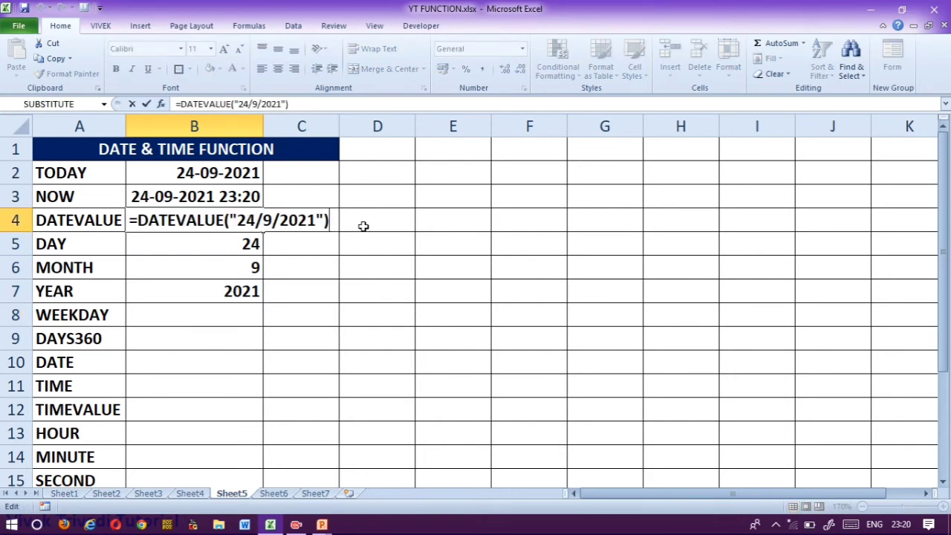
key("Left")
key("Left")
key("Left")
key("Left")
key("Left")
key("Left")
key("Left")
key("Left")
key("Left")
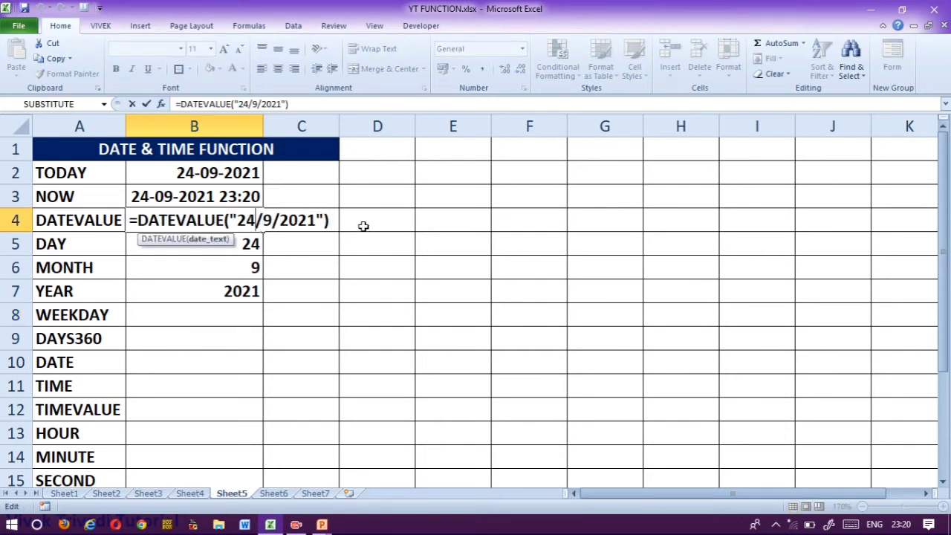
key("BackSpace")
type("5")
key("Return")
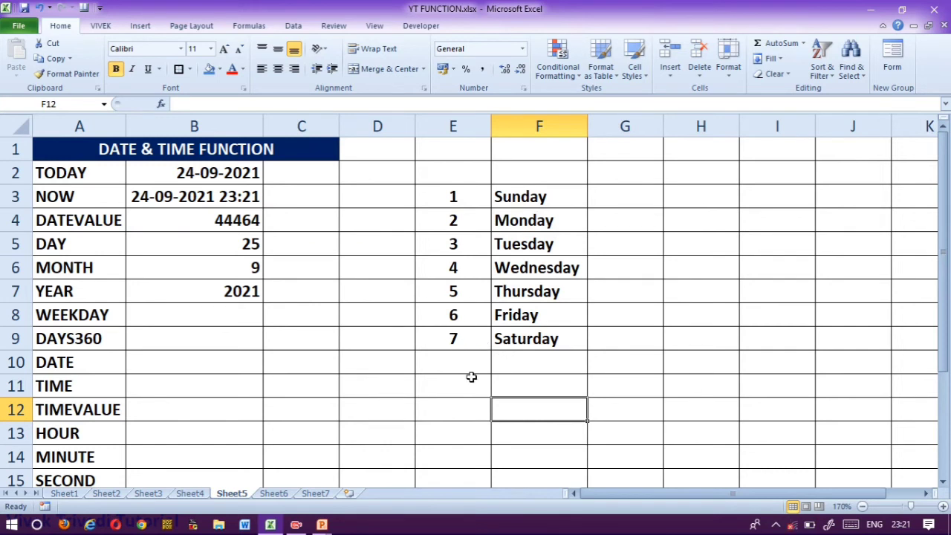
left_click(239, 316)
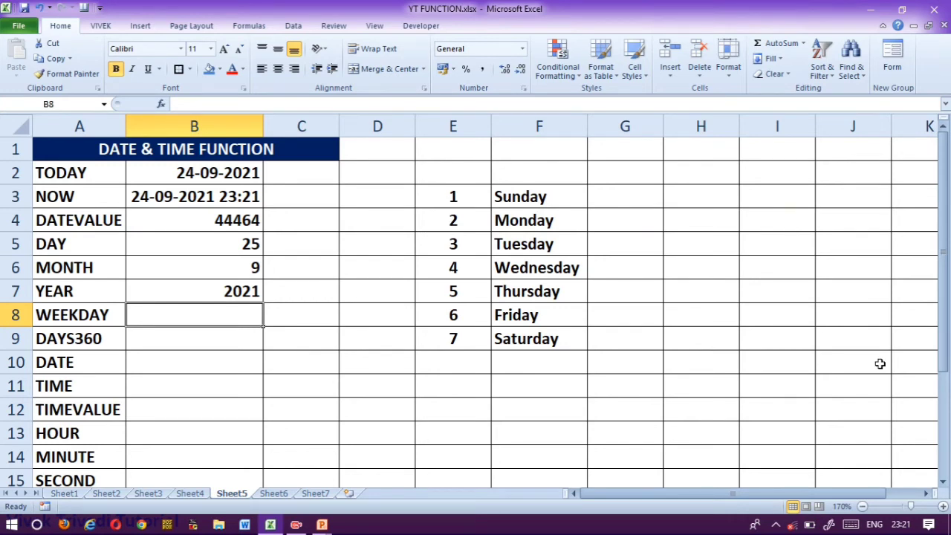
Enter =WEEKDAY(24/09/2021) in B8 and recommit it, returning 7.
type("=wee")
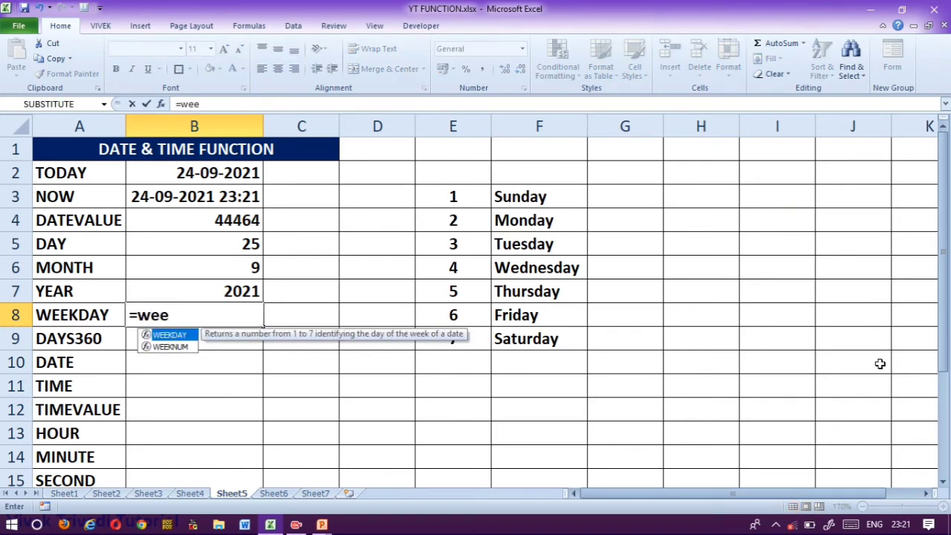
key("Tab")
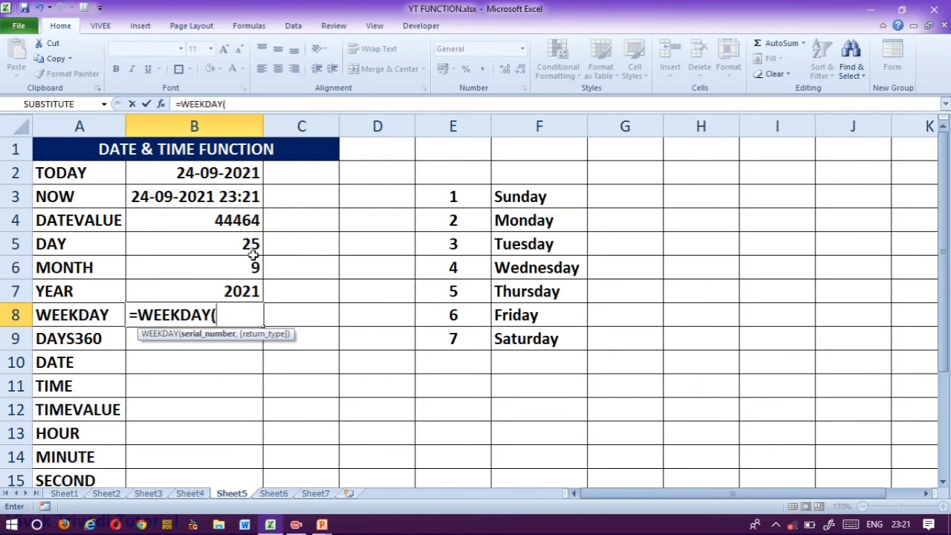
type("24/09/")
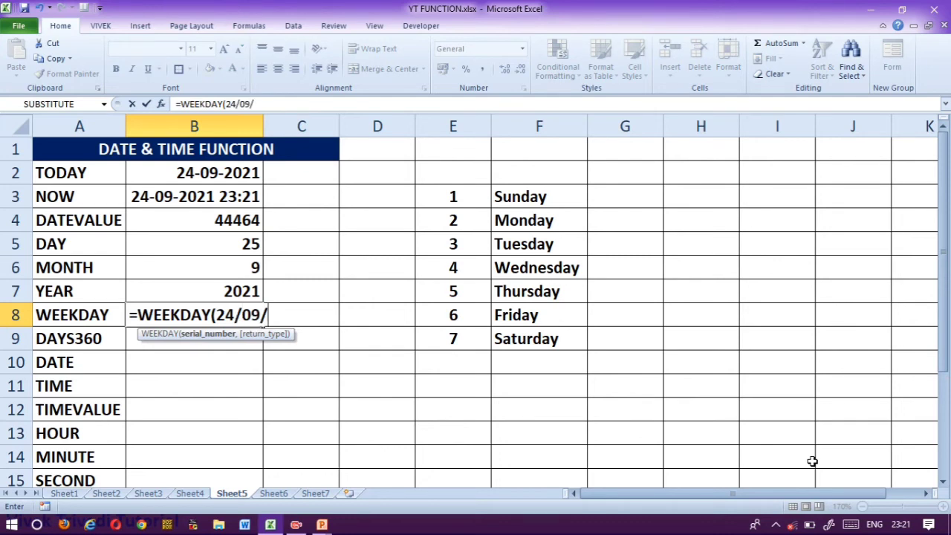
type("2021)")
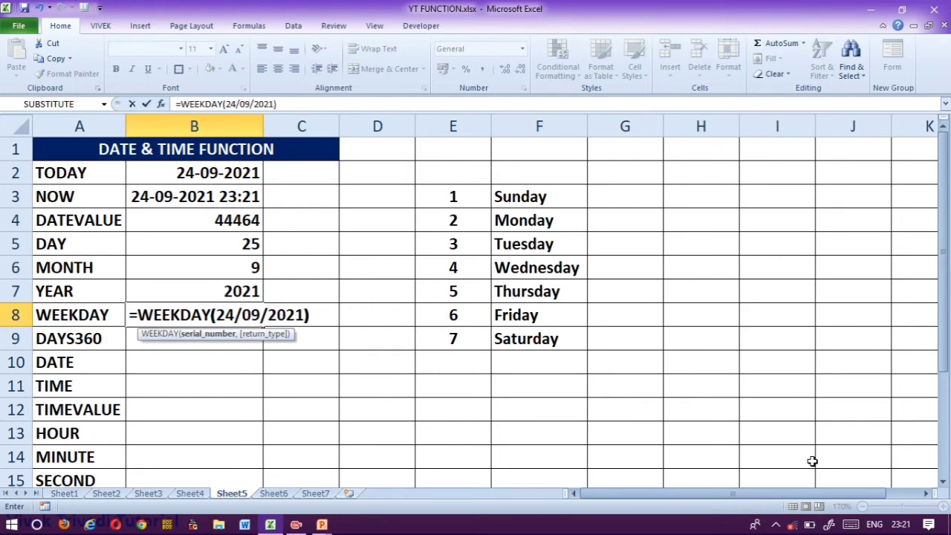
key("Return")
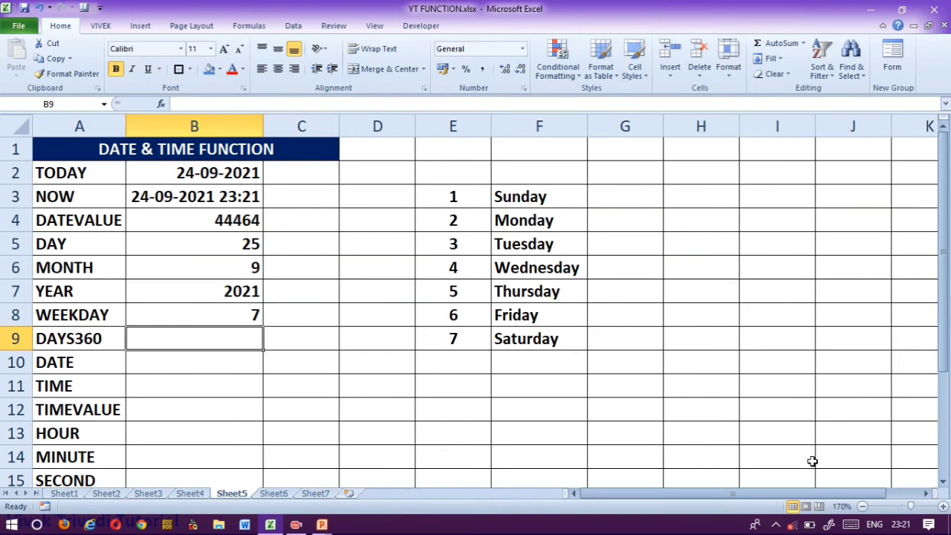
key("Up")
key("F2")
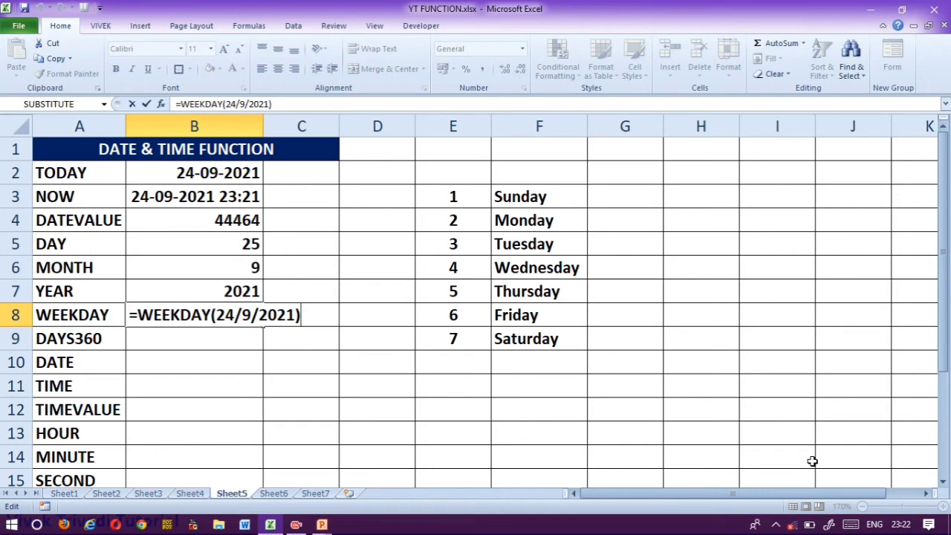
key("Return")
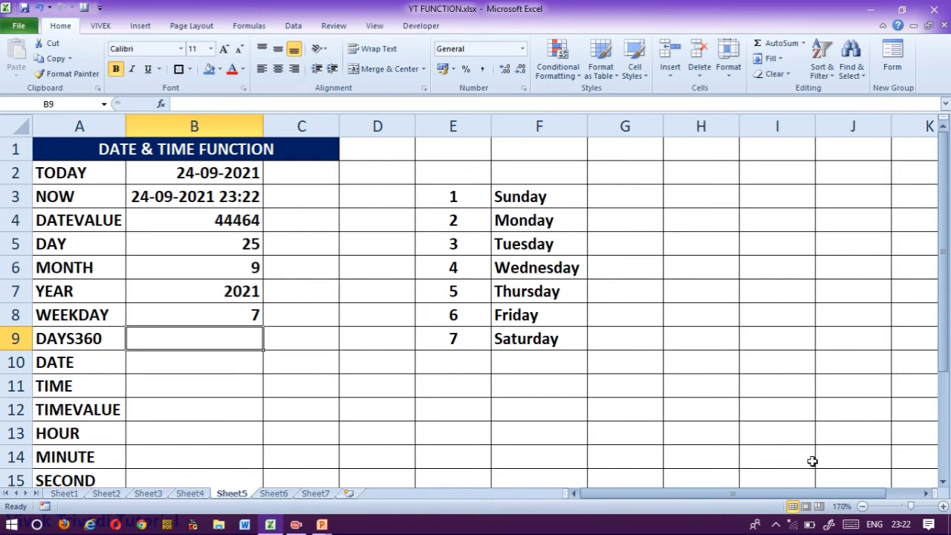
Enter =DAYS360("24/9/2020","24/9/2021") in B9 with quoted dates, returning 360.
type("=days")
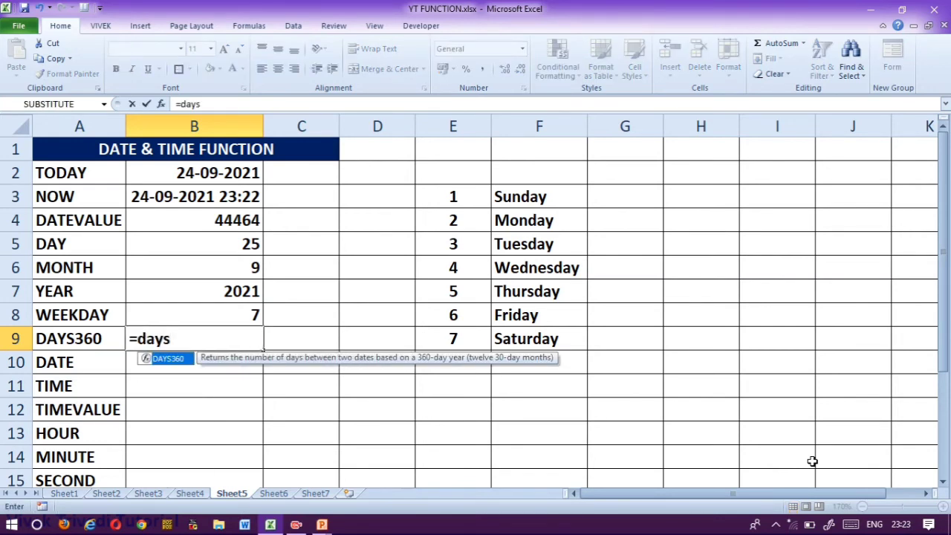
key("Tab")
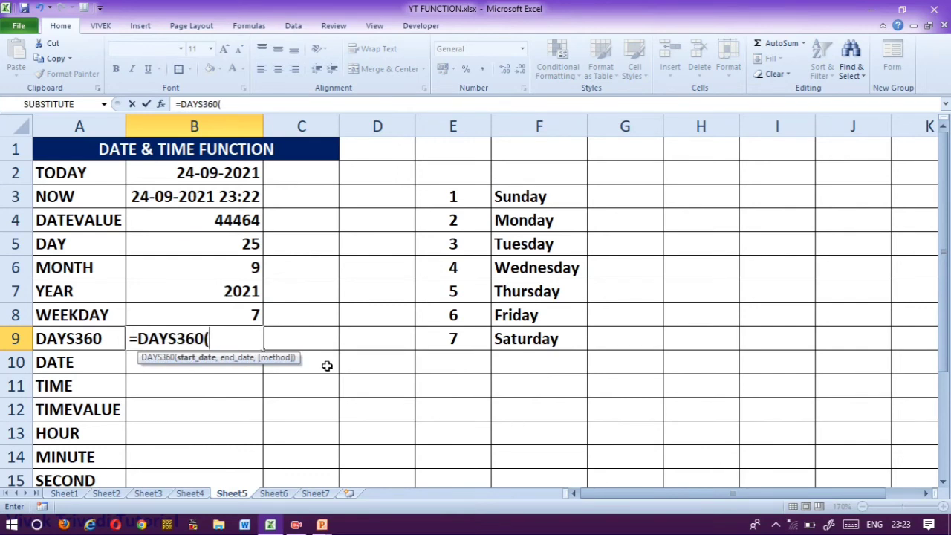
type("24/")
type("9")
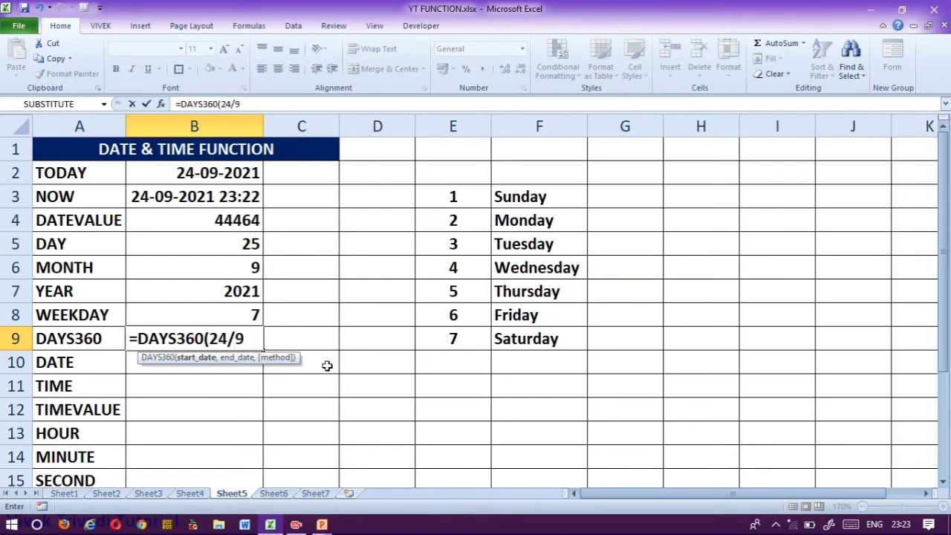
type("/2020")
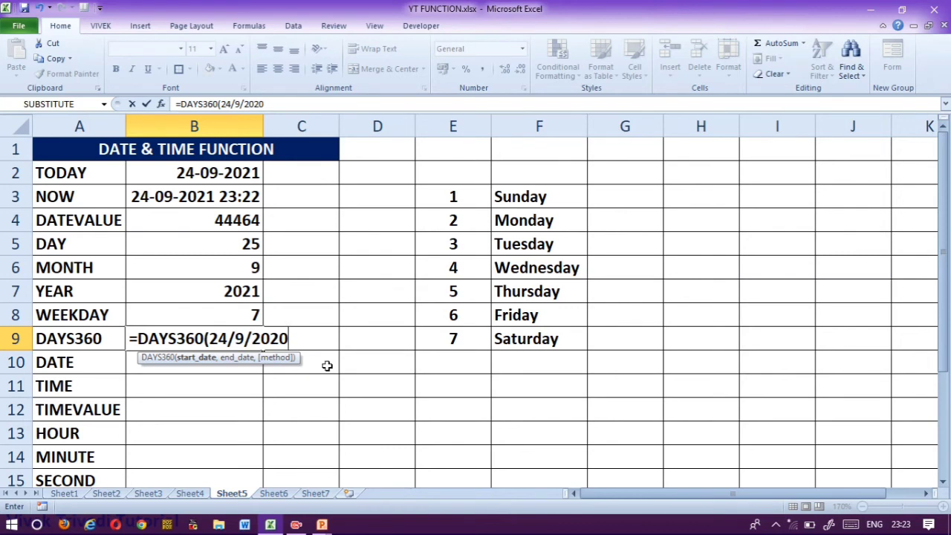
key("BackSpace")
key("BackSpace")
key("BackSpace")
key("BackSpace")
key("BackSpace")
key("BackSpace")
key("BackSpace")
key("BackSpace")
key("BackSpace")
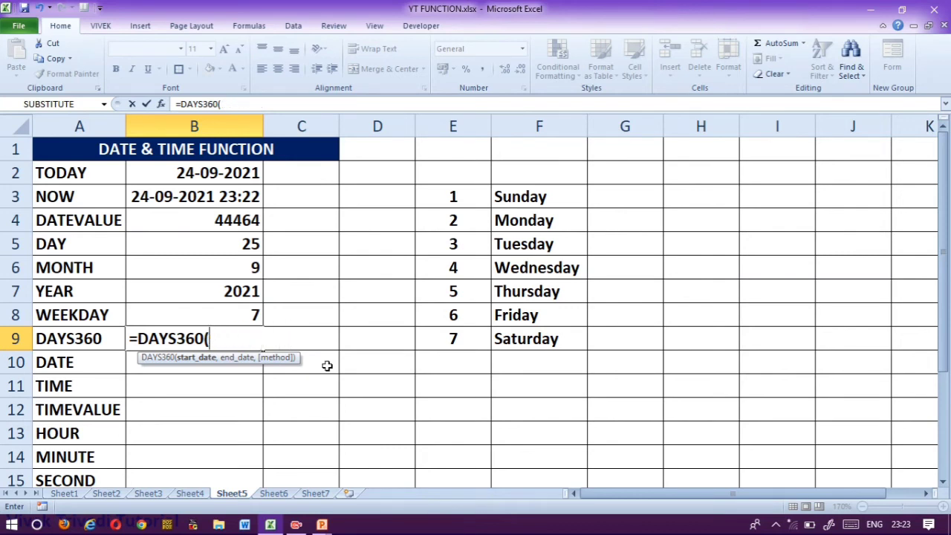
type("\"24/9")
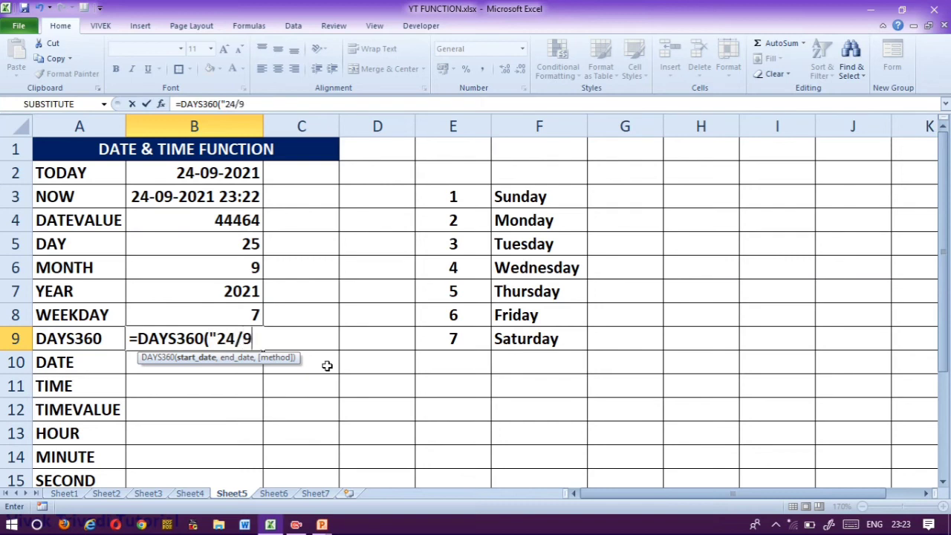
type("/2020\",")
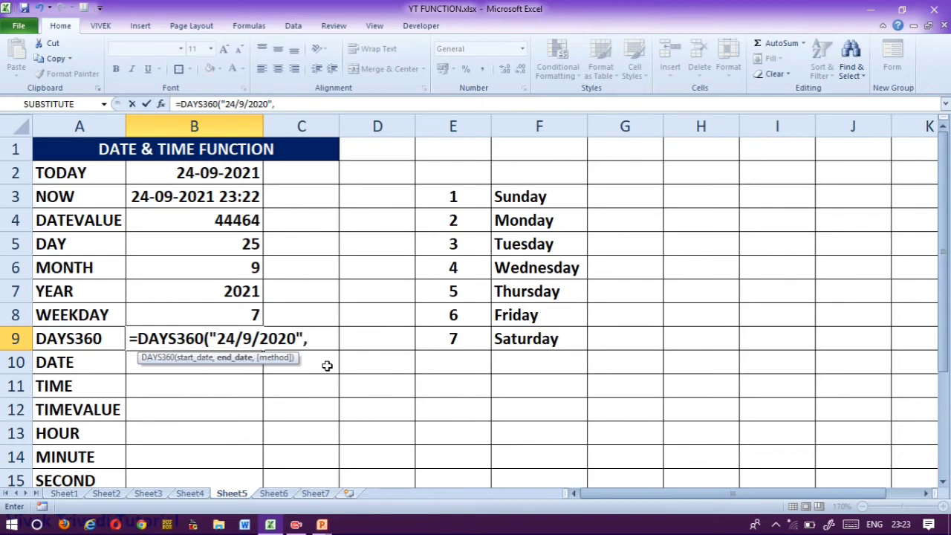
key("BackSpace")
key("BackSpace")
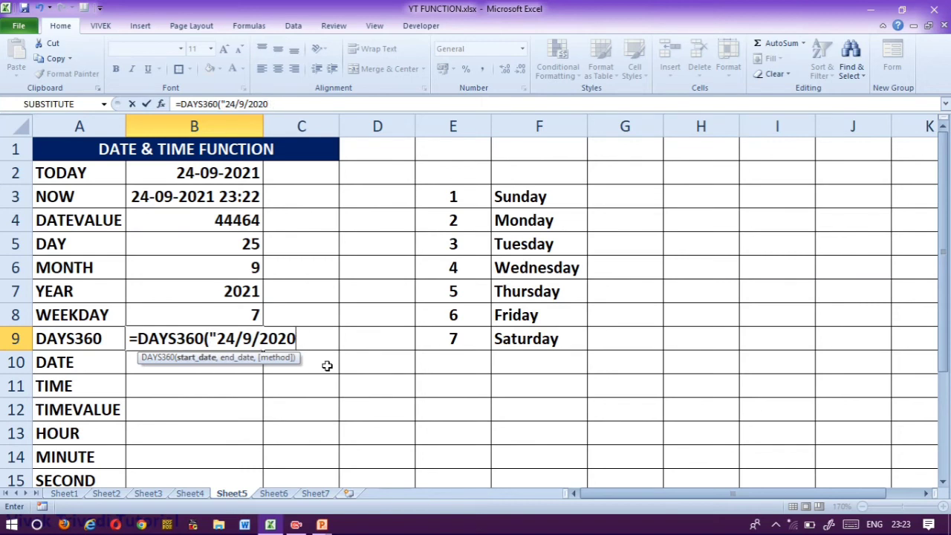
type("\",\"")
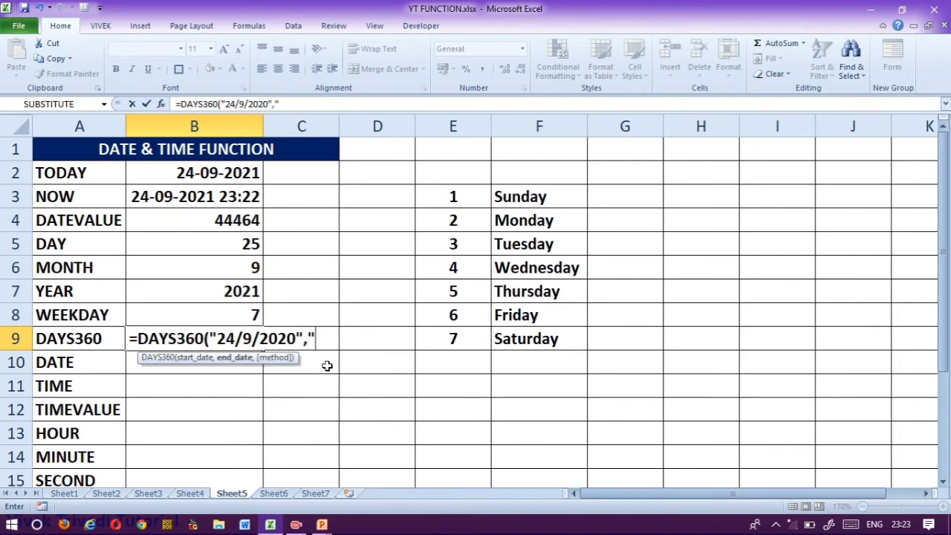
type("24/9/20")
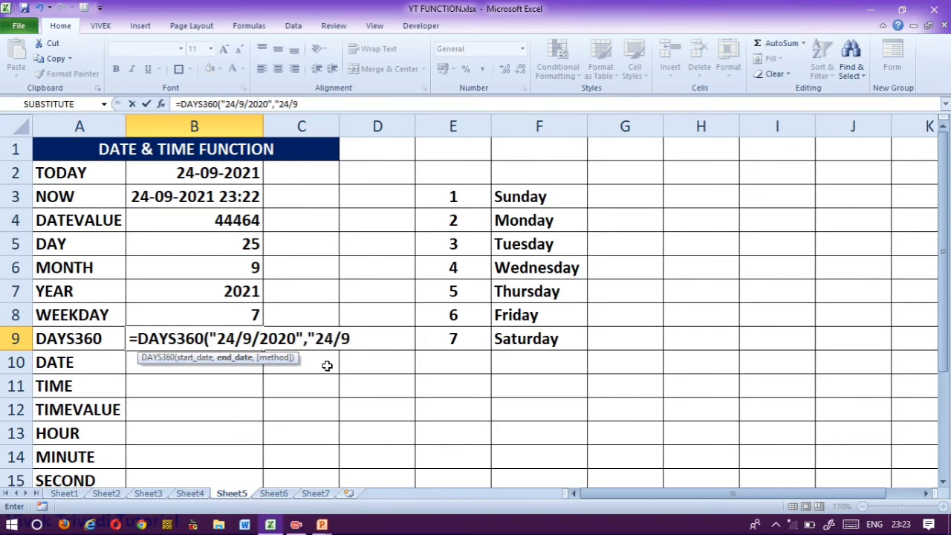
type("21")
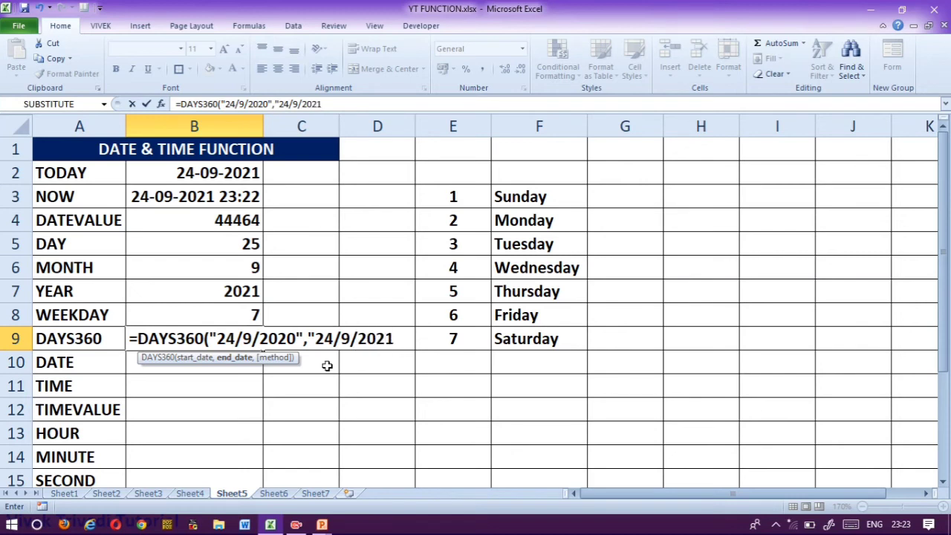
type("\")")
key("Return")
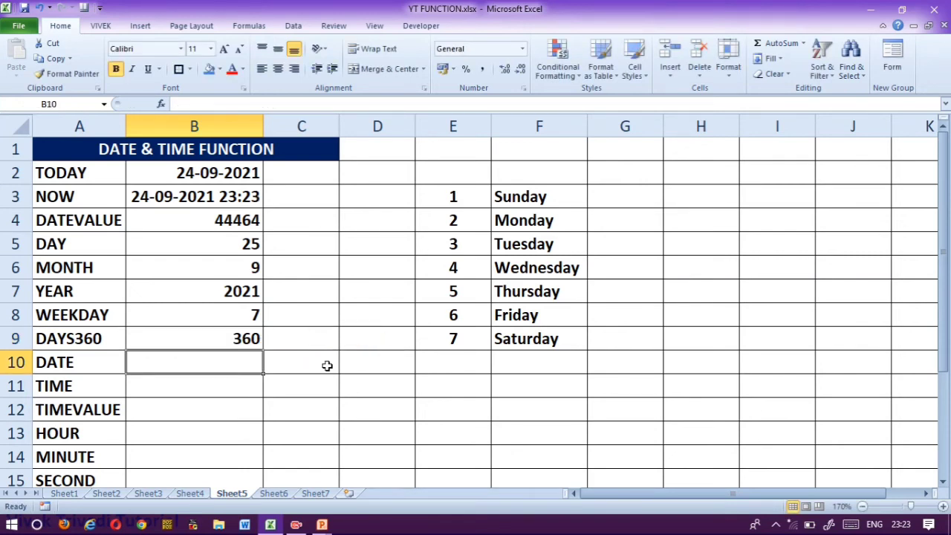
Replace B9's DAYS360 start date 24/9/2020 with "12/7/2021", giving 72 days.
key("Up")
key("F2")
key("Left")
key("Left")
key("Left")
key("Left")
key("Left")
key("Left")
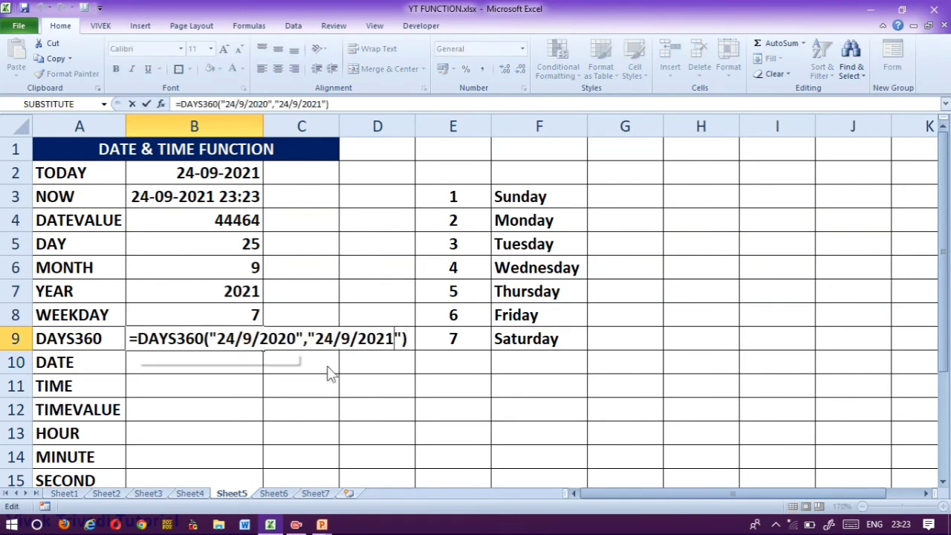
key("Left")
key("Left")
key("Left")
key("Left")
key("Left")
key("Left")
key("Left")
key("Left")
key("Left")
key("Left")
key("Left")
key("Left")
key("Right")
key("Right")
key("Right")
key("Right")
key("Right")
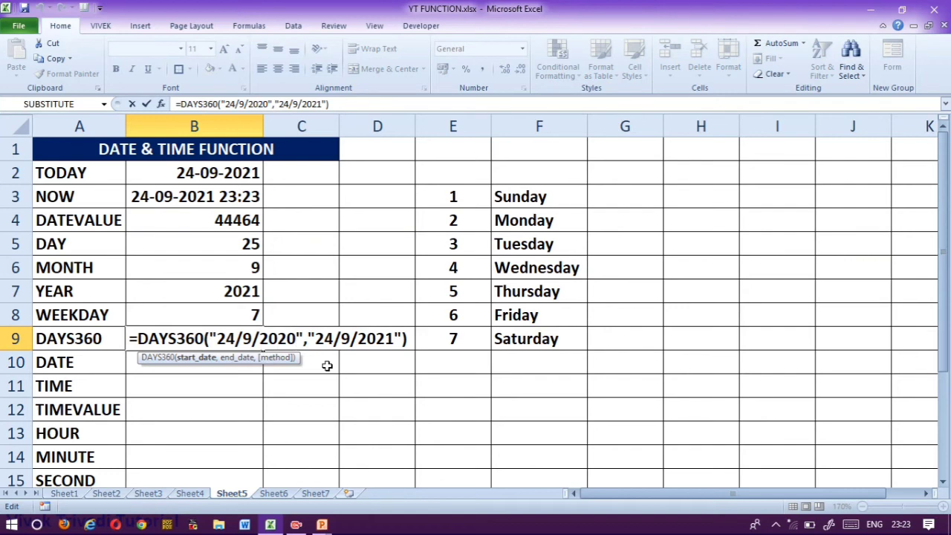
key("Left")
key("Left")
key("Left")
key("Left")
key("BackSpace")
key("Right")
key("Right")
key("Right")
key("Right")
key("Right")
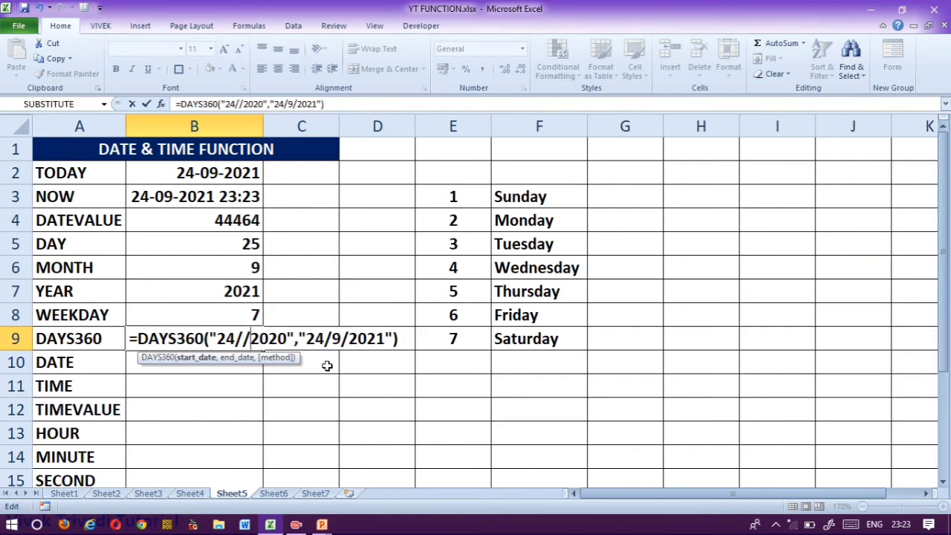
key("BackSpace")
key("BackSpace")
key("BackSpace")
key("BackSpace")
key("BackSpace")
key("BackSpace")
key("BackSpace")
key("BackSpace")
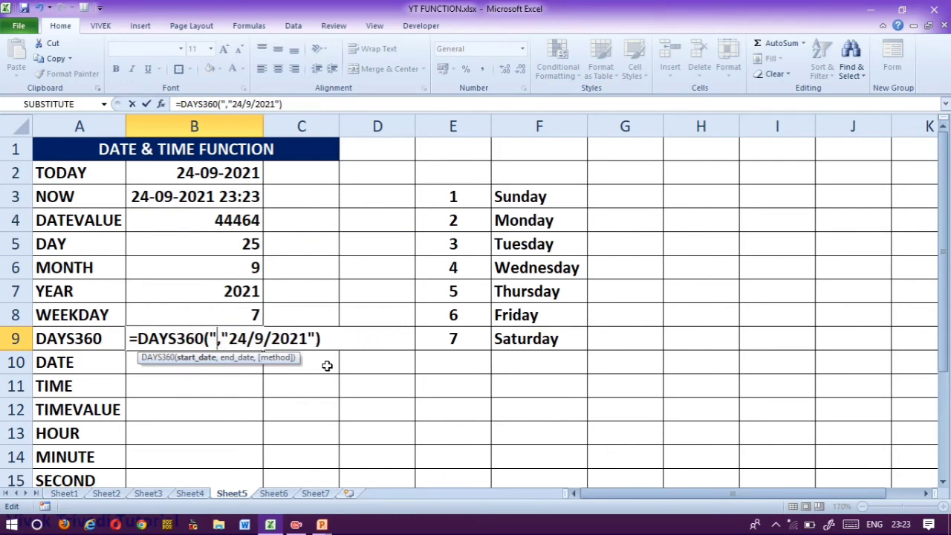
type("12")
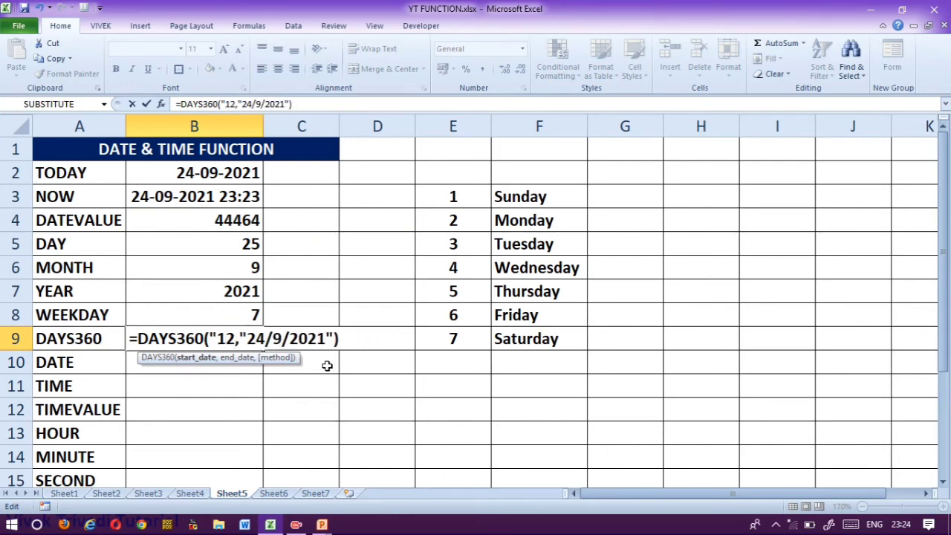
type("/7")
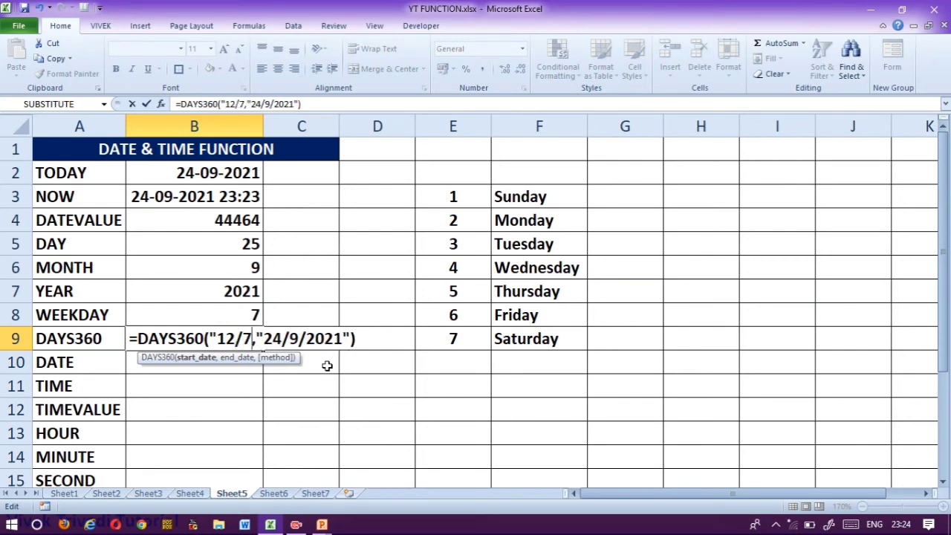
type("/2021")
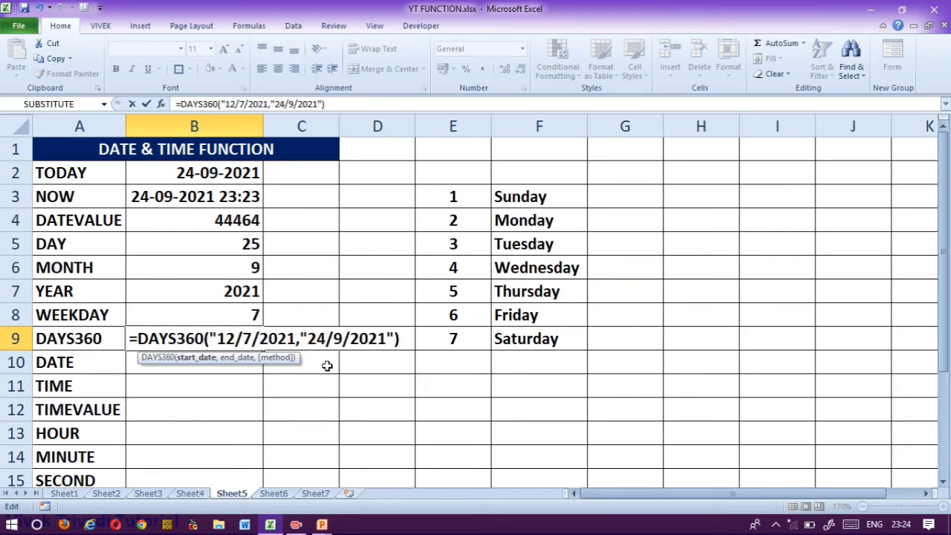
type("\"")
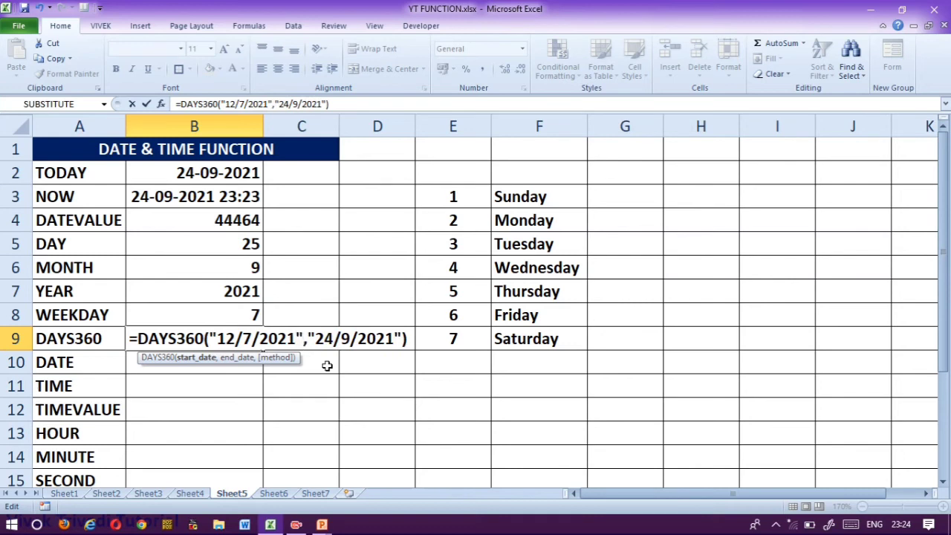
key("Return")
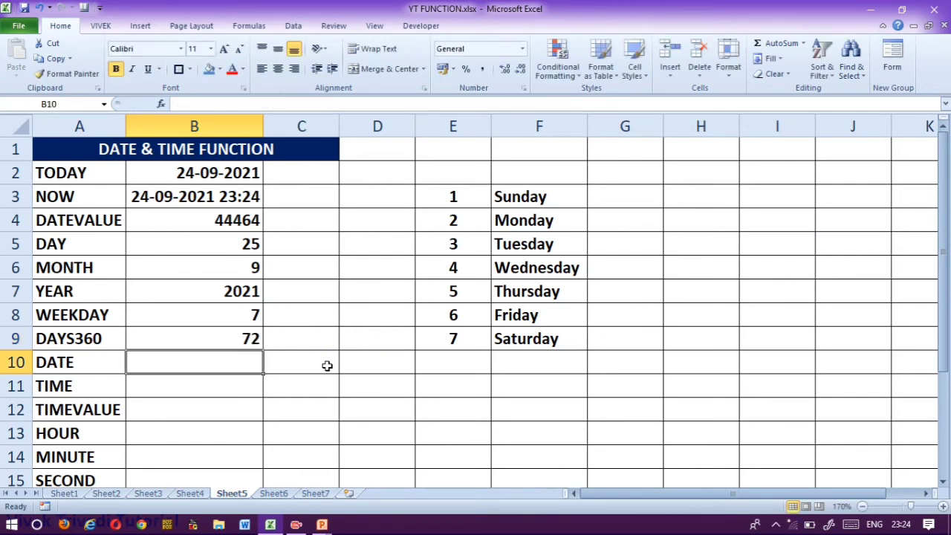
Reopen B9's DAYS360 formula to confirm it still returns 72.
key("Up")
key("F2")
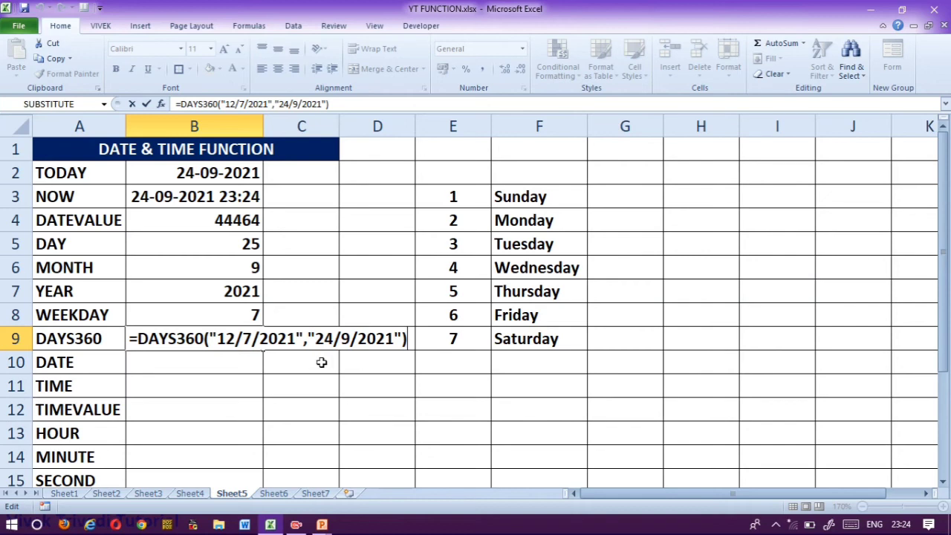
key("Return")
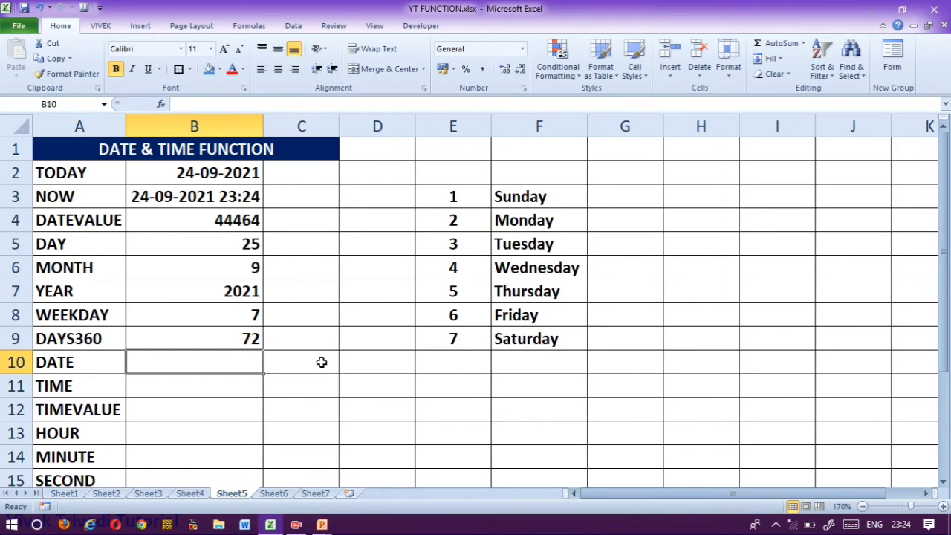
Enter =date(2021/9/24) in B10 and dismiss the too-few-arguments error.
type("=da")
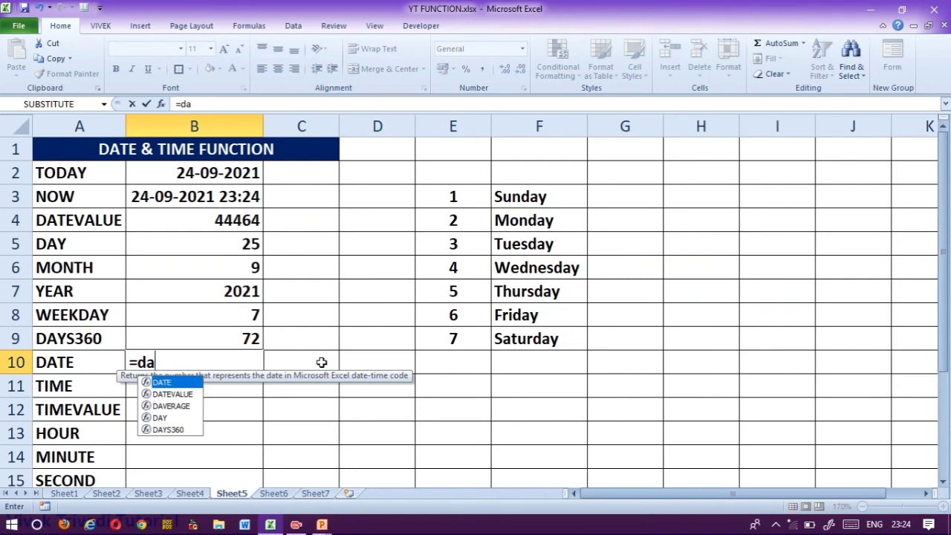
type("te(")
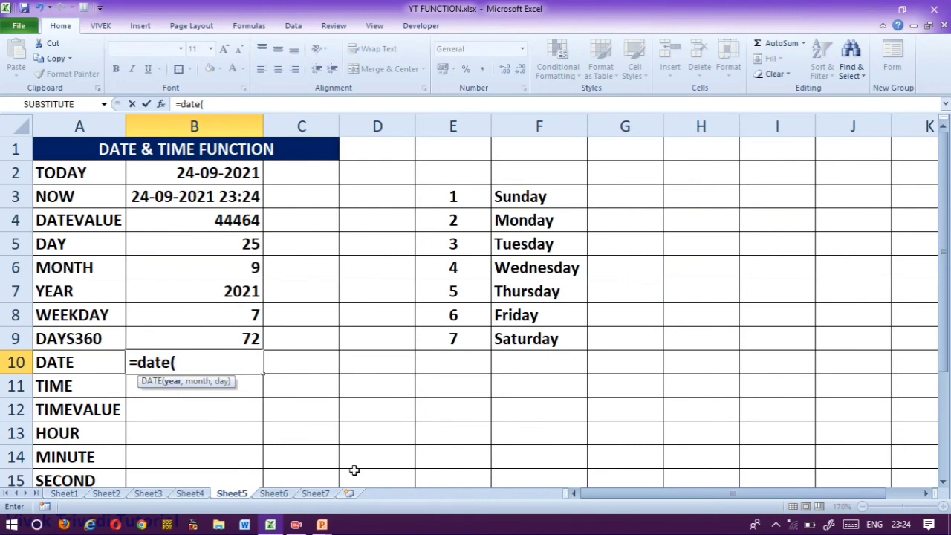
type("2021/9/")
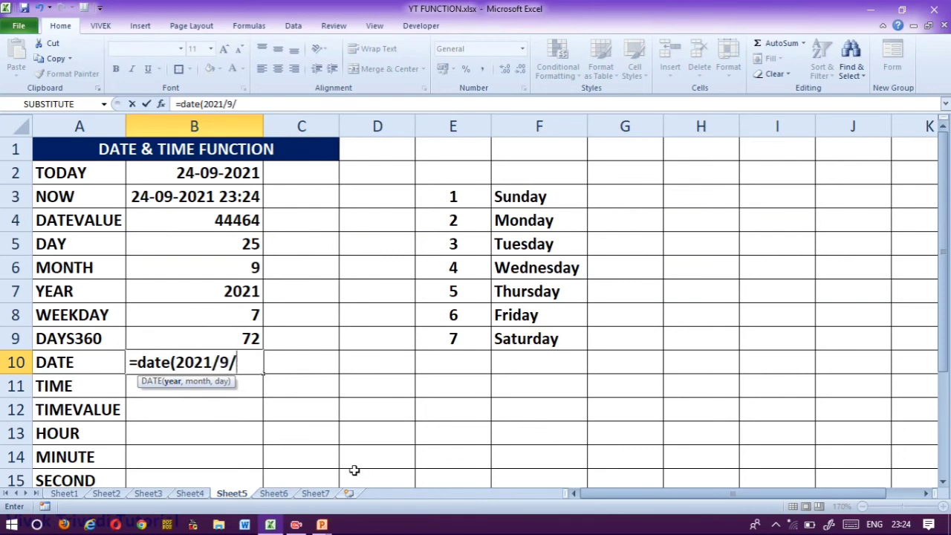
type("24)")
key("Return")
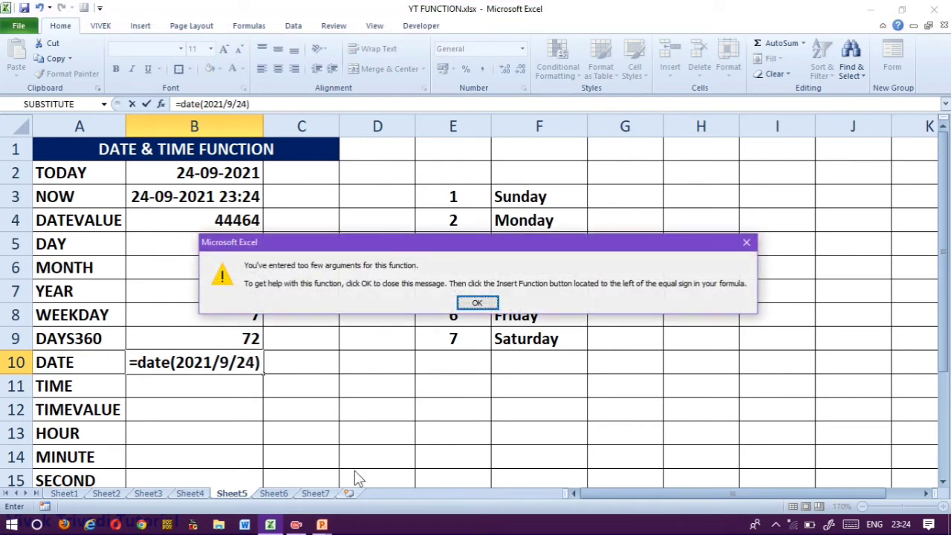
key("Return")
Replace the slashes with commas to make =DATE(2021,9,24), showing 24-09-2021.
key("Left")
key("BackSpace")
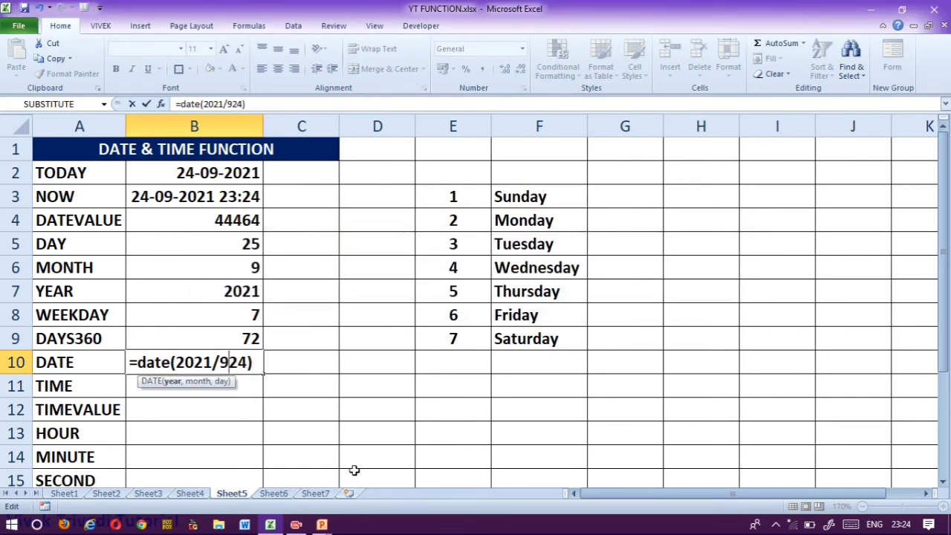
type(",")
key("Left")
key("Left")
key("BackSpace")
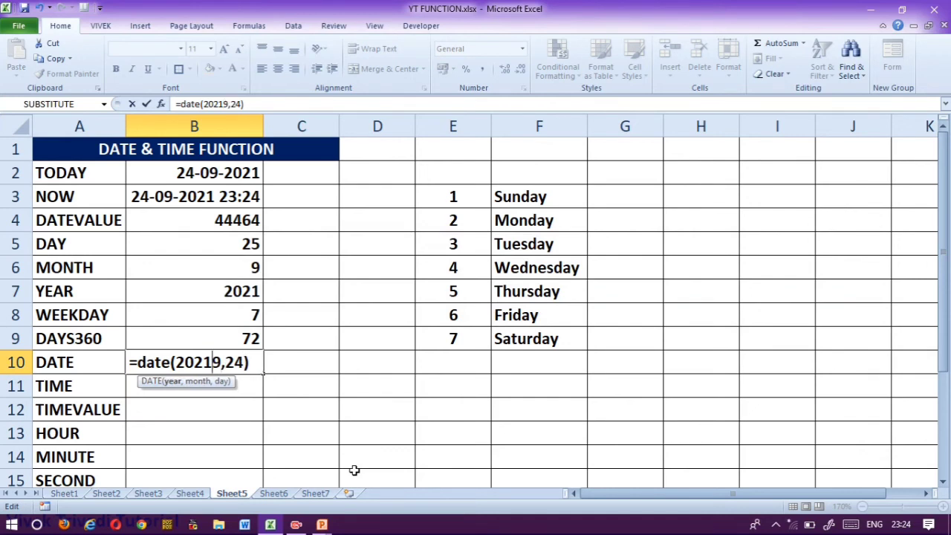
type(",")
key("Return")
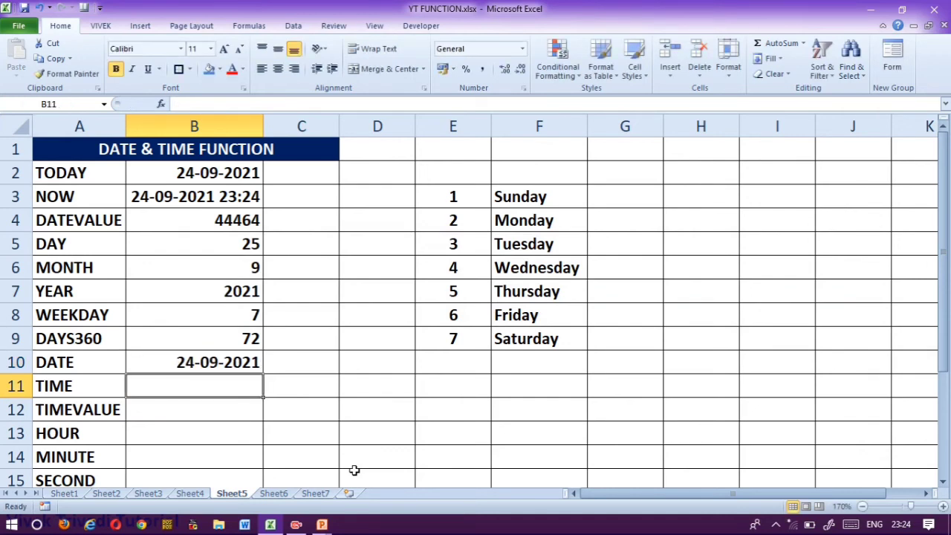
key("Up")
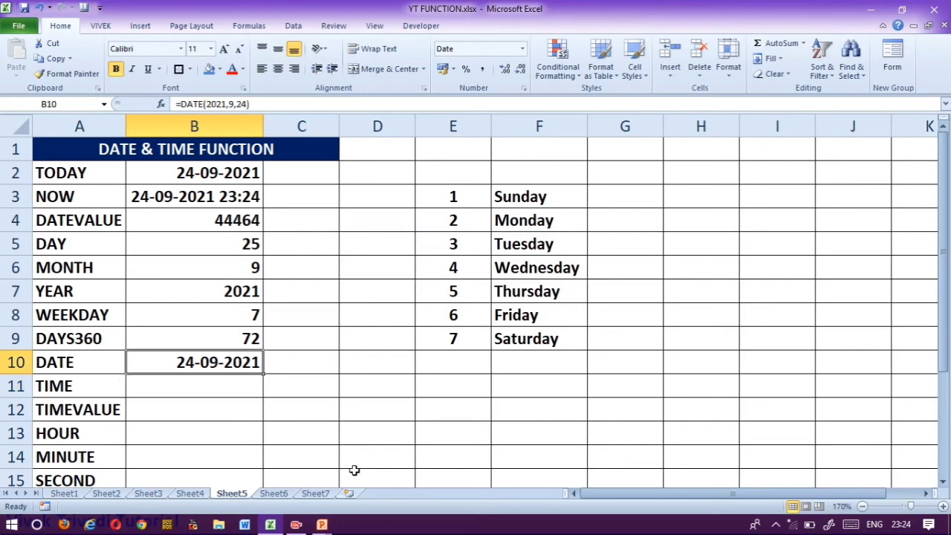
key("F2")
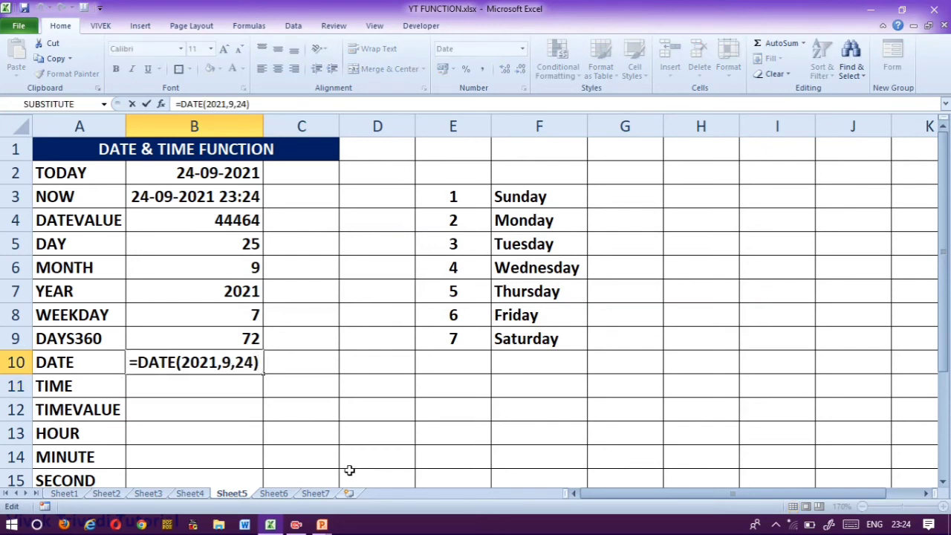
key("Return")
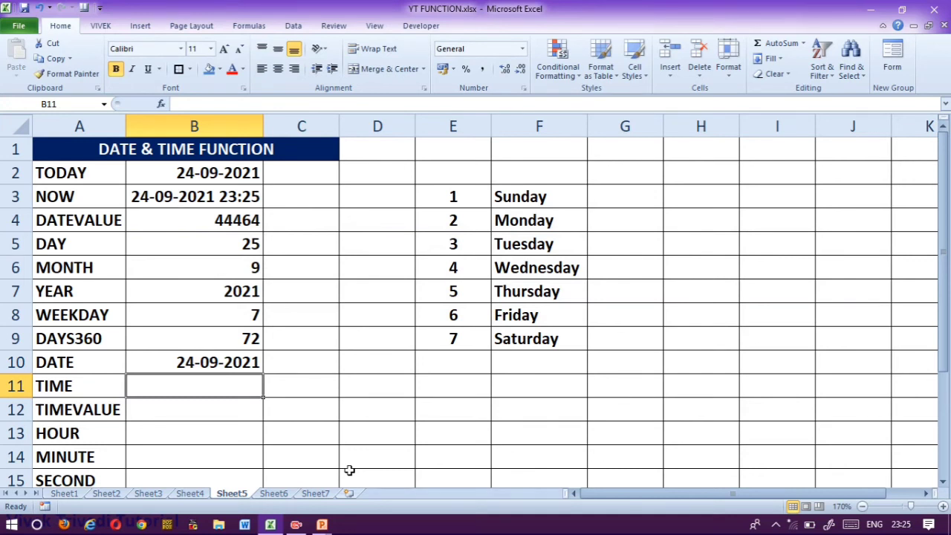
Enter =TIME(10,48,55) in B11, displaying 10:48 AM, and recheck the formula.
type("=")
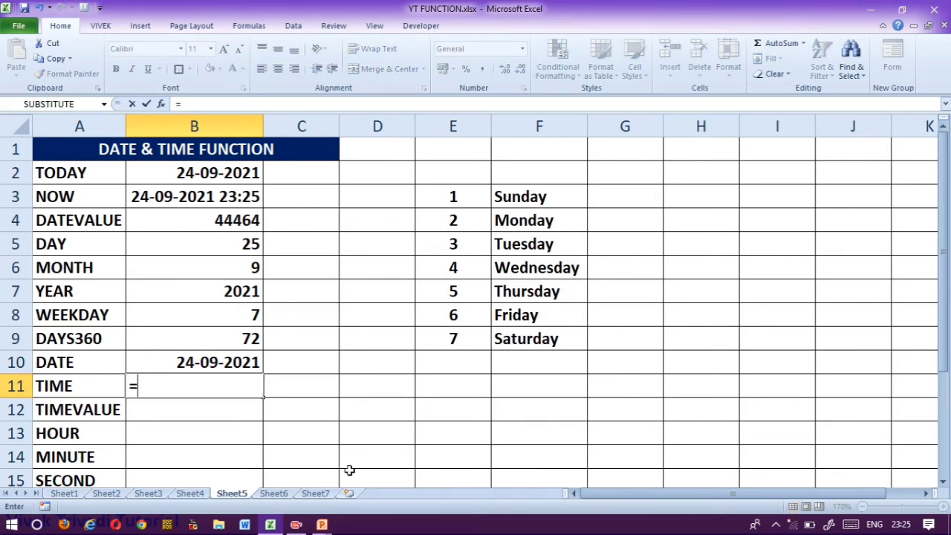
type("time(")
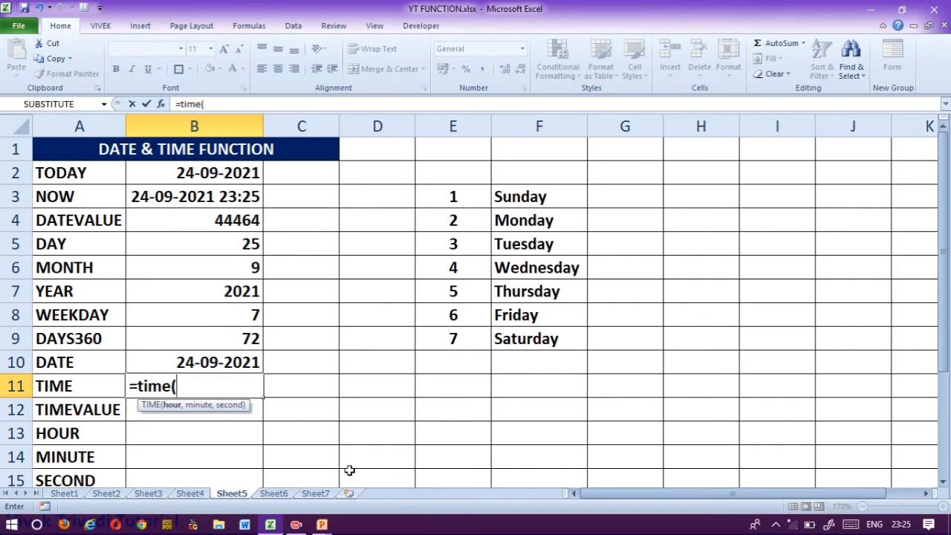
type("10:4")
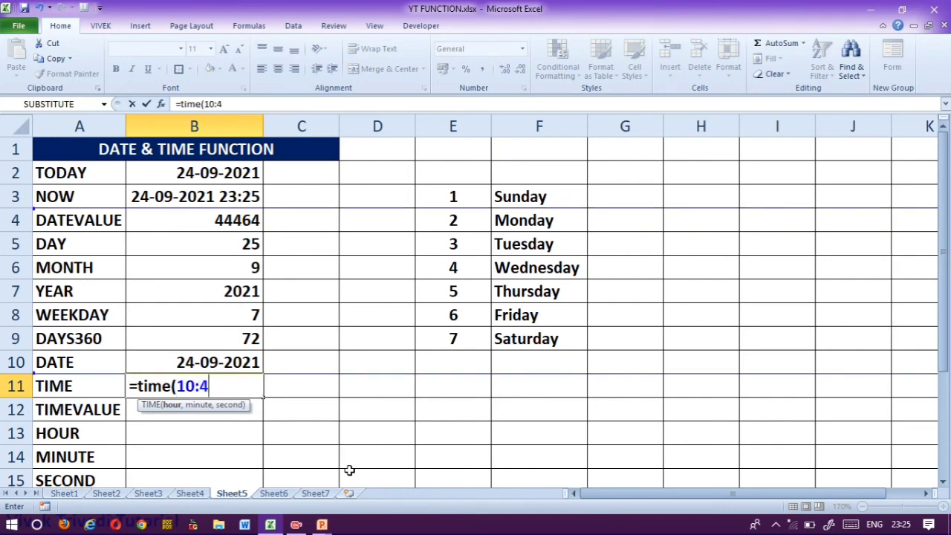
type("8:")
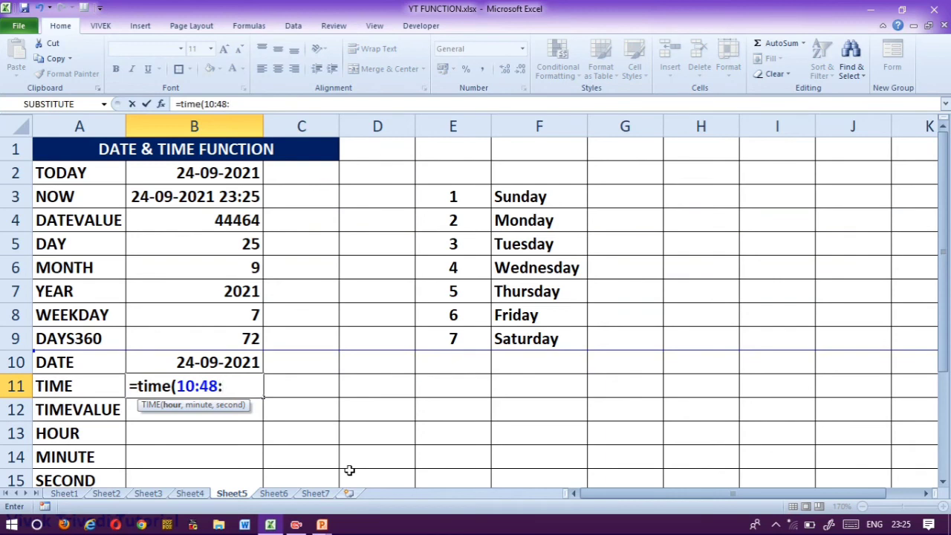
key("BackSpace")
key("BackSpace")
key("BackSpace")
key("BackSpace")
type(",4")
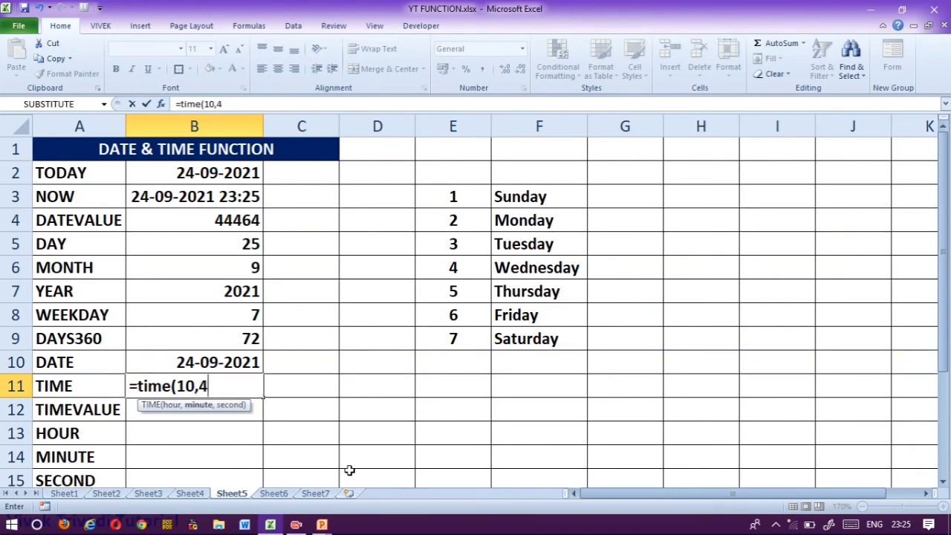
type("8,5")
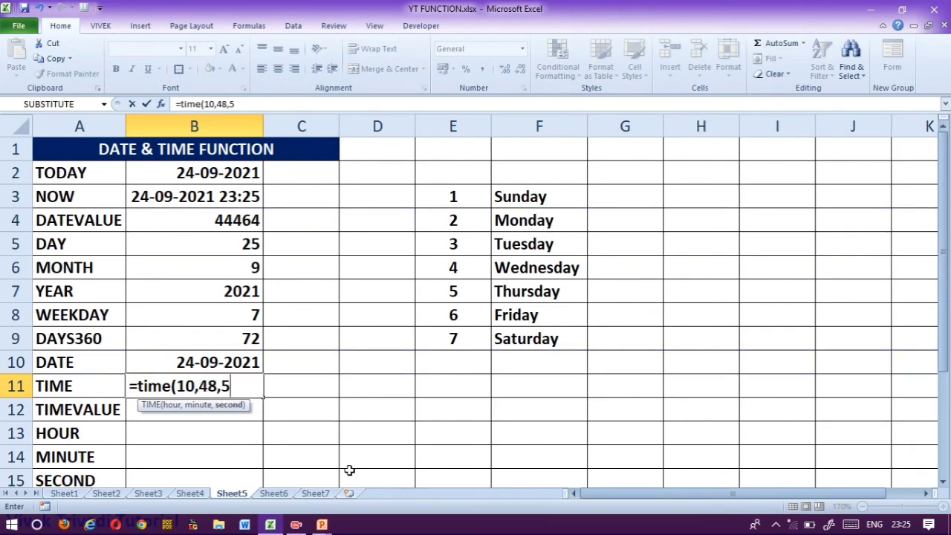
type("5)")
key("Return")
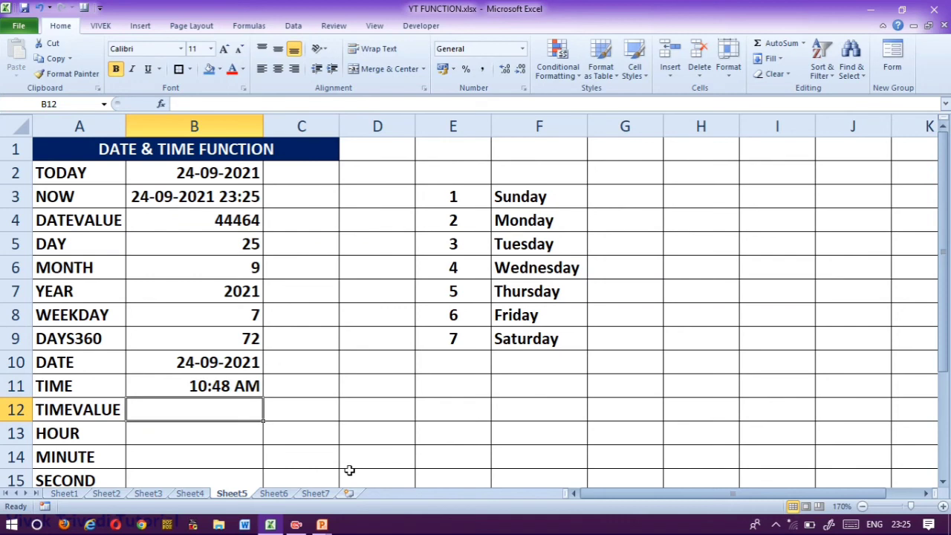
key("Up")
key("F2")
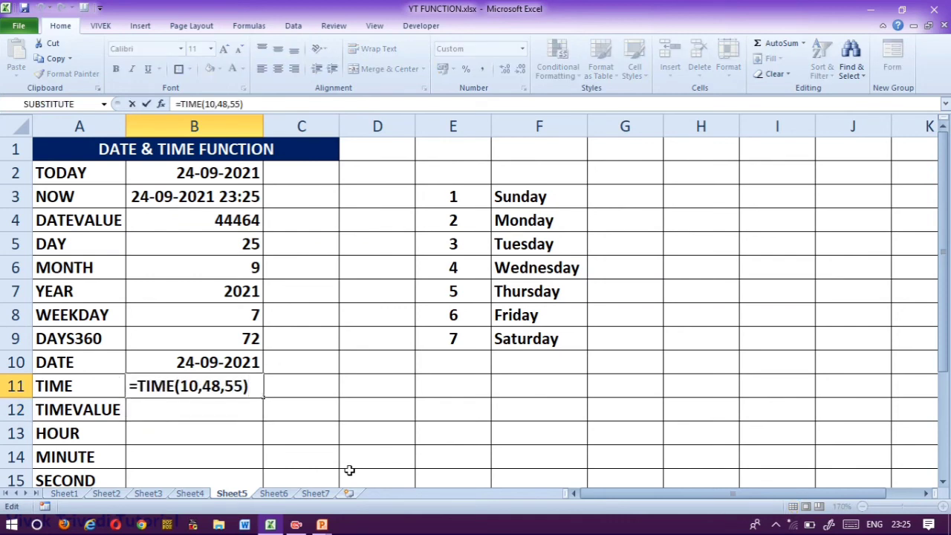
key("Return")
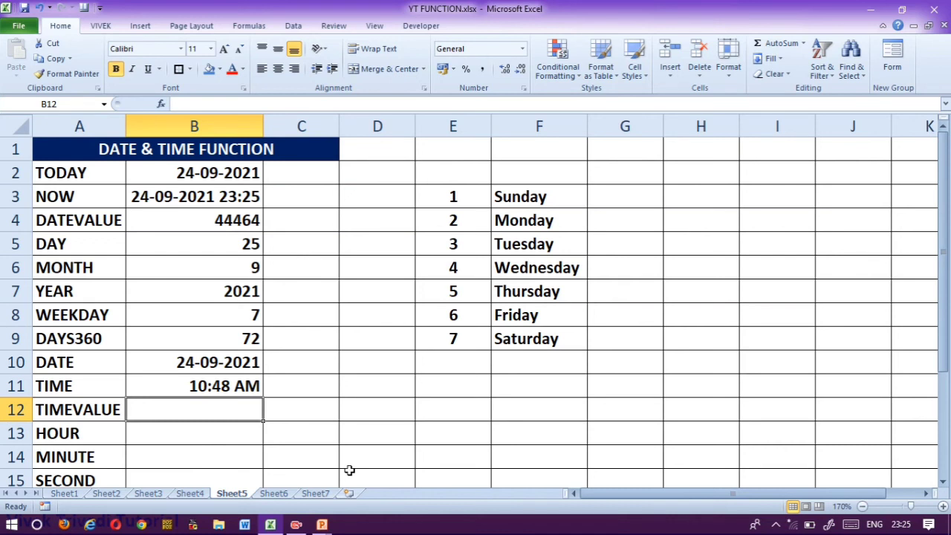
key("Up")
key("Up")
key("Up")
key("Up")
key("Up")
key("Up")
key("Up")
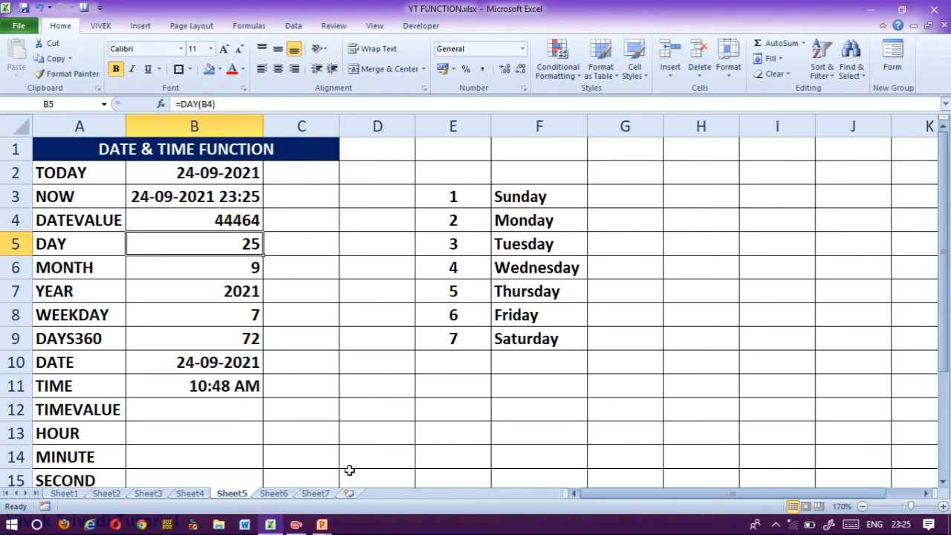
Enter =TIMEVALUE("10:48:55") in B12, returning 0.450636574.
key("Up")
key("Down")
key("Down")
key("Down")
key("Down")
key("Down")
key("Down")
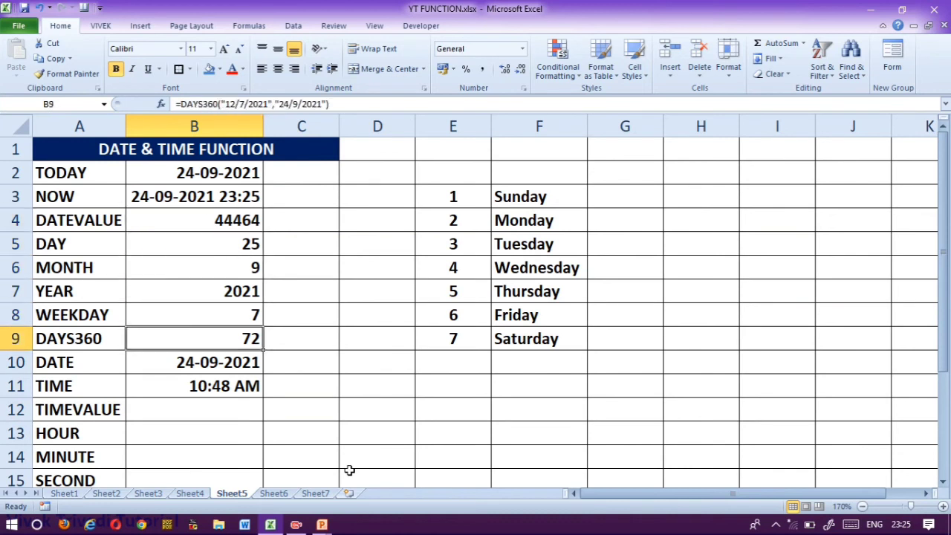
key("Down")
key("Down")
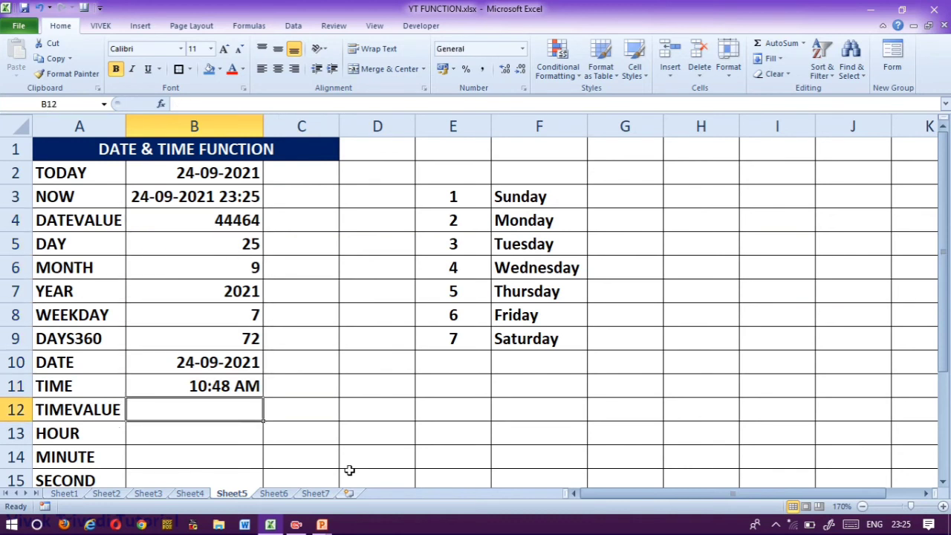
type("ti,e")
key("BackSpace")
key("BackSpace")
key("BackSpace")
key("BackSpace")
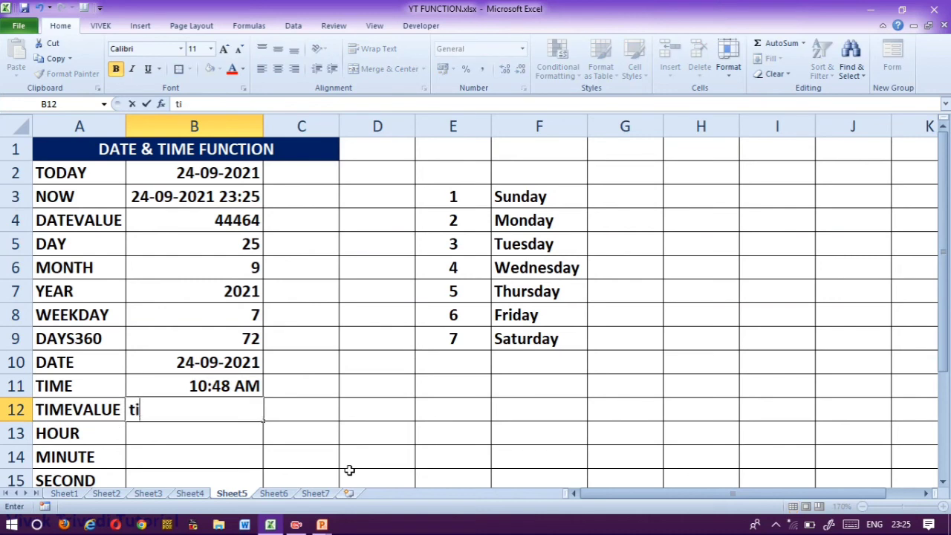
type("=time")
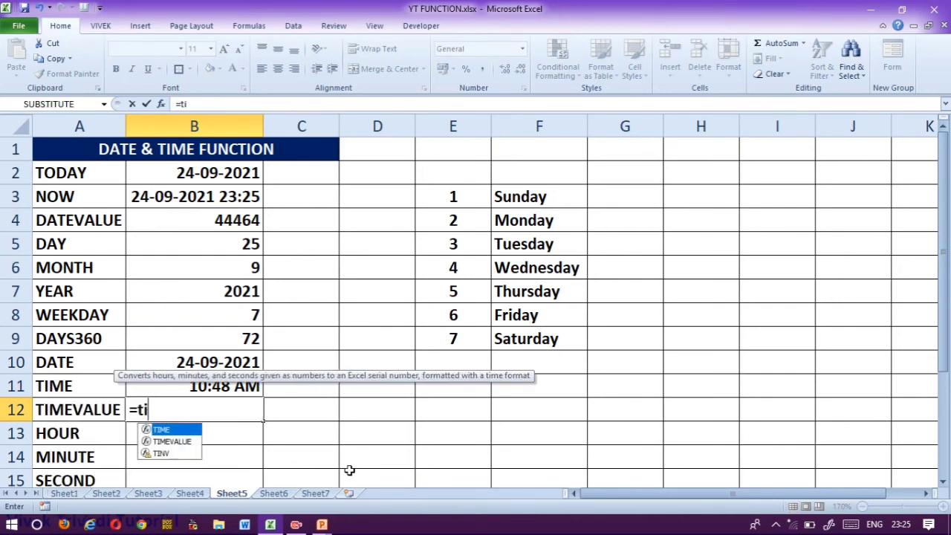
key("Down")
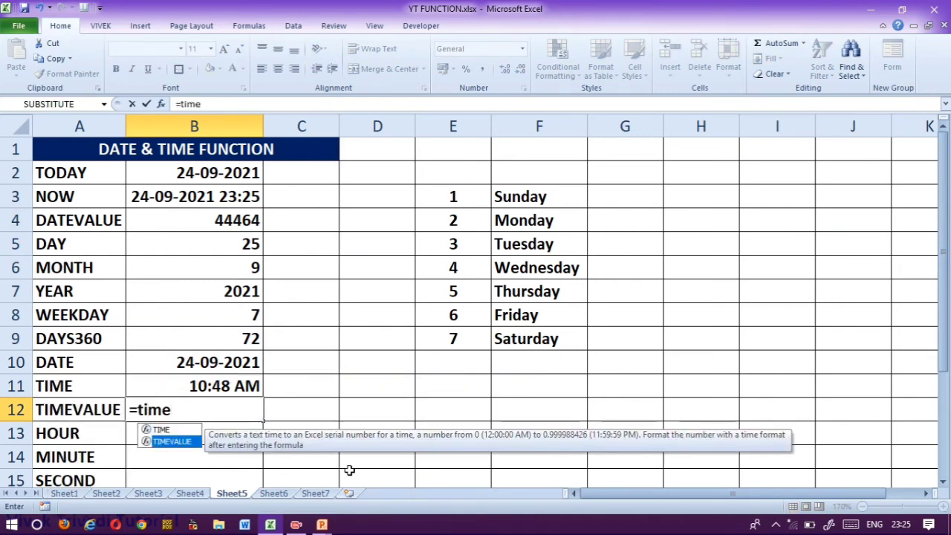
key("Tab")
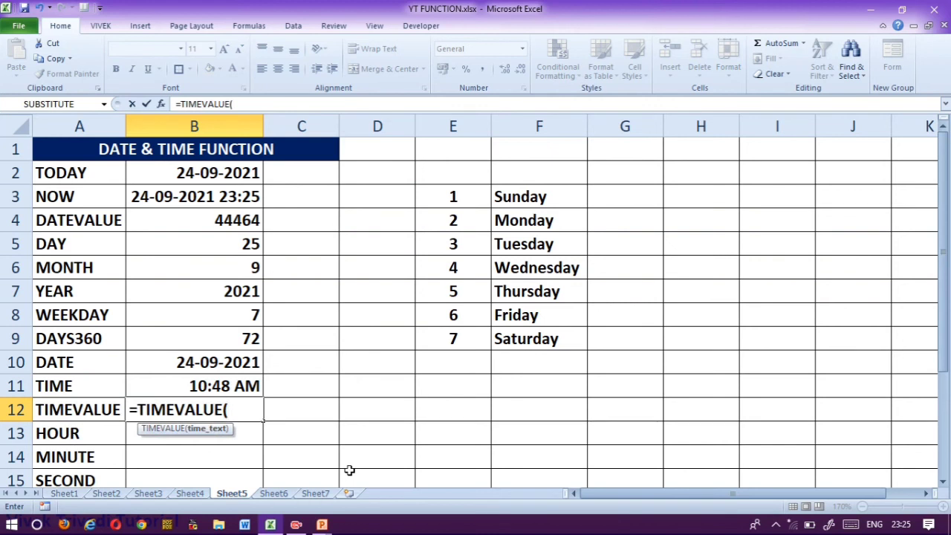
type("\"10:48")
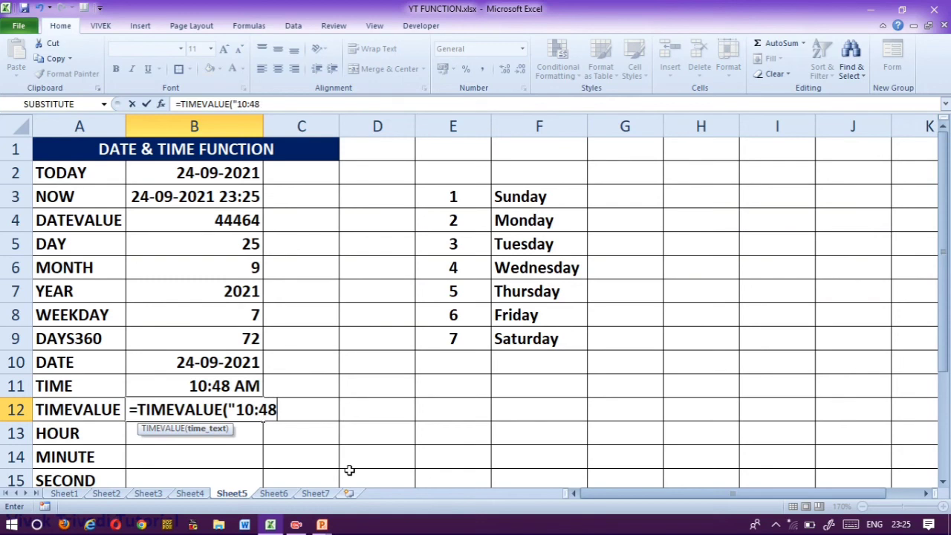
type(":55\")")
key("Return")
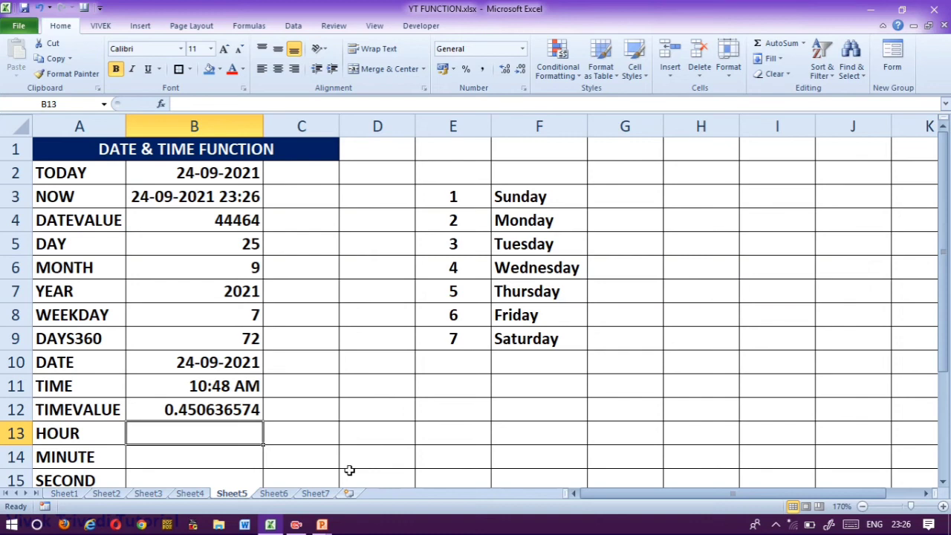
Enter =HOUR(B12) in the HOUR row so it returns 10.
type("=")
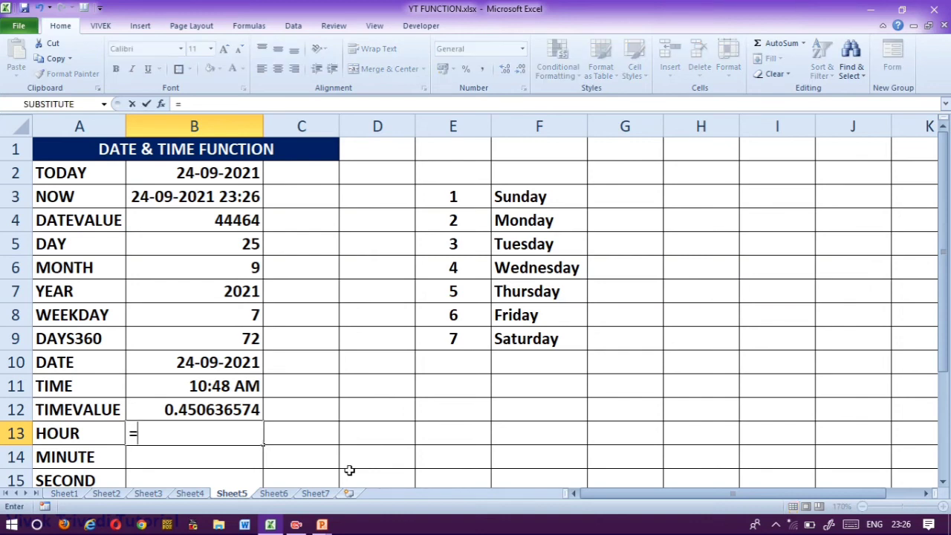
type("hour(")
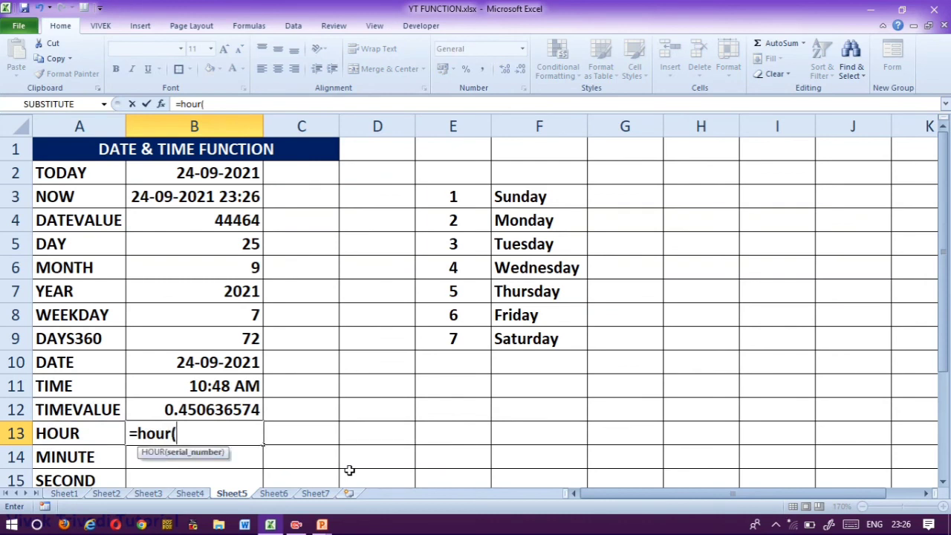
key("Up")
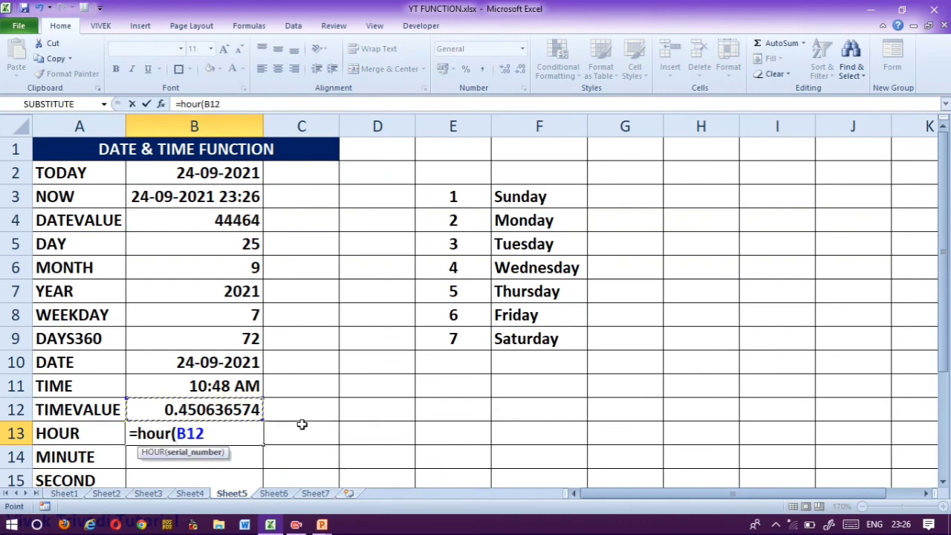
type(")")
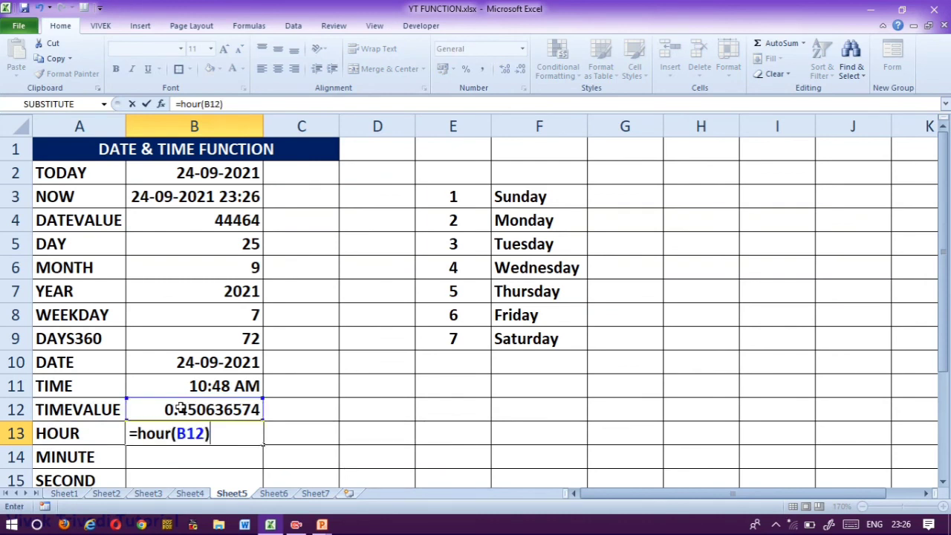
key("Return")
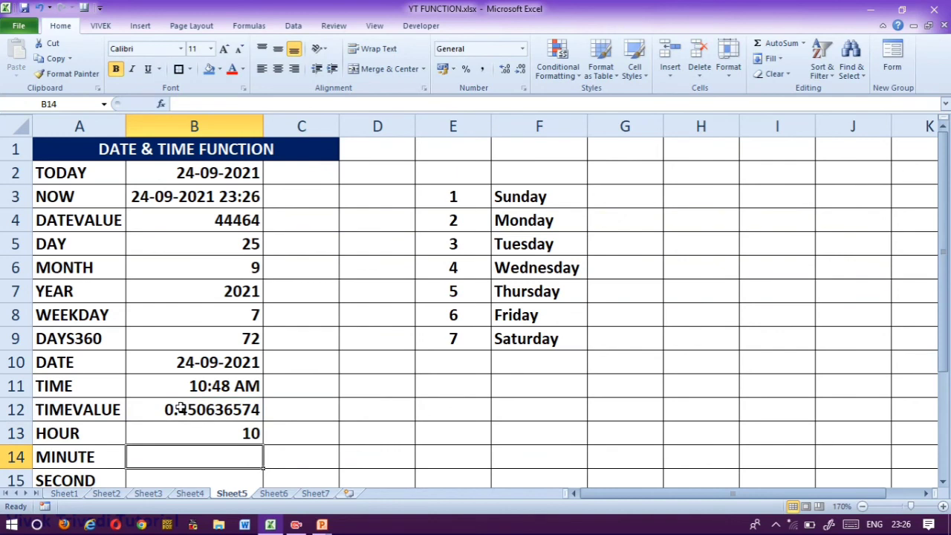
Enter =MINUTE(B12) in B14 and =SECOND(B12) in B15, returning 48 and 55.
type("=min")
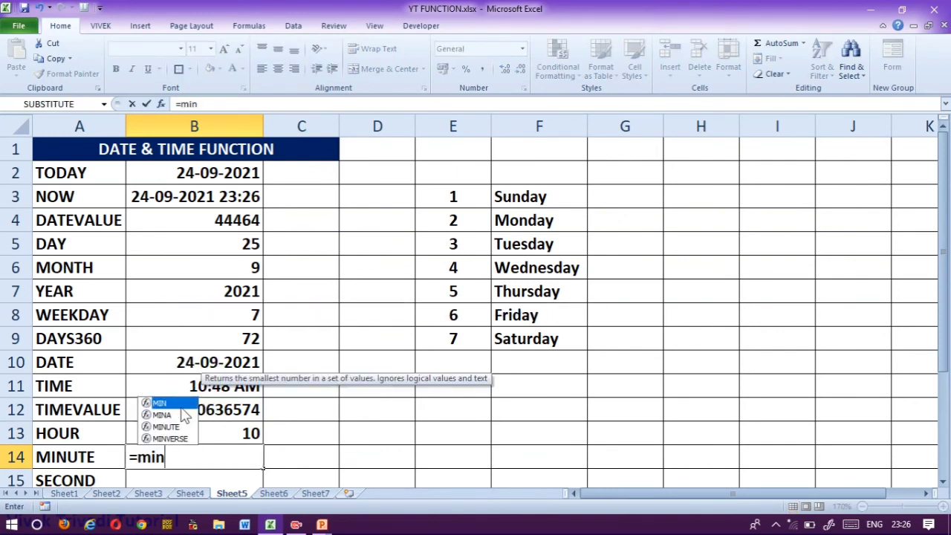
type("ute")
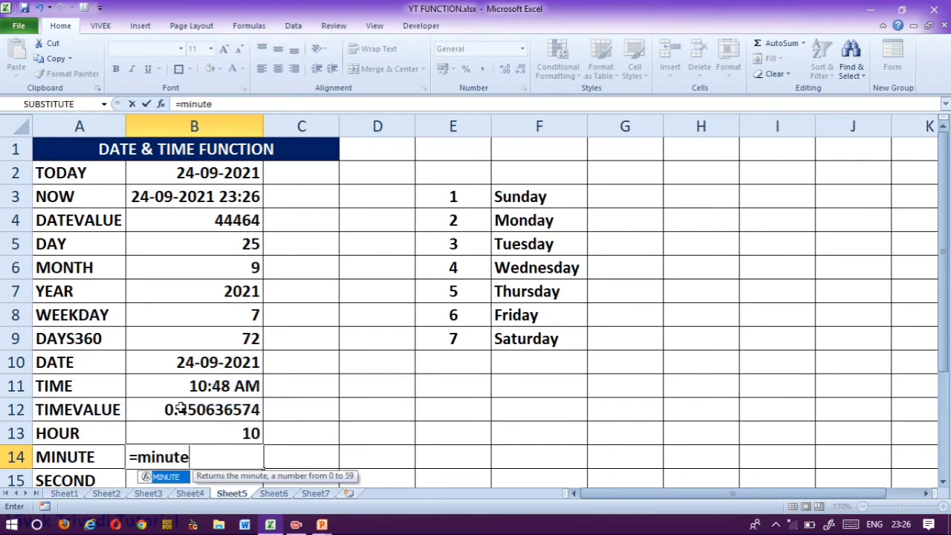
type("(")
left_click(176, 416)
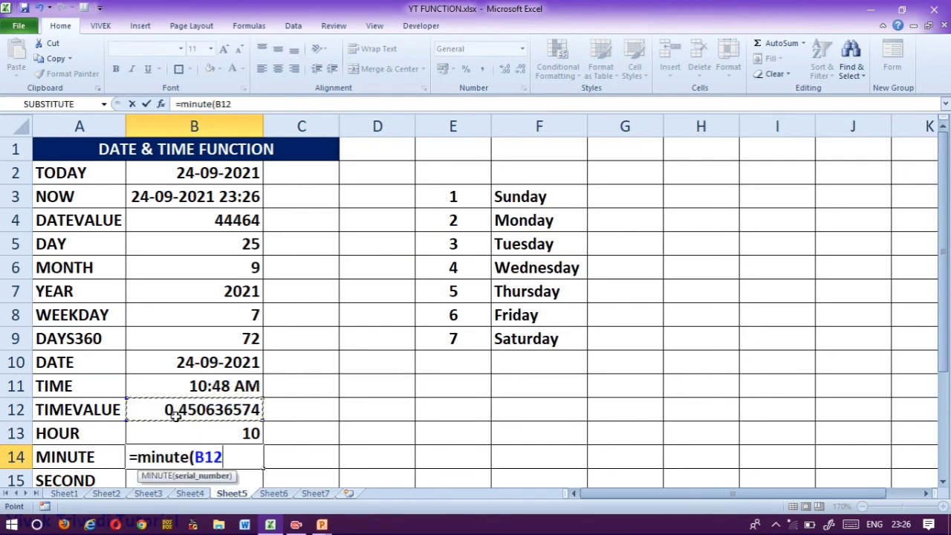
type(")")
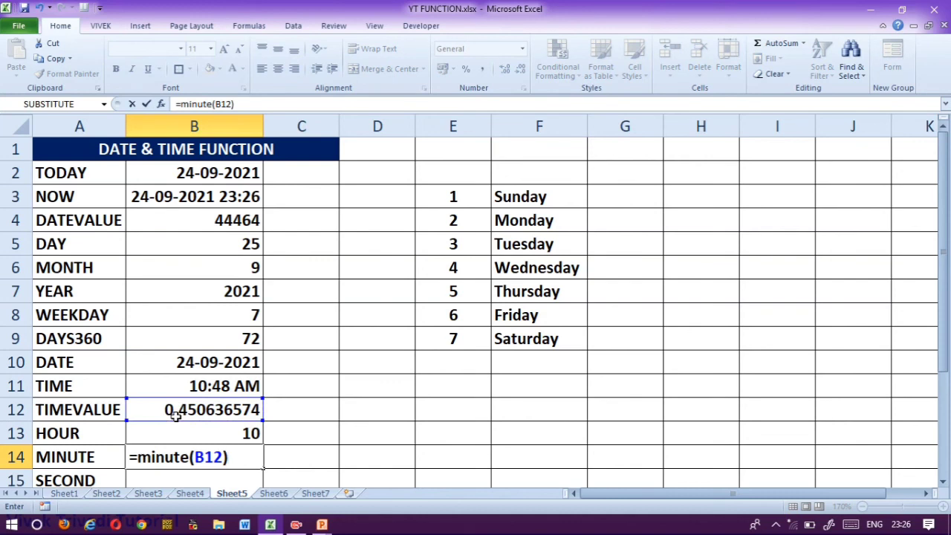
key("Return")
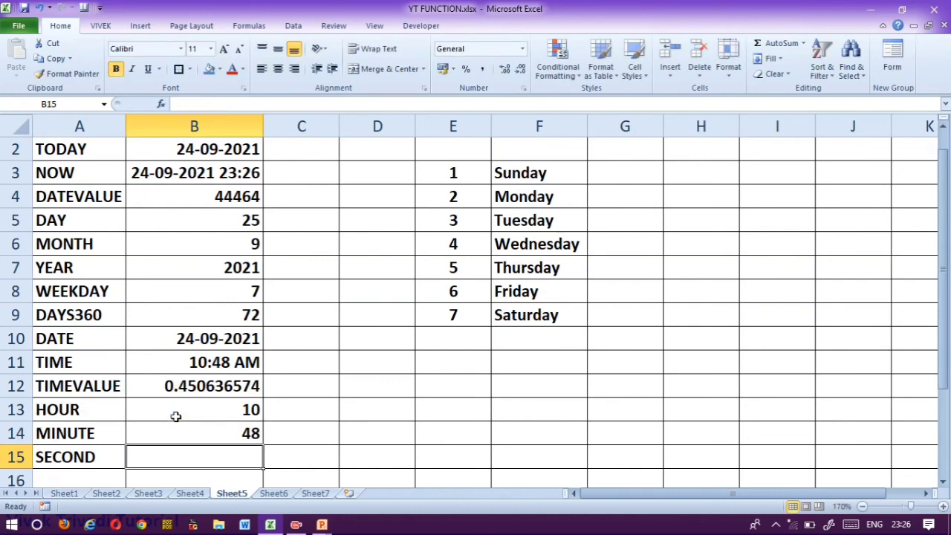
type("=secon")
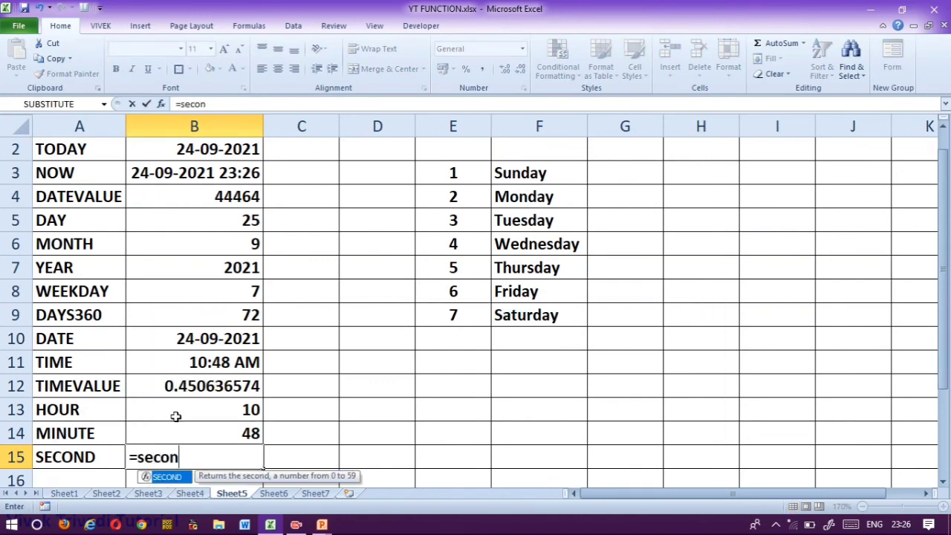
type("d(")
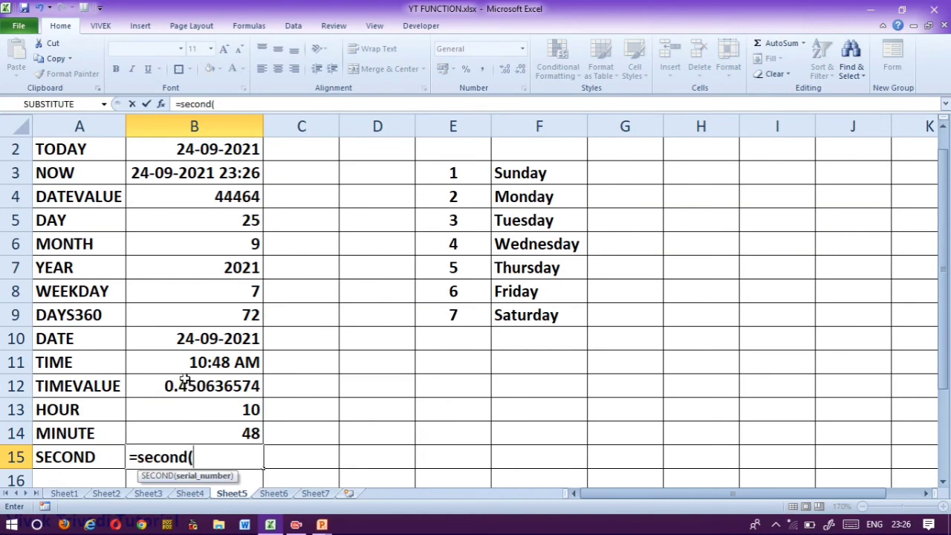
left_click(187, 392)
type(")")
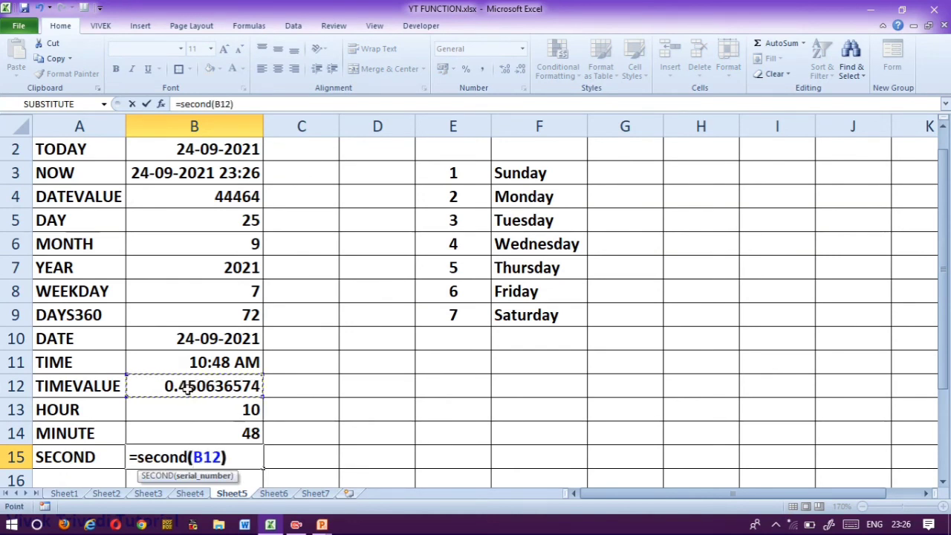
key("Return")
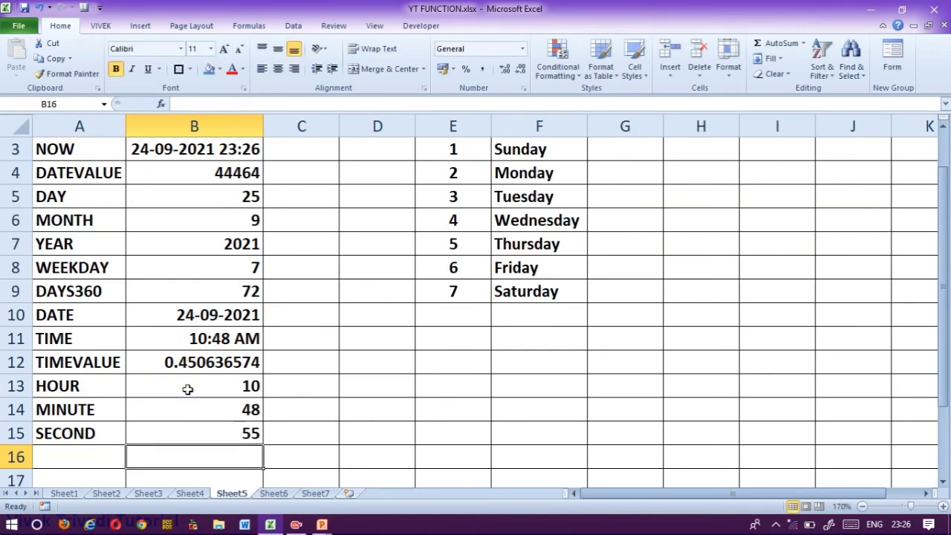
key("Up")
key("Up")
key("Up")
key("Up")
Edit the time in B12's TIMEVALUE to 11:50:55 so HOUR and MINUTE show 11 and 50.
key("F2")
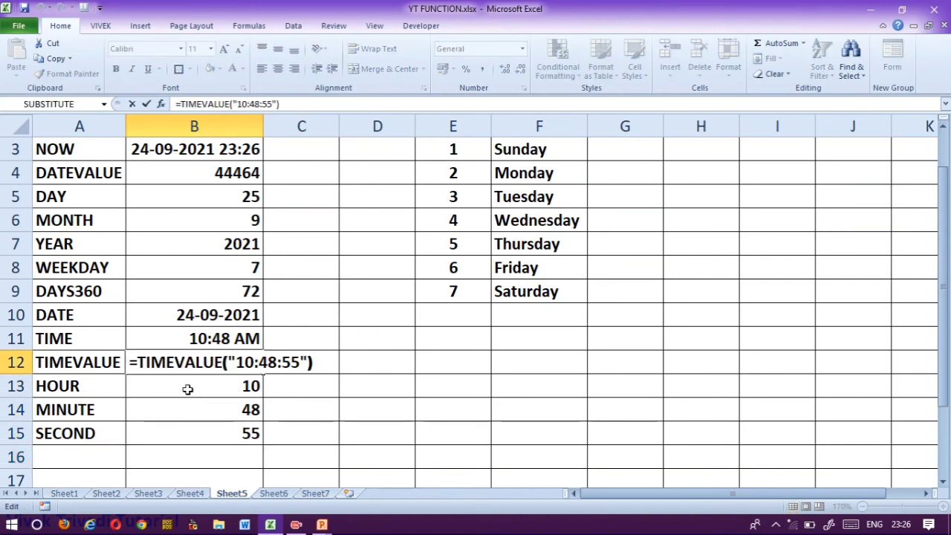
key("Left")
key("Left")
key("Left")
key("Left")
key("Left")
key("Left")
key("Left")
key("Left")
key("BackSpace")
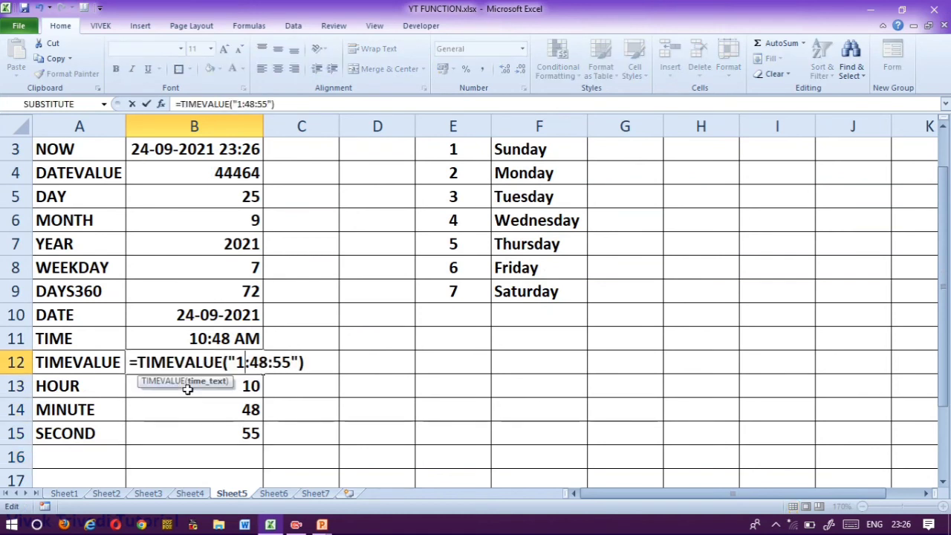
type("1")
key("Right")
key("Right")
key("Right")
key("BackSpace")
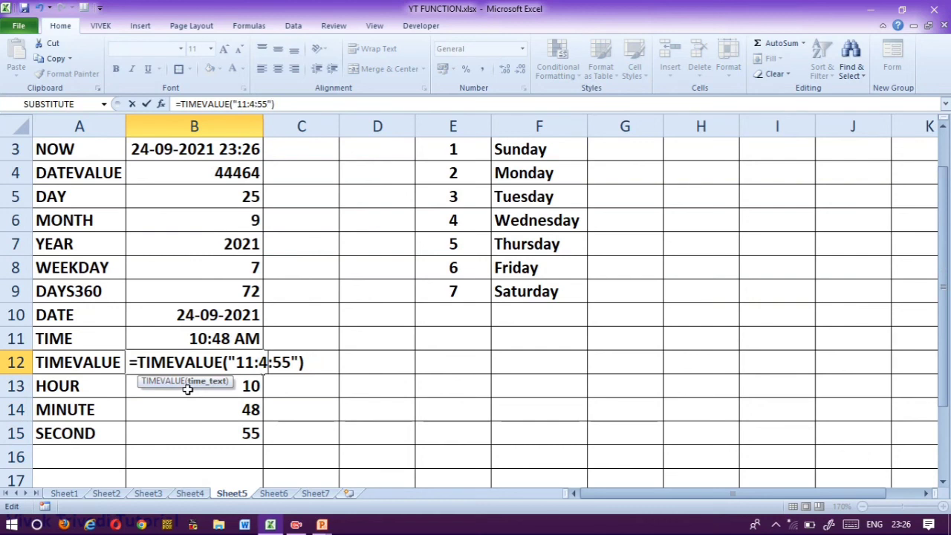
key("BackSpace")
type("50")
key("Return")
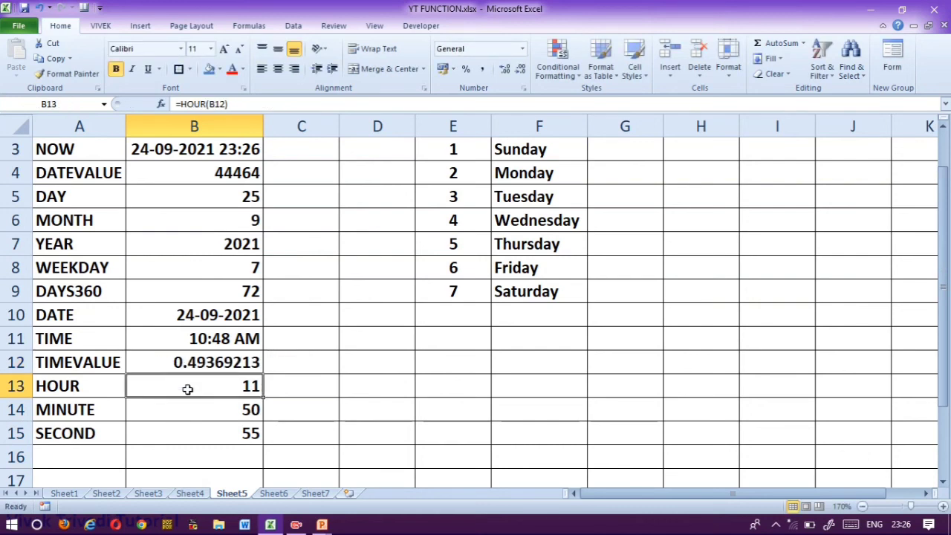
key("Up")
key("Up")
key("Up")
key("Up")
key("Up")
key("Up")
key("Up")
key("Up")
key("Up")
key("Up")
key("Up")
key("Up")
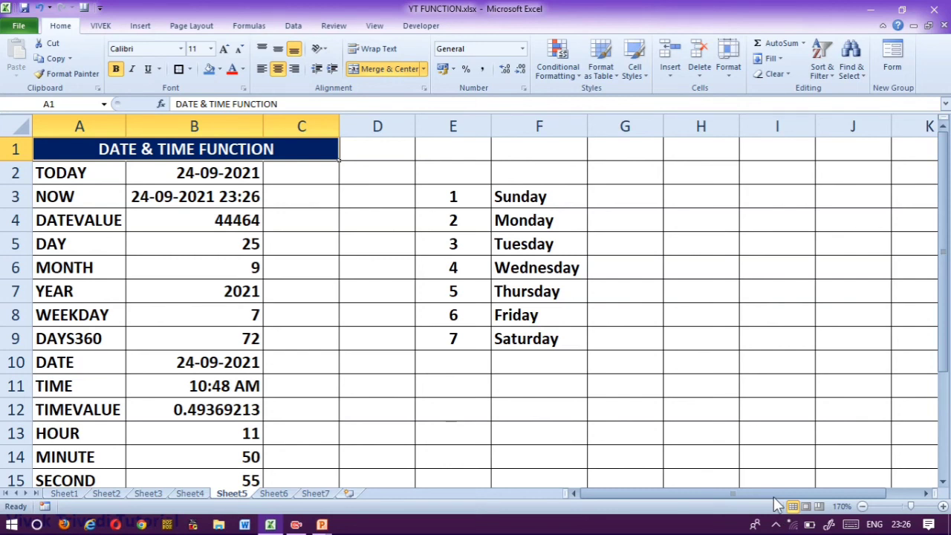
Switch to Sheet6's FINANCIAL FUNCTION table and move to cell E2.
key("ctrl+Page_Down")
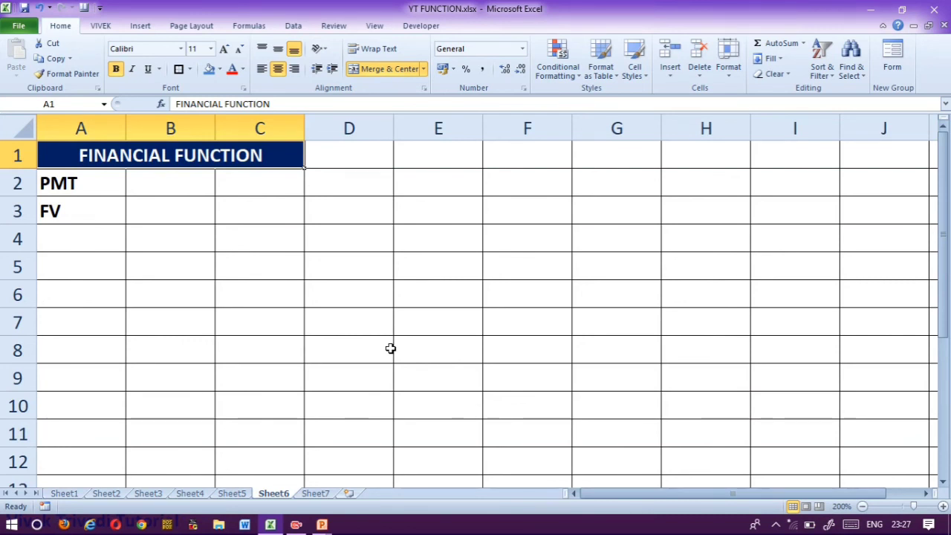
key("Down")
key("Right")
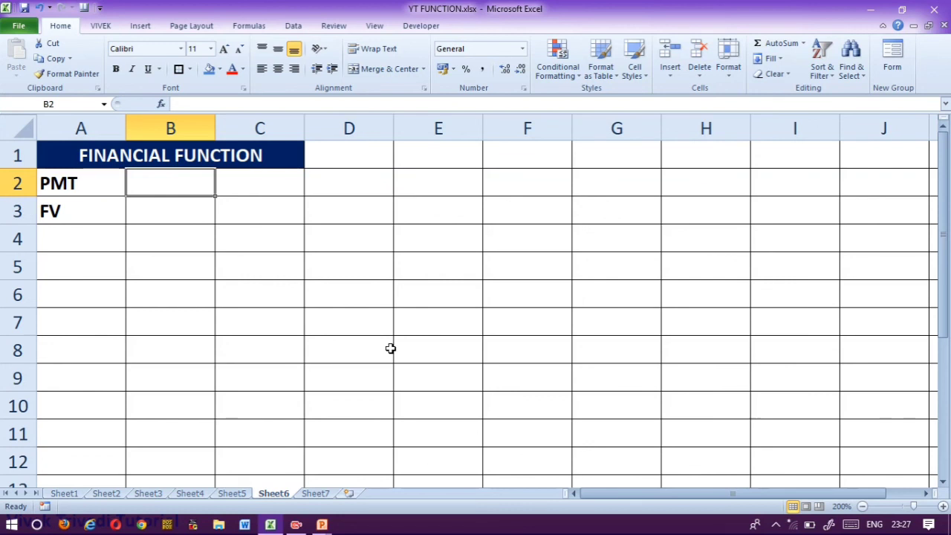
key("Right")
key("Right")
key("Right")
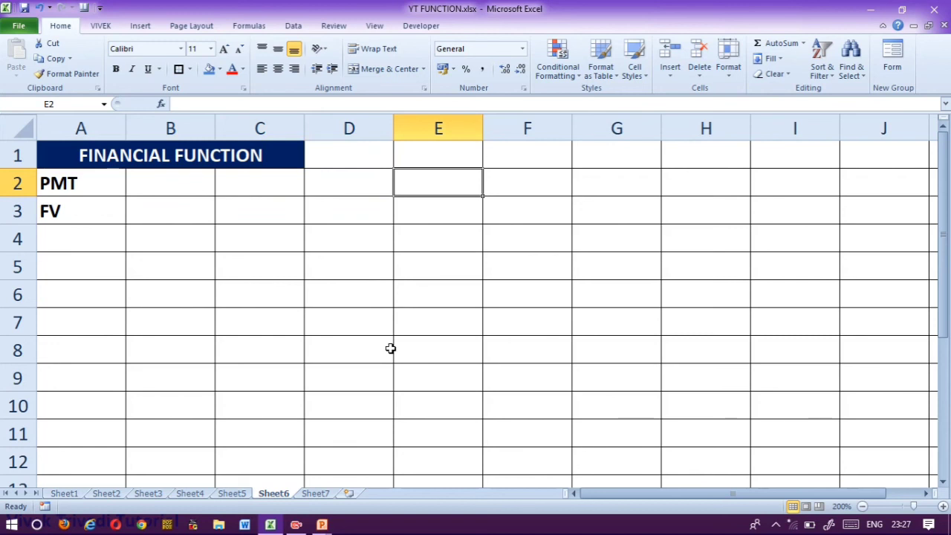
Enter the loan value 81000 in E2, then return to B2.
type("81000")
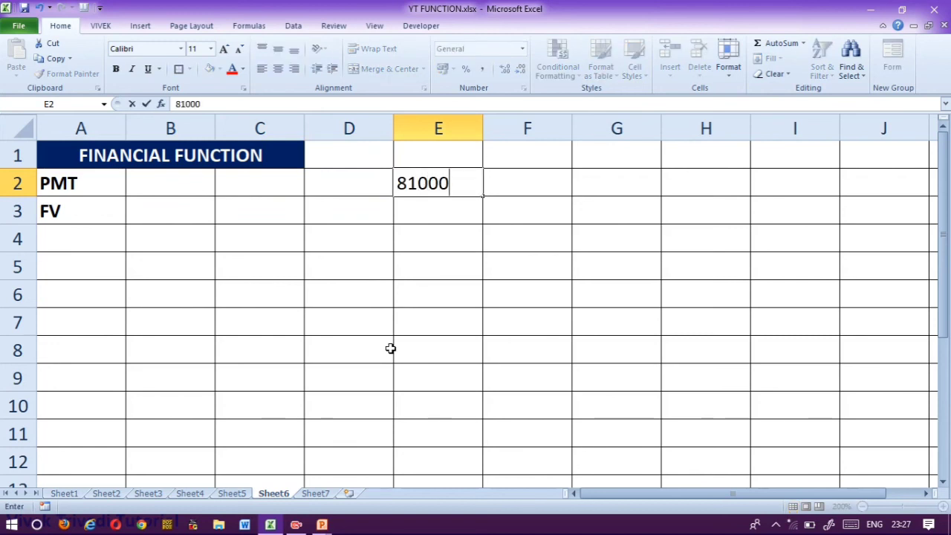
key("Return")
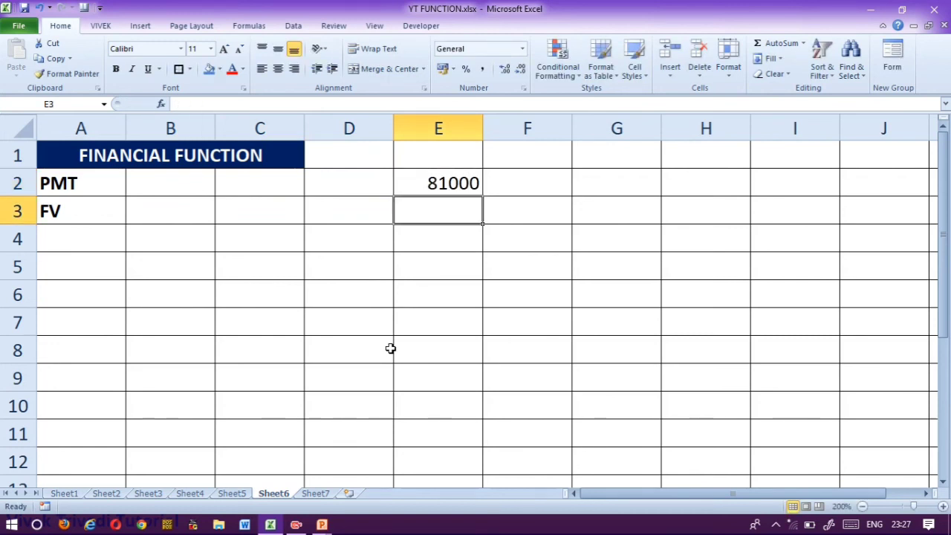
key("Up")
key("Left")
key("Left")
key("Left")
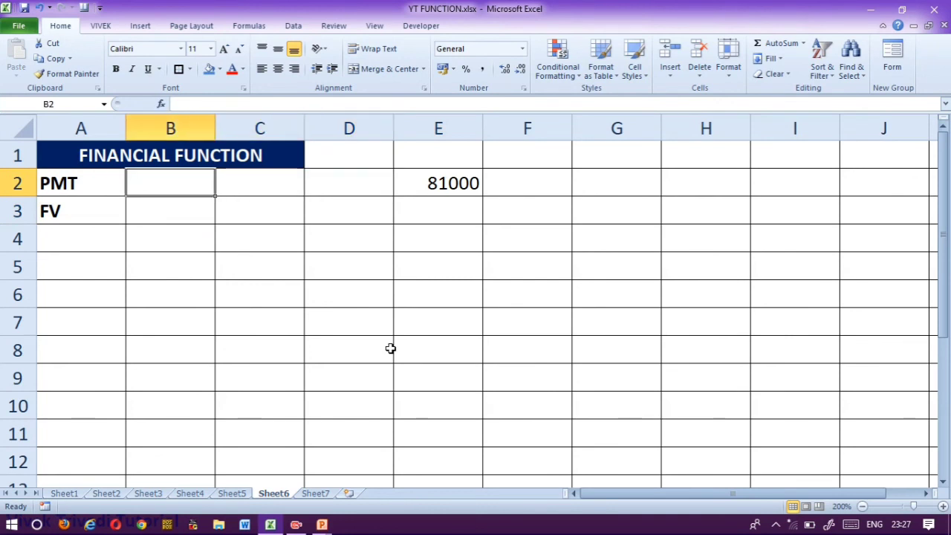
Enter =PMT(10%/12,24,-E2) in B2, giving a monthly payment of ₹ 3,737.74.
type("=pmt(")
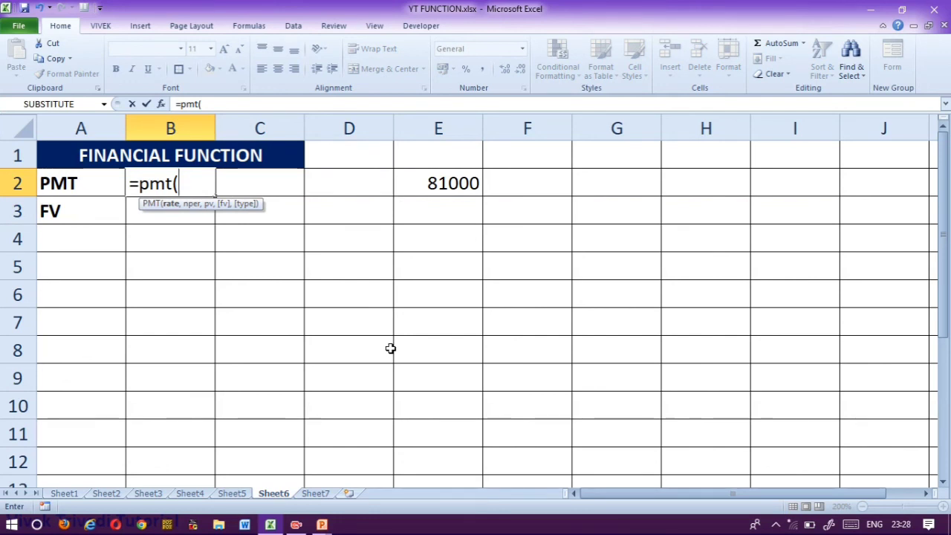
type("10%")
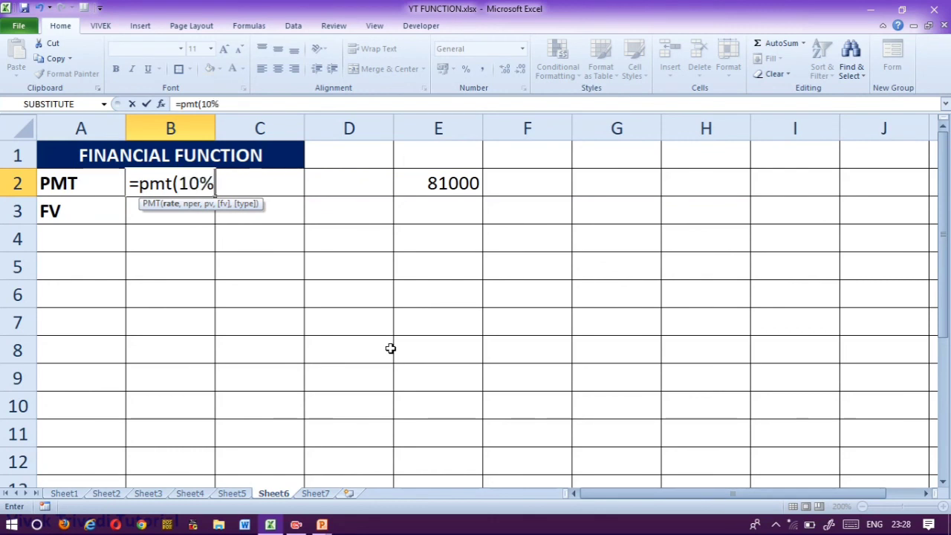
type("/")
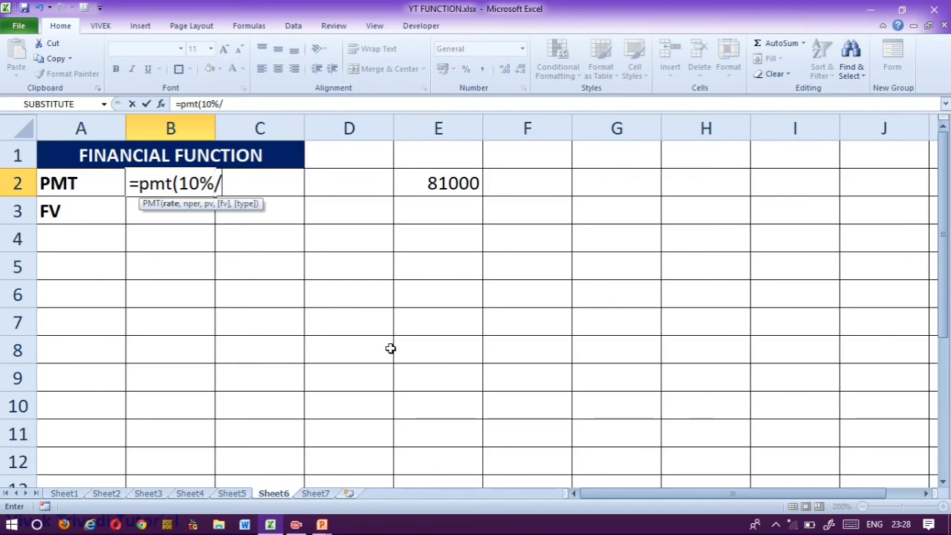
type("12")
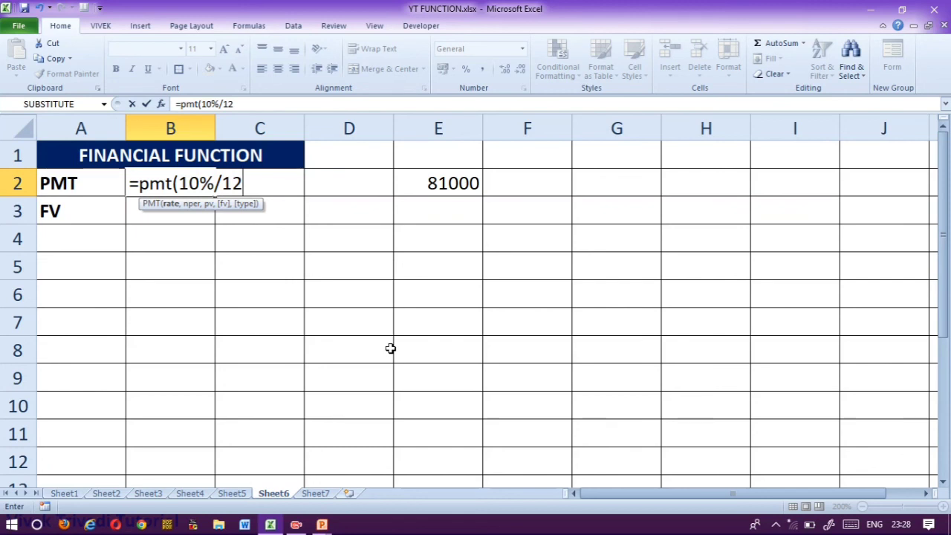
type(",")
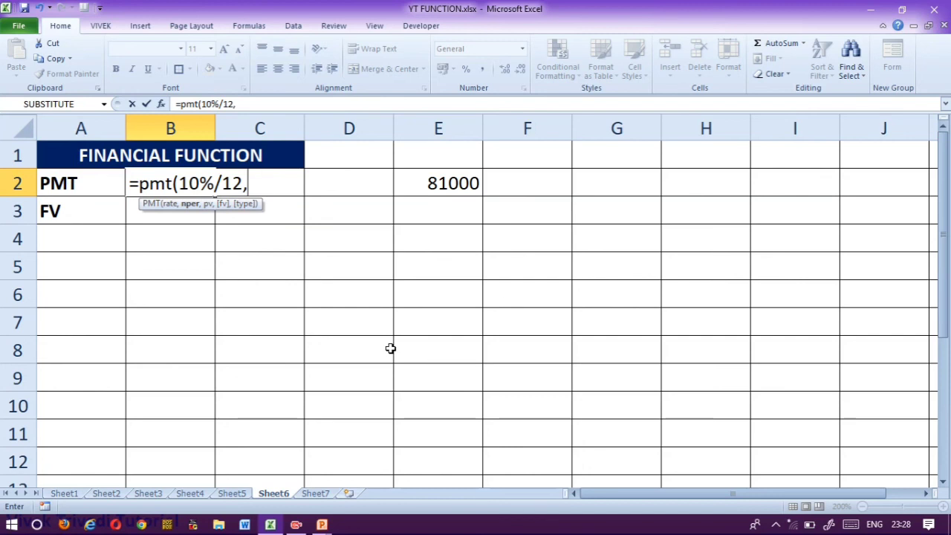
type("24")
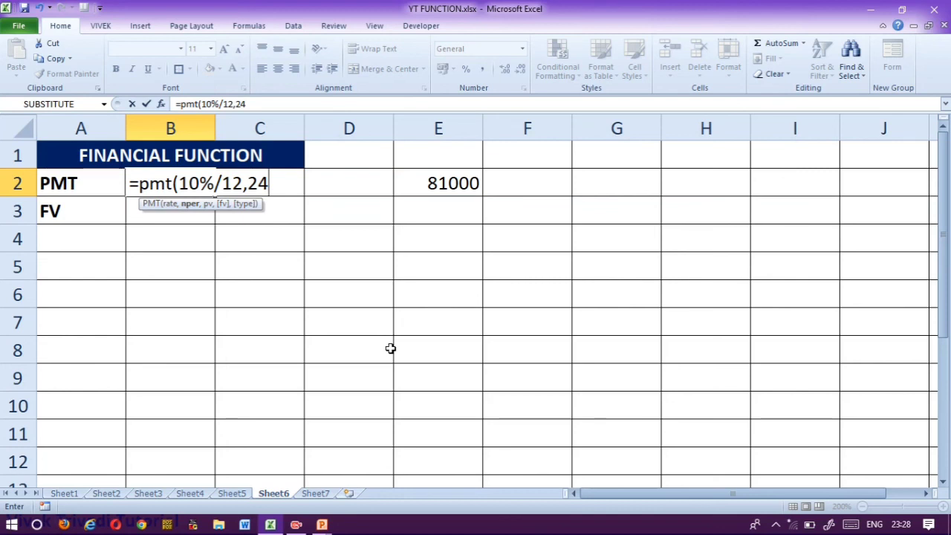
key("BackSpace")
key("BackSpace")
type("2=")
key("BackSpace")
type("*12")
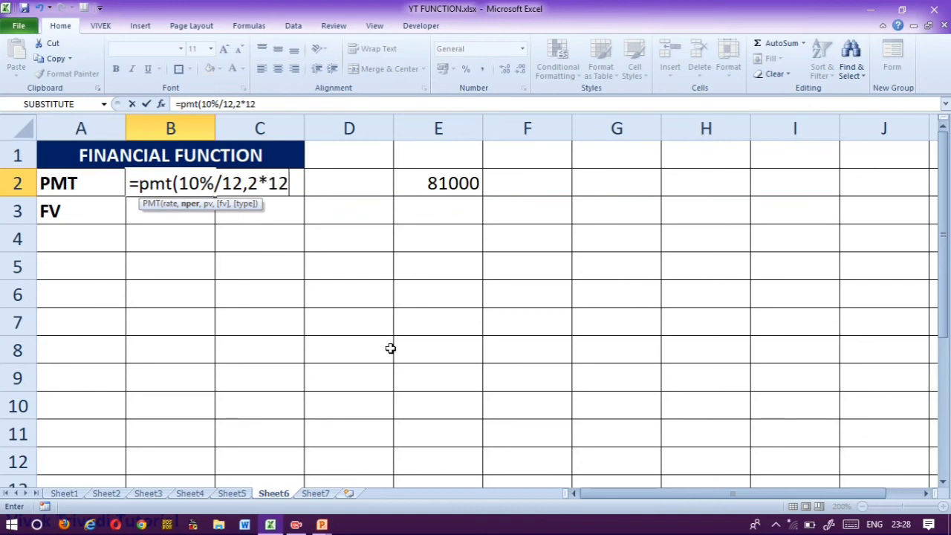
key("BackSpace")
key("BackSpace")
key("BackSpace")
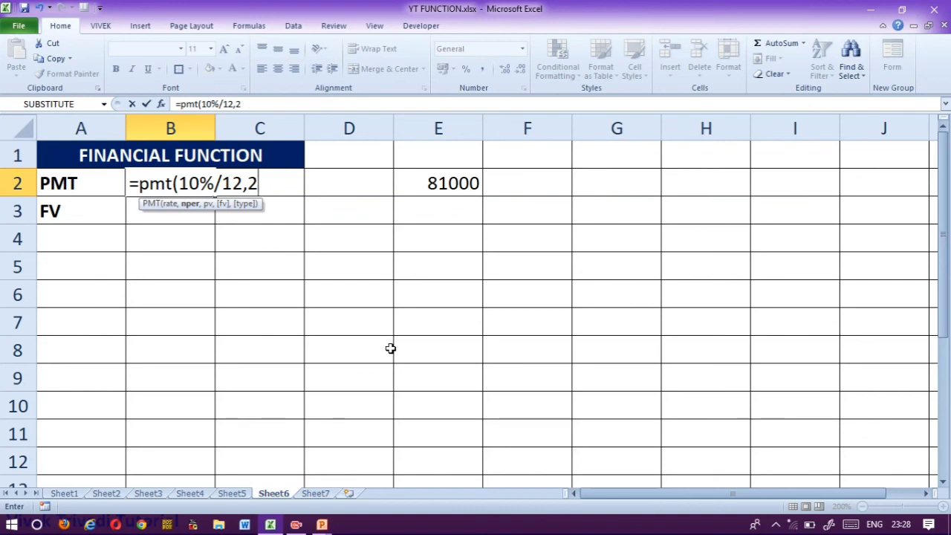
type("4")
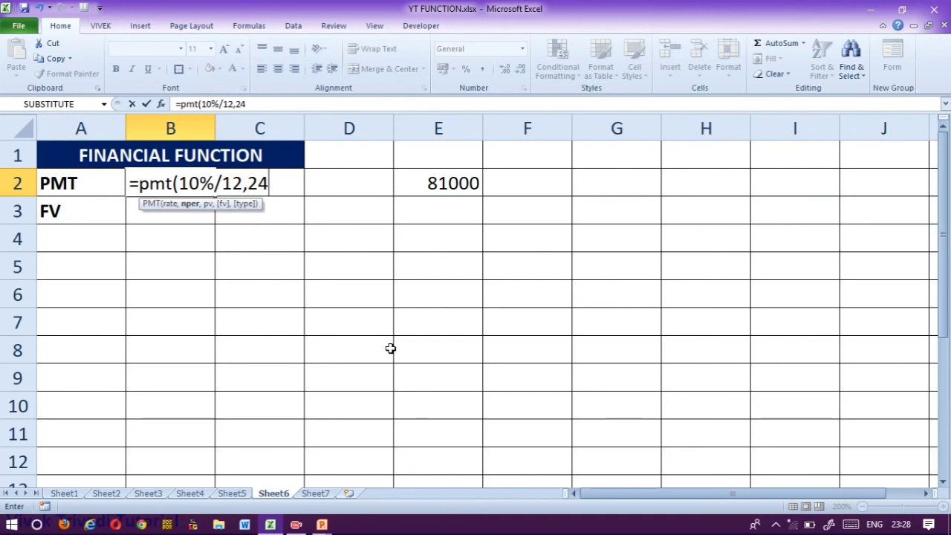
type(",")
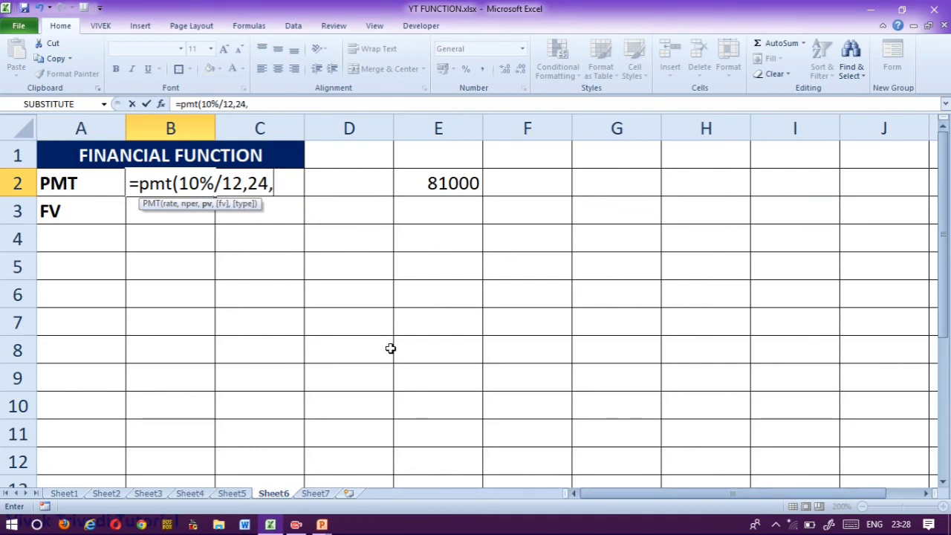
type("-")
left_click(419, 188)
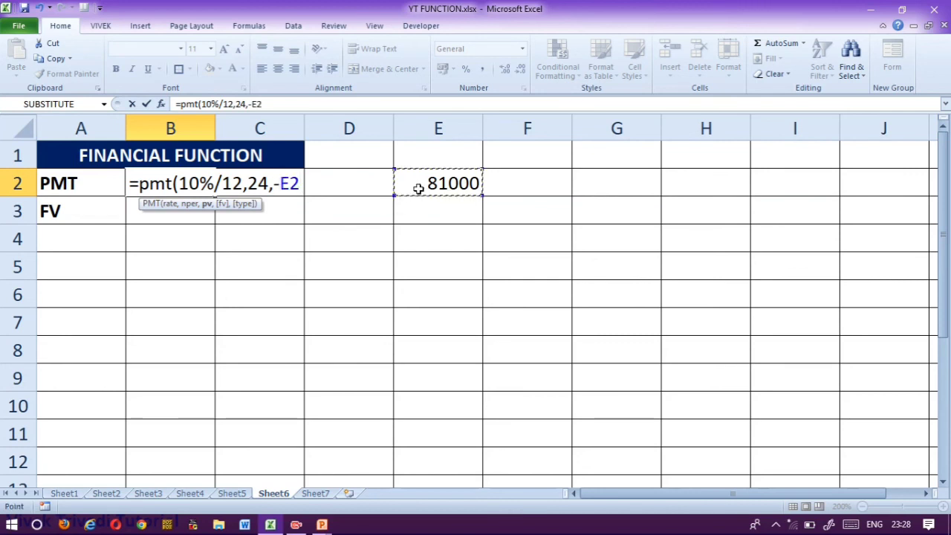
type(")")
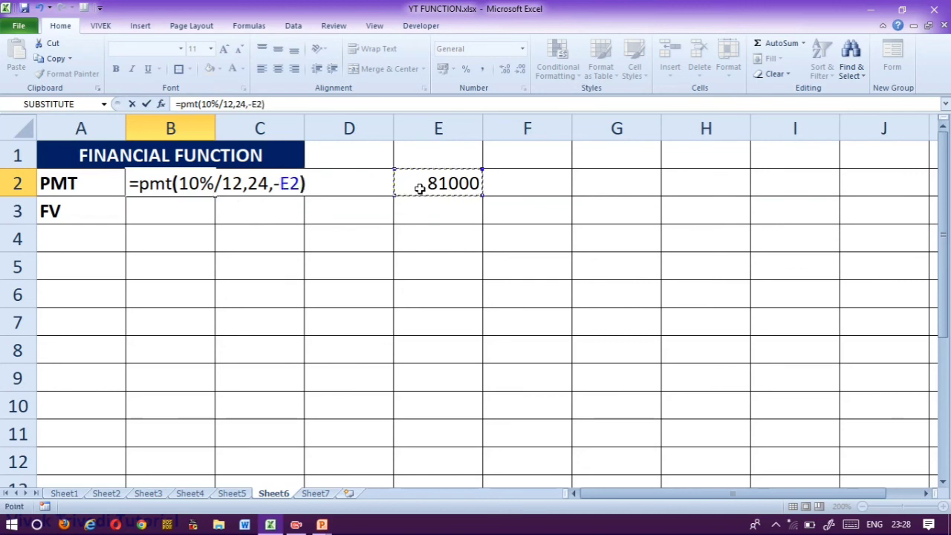
key("Return")
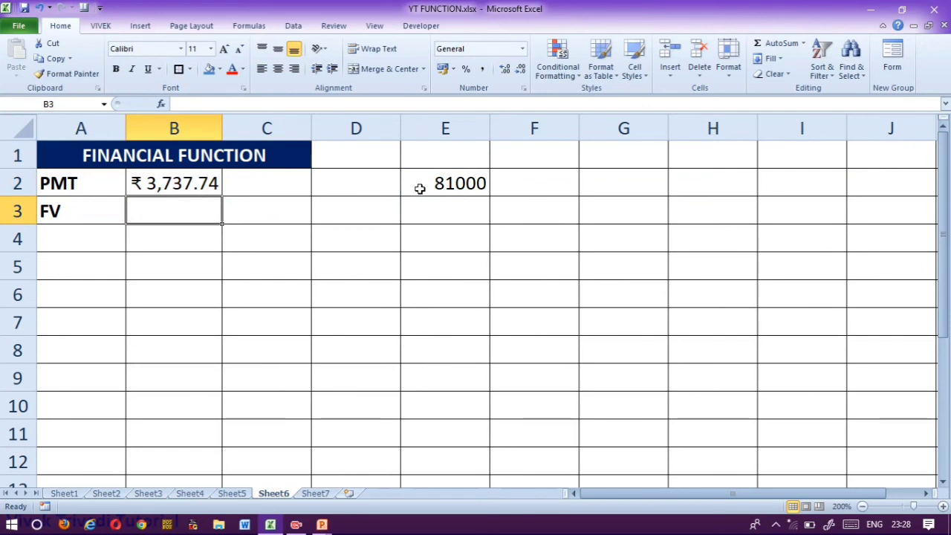
key("Up")
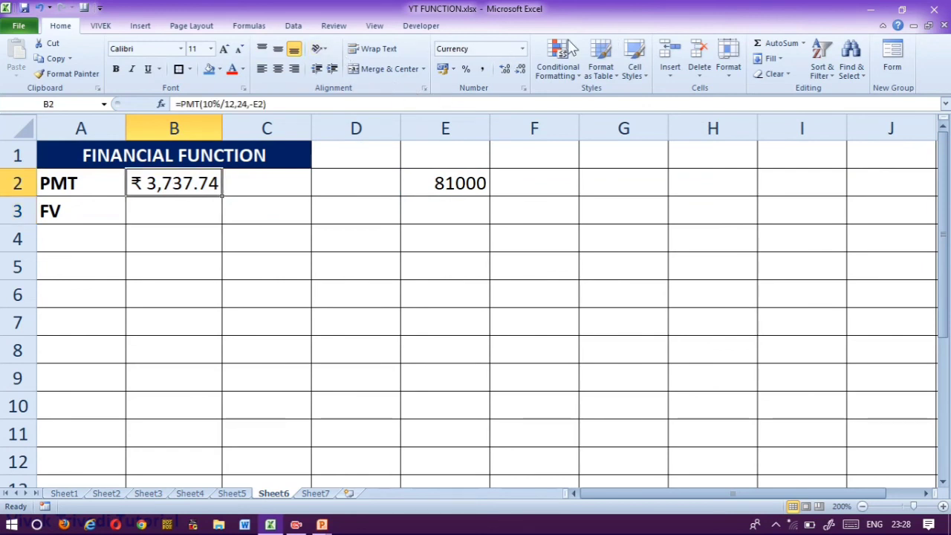
Remove the decimal places from B2's payment result.
left_click(520, 68)
left_click(520, 69)
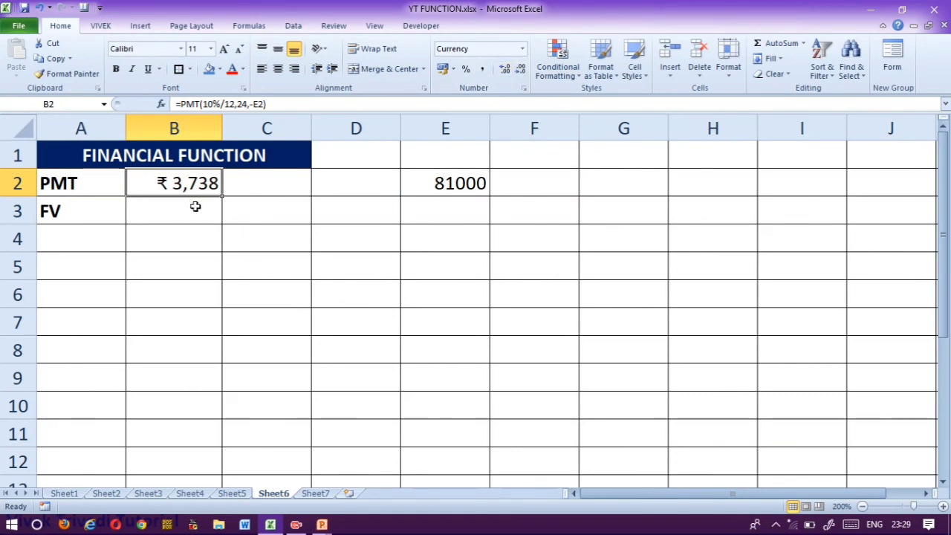
key("F2")
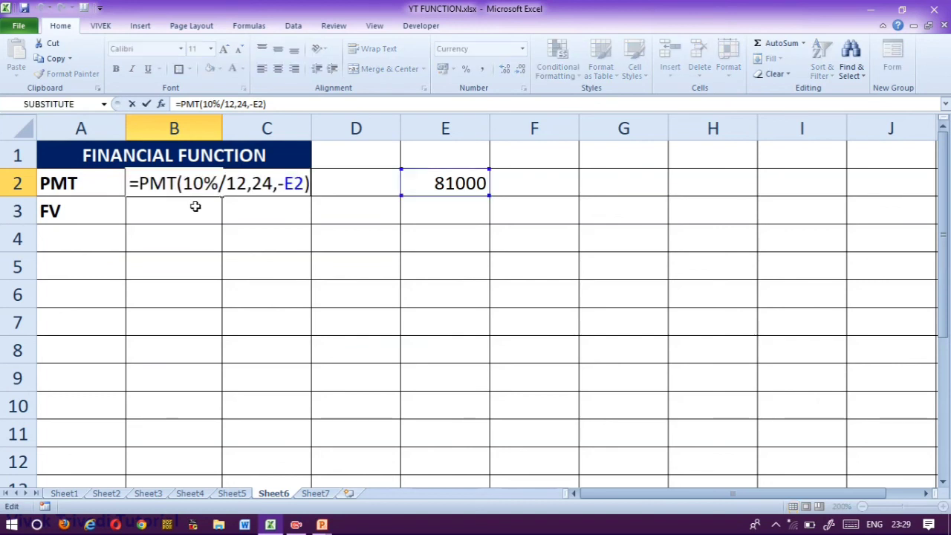
key("Return")
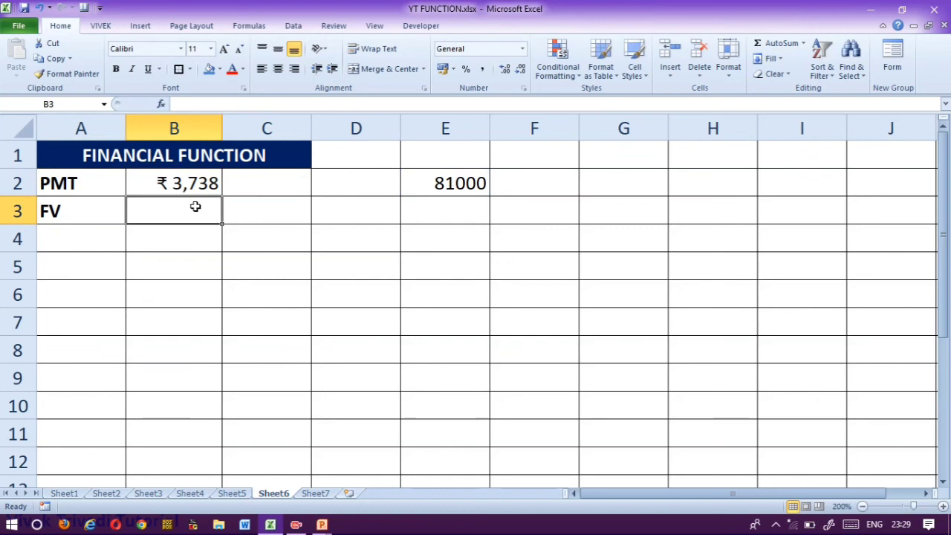
Change the PMT term in B2 from 24 to 12 months, giving ₹ 7,121.
key("Up")
key("F2")
key("Left")
key("Left")
key("Left")
key("Left")
key("Left")
key("Left")
key("Left")
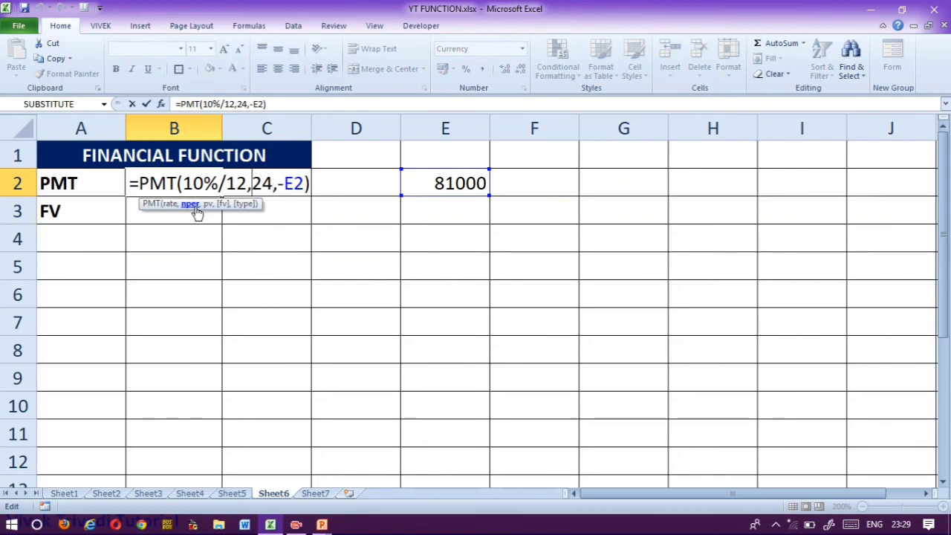
key("Right")
key("Right")
key("BackSpace")
key("BackSpace")
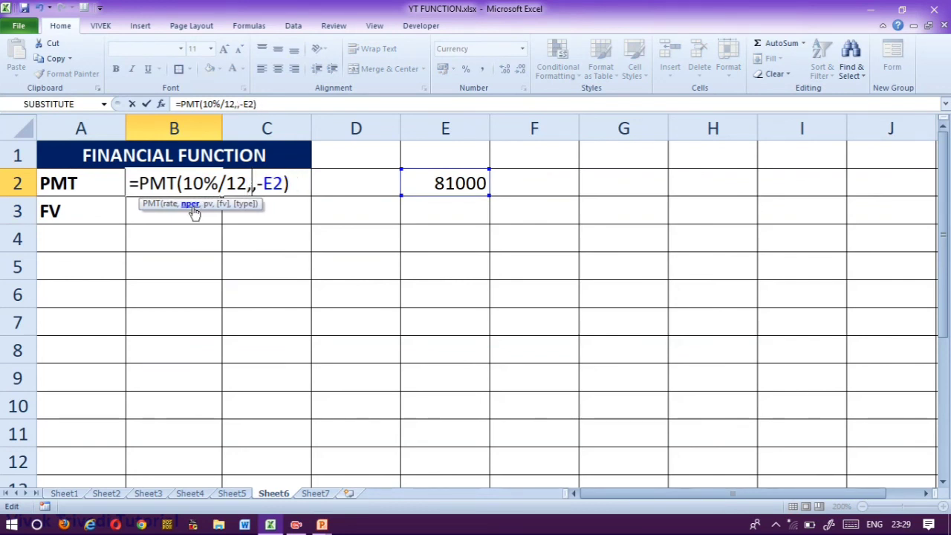
type("12")
key("Return")
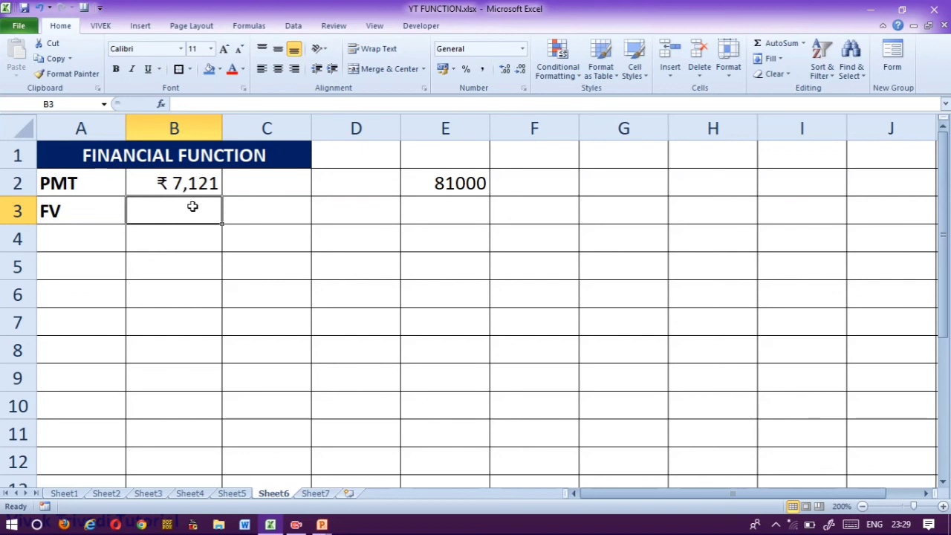
key("Right")
key("Right")
key("Right")
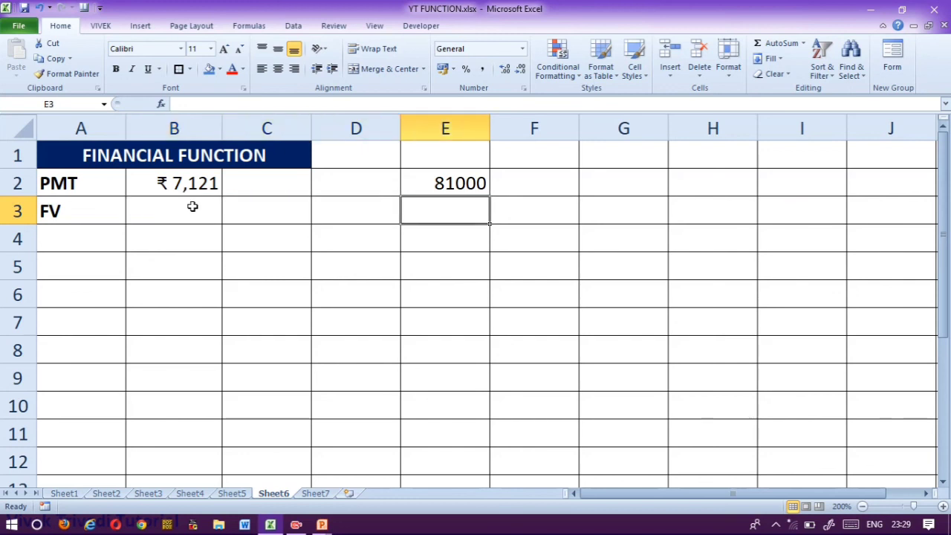
Enter the deposit 500 in E3 with the label 'lic' in F3.
type("500l")
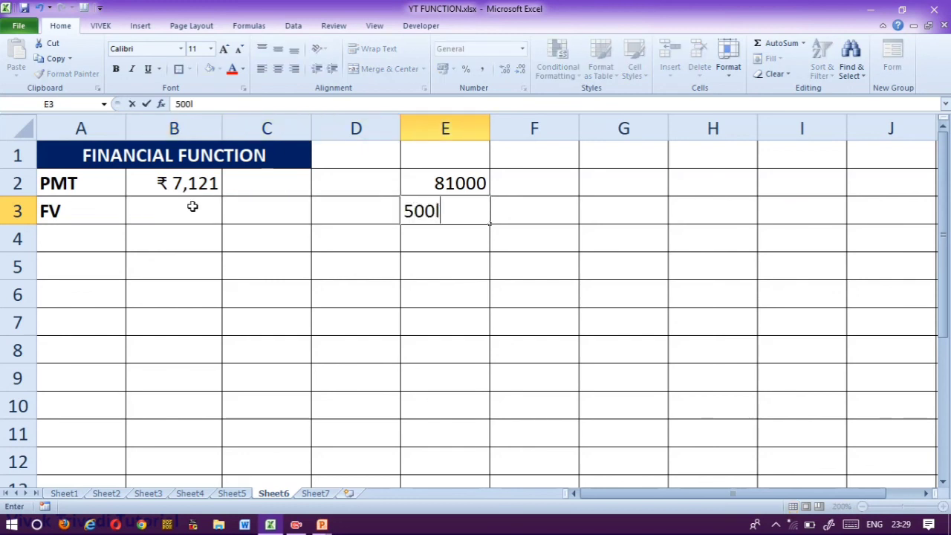
type("ic")
key("BackSpace")
key("BackSpace")
key("BackSpace")
key("Return")
key("Up")
key("Right")
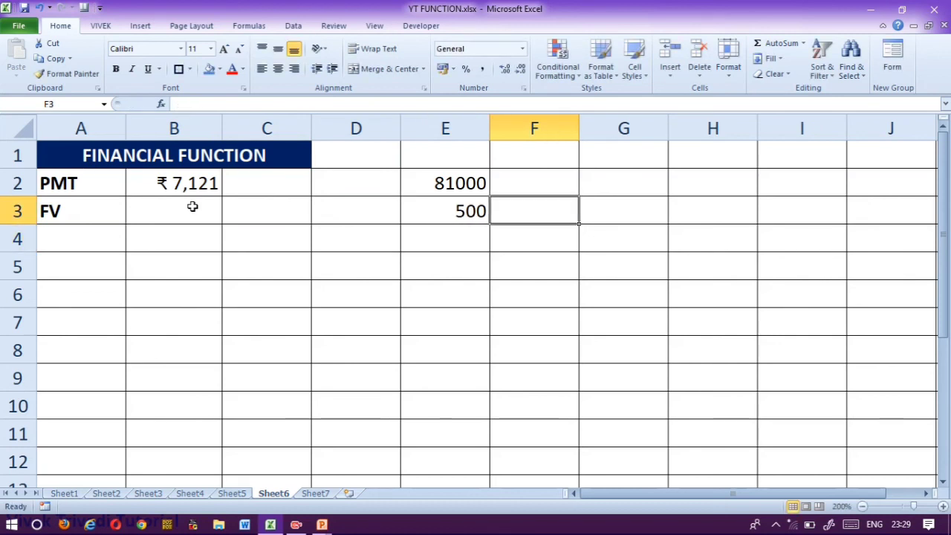
type("lic\\")
key("BackSpace")
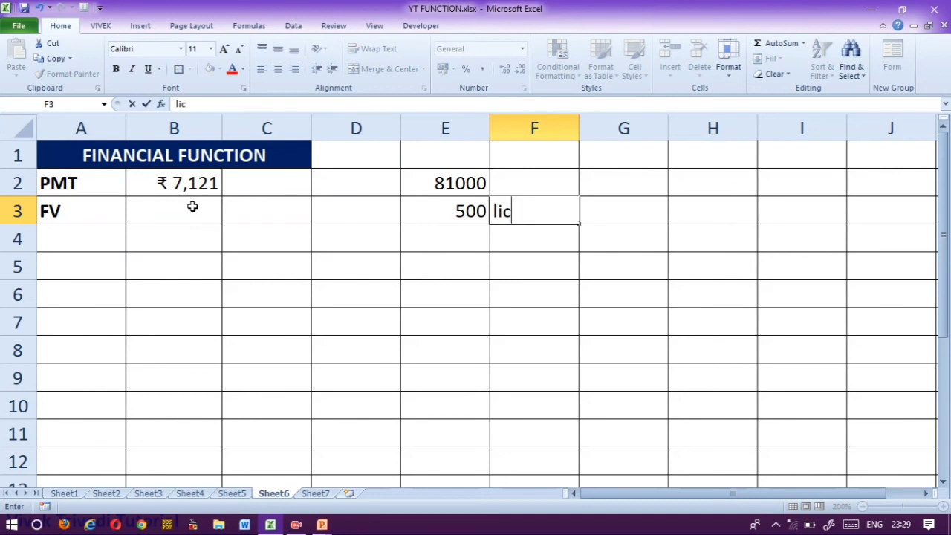
key("Left")
key("Left")
key("Left")
key("Left")
key("Left")
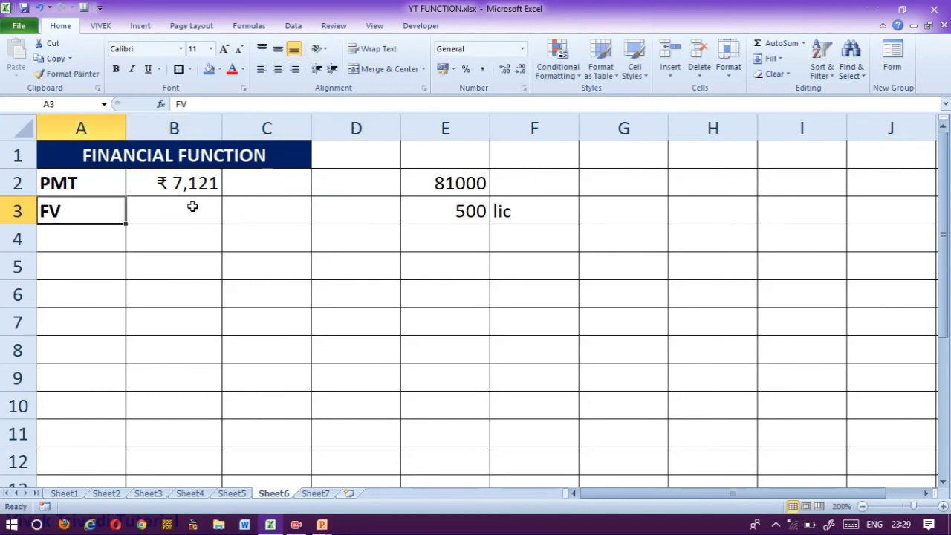
key("Right")
Enter =FV(8%/12,5*12,-500) in B3, giving ₹ 36,738.43.
type("=fv")
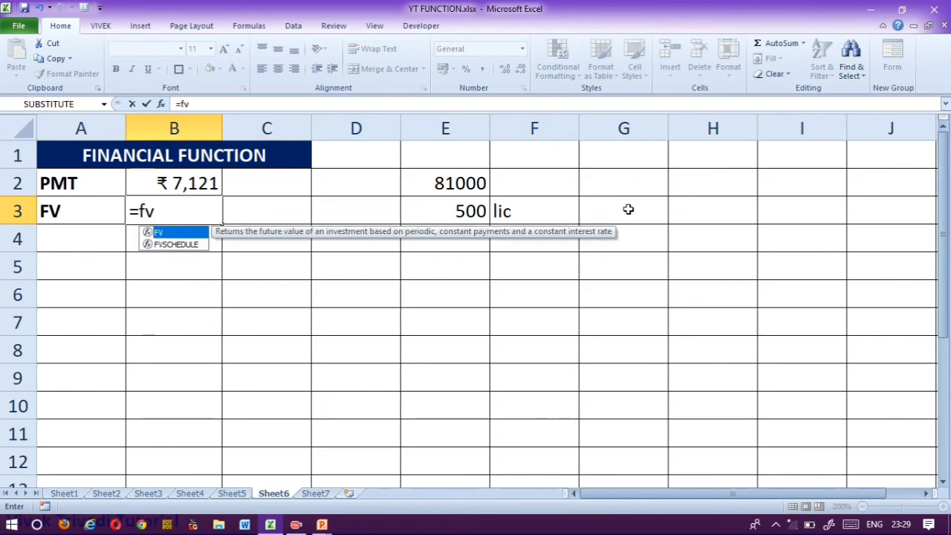
type("(")
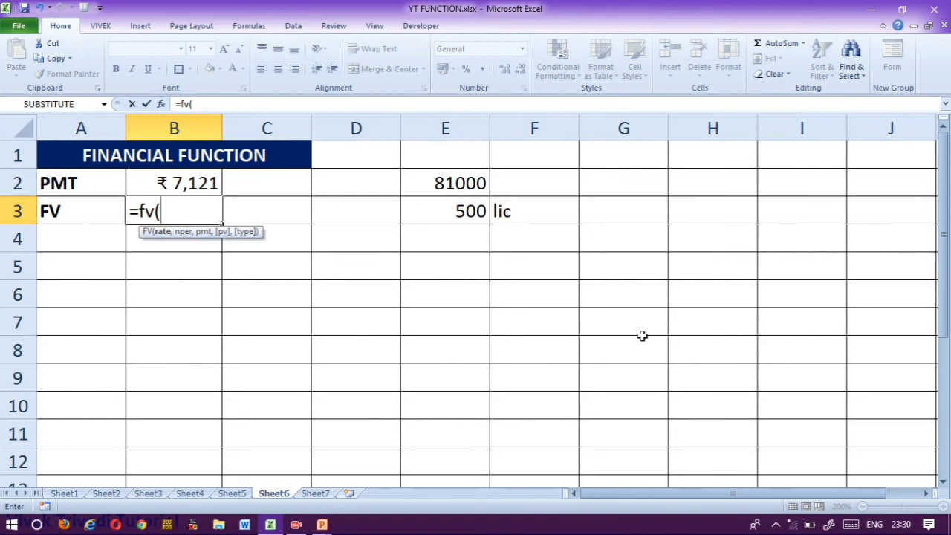
type("8%")
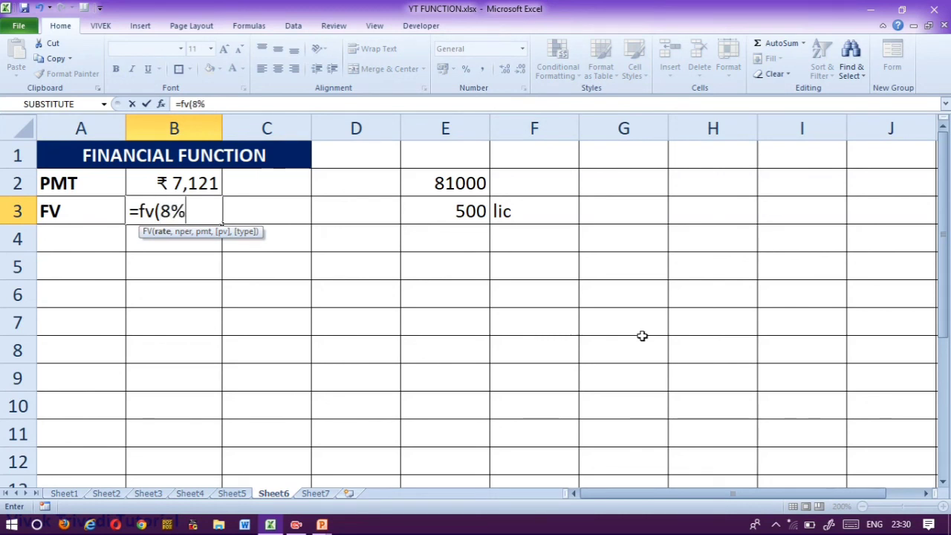
type("/12")
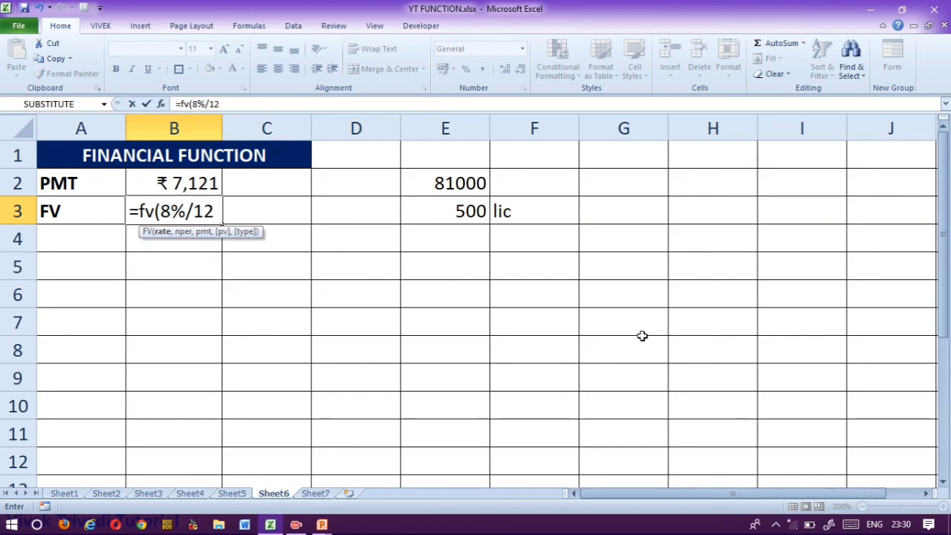
type(",")
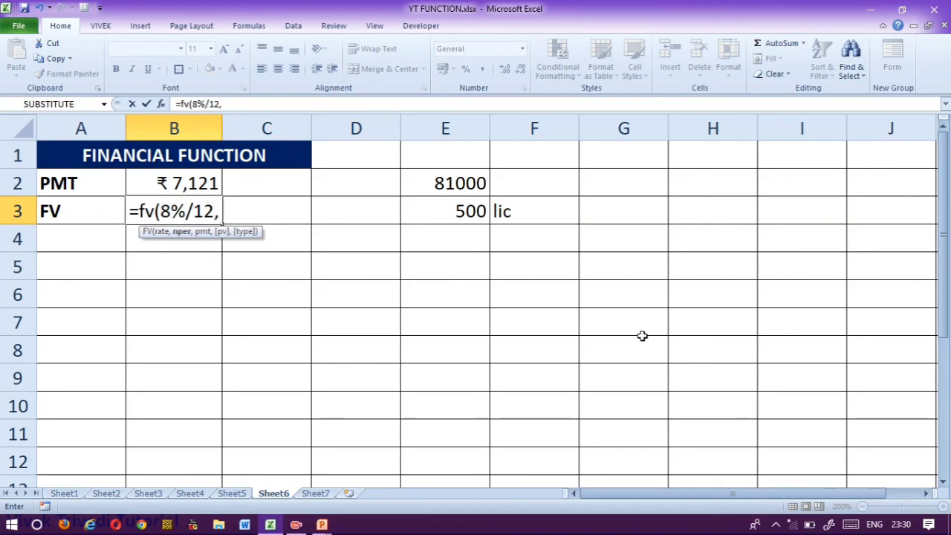
type("5")
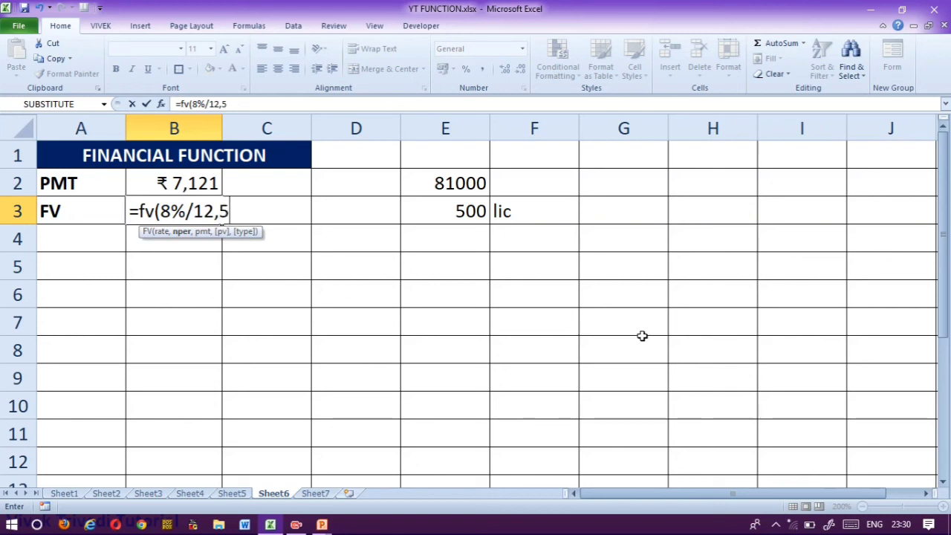
type("*12")
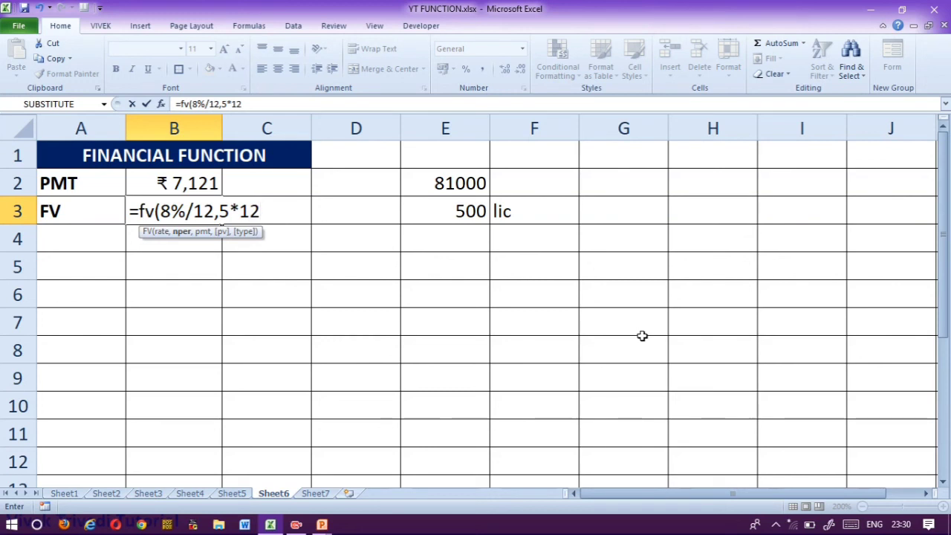
type(",-")
left_click(429, 213)
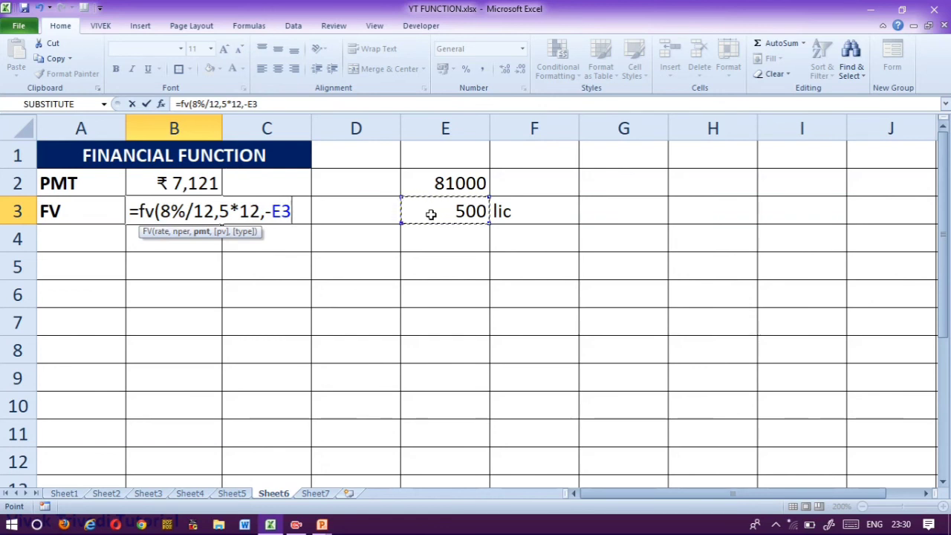
type(")")
key("BackSpace")
key("BackSpace")
key("BackSpace")
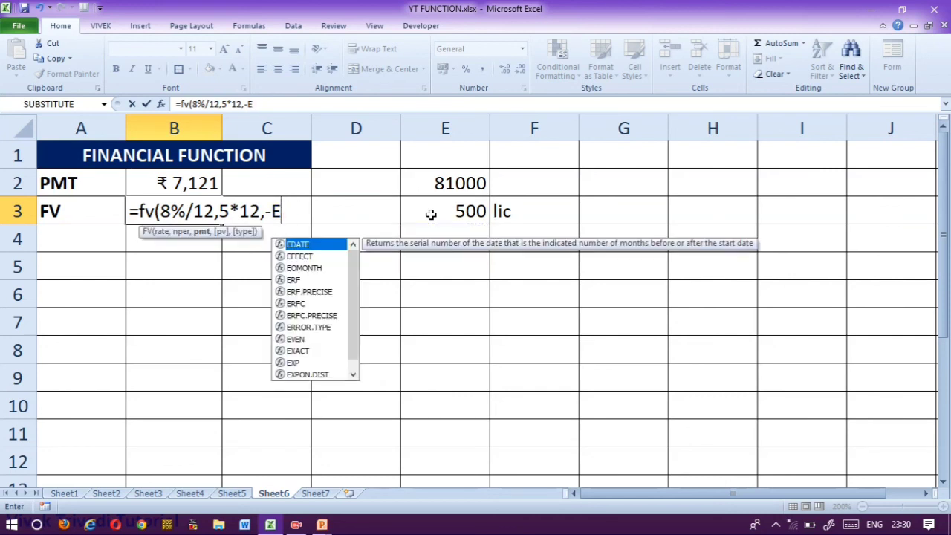
type("500)")
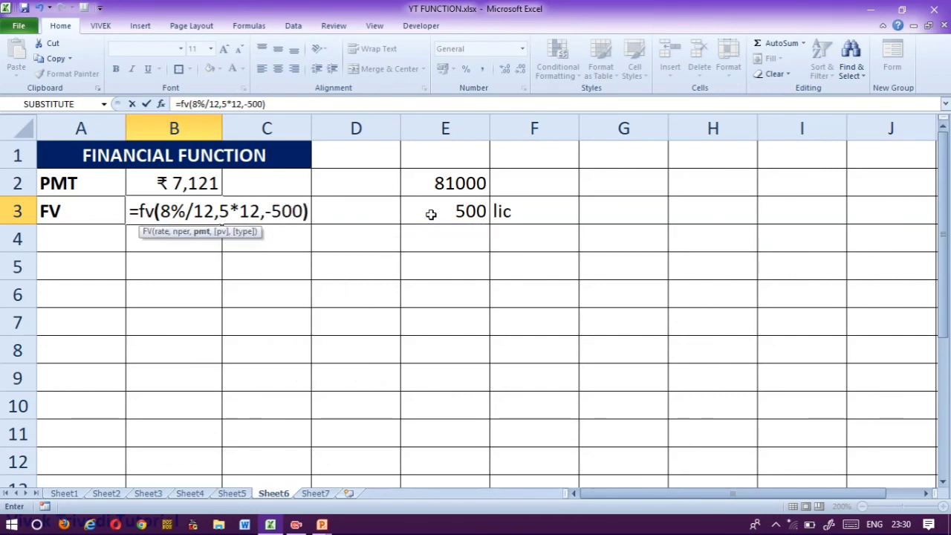
key("Return")
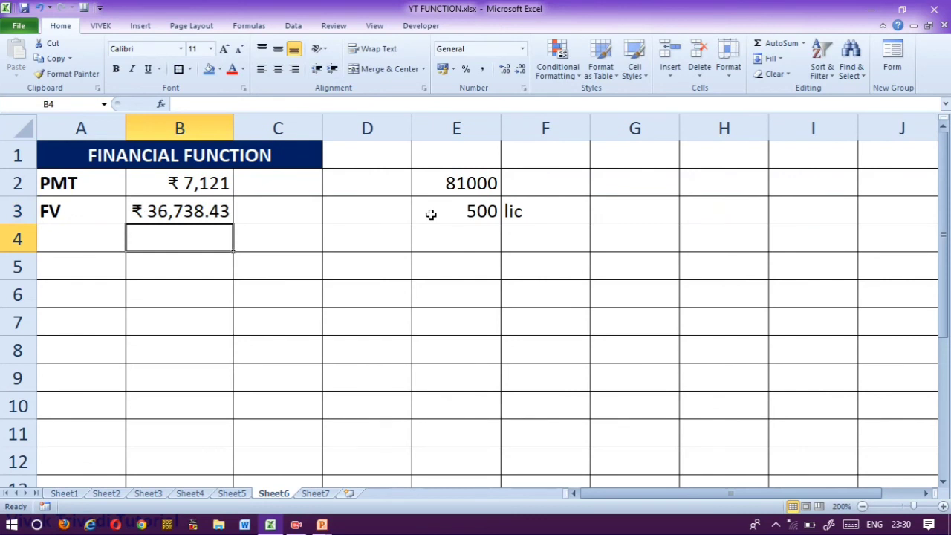